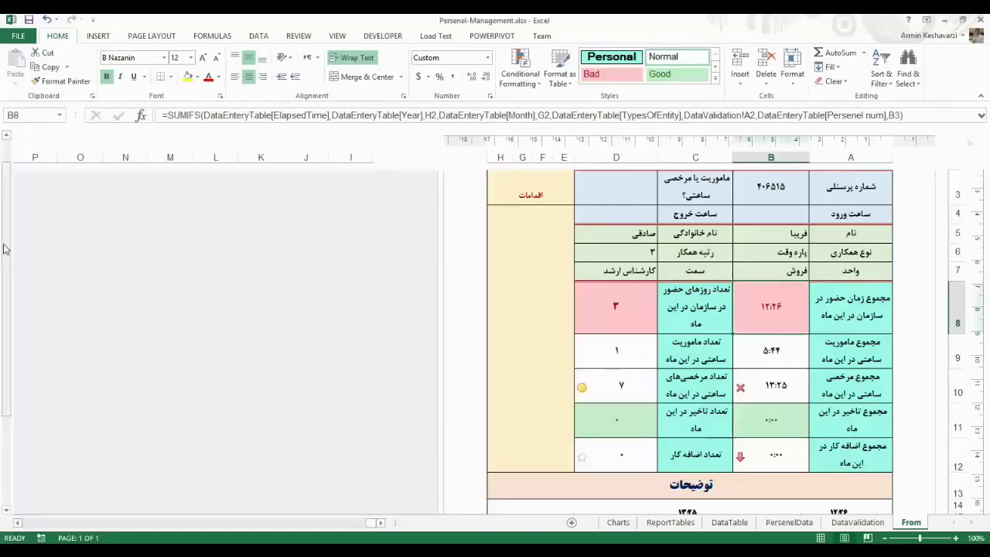
Step: Adjust the yellow monthly-hours and orange monthly-counts charts, nudging the orange plot area upward
{"action": "left_click_drag", "start_coordinate": [7, 239], "coordinate": [10, 213]}
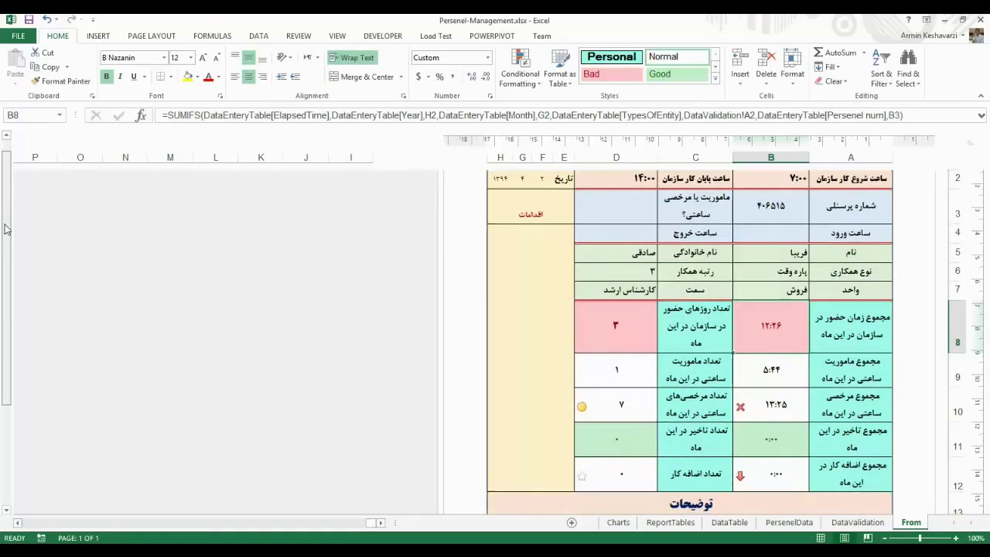
{"action": "left_click_drag", "start_coordinate": [5, 226], "coordinate": [6, 317]}
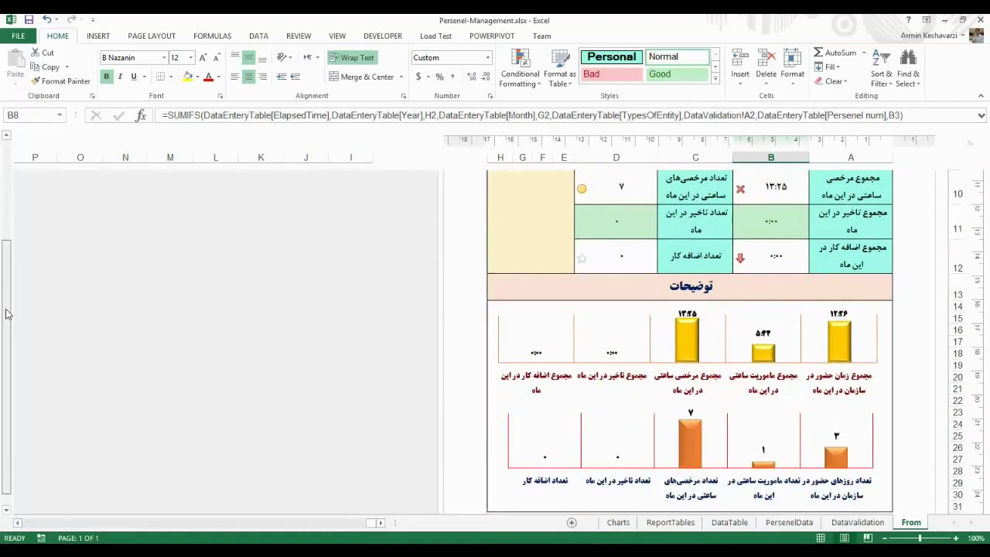
{"action": "left_click", "coordinate": [750, 335]}
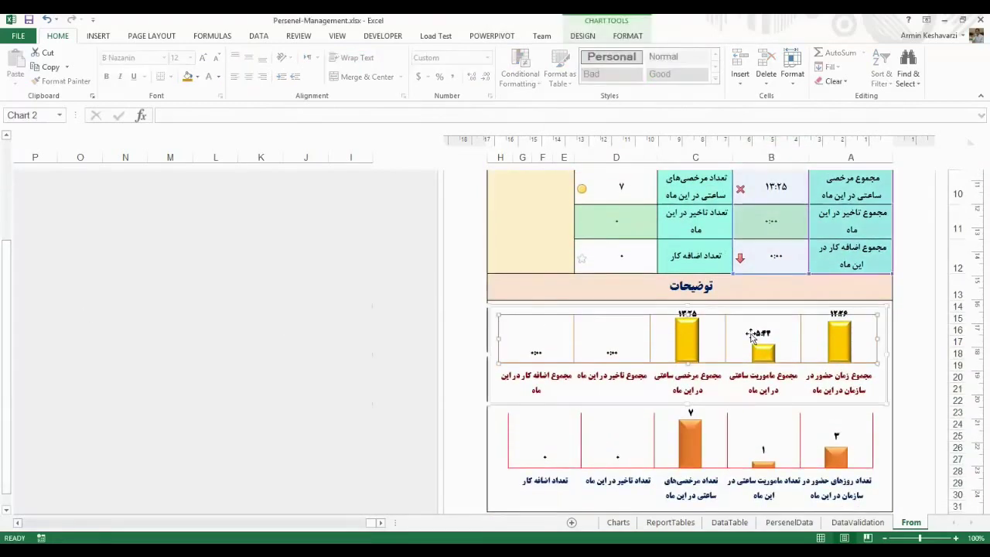
{"action": "left_click", "coordinate": [751, 413]}
{"action": "left_click", "coordinate": [749, 334]}
{"action": "left_click", "coordinate": [648, 313]}
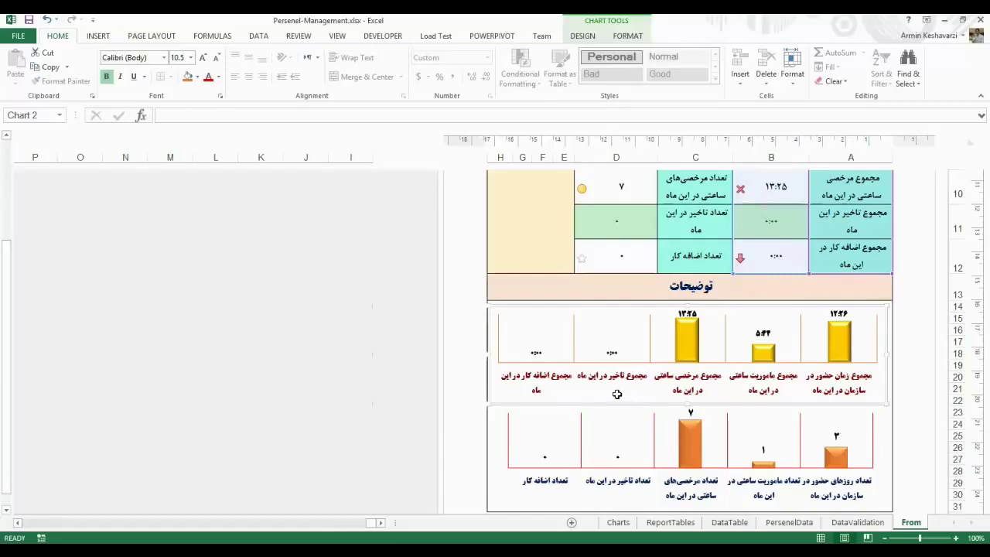
{"action": "left_click", "coordinate": [510, 446]}
{"action": "left_click_drag", "start_coordinate": [510, 445], "coordinate": [508, 405]}
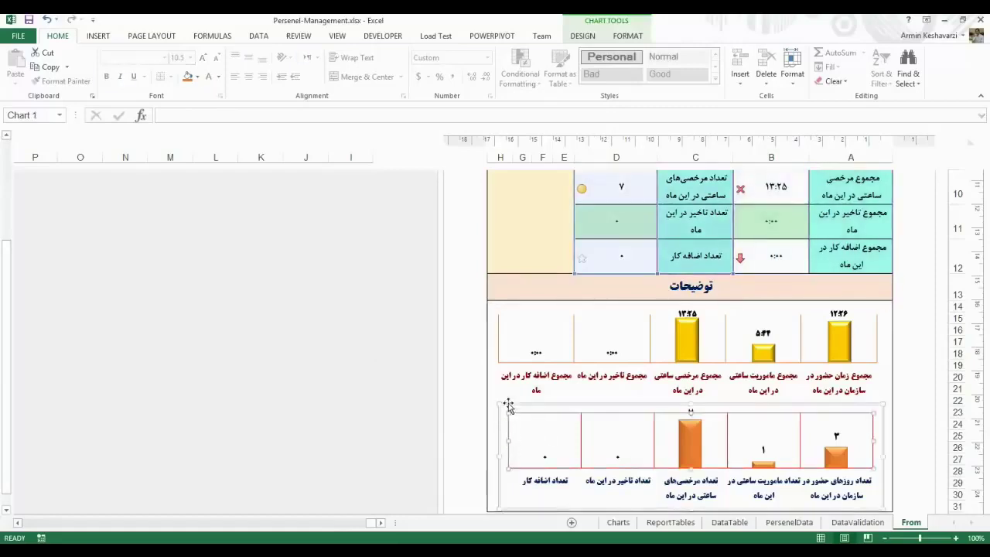
{"action": "left_click", "coordinate": [510, 403]}
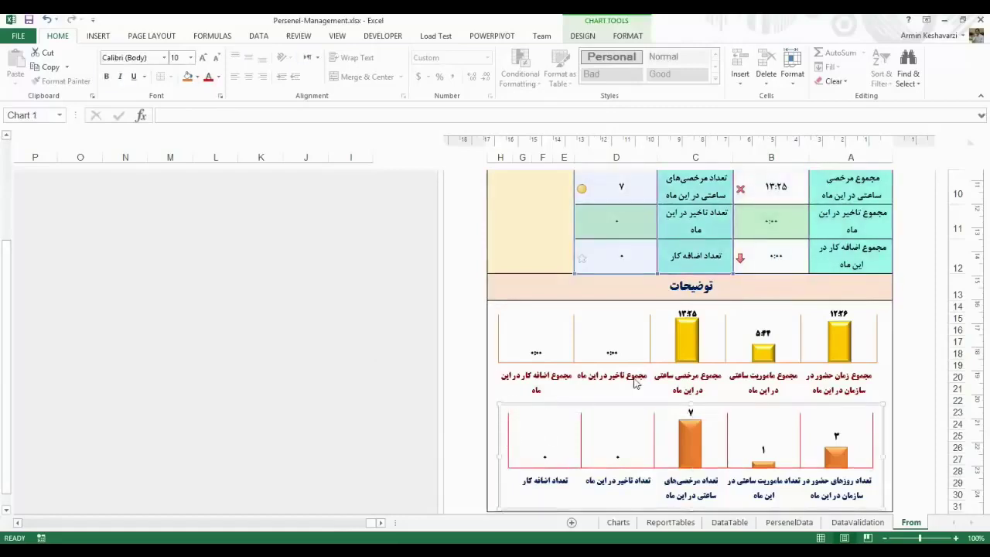
{"action": "left_click_drag", "start_coordinate": [2, 245], "coordinate": [6, 190]}
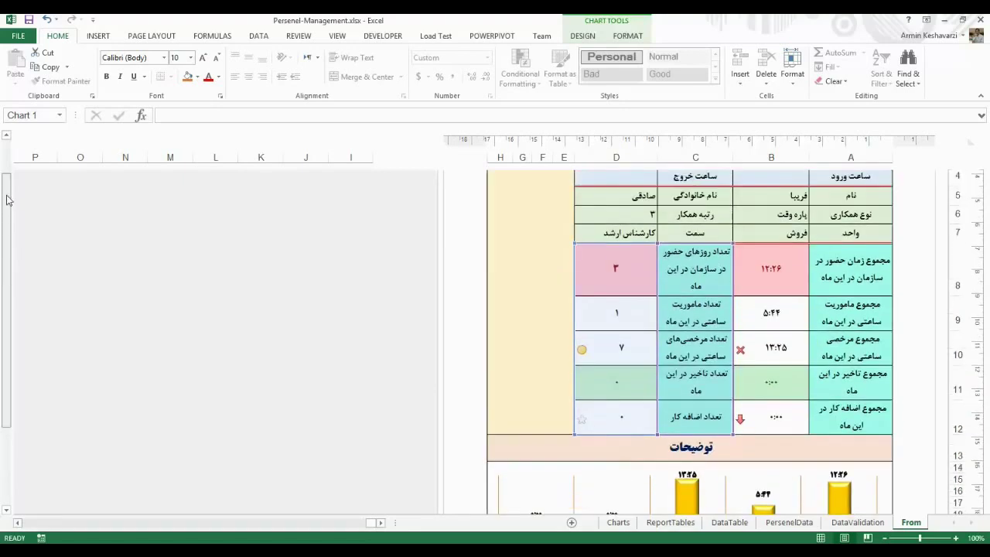
Step: Select B8 and browse the conditional formatting options without applying any
{"action": "left_click", "coordinate": [775, 298]}
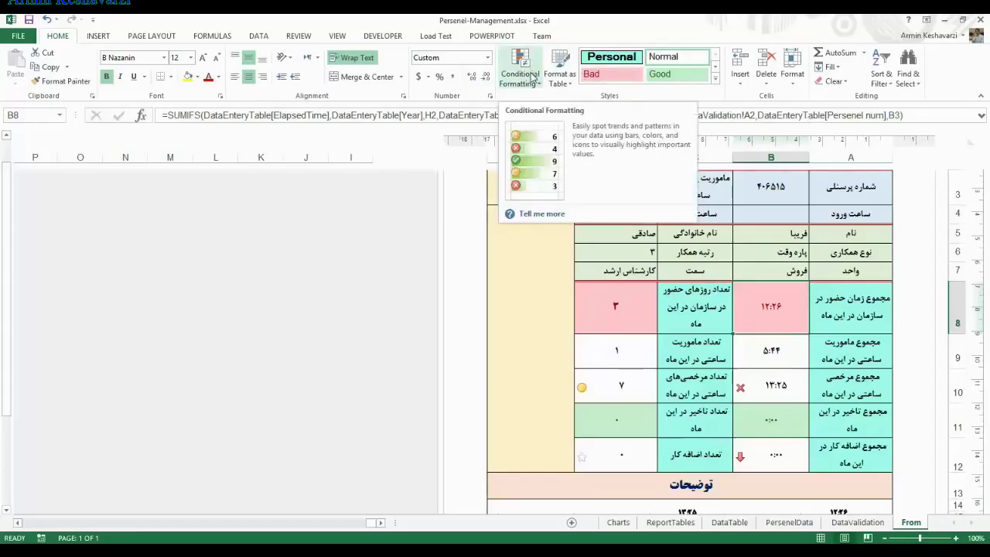
{"action": "left_click", "coordinate": [532, 80]}
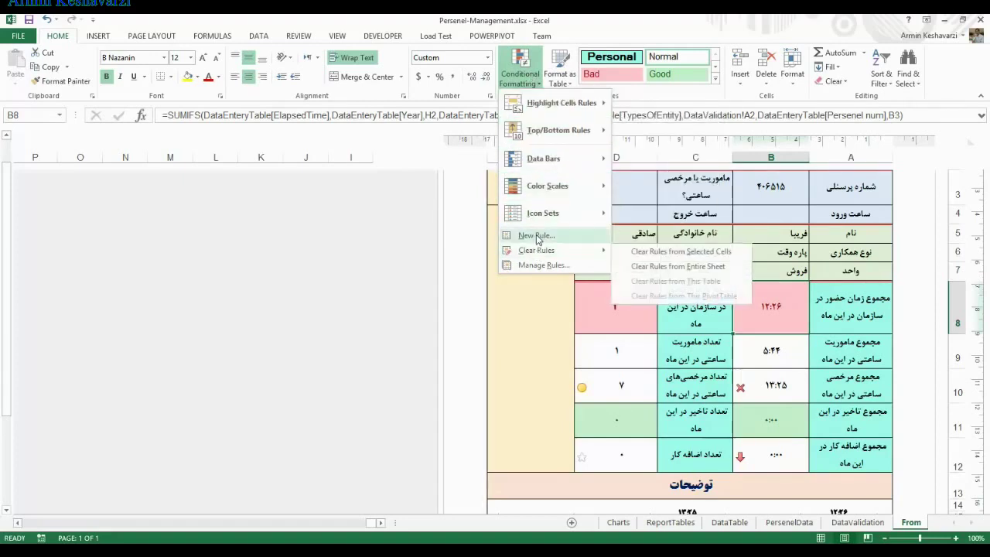
{"action": "mouse_move", "coordinate": [541, 116]}
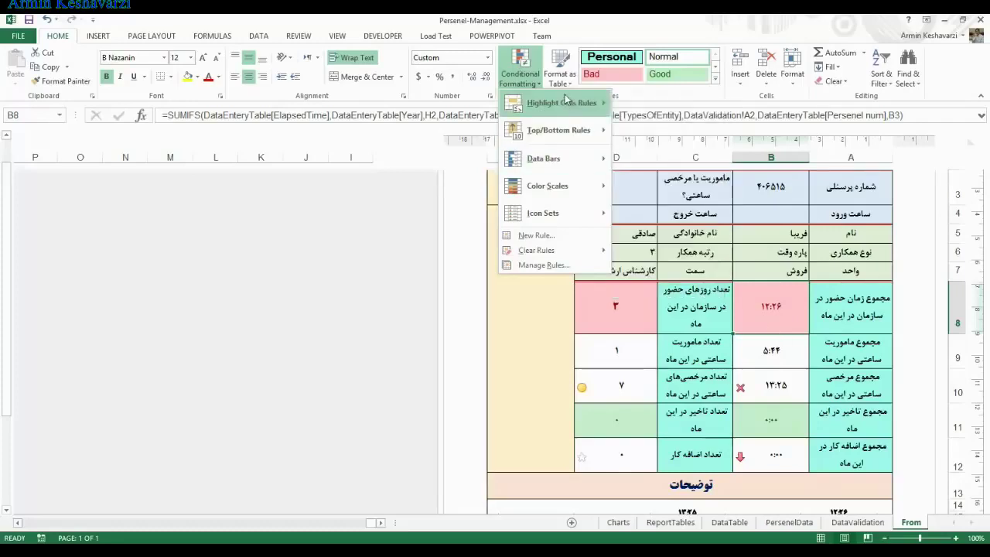
{"action": "mouse_move", "coordinate": [576, 102]}
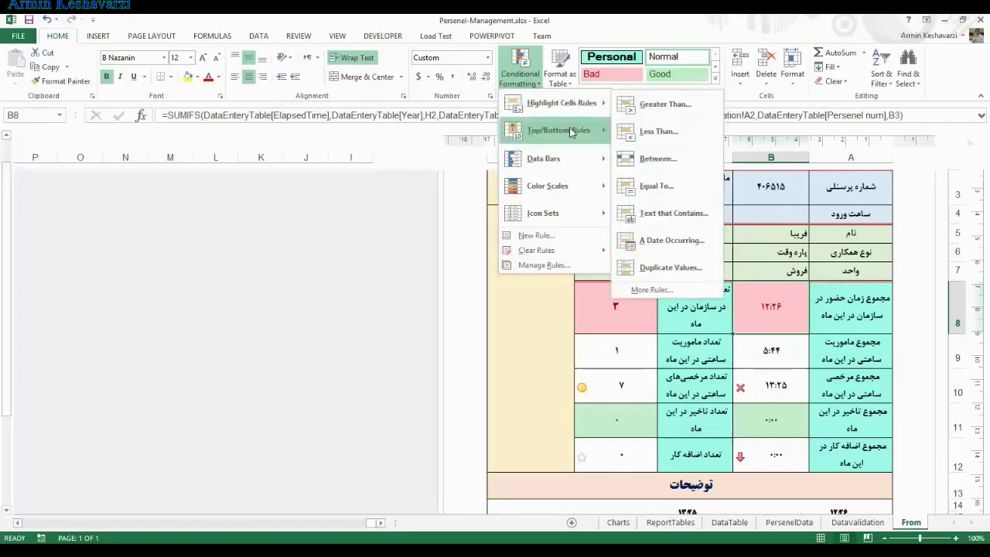
{"action": "mouse_move", "coordinate": [576, 130]}
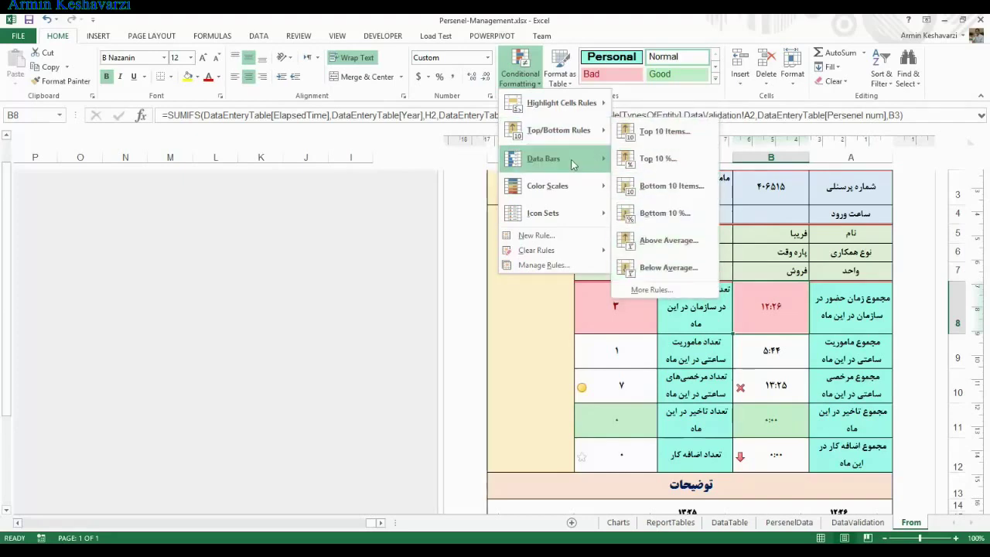
{"action": "mouse_move", "coordinate": [557, 159]}
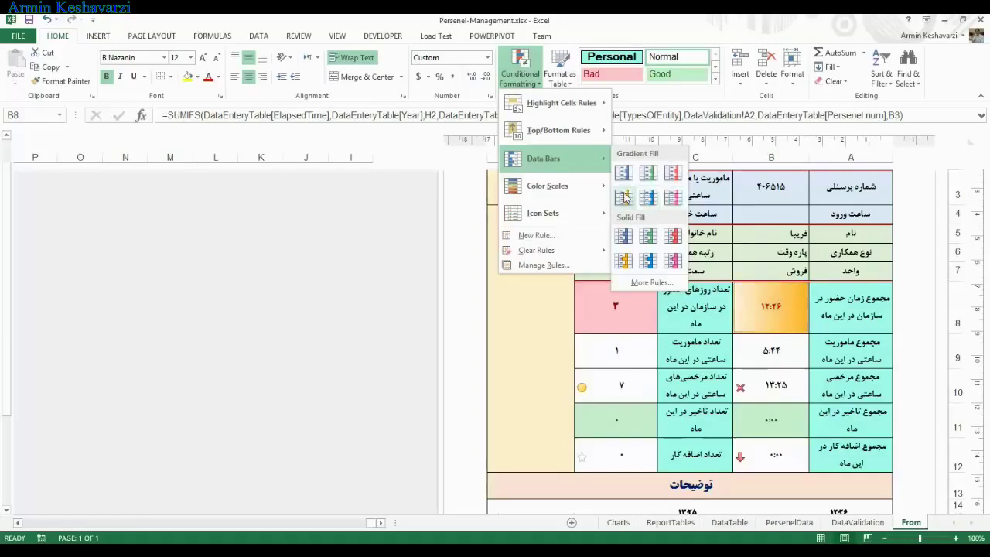
{"action": "mouse_move", "coordinate": [573, 178]}
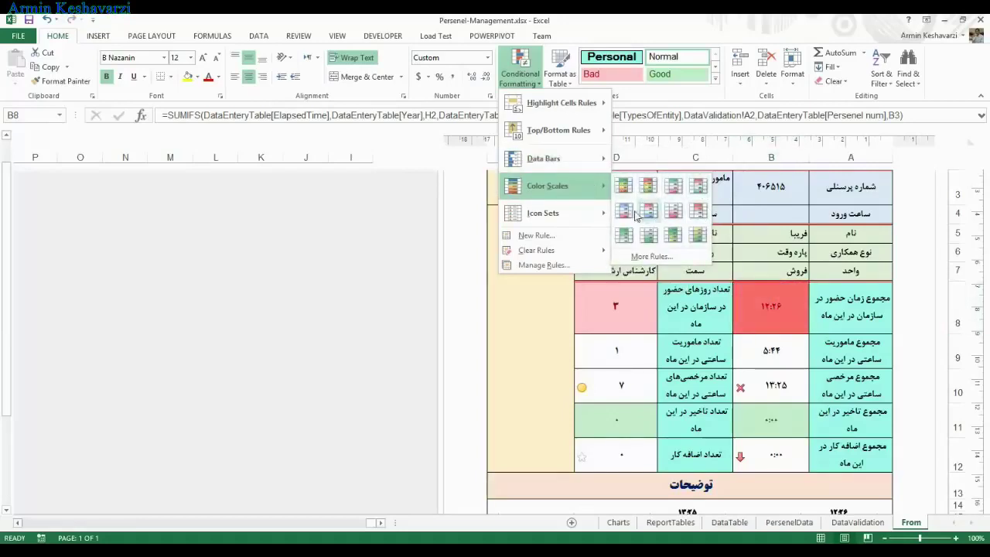
{"action": "left_click", "coordinate": [783, 357]}
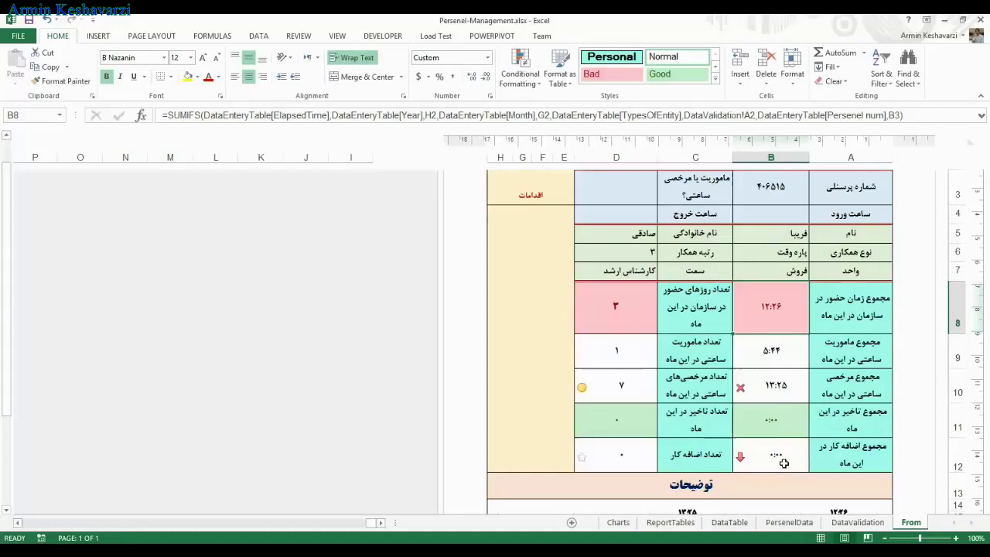
Step: Review the time-sum formula in B8 and the count formula in D8
{"action": "left_click", "coordinate": [617, 306]}
{"action": "left_click", "coordinate": [794, 305]}
{"action": "left_click", "coordinate": [622, 307]}
{"action": "left_click", "coordinate": [780, 305]}
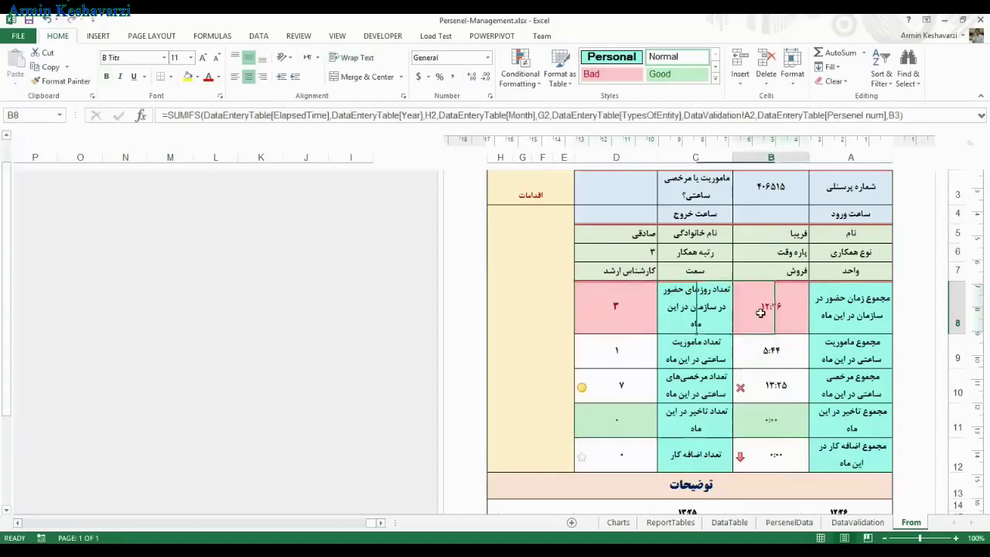
{"action": "left_click", "coordinate": [630, 310]}
{"action": "left_click", "coordinate": [631, 310]}
{"action": "left_click", "coordinate": [773, 313]}
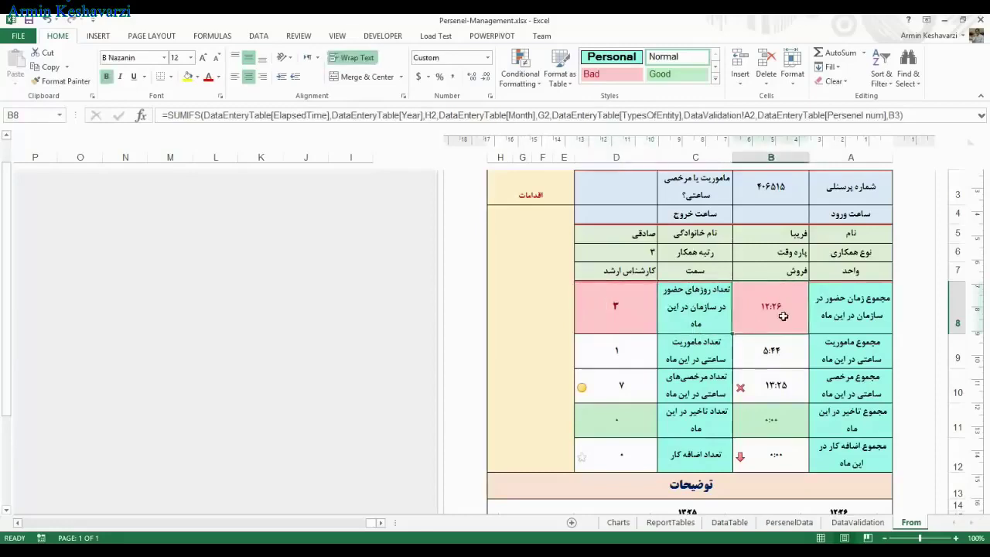
{"action": "left_click", "coordinate": [630, 308]}
{"action": "left_click", "coordinate": [788, 312]}
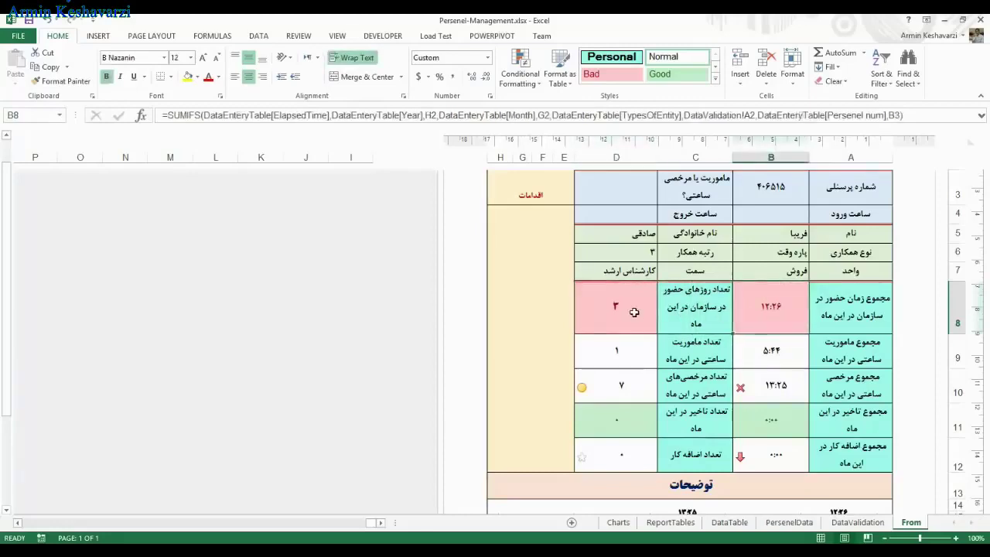
{"action": "left_click", "coordinate": [634, 311]}
{"action": "left_click", "coordinate": [771, 314]}
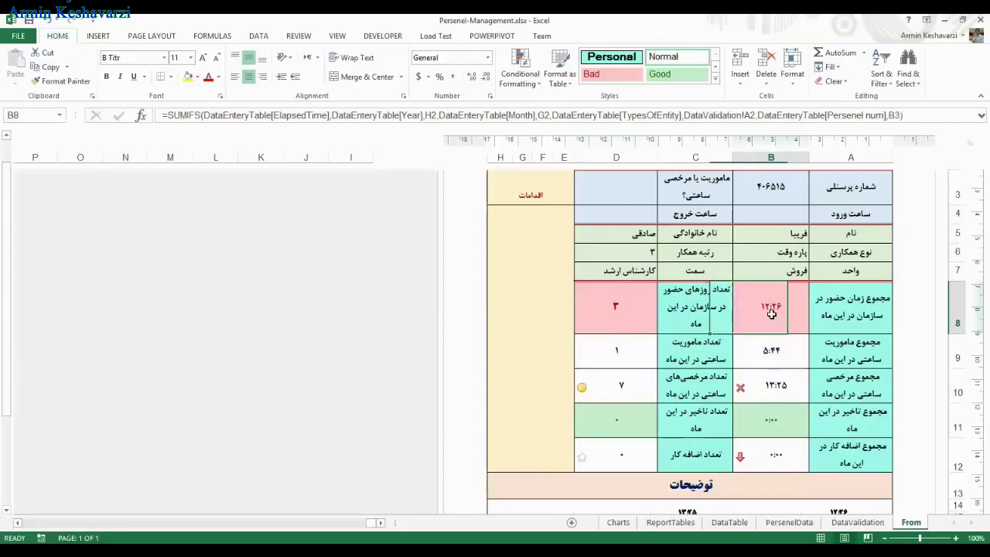
{"action": "left_click", "coordinate": [627, 306]}
{"action": "left_click", "coordinate": [753, 307]}
{"action": "left_click", "coordinate": [633, 311]}
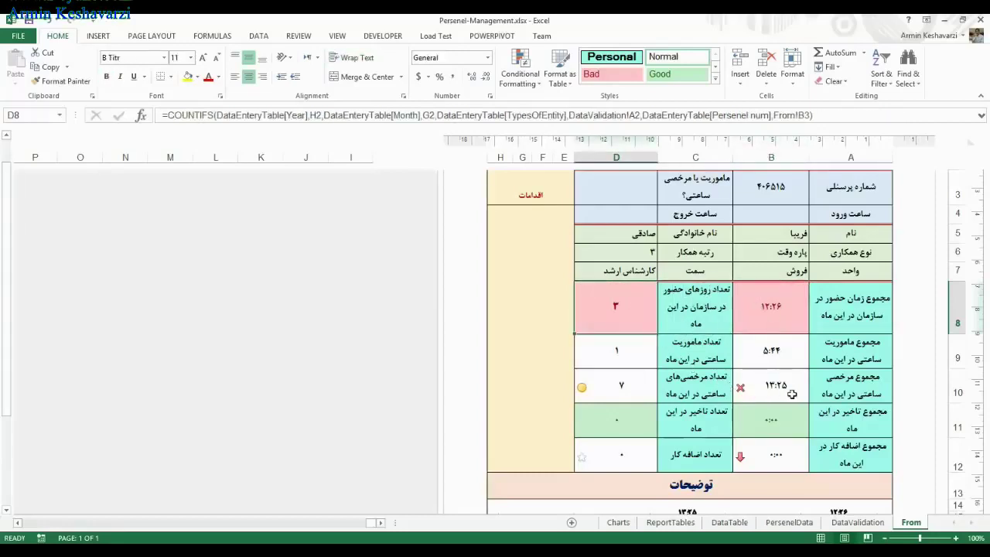
Step: Review the leave-hours and overtime formulas in B10, D10, B12 and D12
{"action": "left_click", "coordinate": [771, 382]}
{"action": "left_click", "coordinate": [625, 385]}
{"action": "left_click", "coordinate": [773, 379]}
{"action": "left_click", "coordinate": [622, 384]}
{"action": "left_click", "coordinate": [756, 388]}
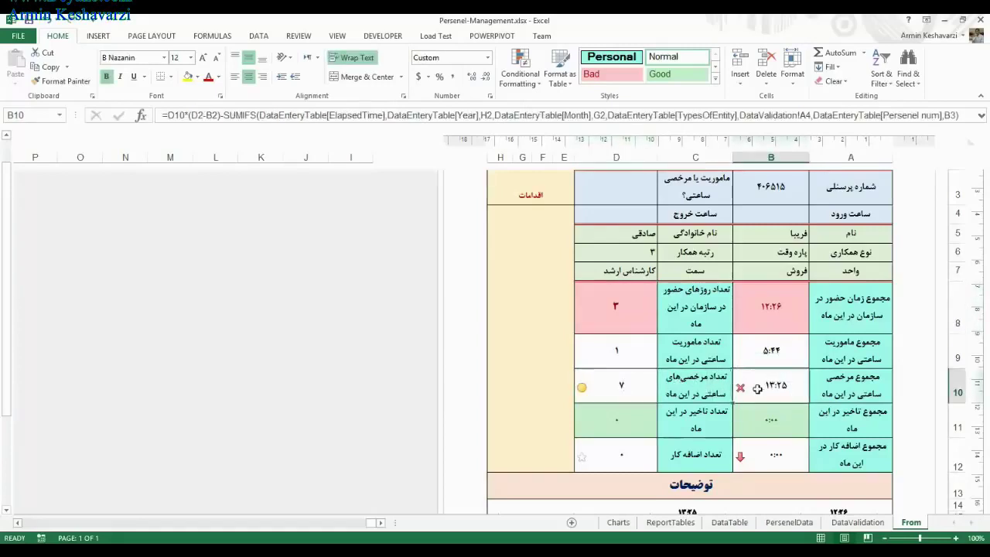
{"action": "left_click", "coordinate": [615, 385]}
{"action": "left_click", "coordinate": [747, 382]}
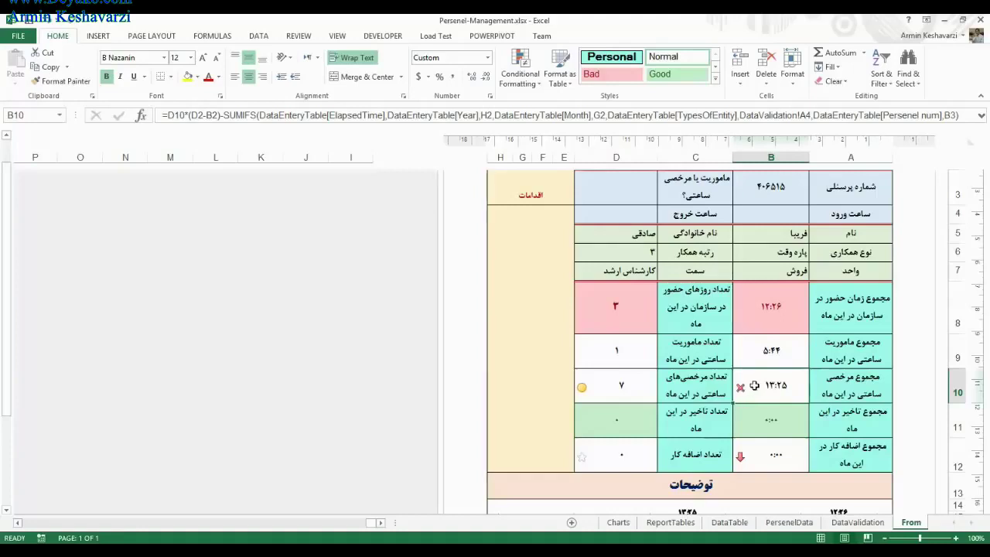
{"action": "left_click", "coordinate": [632, 382]}
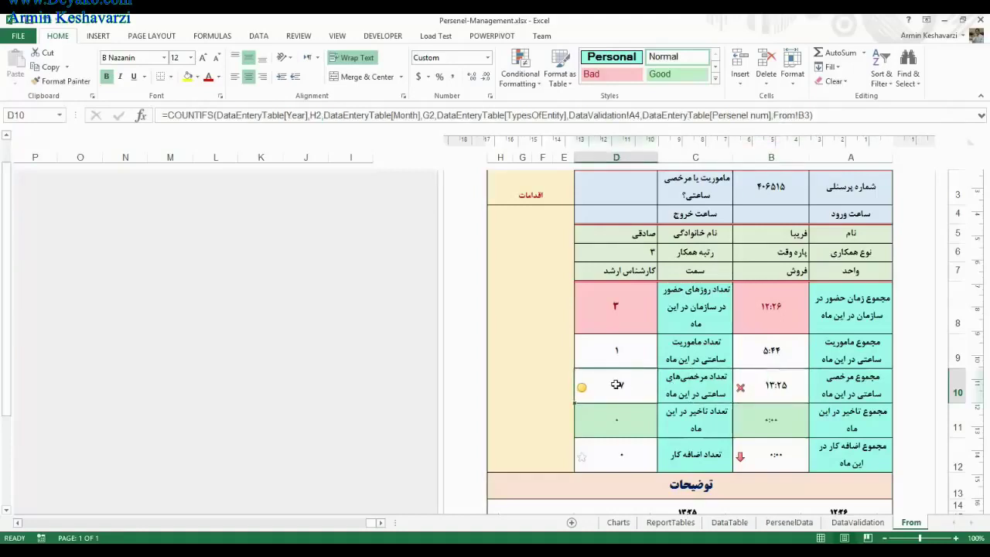
{"action": "left_click", "coordinate": [786, 462]}
{"action": "left_click", "coordinate": [631, 461]}
{"action": "left_click", "coordinate": [757, 452]}
{"action": "left_click", "coordinate": [646, 445]}
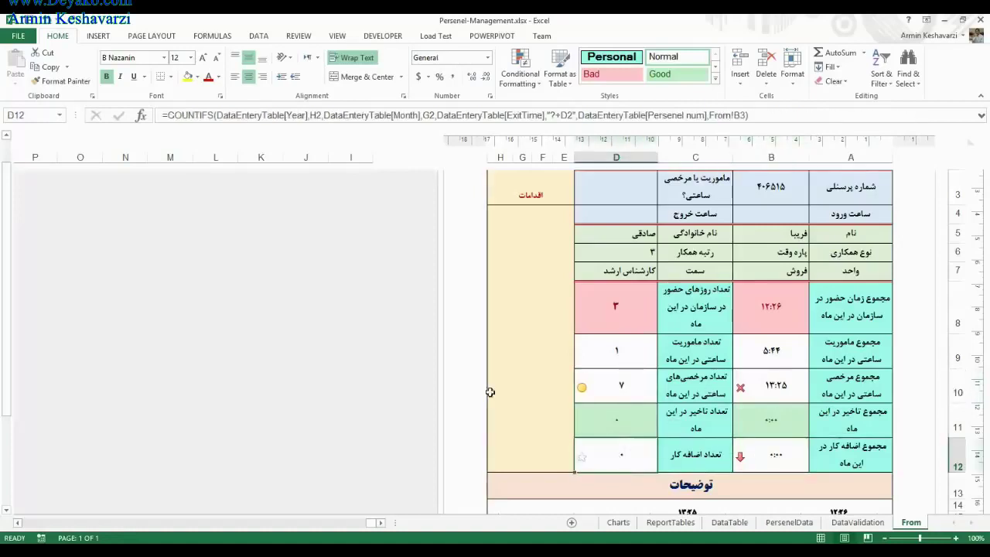
Step: Switch to the 08-08-Conditional Formating in Excel workbook, zoom to 120% and select B8
{"action": "mouse_move", "coordinate": [241, 553]}
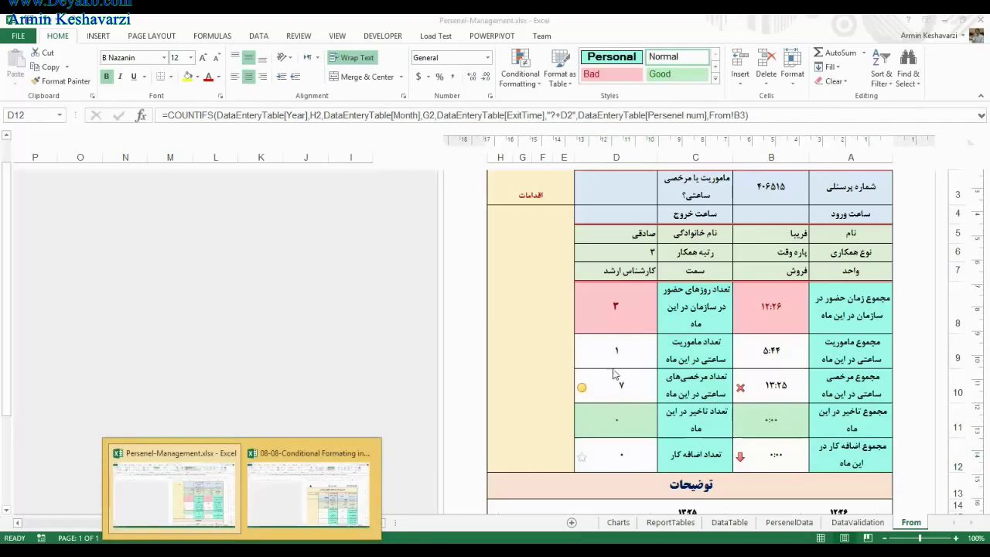
{"action": "left_click", "coordinate": [298, 464]}
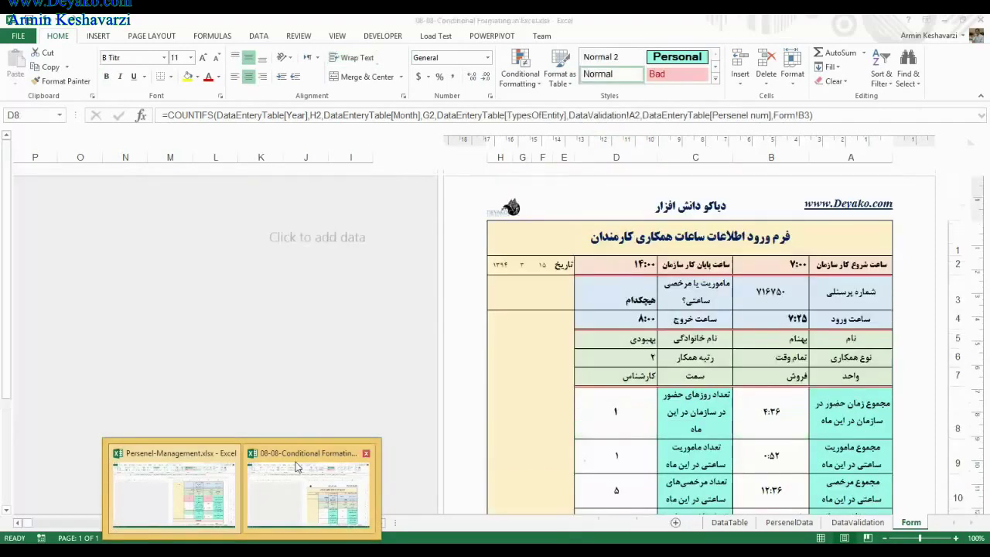
{"action": "left_click", "coordinate": [795, 396]}
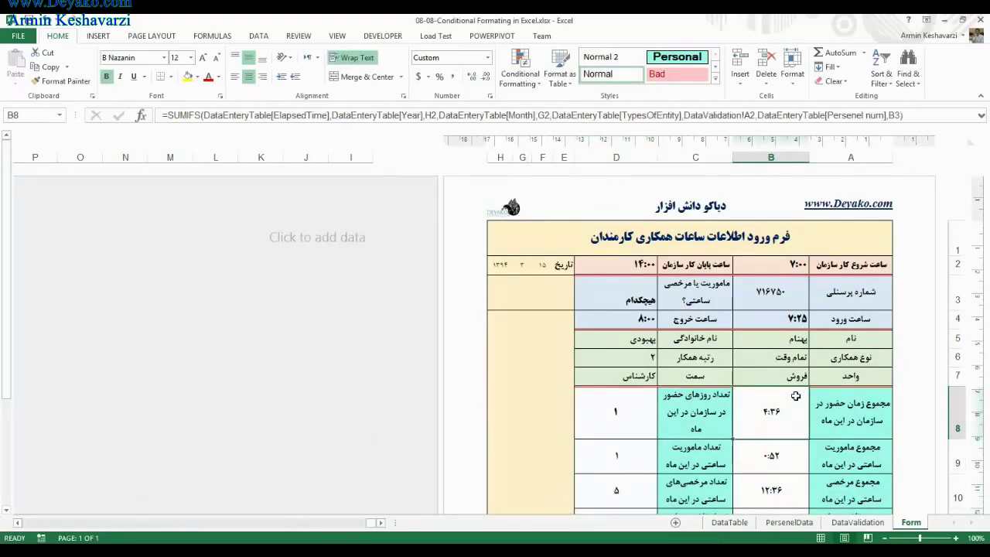
{"action": "key", "text": "Down"}
{"action": "key", "text": "Down"}
{"action": "key", "text": "Down"}
{"action": "key", "text": "Down"}
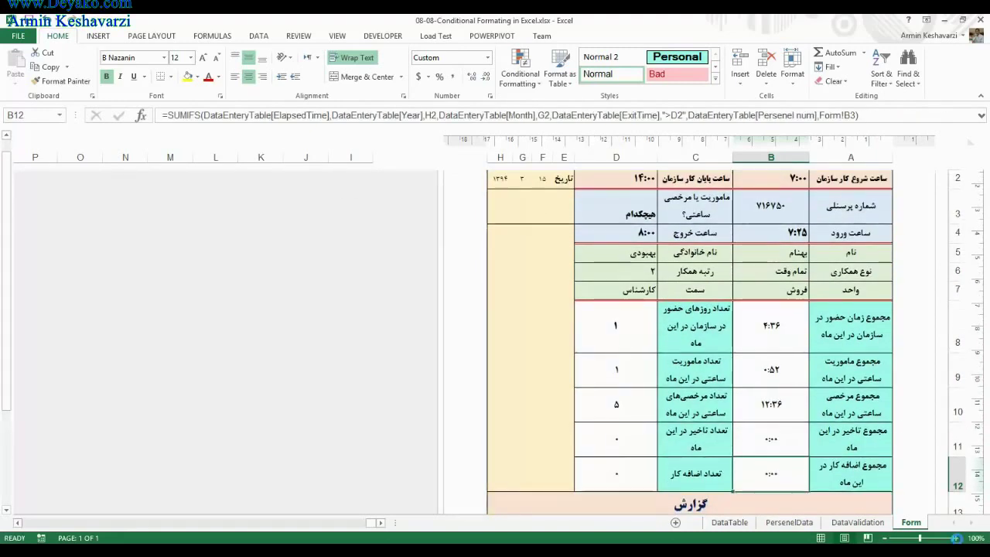
{"action": "left_click", "coordinate": [956, 538]}
{"action": "left_click", "coordinate": [956, 538]}
{"action": "left_click", "coordinate": [732, 306]}
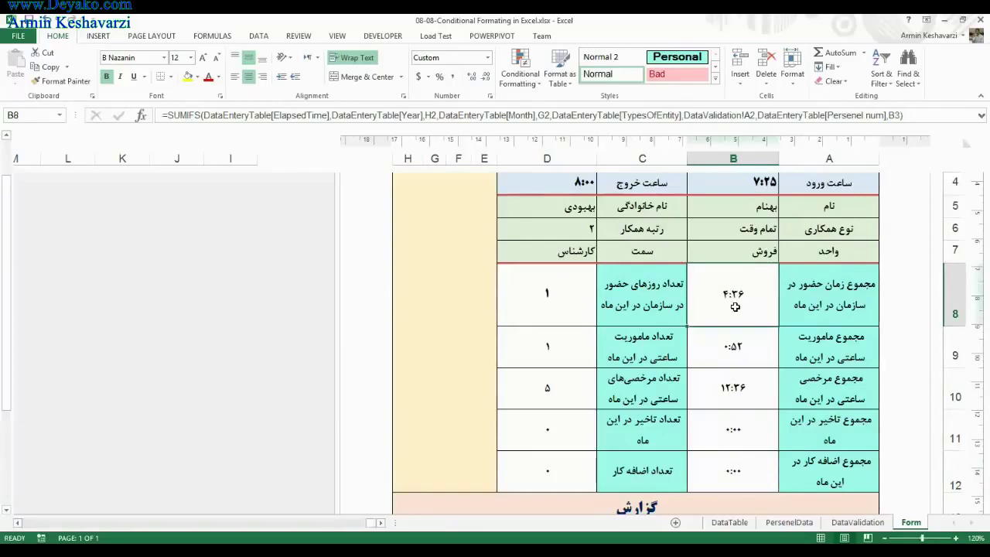
{"action": "left_click_drag", "start_coordinate": [4, 254], "coordinate": [5, 216]}
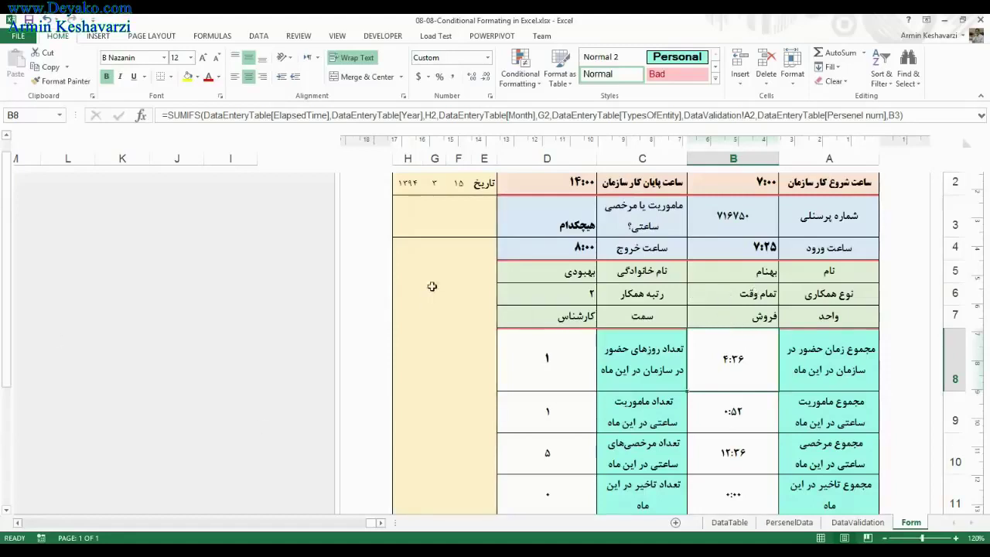
Step: Enter =7*5 in H4 so it shows 35
{"action": "left_click", "coordinate": [421, 252]}
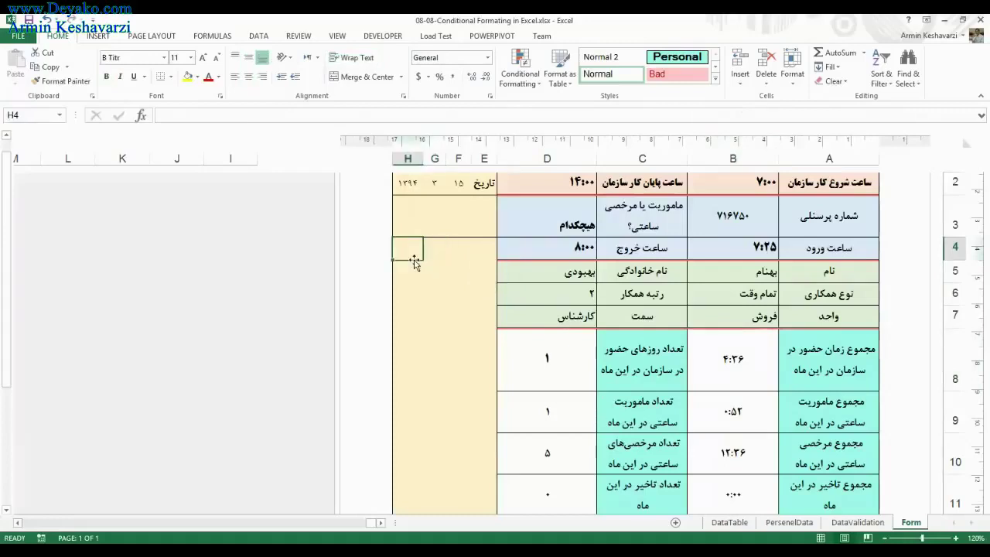
{"action": "type", "text": "="}
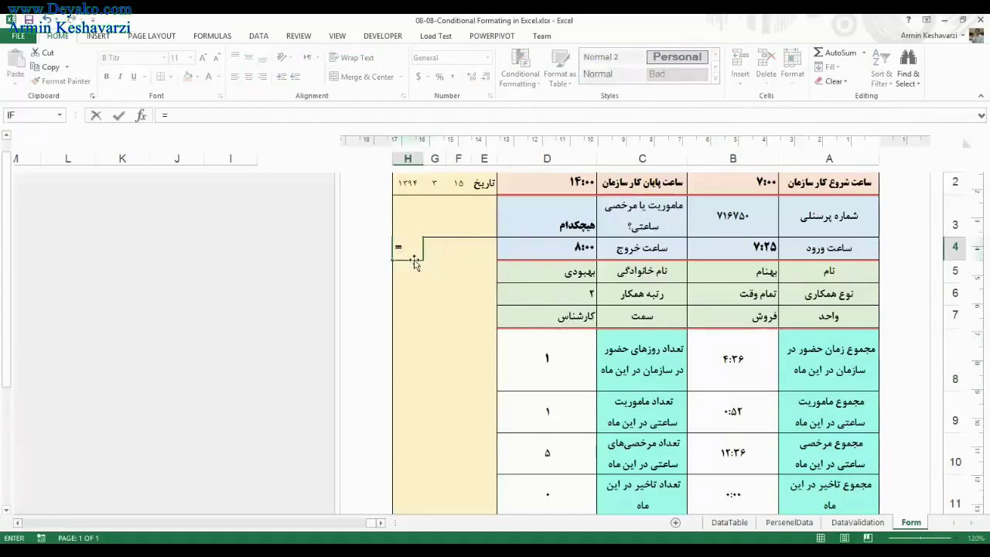
{"action": "type", "text": "B"}
{"action": "key", "text": "BackSpace"}
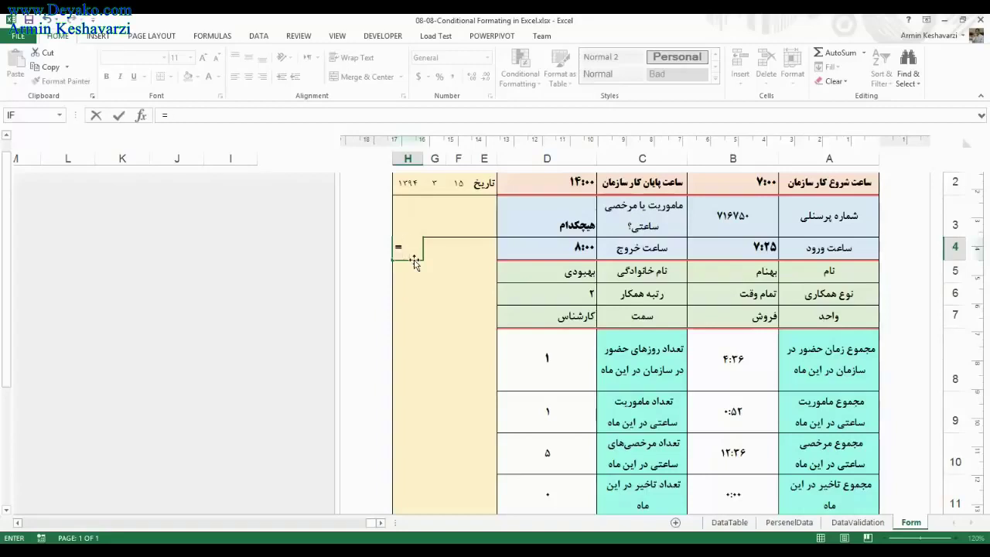
{"action": "type", "text": "7*"}
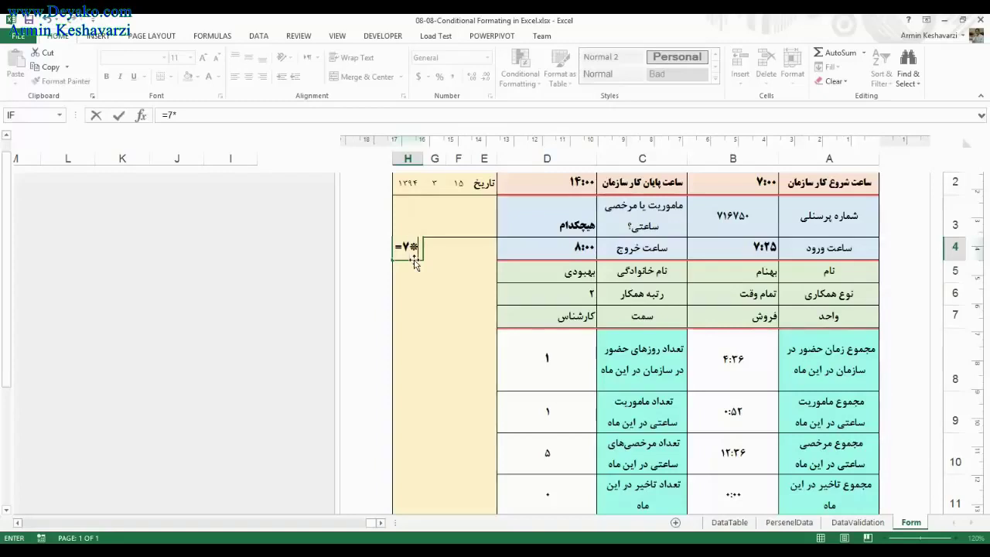
{"action": "type", "text": "5"}
{"action": "key", "text": "Return"}
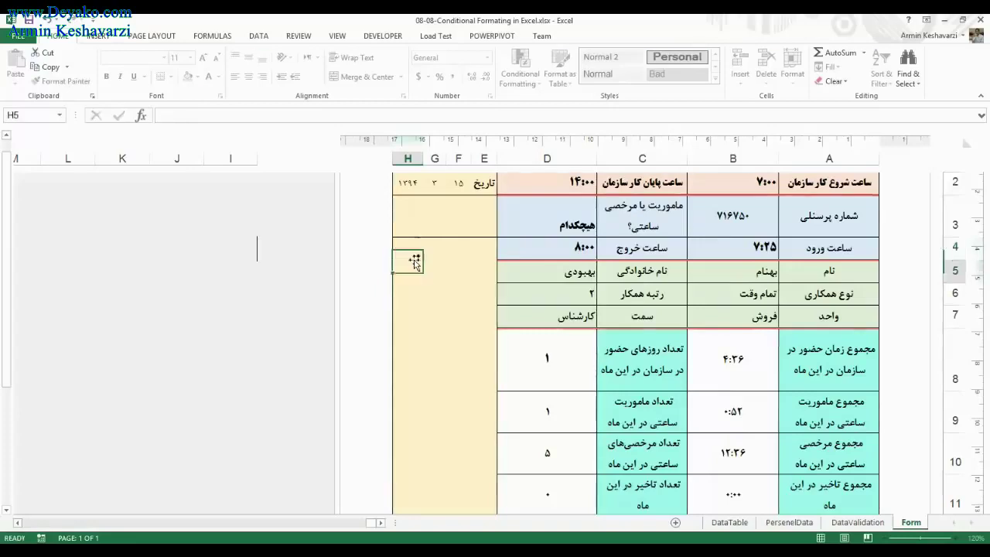
{"action": "left_click", "coordinate": [417, 249]}
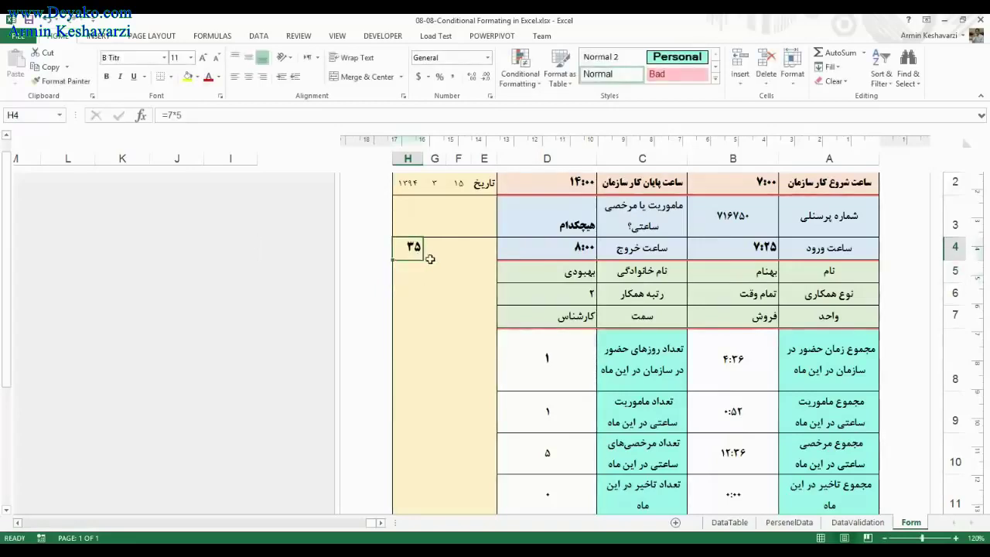
Step: Enter =H4*25 in G4 to show 875 and decrease its font size to fit
{"action": "left_click", "coordinate": [434, 259]}
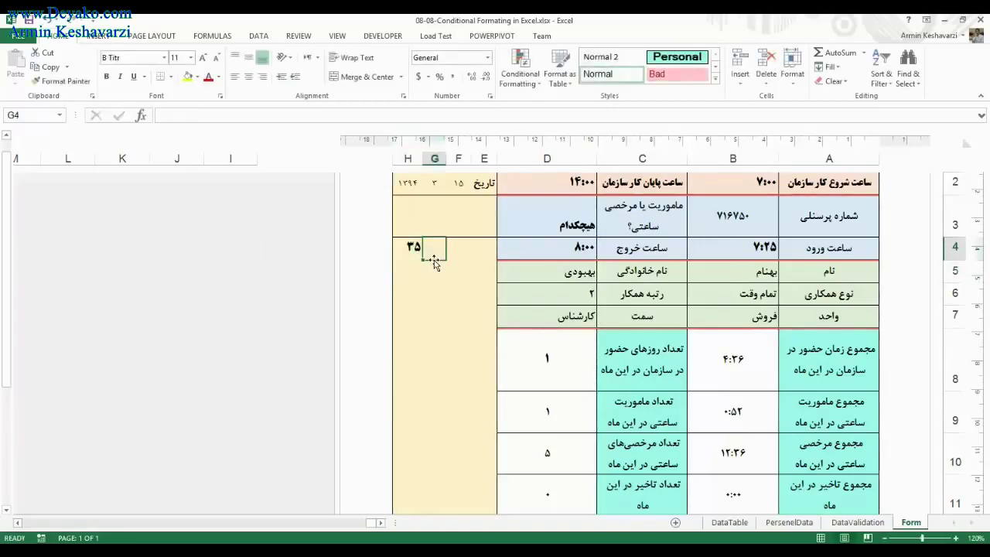
{"action": "type", "text": "="}
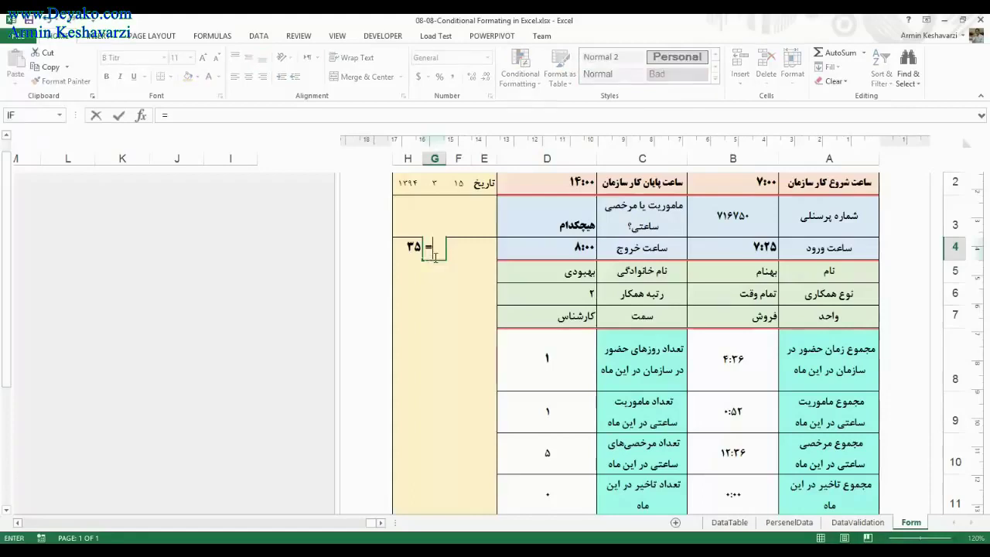
{"action": "left_click", "coordinate": [416, 251]}
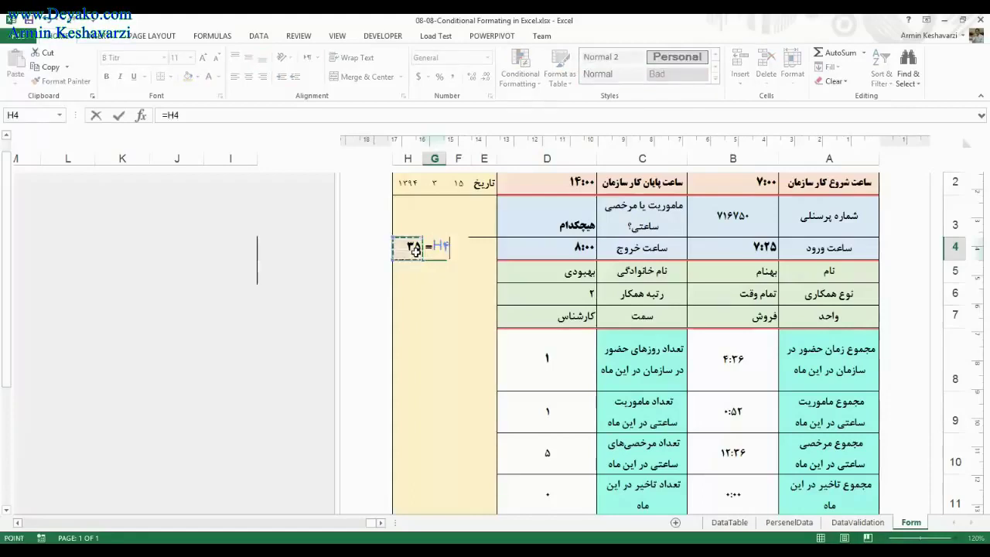
{"action": "type", "text": "*25"}
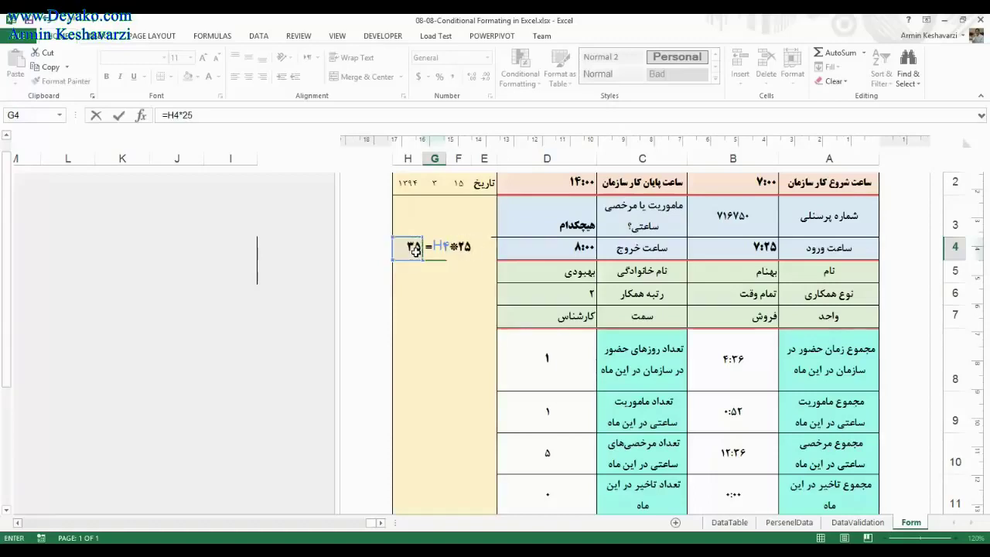
{"action": "key", "text": "ctrl+Return"}
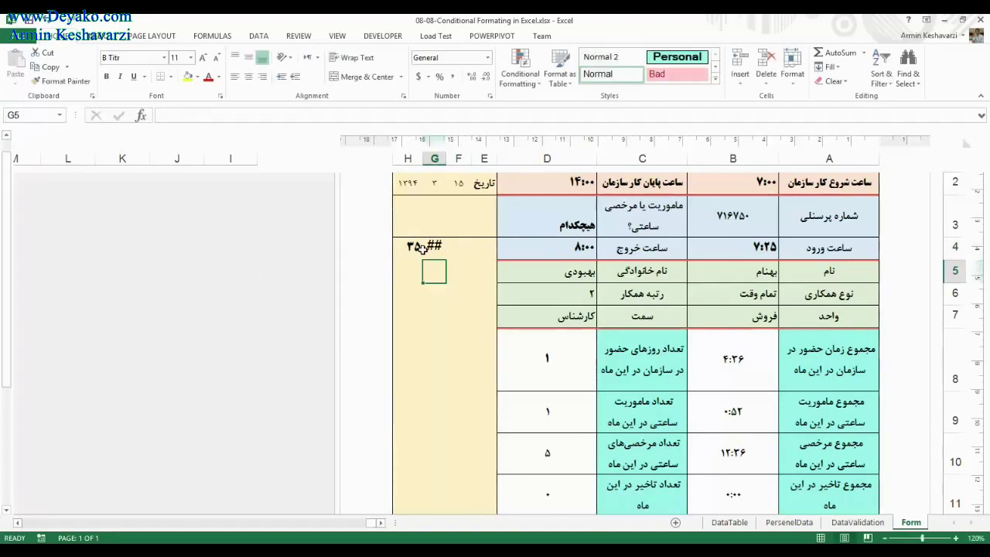
{"action": "left_click", "coordinate": [216, 57]}
{"action": "left_click", "coordinate": [216, 58]}
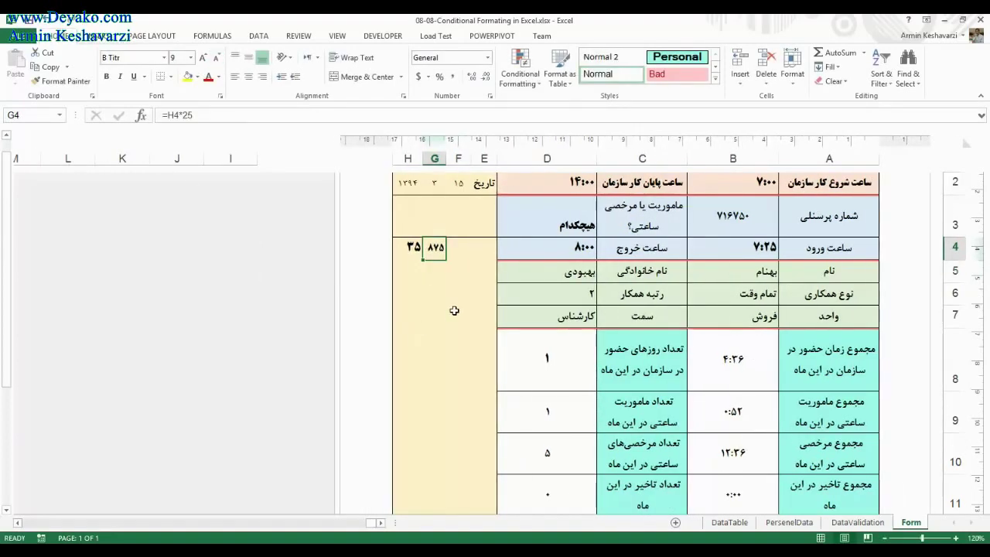
{"action": "left_click", "coordinate": [723, 348]}
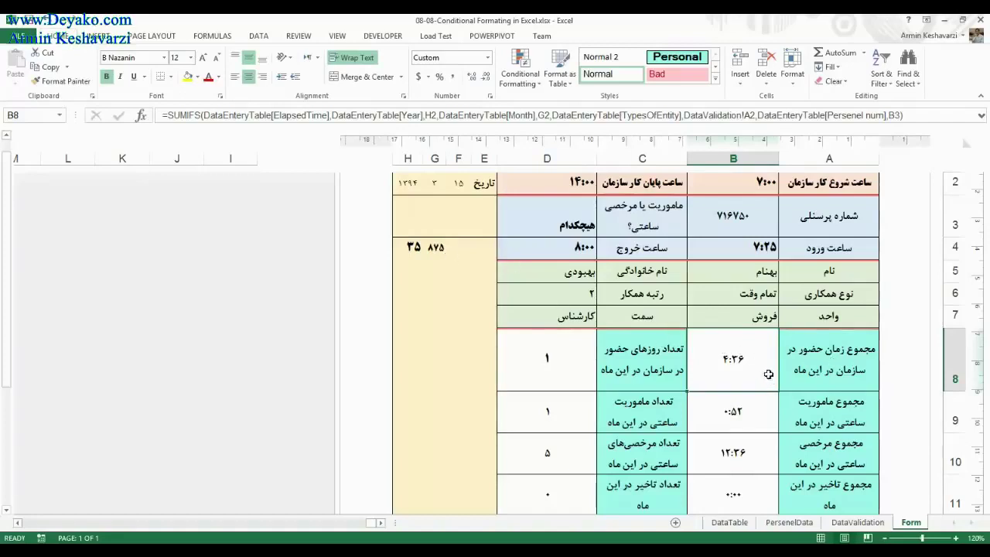
Step: Check the DataTable sheet, then back on Form delete the test entry in G4
{"action": "left_click", "coordinate": [740, 521]}
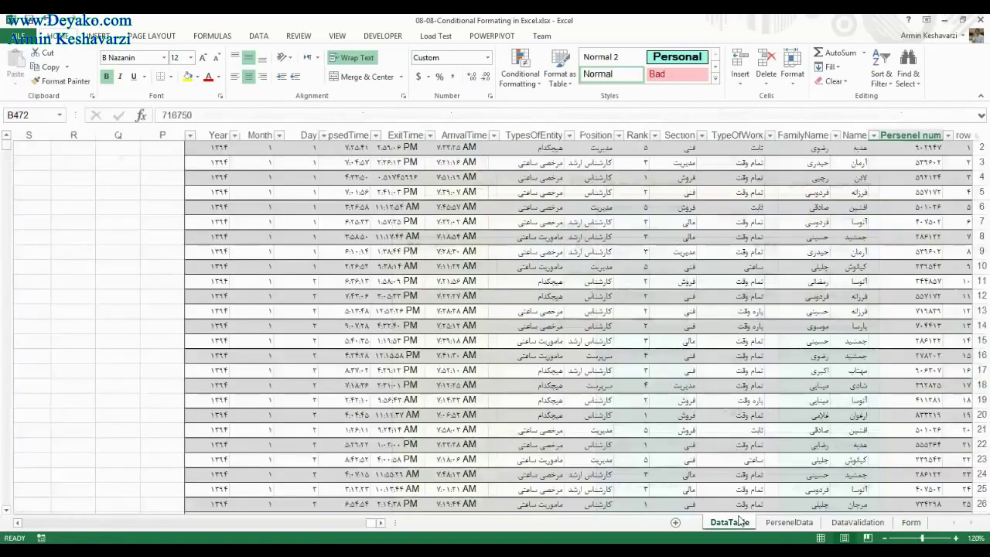
{"action": "left_click", "coordinate": [911, 522]}
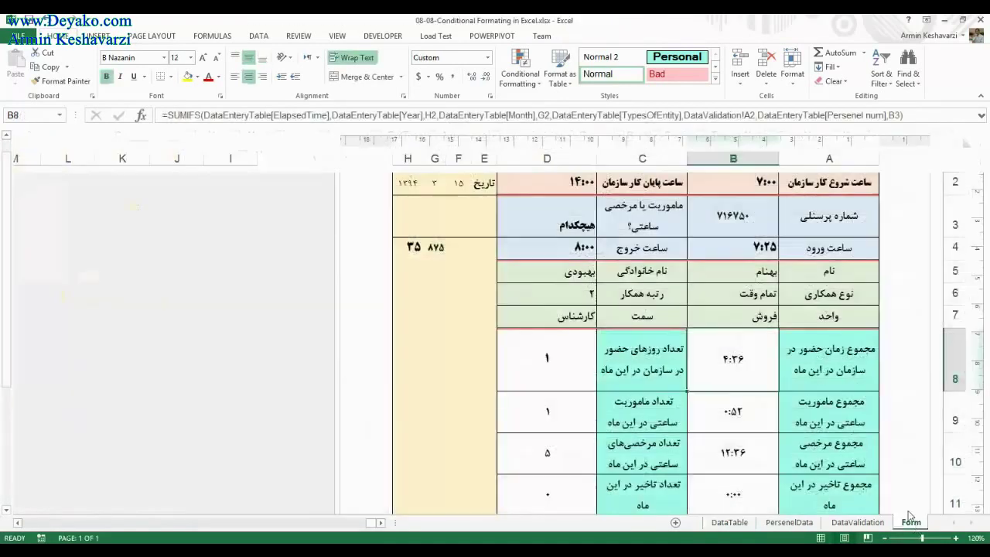
{"action": "left_click", "coordinate": [437, 245]}
{"action": "key", "text": "Delete"}
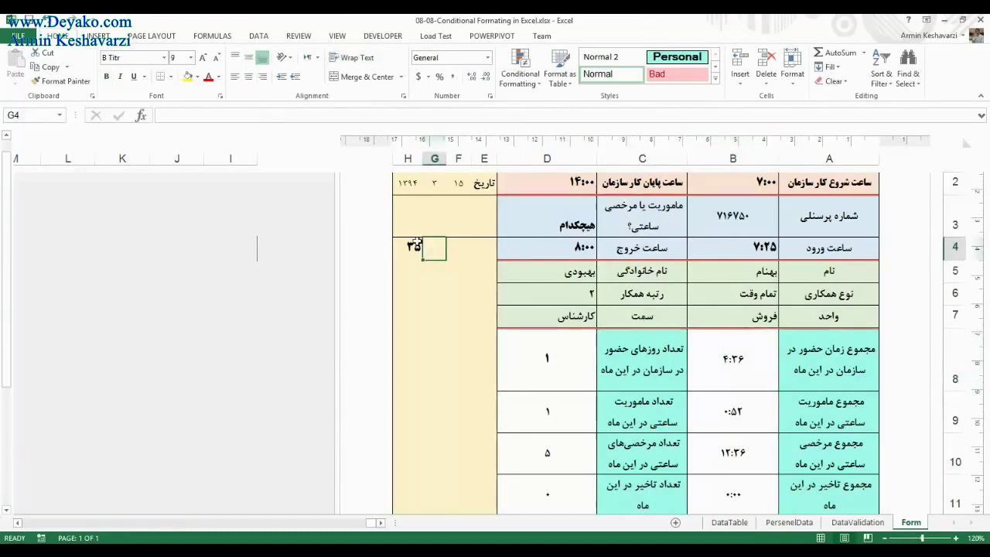
{"action": "left_click", "coordinate": [763, 371]}
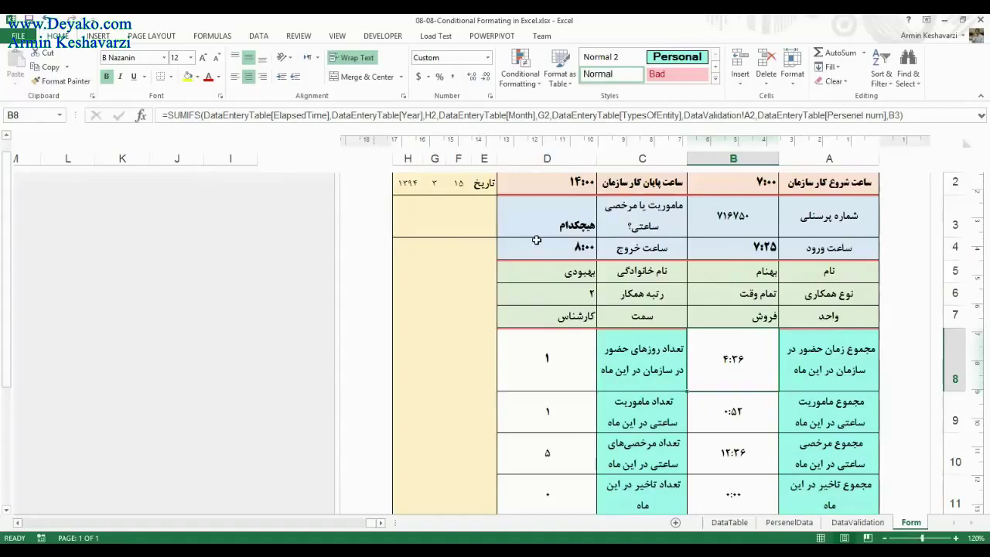
{"action": "left_click", "coordinate": [452, 246]}
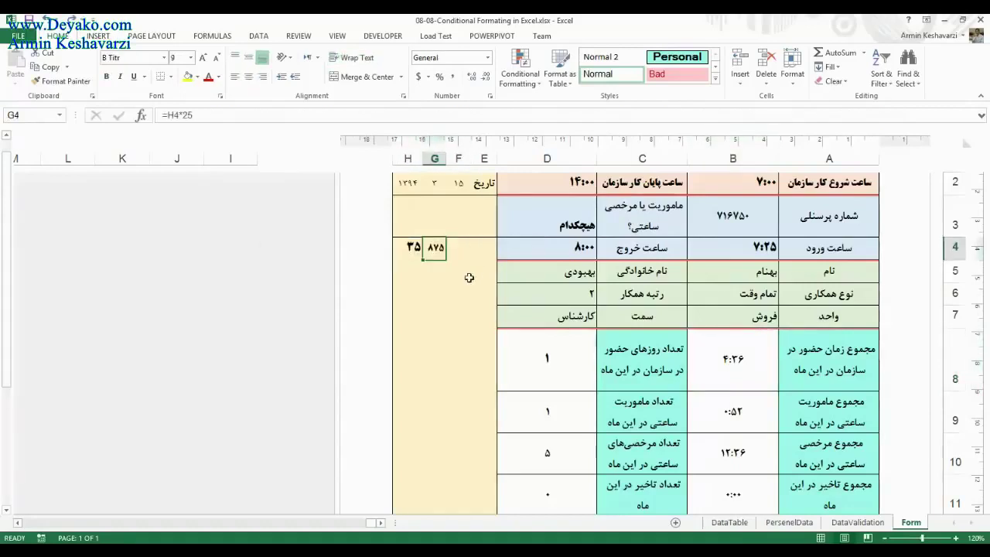
Step: Bring back the 35 and 875 test values in H4 and G4
{"action": "left_click", "coordinate": [440, 278]}
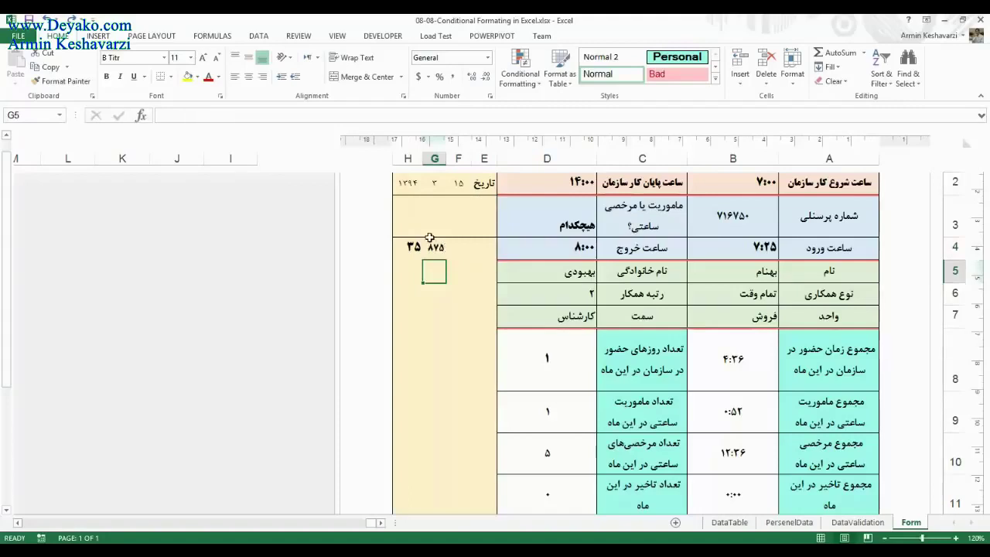
{"action": "left_click", "coordinate": [436, 248]}
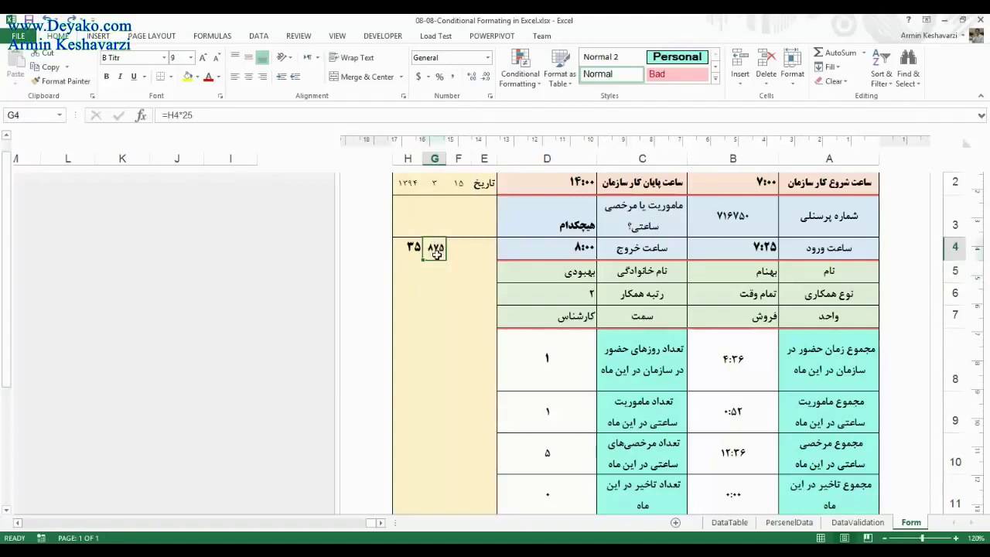
{"action": "left_click", "coordinate": [729, 361]}
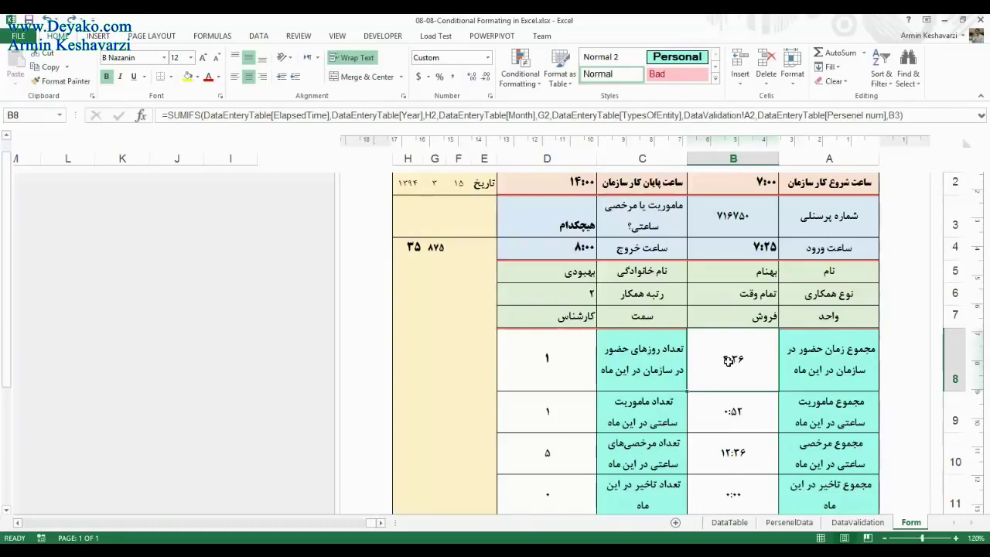
{"action": "left_click", "coordinate": [434, 249]}
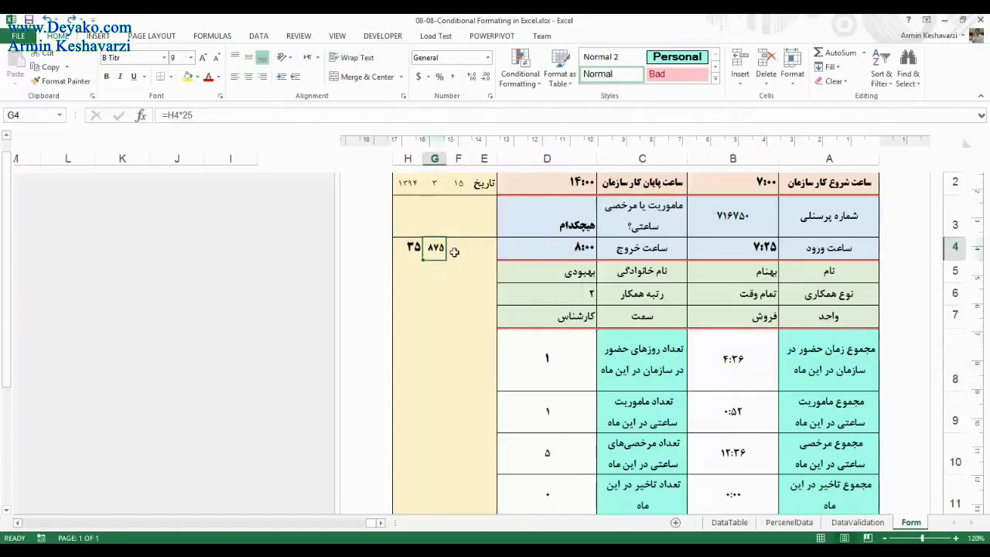
Step: Enter 6:00 in F4 and 300 in E4
{"action": "left_click", "coordinate": [455, 252]}
{"action": "type", "text": "6:00"}
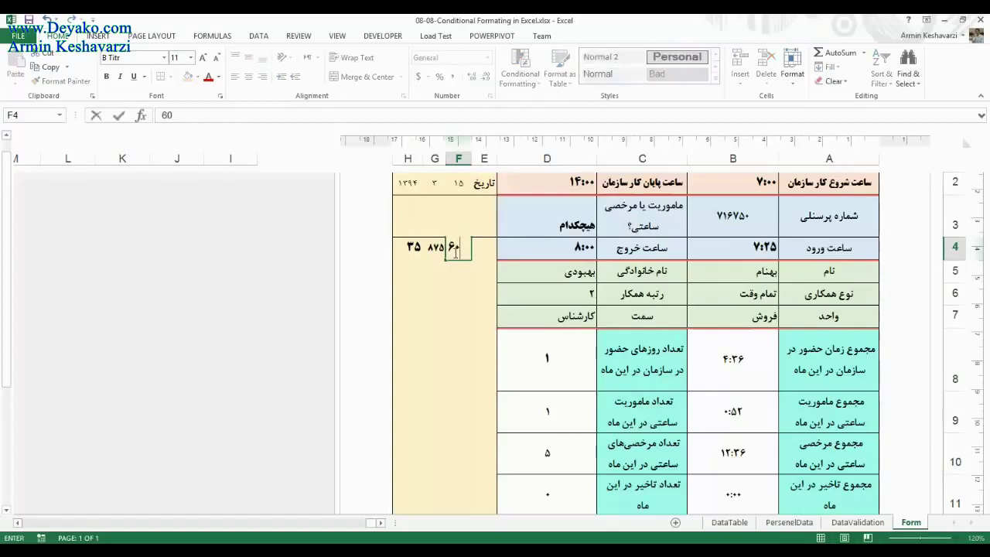
{"action": "key", "text": "Return"}
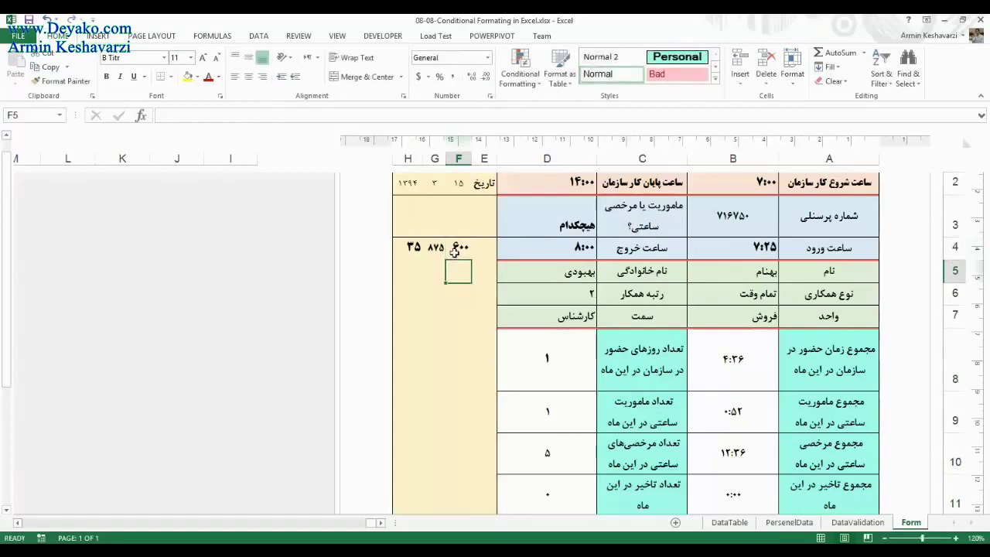
{"action": "left_click", "coordinate": [464, 249]}
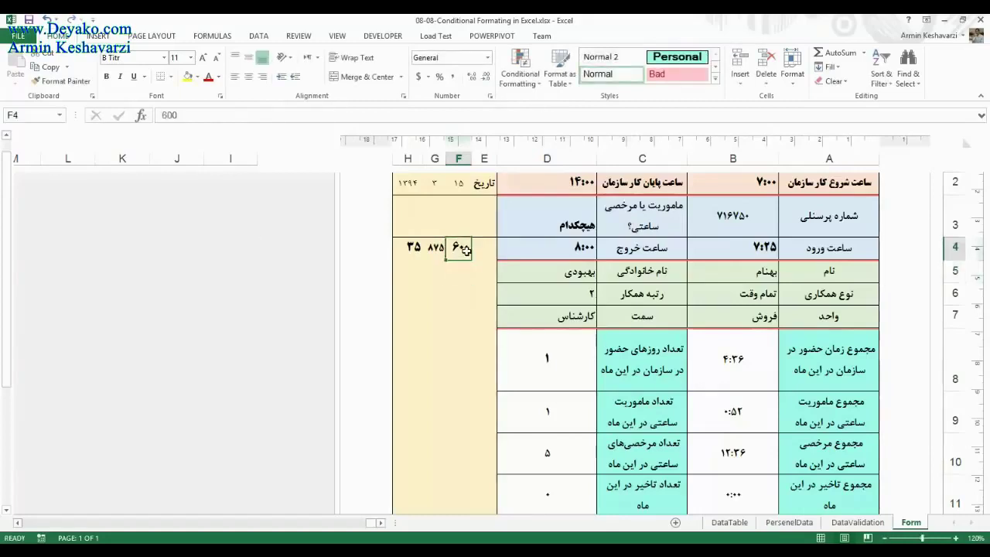
{"action": "left_click", "coordinate": [485, 249]}
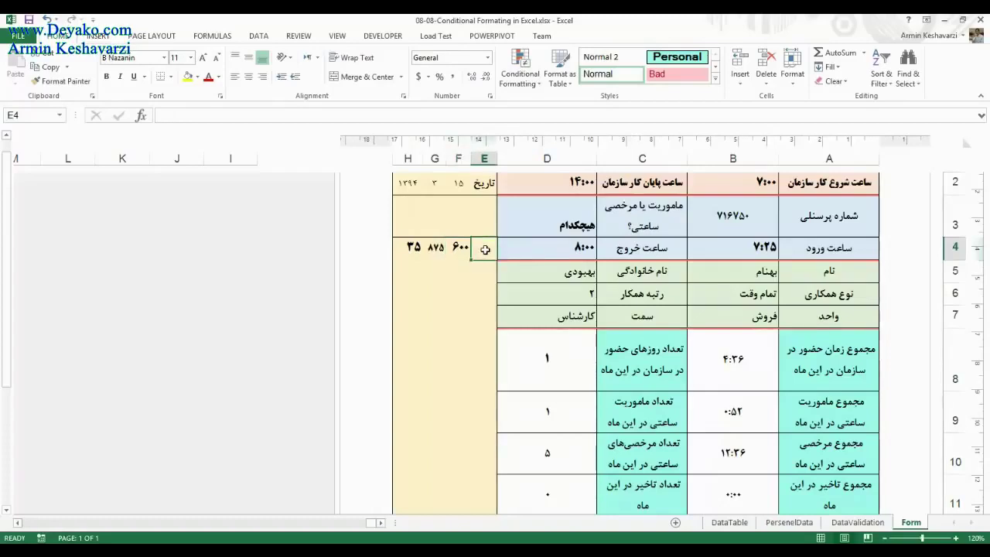
{"action": "type", "text": "300"}
{"action": "key", "text": "Return"}
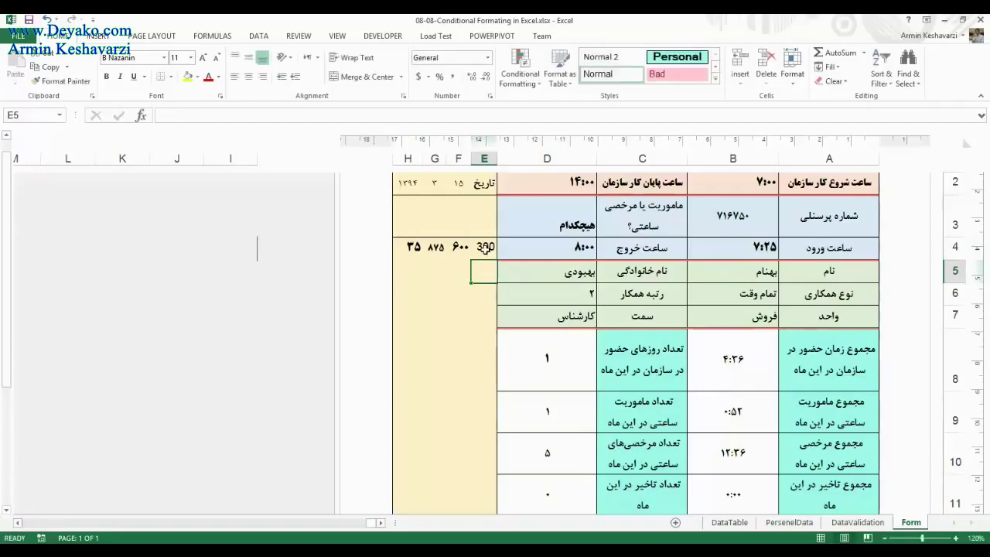
Step: Copy F4's number format onto E4 with Format Painter and check the row 4 values
{"action": "left_click", "coordinate": [458, 248]}
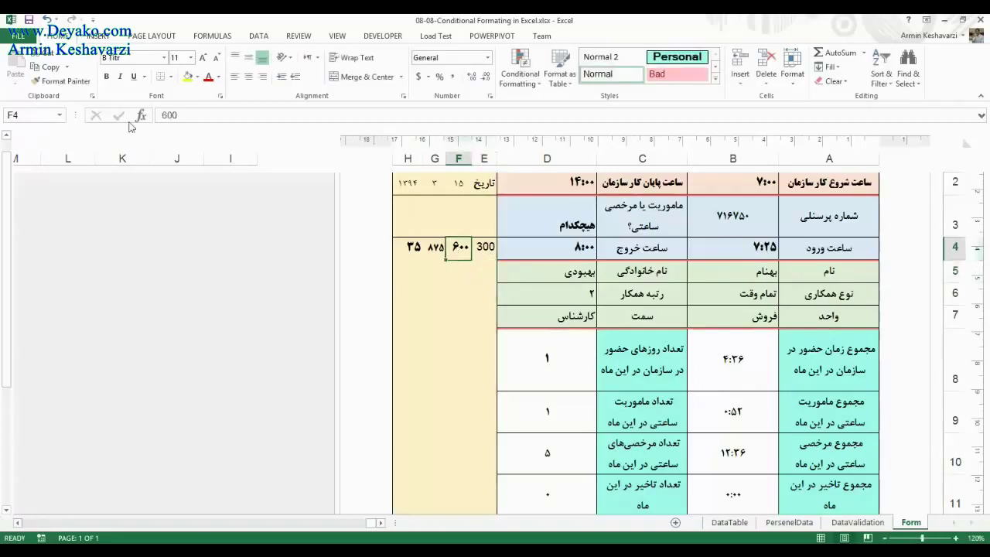
{"action": "left_click", "coordinate": [62, 81]}
{"action": "left_click", "coordinate": [485, 247]}
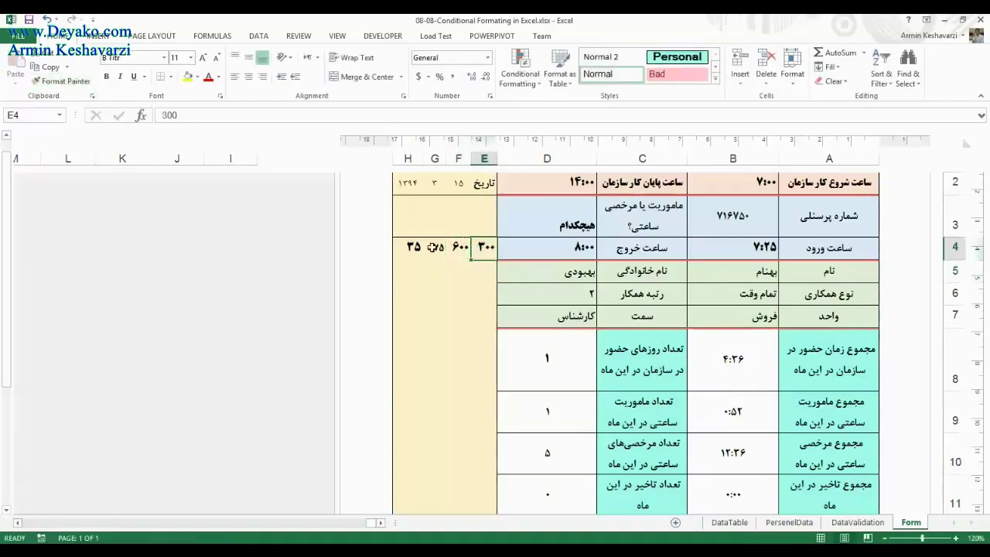
{"action": "left_click_drag", "start_coordinate": [434, 247], "coordinate": [485, 246]}
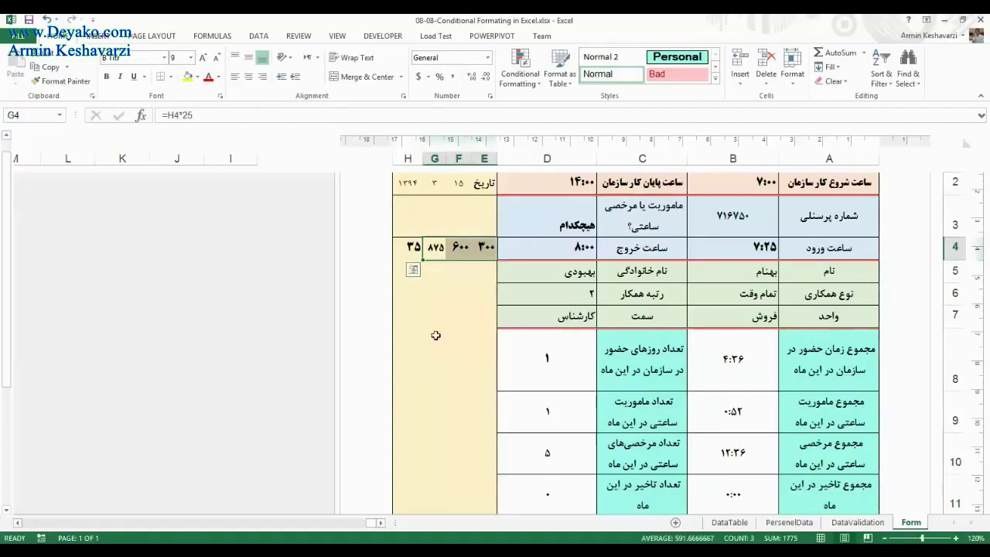
{"action": "left_click", "coordinate": [430, 252]}
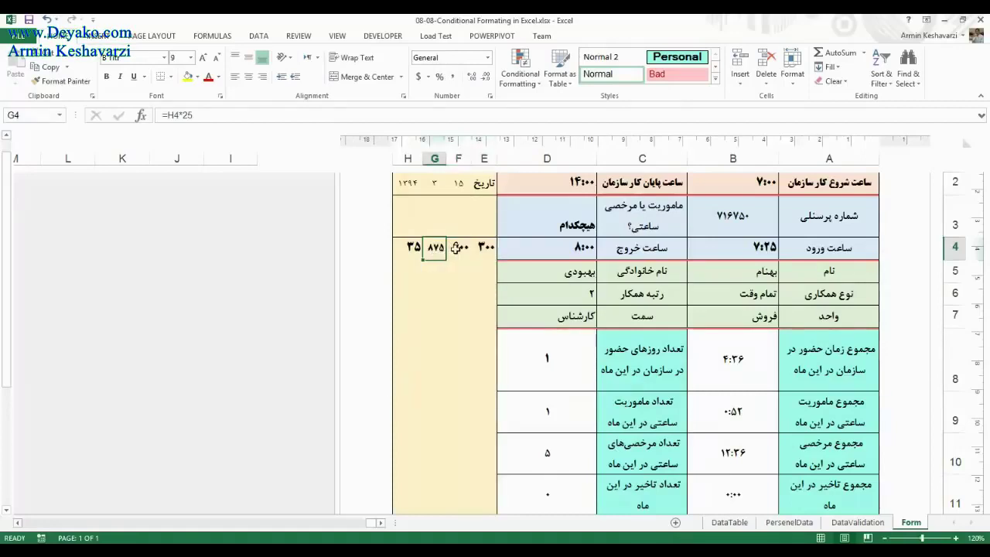
{"action": "left_click", "coordinate": [456, 248]}
{"action": "left_click", "coordinate": [434, 247]}
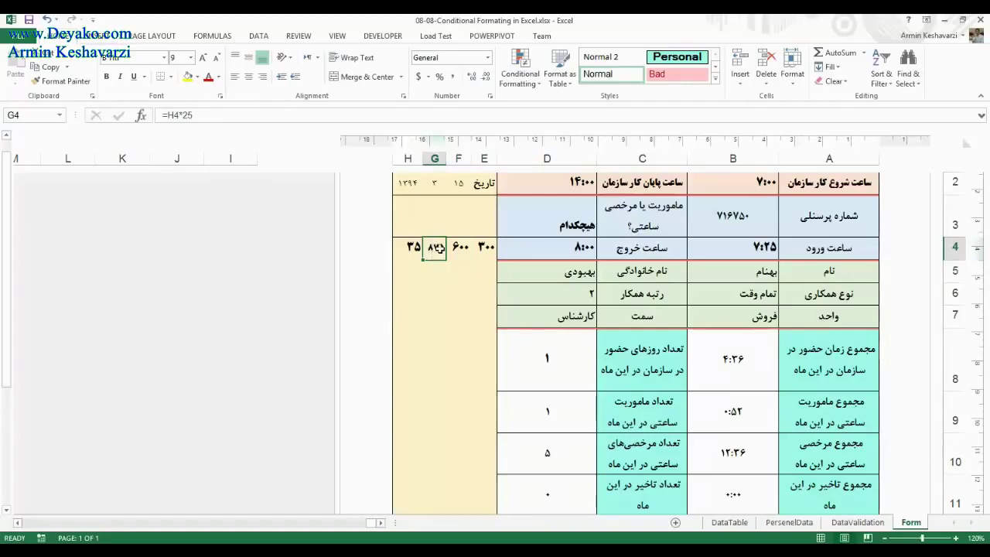
{"action": "type", "text": "800"}
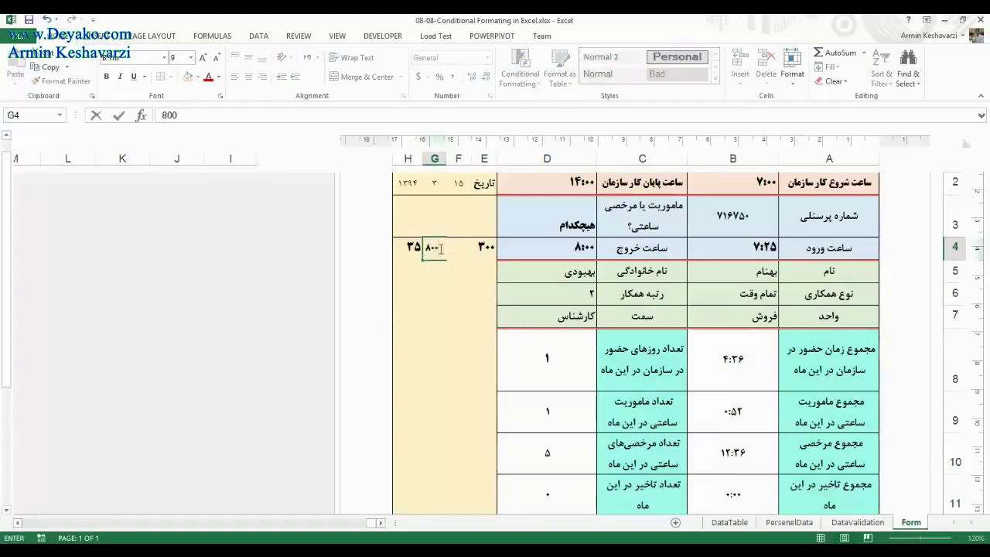
{"action": "key", "text": "Return"}
{"action": "left_click", "coordinate": [437, 248]}
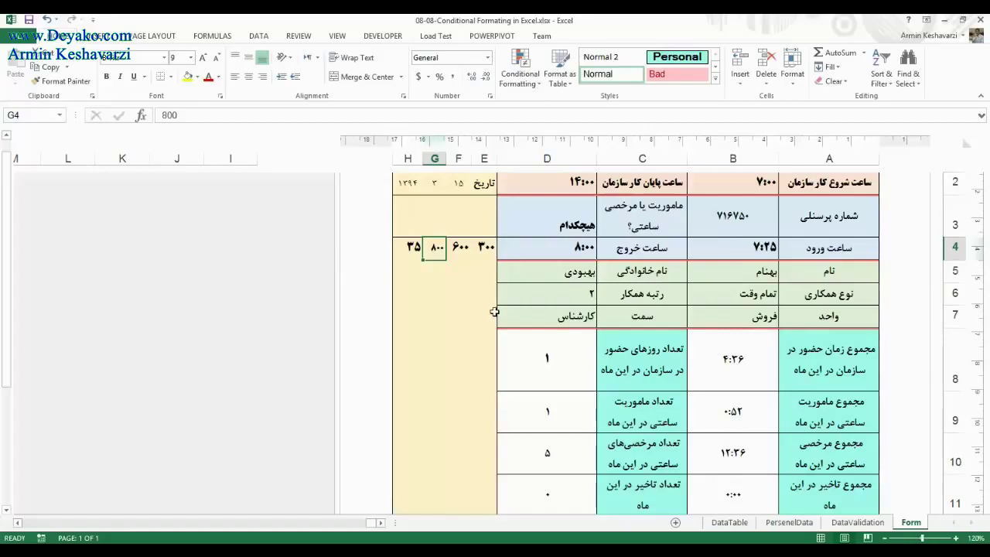
{"action": "left_click", "coordinate": [457, 255]}
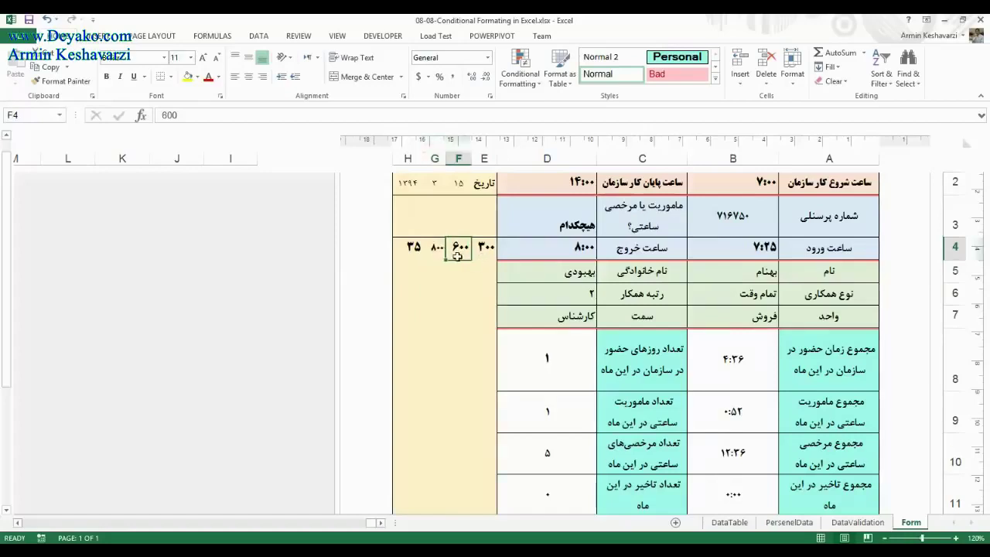
{"action": "left_click", "coordinate": [484, 248]}
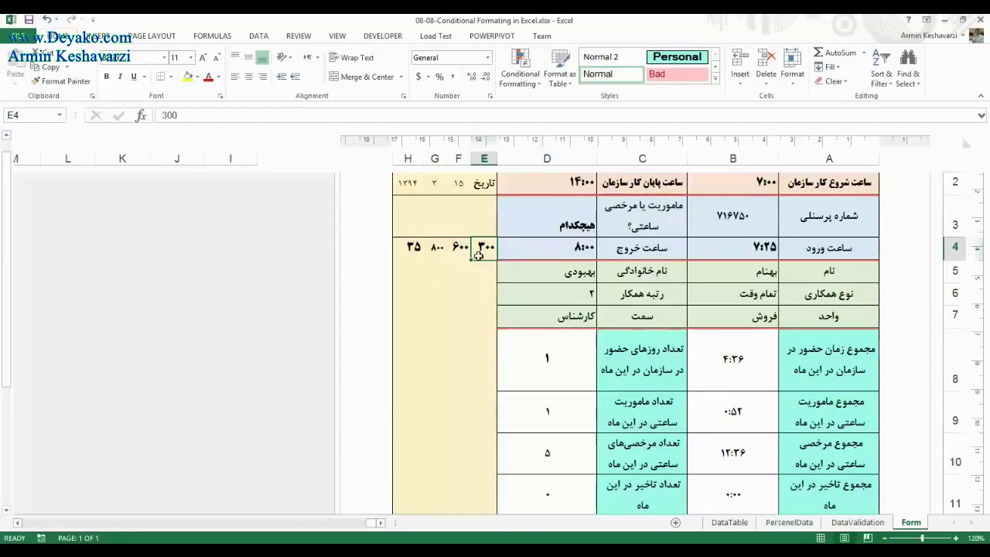
{"action": "mouse_move", "coordinate": [487, 249]}
{"action": "left_mouse_down"}
{"action": "mouse_move", "coordinate": [412, 249]}
{"action": "mouse_move", "coordinate": [464, 249]}
{"action": "left_mouse_up"}
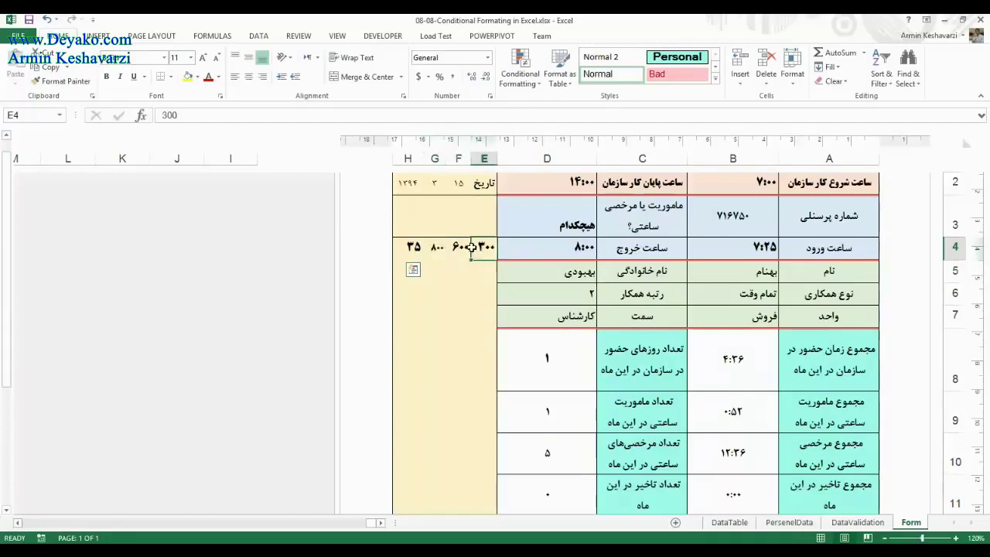
{"action": "left_click", "coordinate": [466, 250]}
{"action": "left_click", "coordinate": [483, 249]}
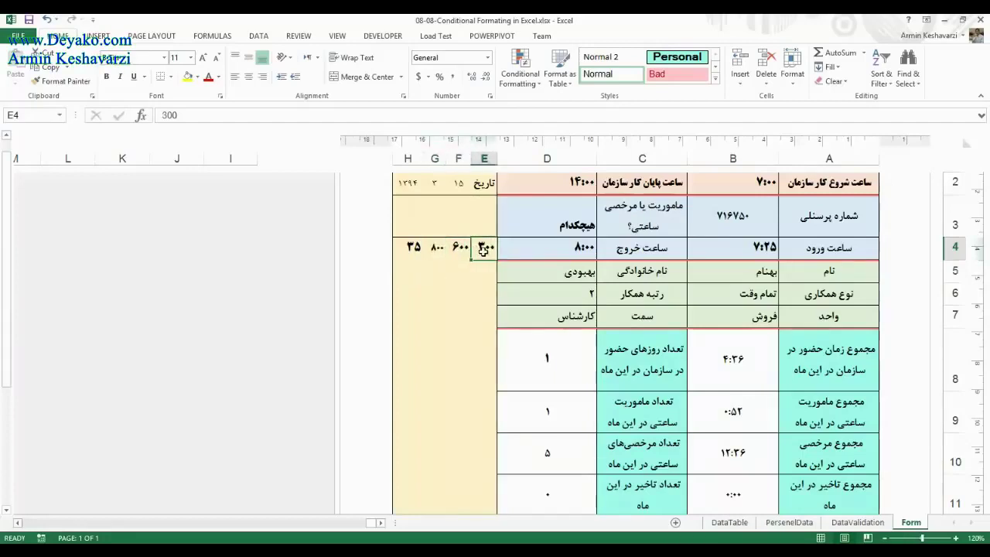
{"action": "key", "text": "Delete"}
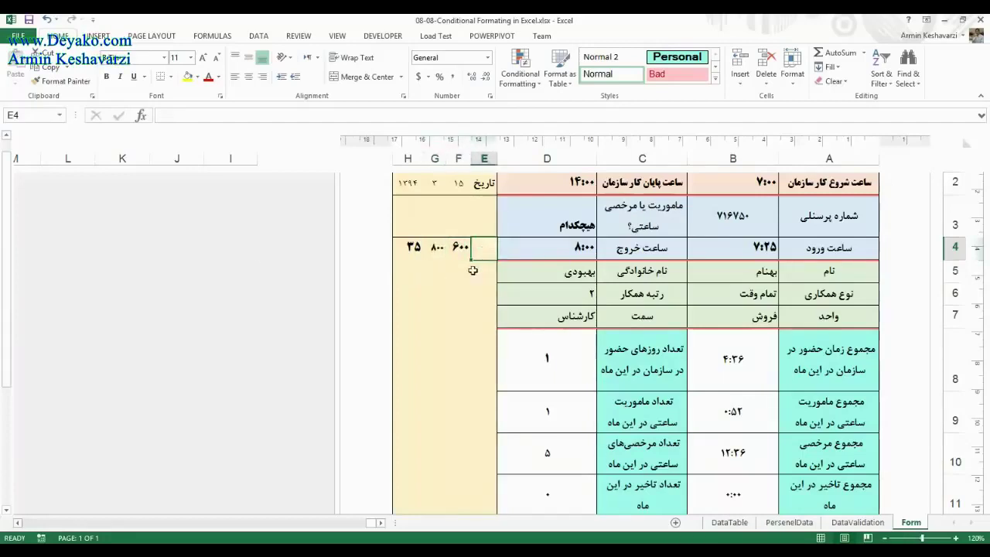
{"action": "left_click", "coordinate": [458, 253]}
{"action": "key", "text": "ctrl+z"}
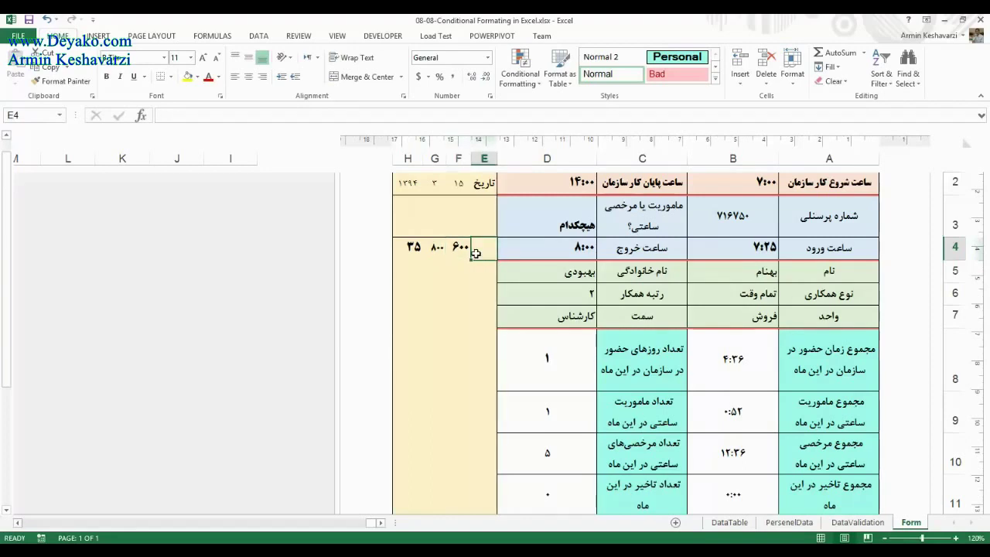
{"action": "type", "text": "۳۰۰"}
{"action": "left_click", "coordinate": [736, 365]}
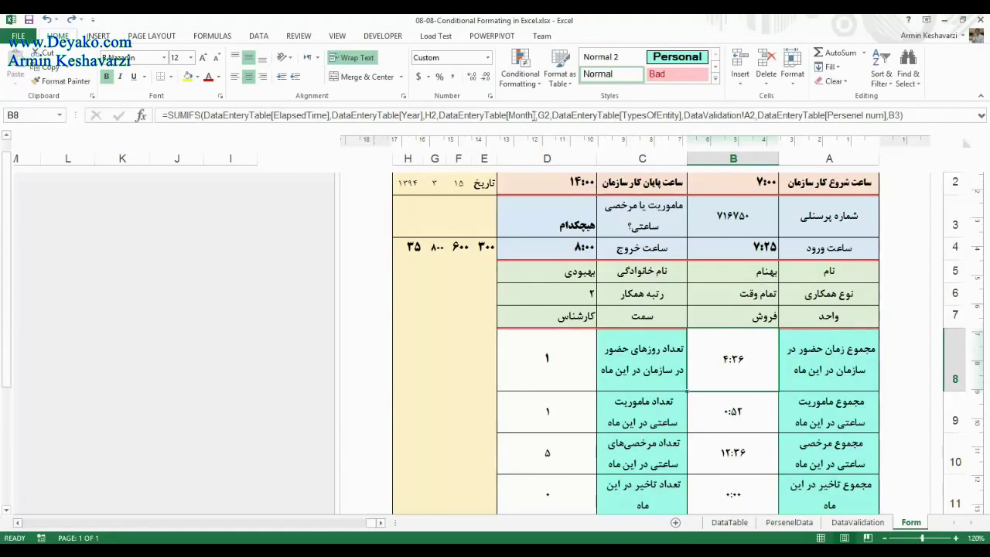
{"action": "left_click", "coordinate": [510, 74]}
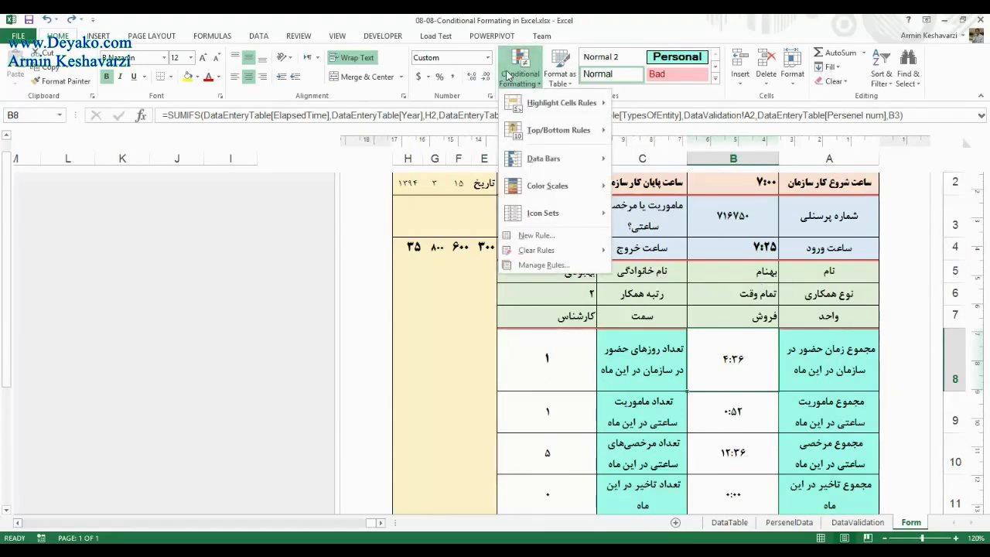
{"action": "mouse_move", "coordinate": [536, 95]}
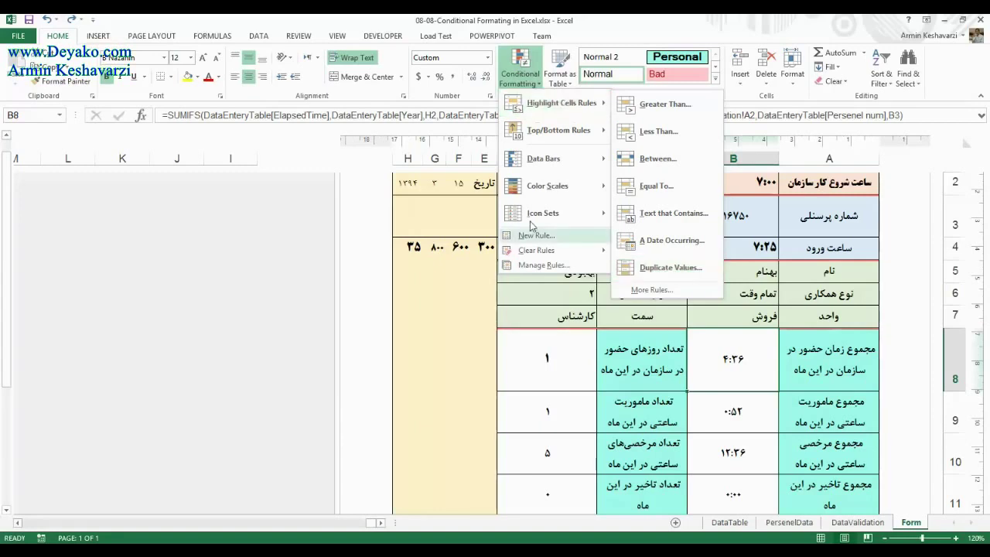
{"action": "left_click", "coordinate": [422, 232]}
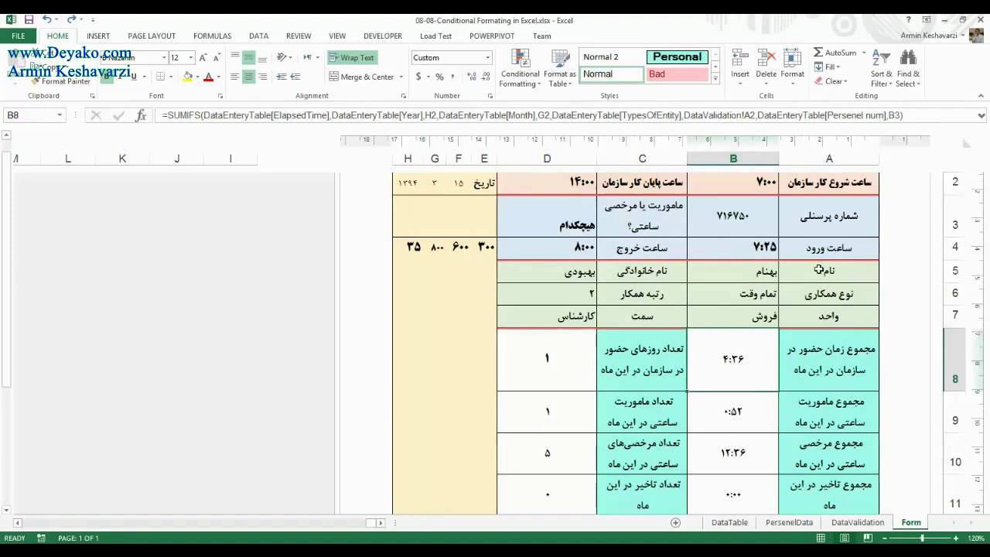
{"action": "left_click", "coordinate": [253, 37]}
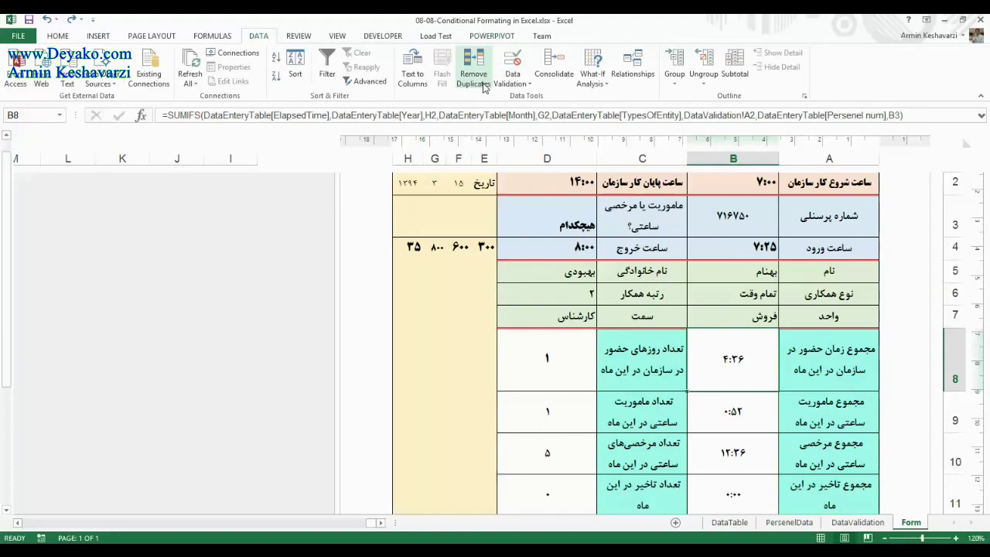
{"action": "left_click", "coordinate": [58, 36]}
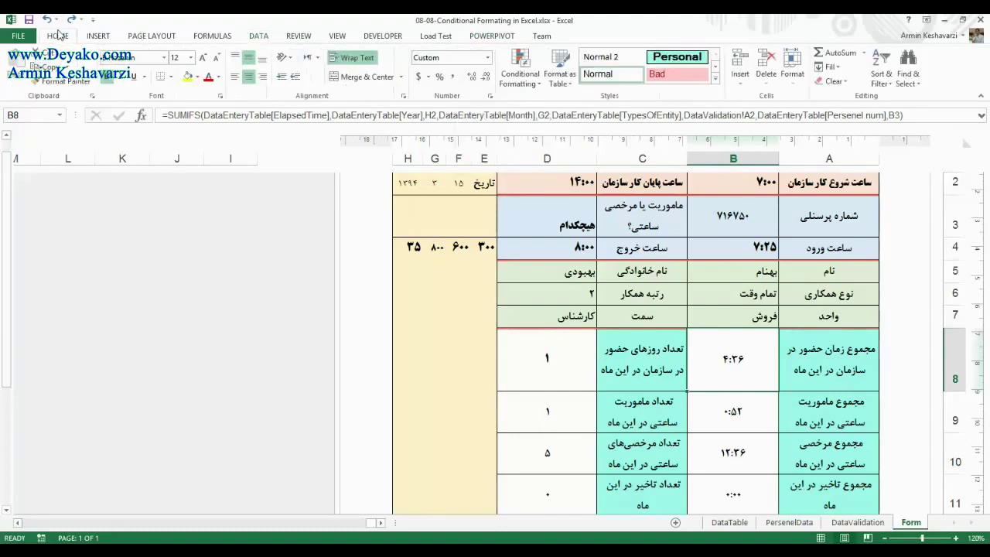
{"action": "left_click", "coordinate": [519, 68]}
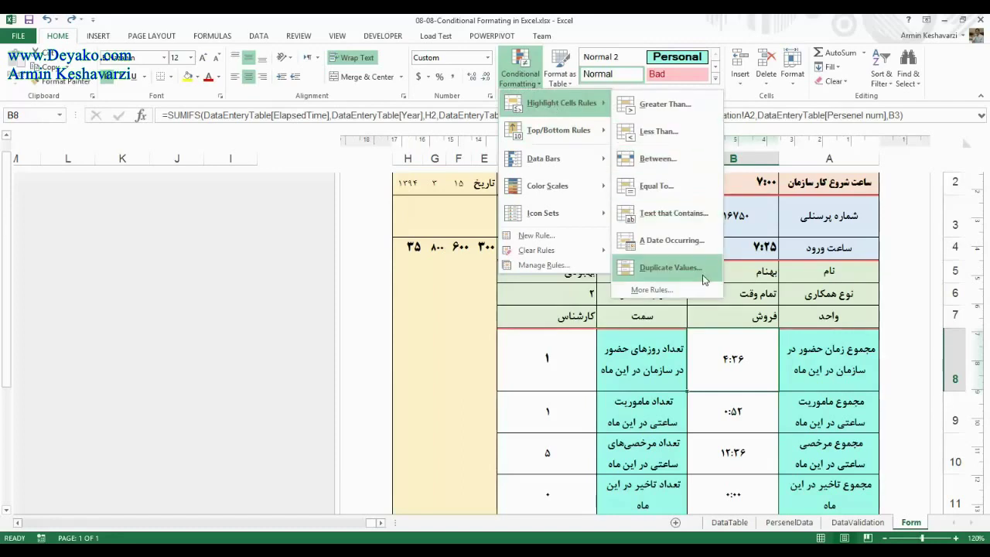
{"action": "left_click", "coordinate": [732, 159]}
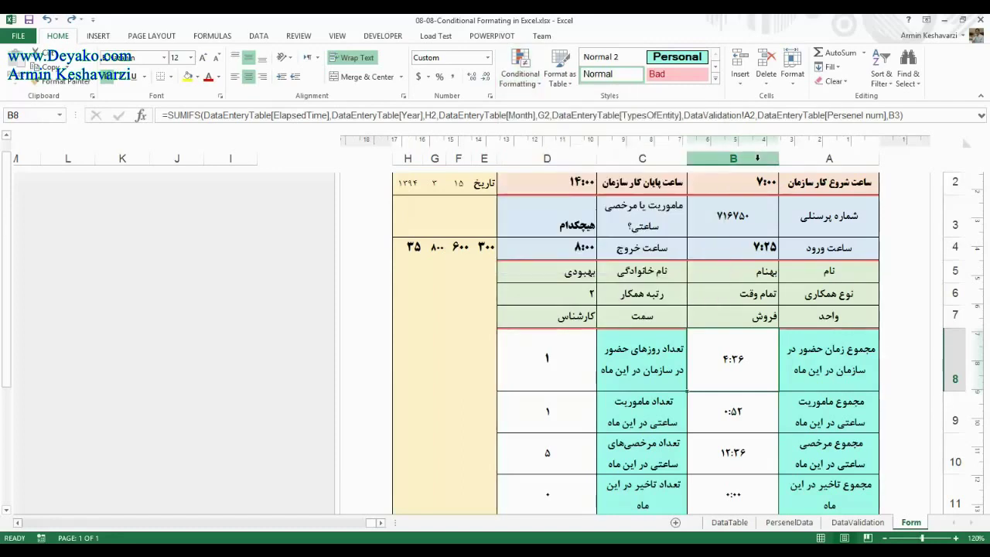
{"action": "left_click", "coordinate": [733, 159]}
{"action": "left_click", "coordinate": [520, 68]}
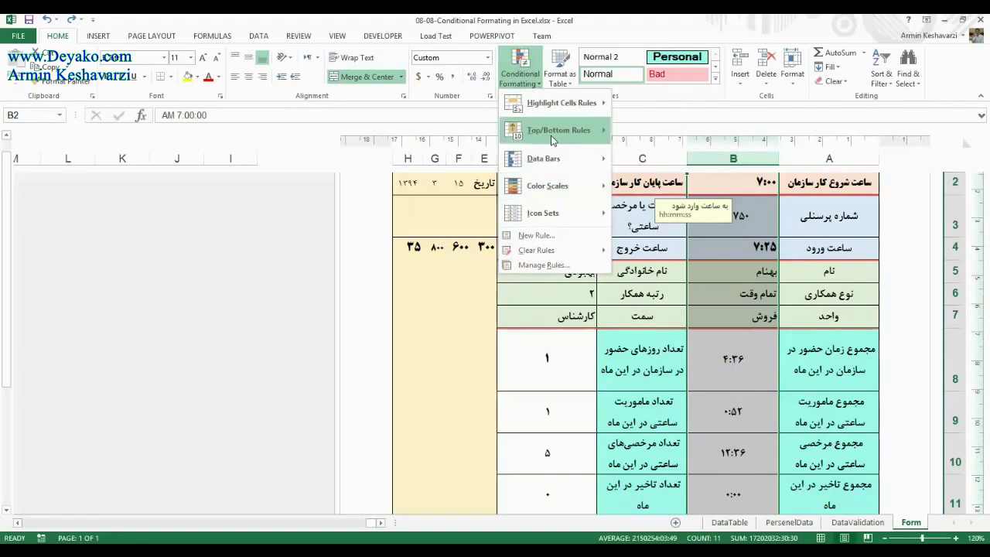
{"action": "mouse_move", "coordinate": [572, 103]}
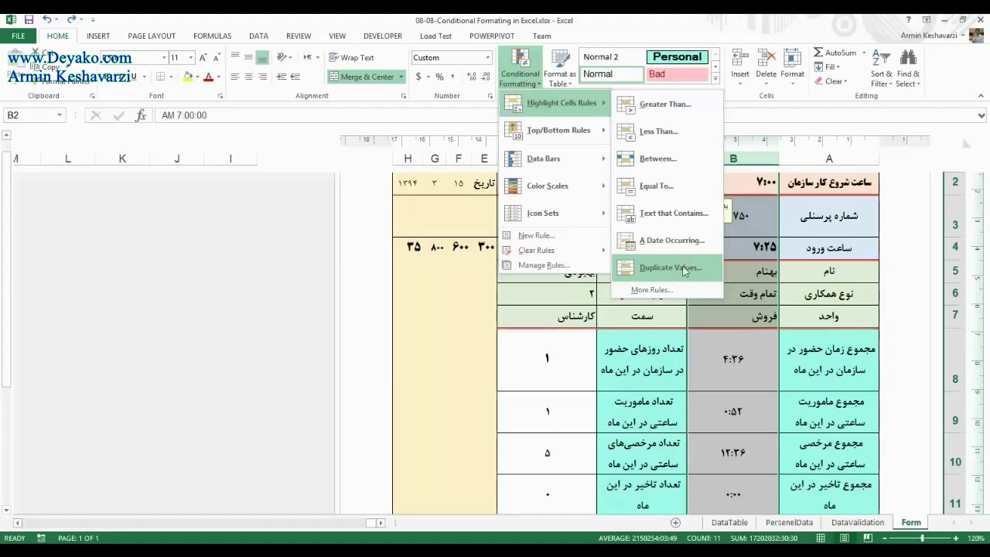
{"action": "left_click", "coordinate": [766, 362]}
{"action": "left_click", "coordinate": [767, 368]}
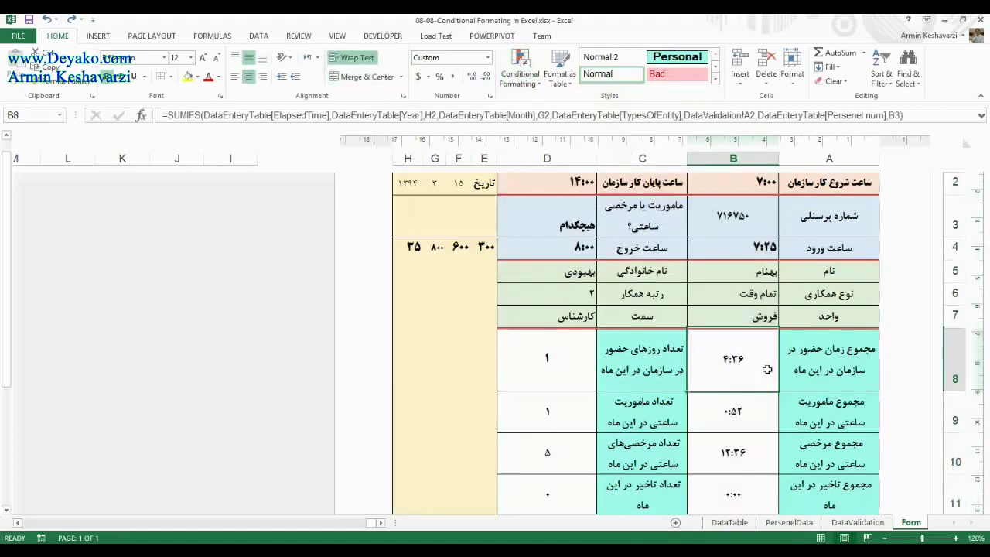
{"action": "left_click", "coordinate": [456, 248]}
Step: Change G4 from 800 to 700, then open Conditional Formatting for the B8 total
{"action": "left_click", "coordinate": [437, 251]}
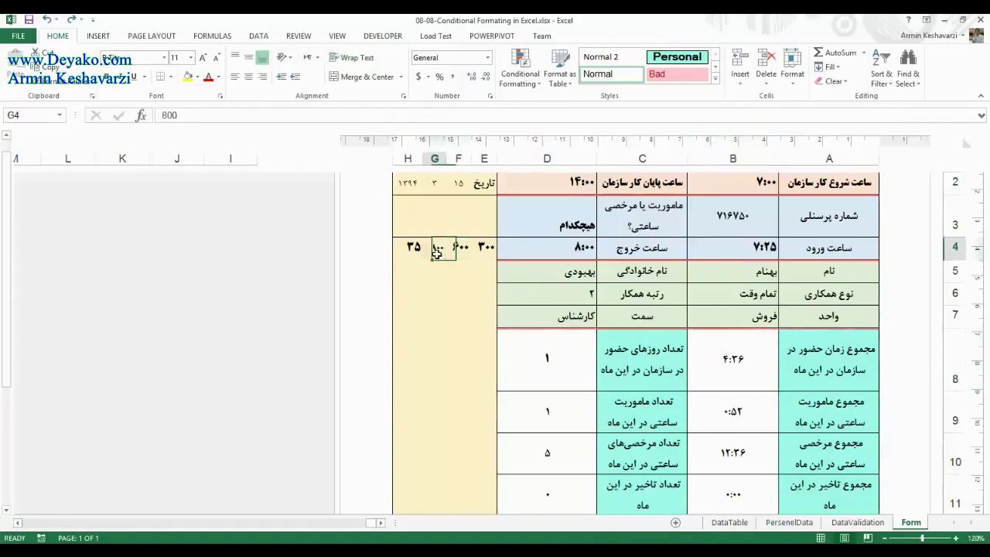
{"action": "double_click", "coordinate": [437, 252]}
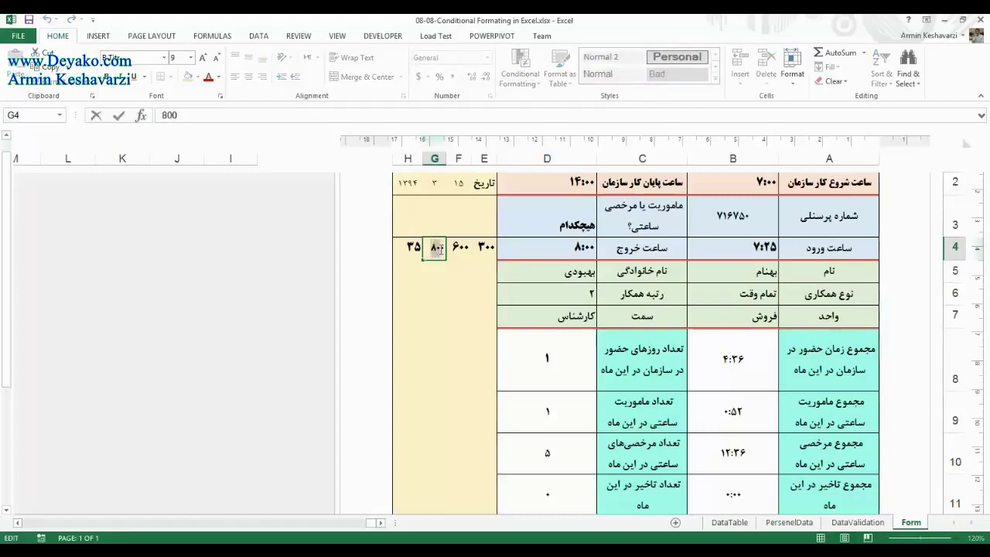
{"action": "double_click", "coordinate": [437, 247]}
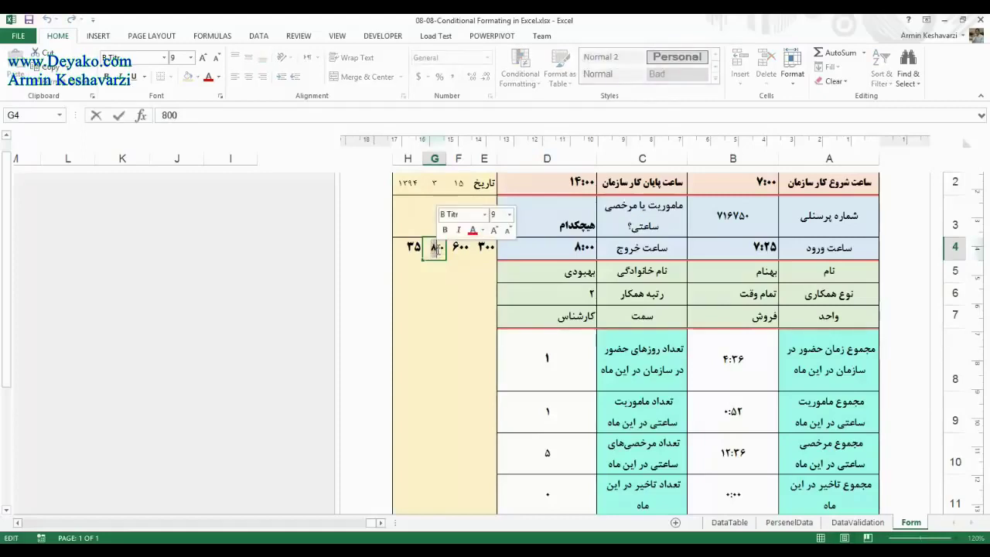
{"action": "type", "text": "7"}
{"action": "key", "text": "Return"}
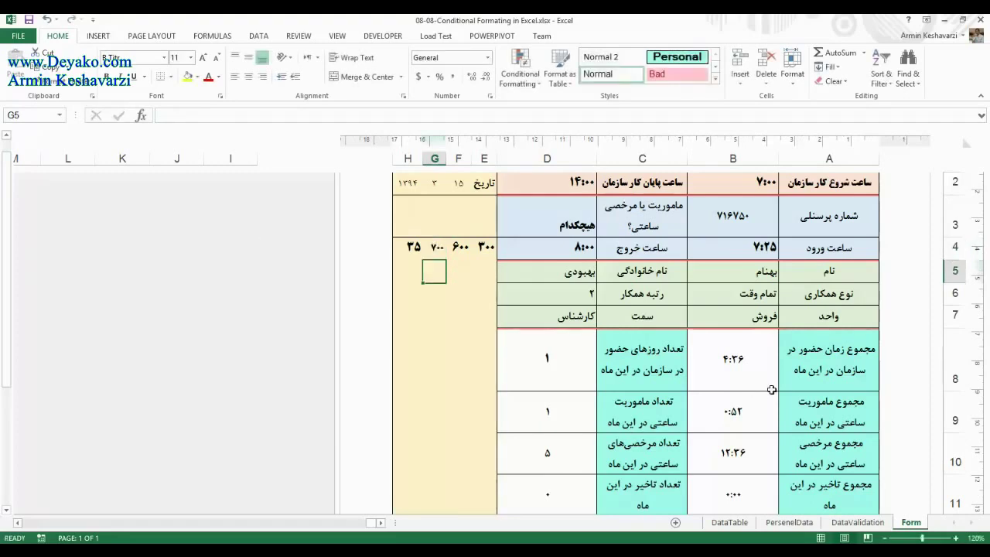
{"action": "left_click", "coordinate": [754, 375]}
{"action": "left_click", "coordinate": [507, 53]}
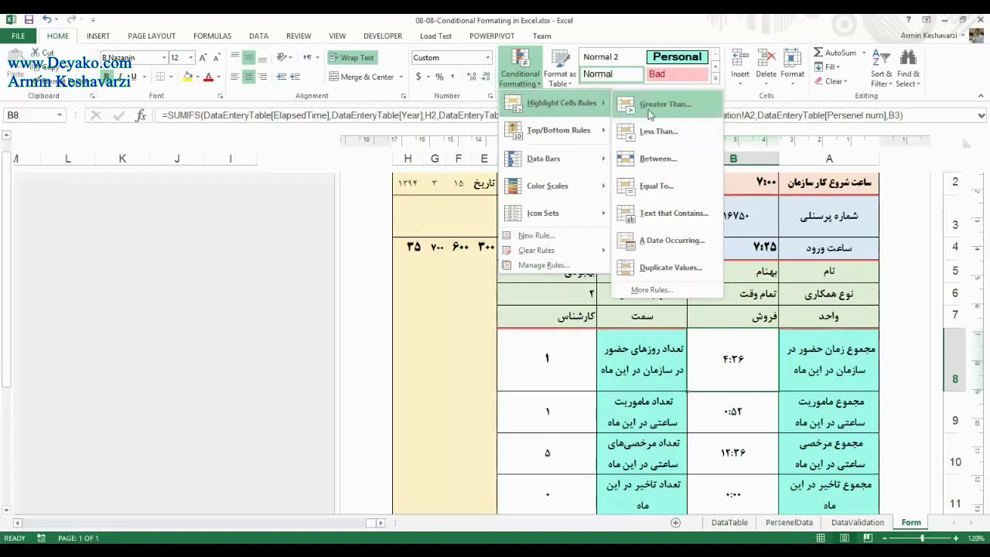
Step: Add a Greater Than 700 rule on B8 using Light Red Fill with Dark Red Text
{"action": "left_click", "coordinate": [657, 114]}
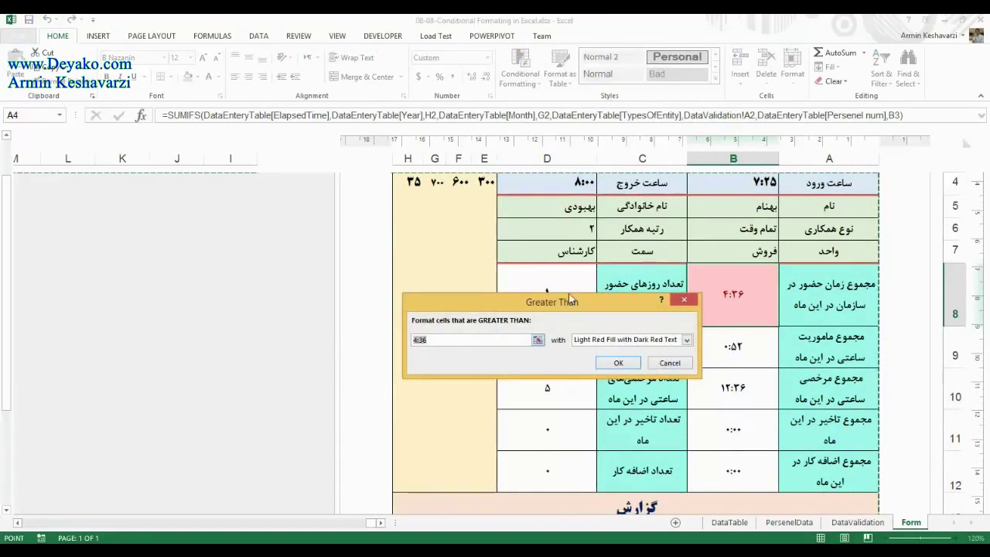
{"action": "left_click", "coordinate": [463, 338]}
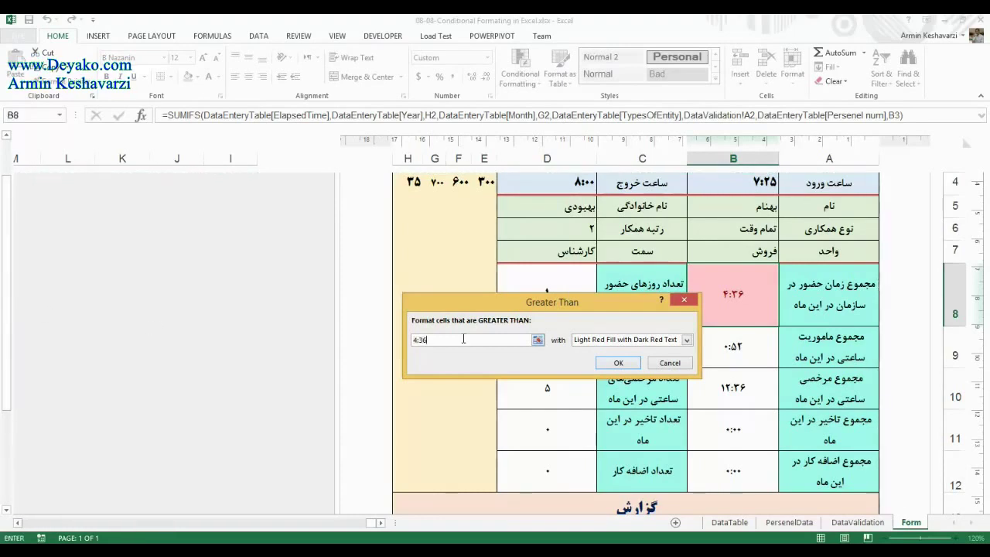
{"action": "left_click_drag", "start_coordinate": [453, 338], "coordinate": [417, 339]}
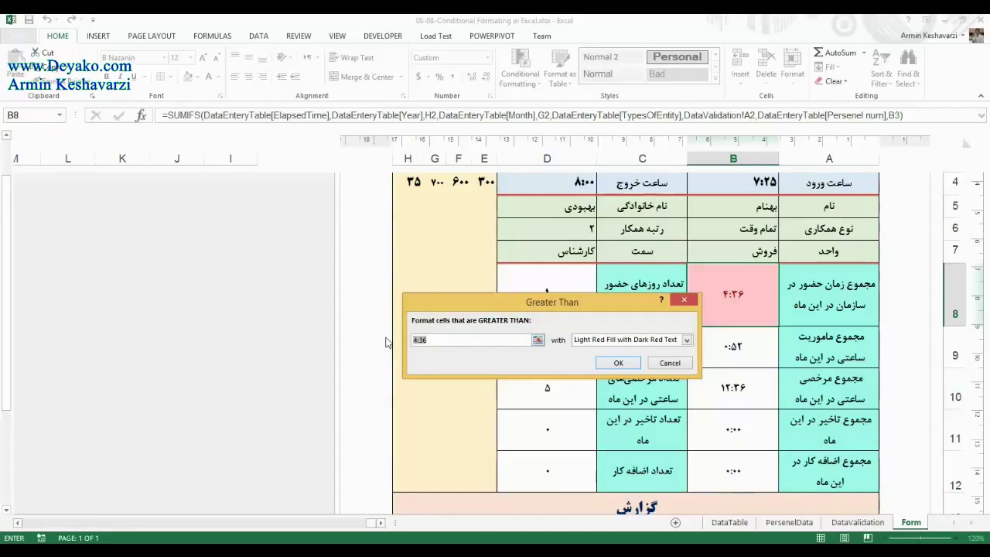
{"action": "type", "text": "700"}
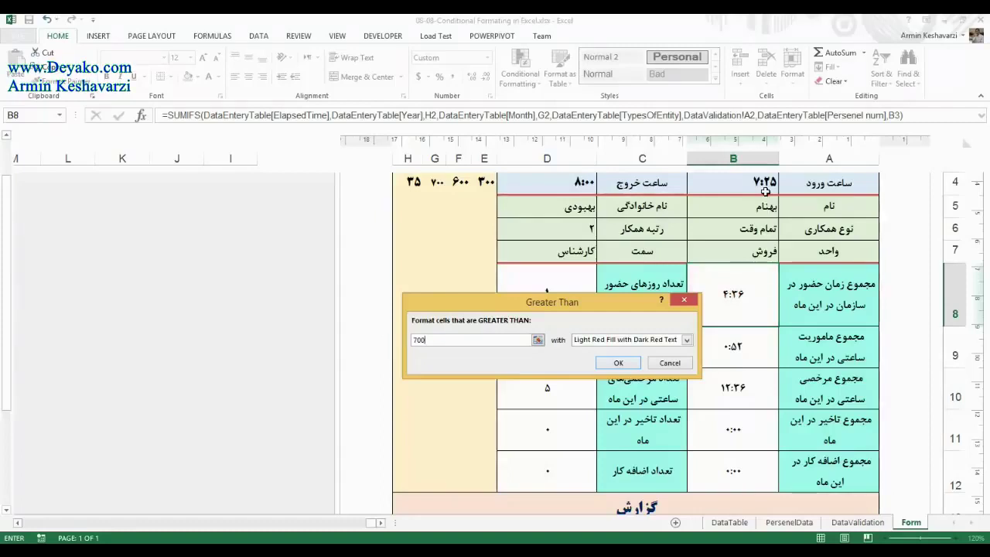
{"action": "double_click", "coordinate": [424, 340]}
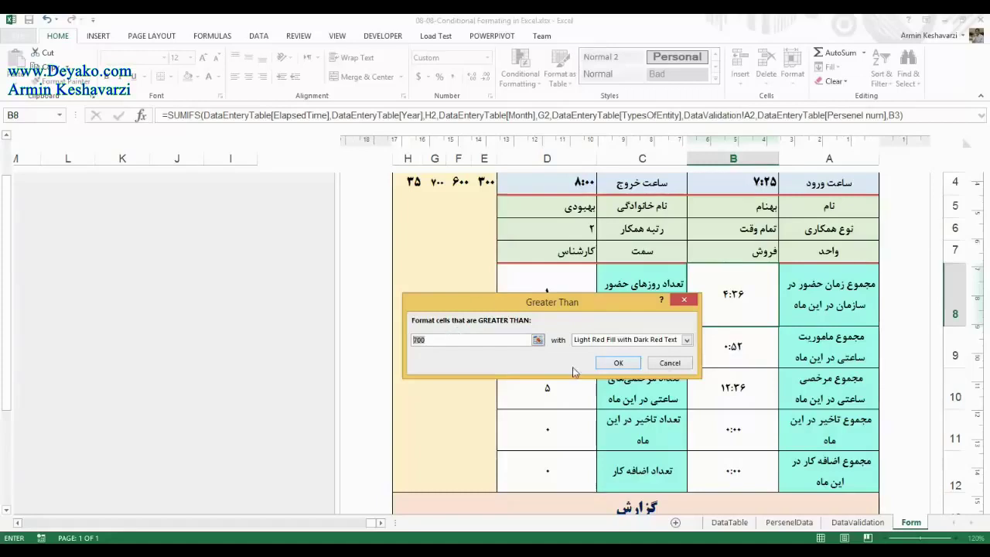
{"action": "left_click", "coordinate": [669, 363]}
{"action": "left_click", "coordinate": [759, 189]}
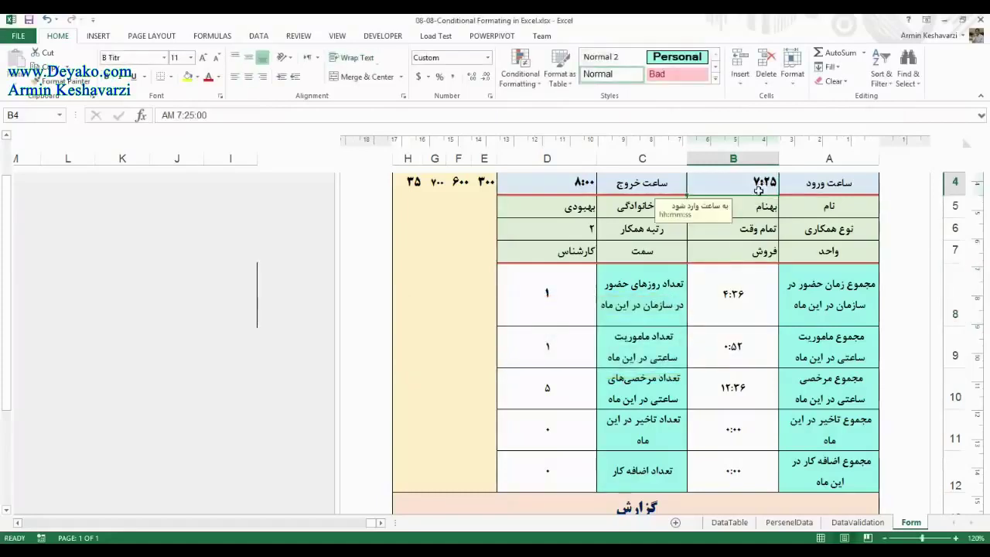
{"action": "left_click", "coordinate": [421, 221]}
{"action": "type", "text": "="}
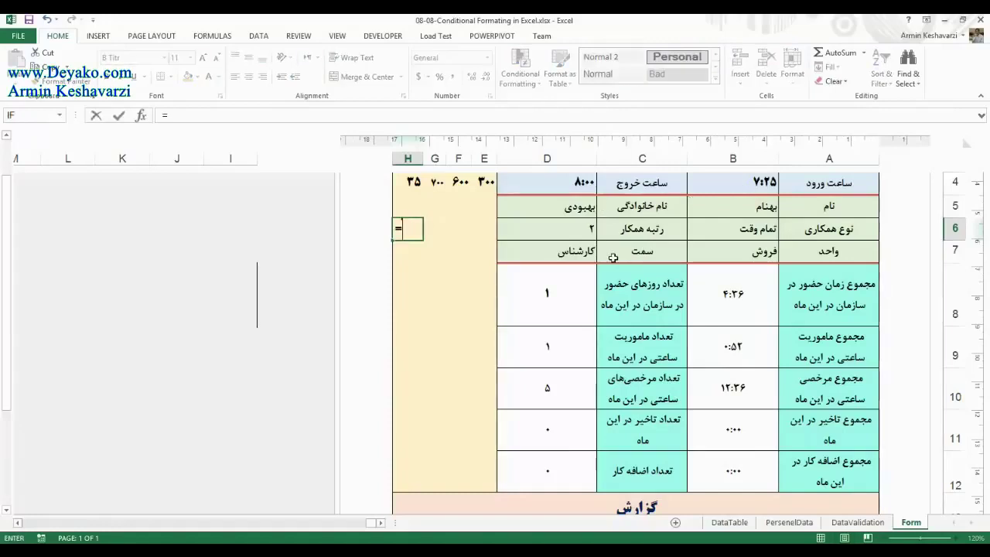
{"action": "key", "text": "Escape"}
{"action": "left_click", "coordinate": [696, 187]}
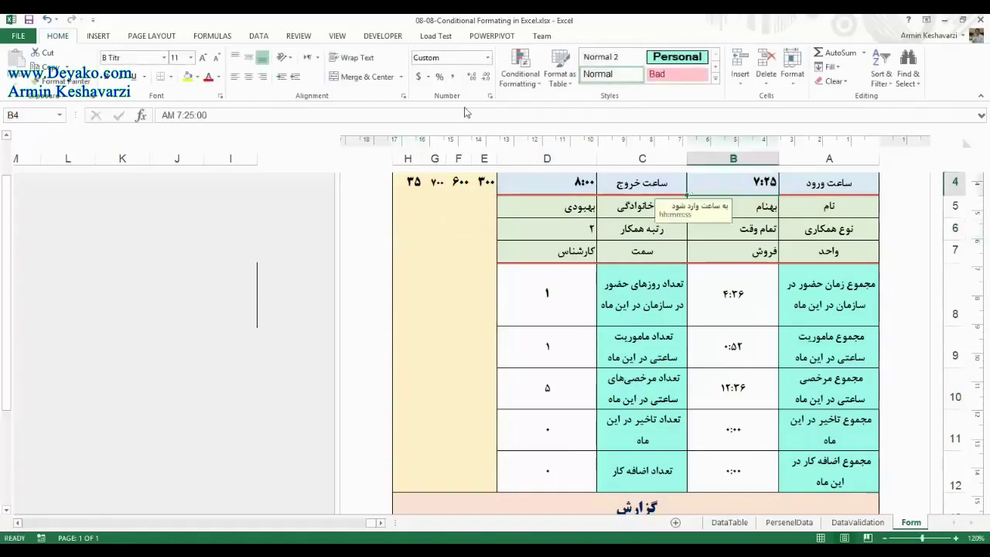
{"action": "left_click", "coordinate": [486, 58]}
{"action": "left_click", "coordinate": [476, 82]}
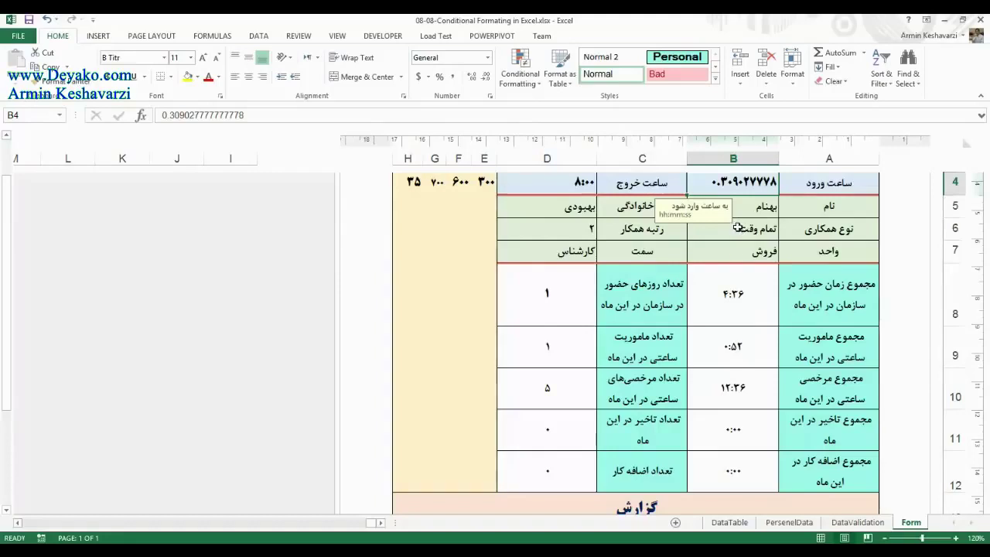
{"action": "left_click", "coordinate": [733, 292]}
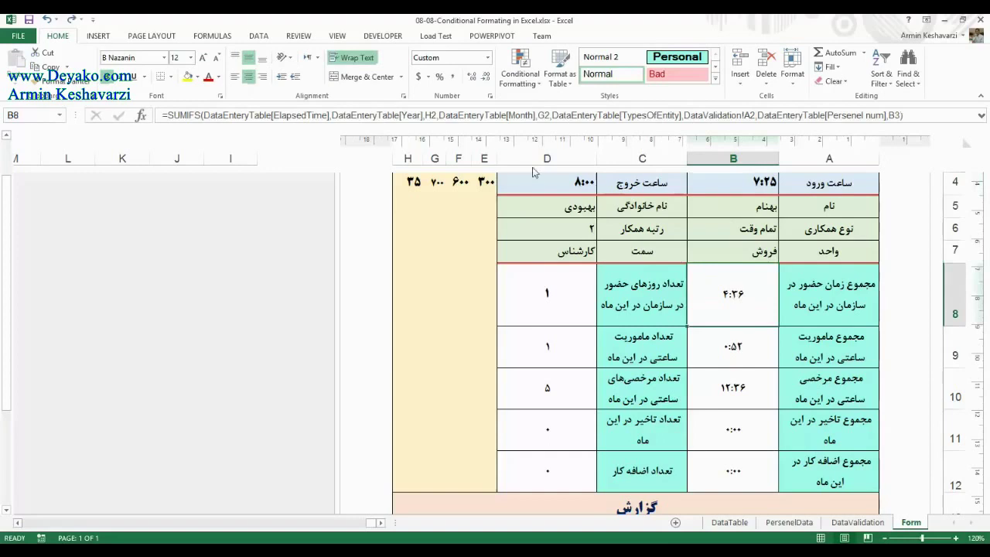
{"action": "left_click", "coordinate": [486, 57]}
{"action": "left_click", "coordinate": [484, 87]}
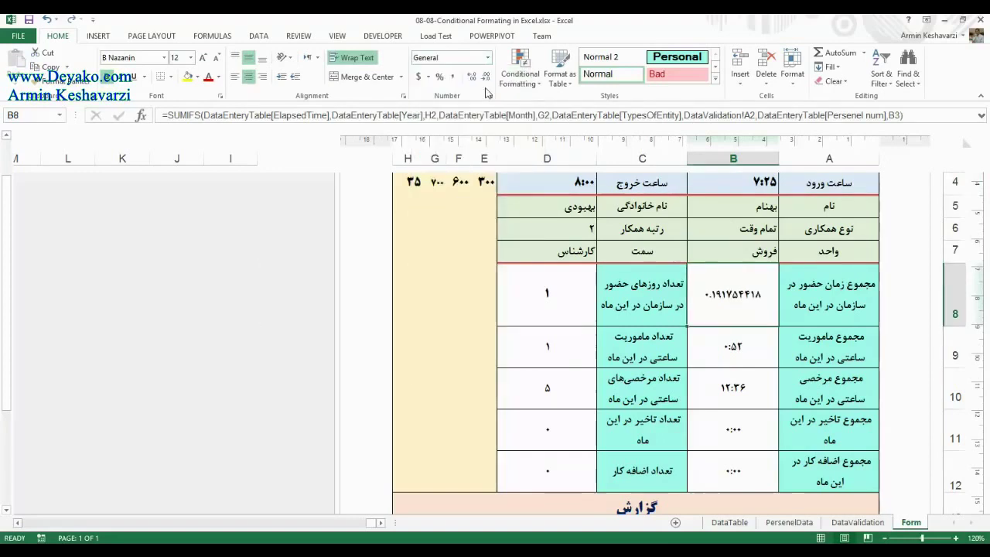
{"action": "key", "text": "ctrl+z"}
{"action": "double_click", "coordinate": [736, 301]}
{"action": "type", "text": "700"}
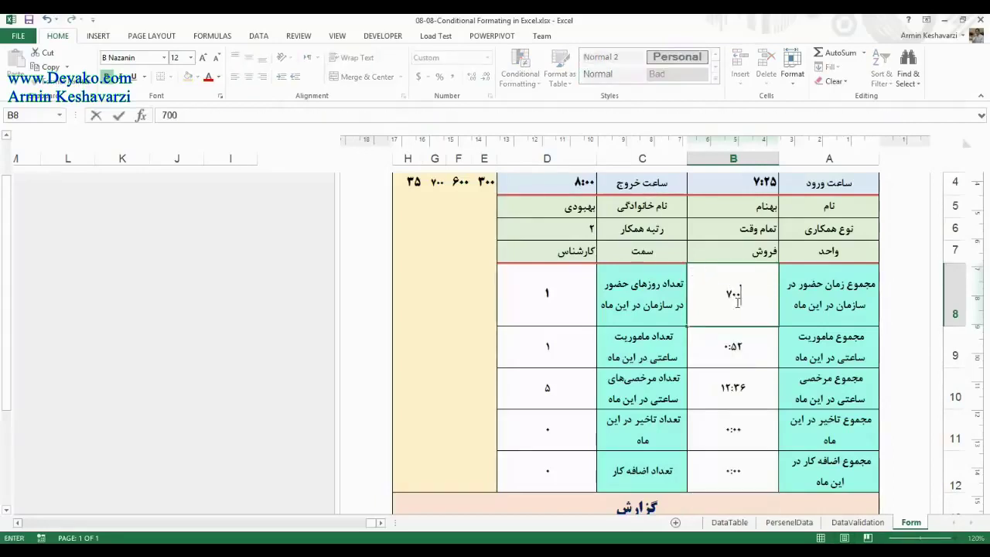
{"action": "type", "text": ".00"}
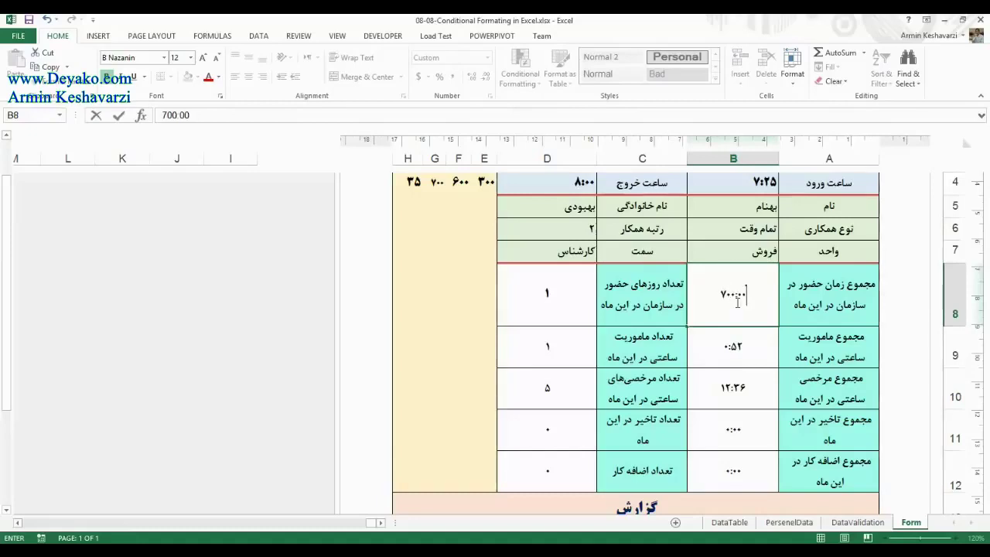
{"action": "key", "text": "Return"}
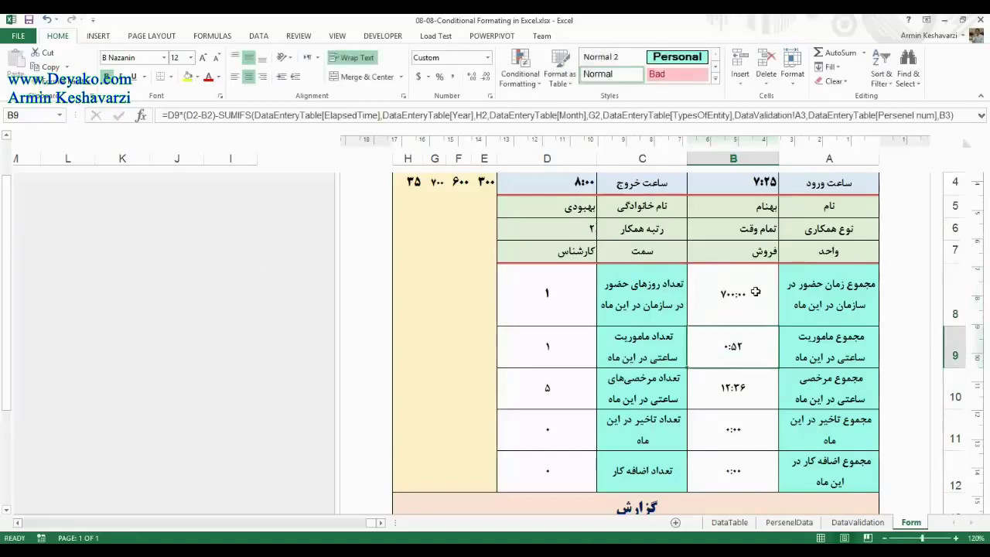
{"action": "left_click", "coordinate": [756, 290]}
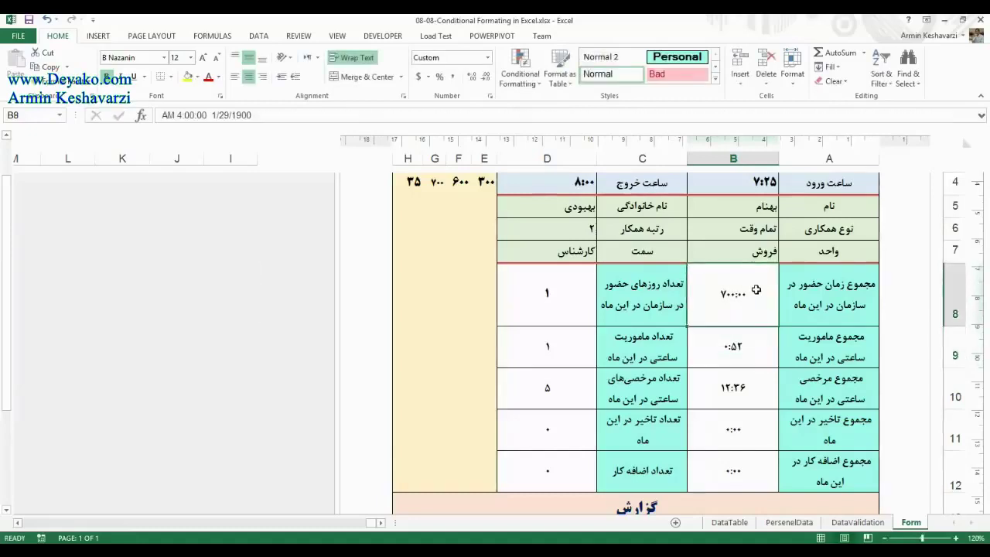
{"action": "left_click", "coordinate": [488, 58]}
{"action": "left_click", "coordinate": [488, 106]}
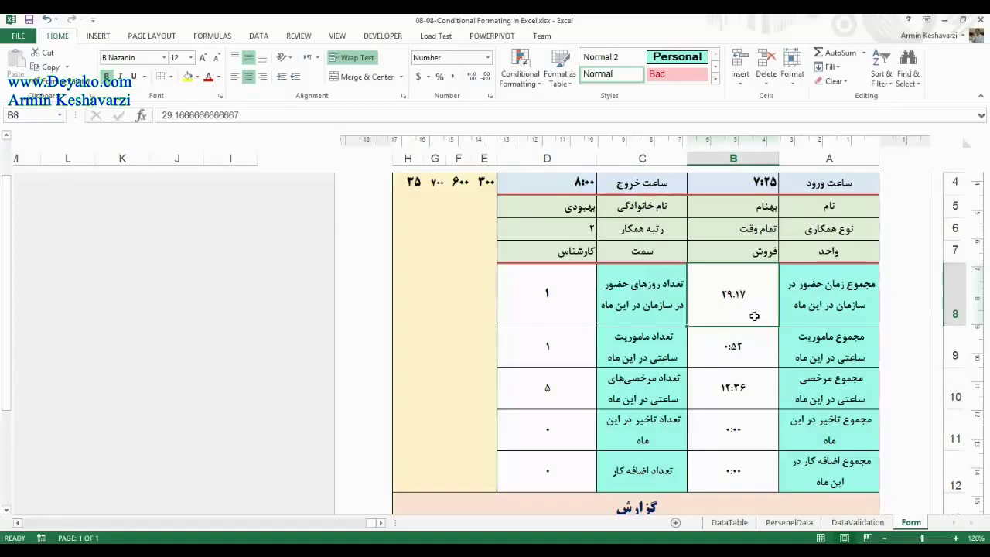
{"action": "key", "text": "ctrl+z"}
{"action": "key", "text": "ctrl+z"}
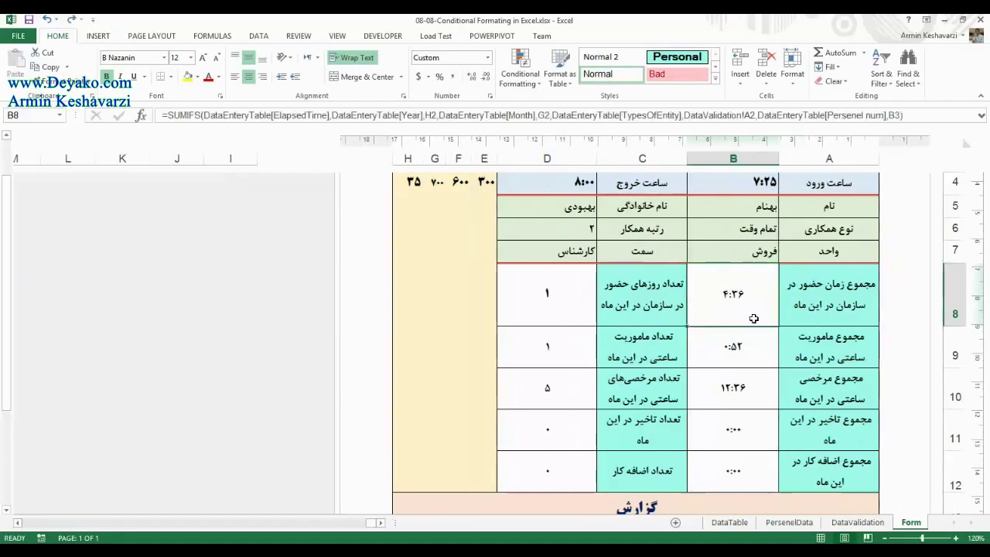
Step: Start a Greater Than 29.14 rule on B8 with Green Fill with Dark Green Text
{"action": "left_click", "coordinate": [520, 73]}
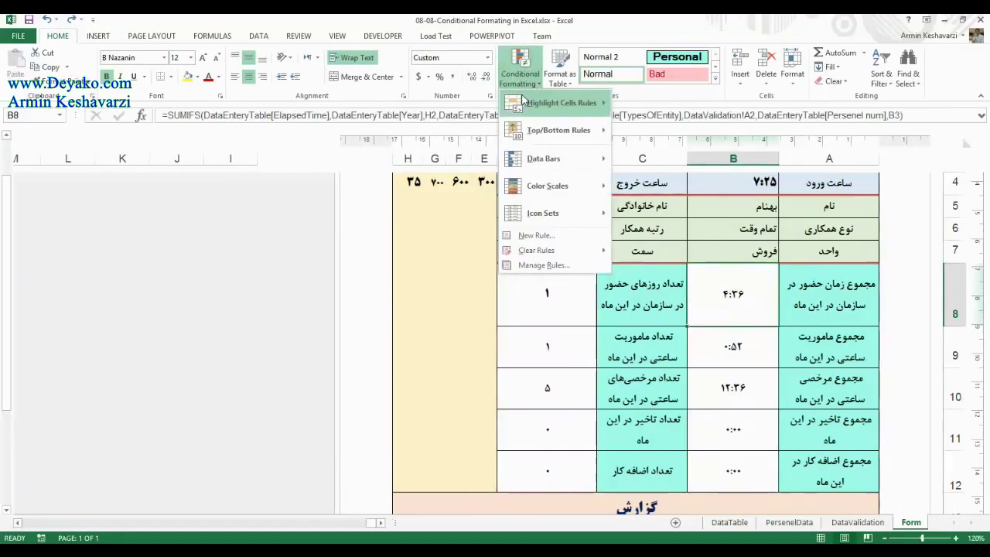
{"action": "mouse_move", "coordinate": [544, 110]}
{"action": "left_click", "coordinate": [662, 112]}
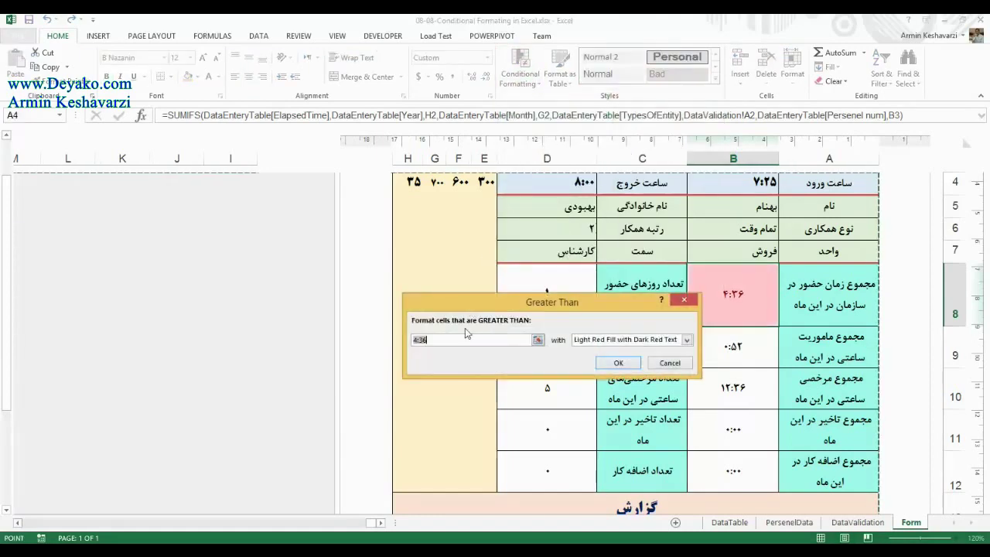
{"action": "type", "text": "29.14"}
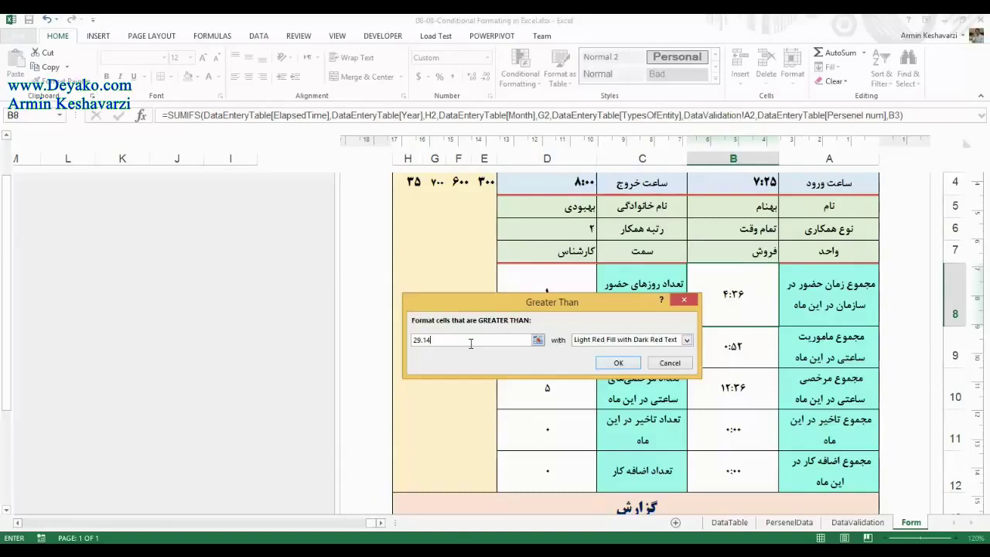
{"action": "left_click", "coordinate": [687, 341]}
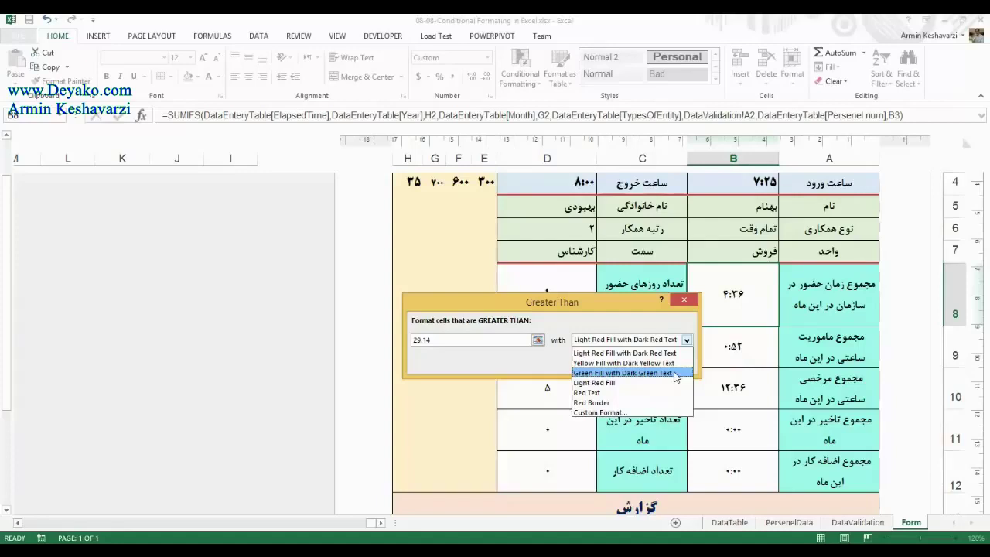
{"action": "left_click", "coordinate": [675, 376]}
Step: Explore the custom format's Number, Font, Border and Fill settings, then cancel them
{"action": "left_click", "coordinate": [685, 341]}
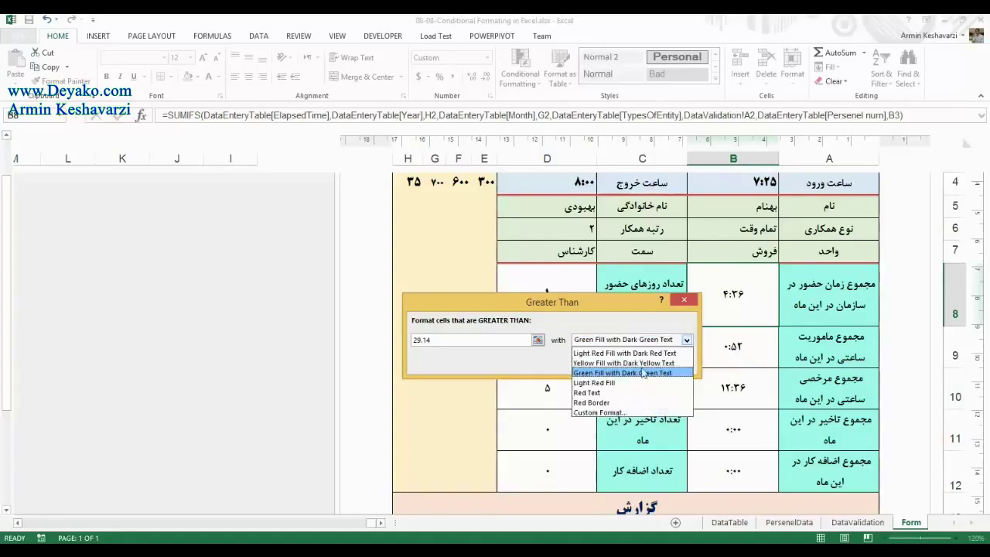
{"action": "left_click", "coordinate": [632, 413]}
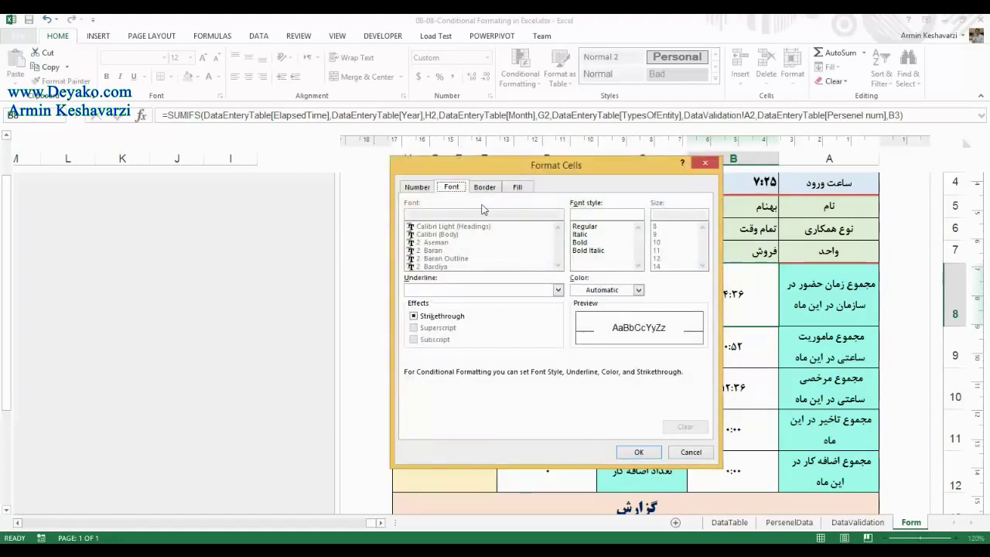
{"action": "left_click", "coordinate": [429, 192]}
{"action": "left_click", "coordinate": [449, 190]}
{"action": "left_click", "coordinate": [484, 189]}
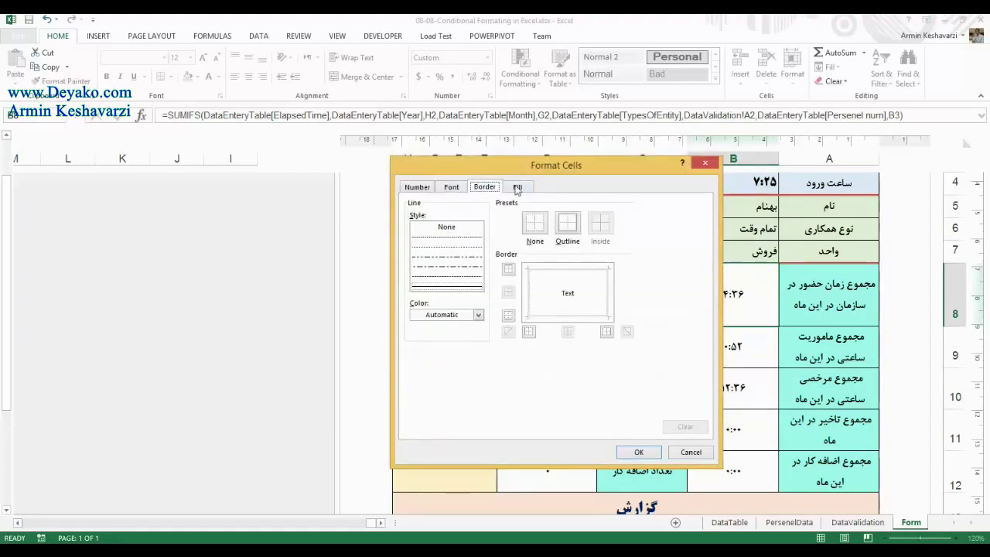
{"action": "left_click", "coordinate": [518, 188]}
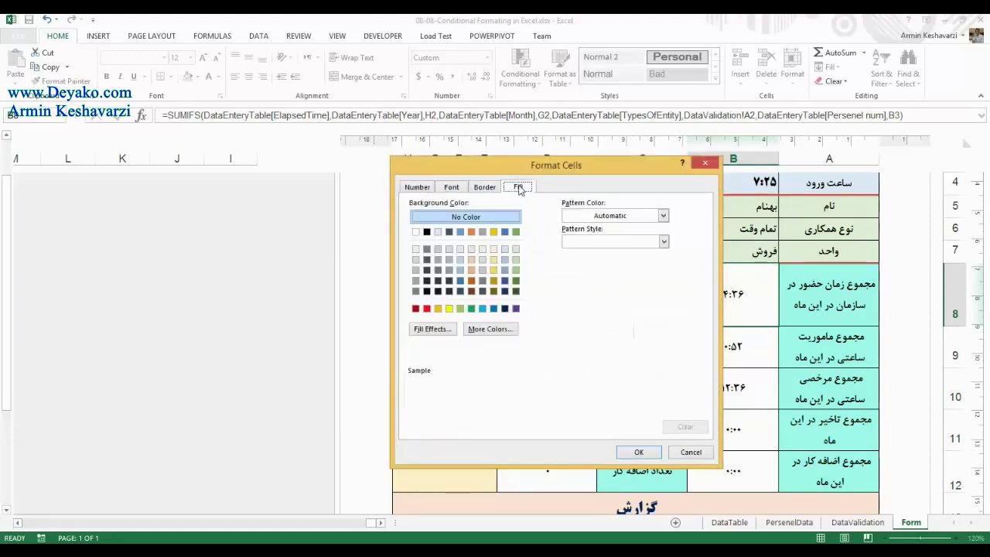
{"action": "left_click", "coordinate": [452, 190]}
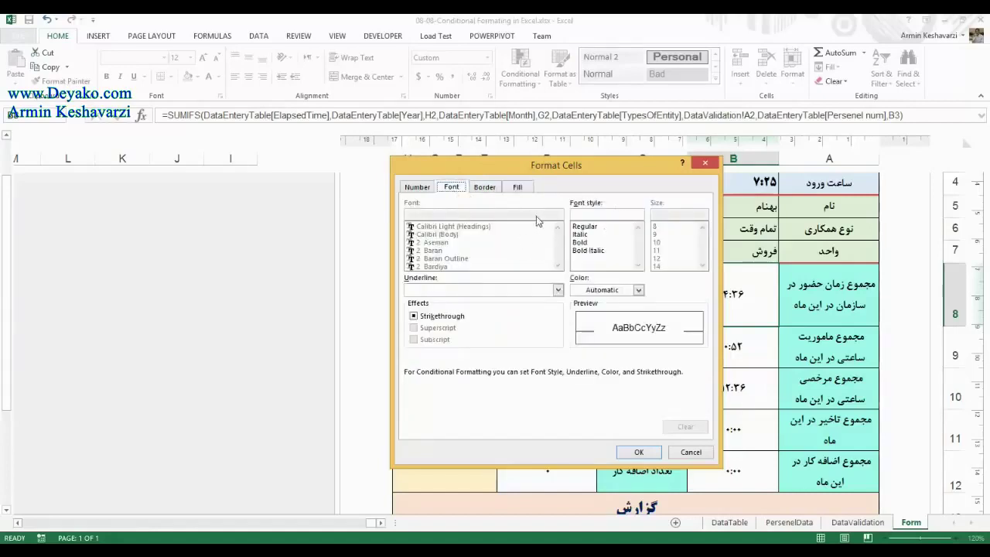
{"action": "left_click", "coordinate": [485, 190]}
{"action": "left_click", "coordinate": [478, 315]}
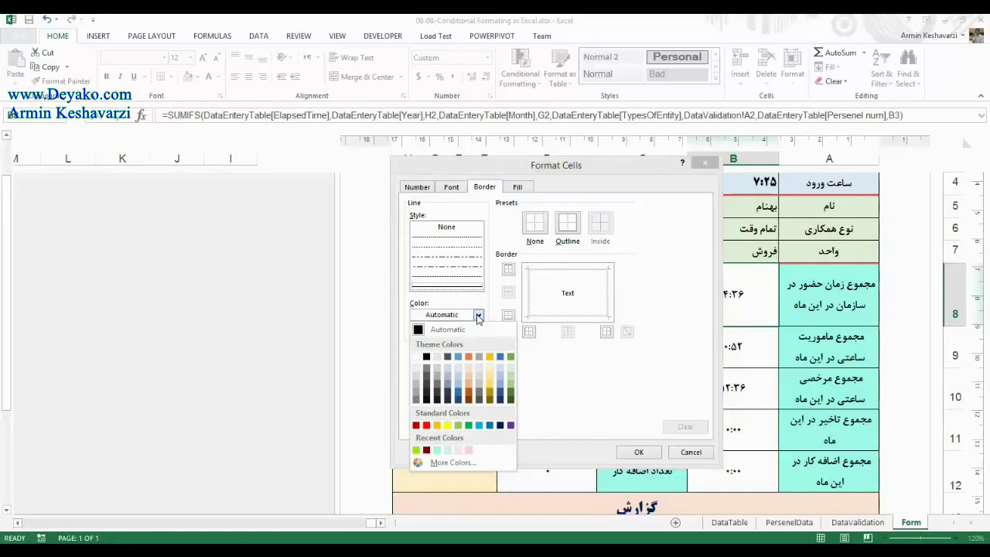
{"action": "left_click", "coordinate": [415, 187]}
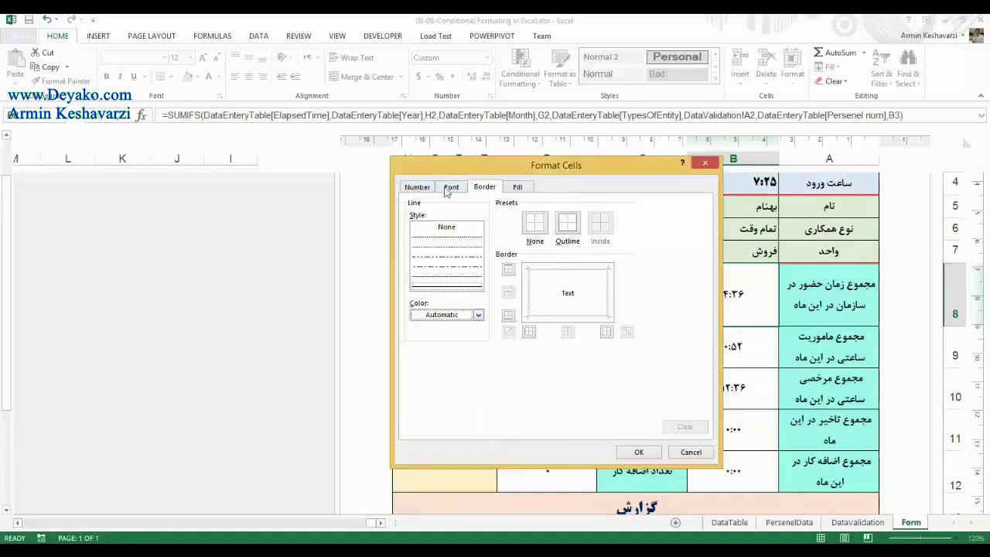
{"action": "left_click", "coordinate": [447, 189]}
{"action": "left_click", "coordinate": [416, 188]}
{"action": "left_click", "coordinate": [461, 191]}
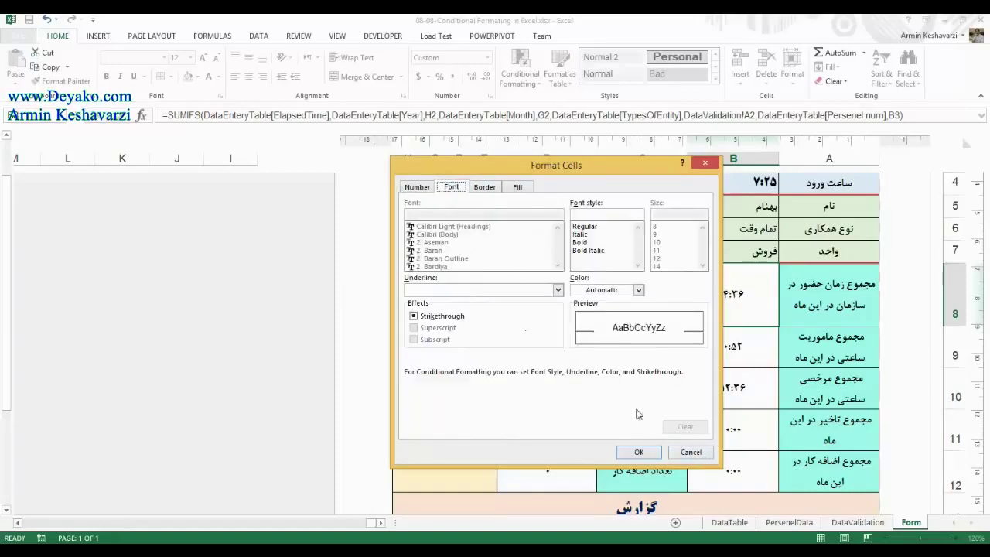
{"action": "left_click", "coordinate": [691, 455]}
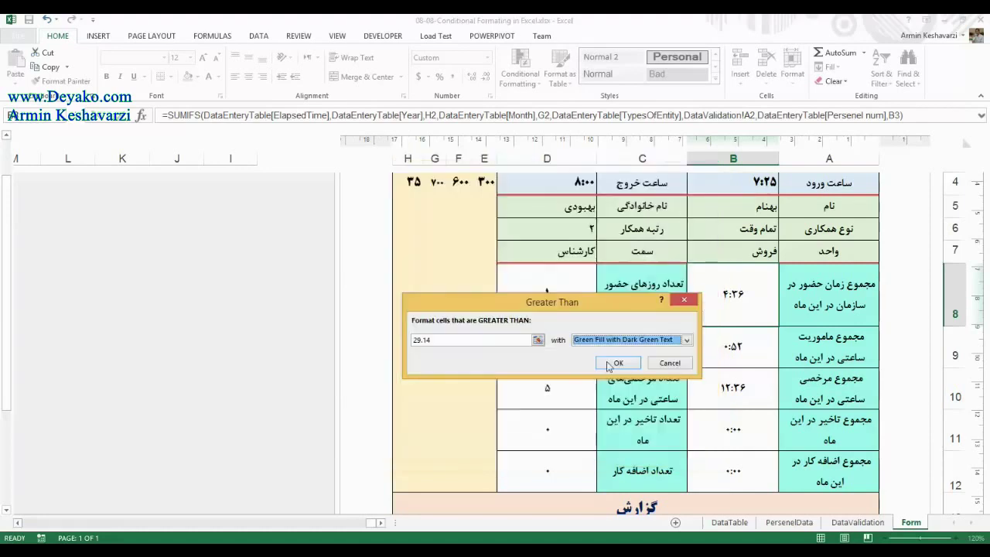
Step: Reselect Green Fill with Dark Green Text and apply the rule
{"action": "left_click", "coordinate": [687, 341]}
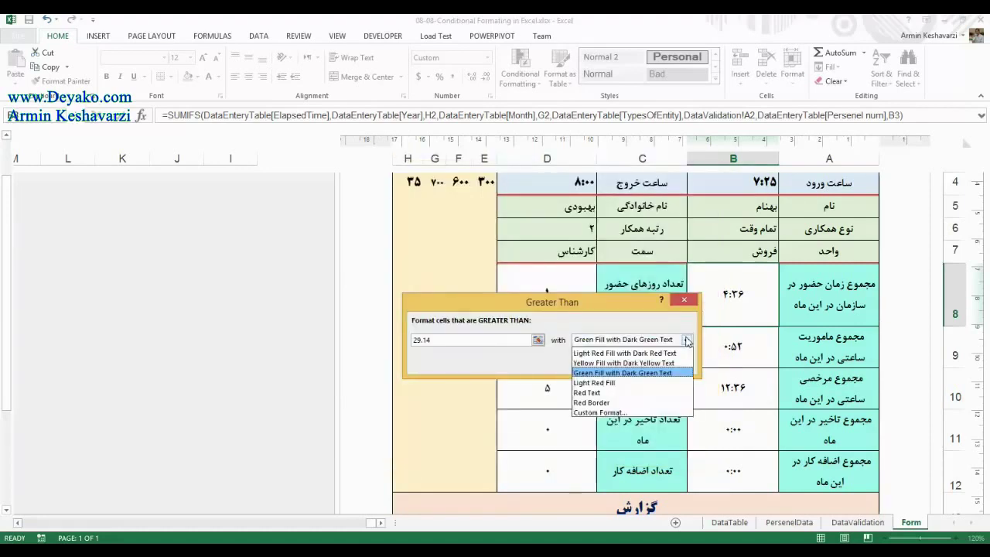
{"action": "left_click", "coordinate": [623, 370]}
{"action": "left_click", "coordinate": [618, 364]}
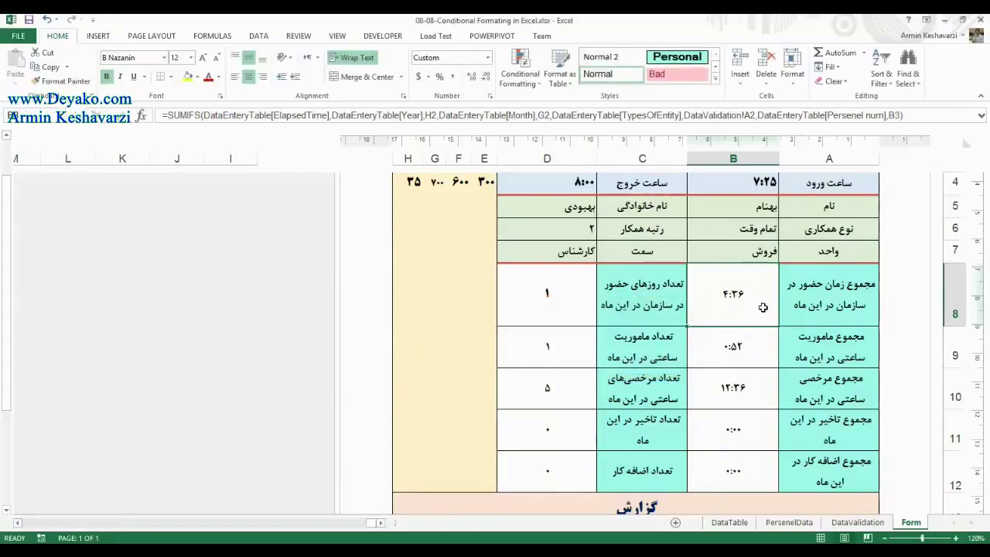
Step: Test the green highlight by entering 700:00 in B8, then undo to restore the formula
{"action": "type", "text": "700:00"}
{"action": "key", "text": "Return"}
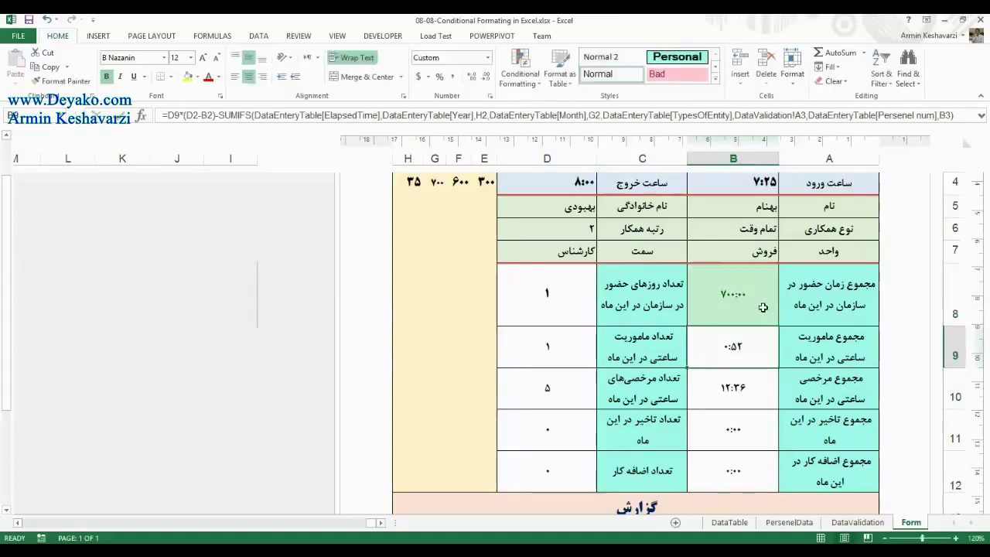
{"action": "left_click", "coordinate": [745, 287]}
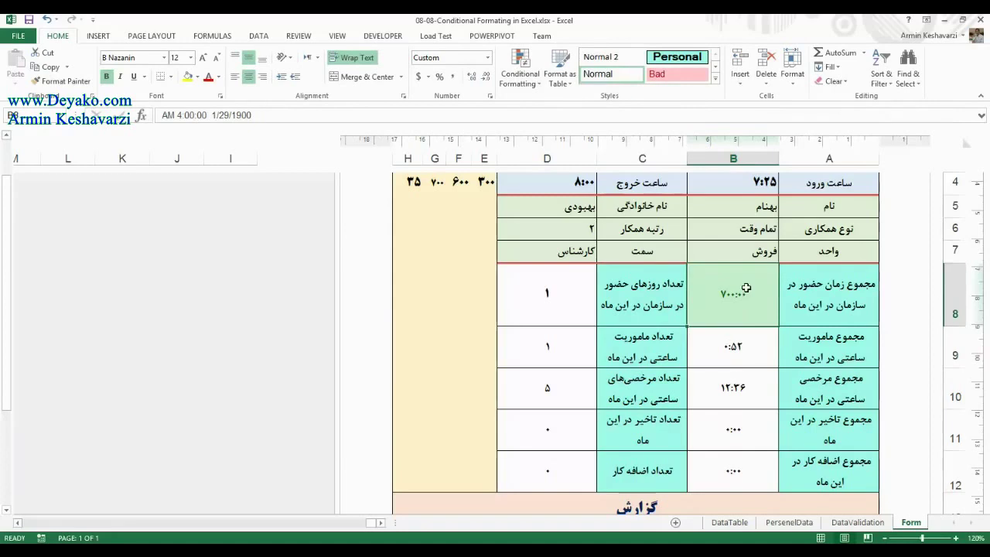
{"action": "key", "text": "ctrl+z"}
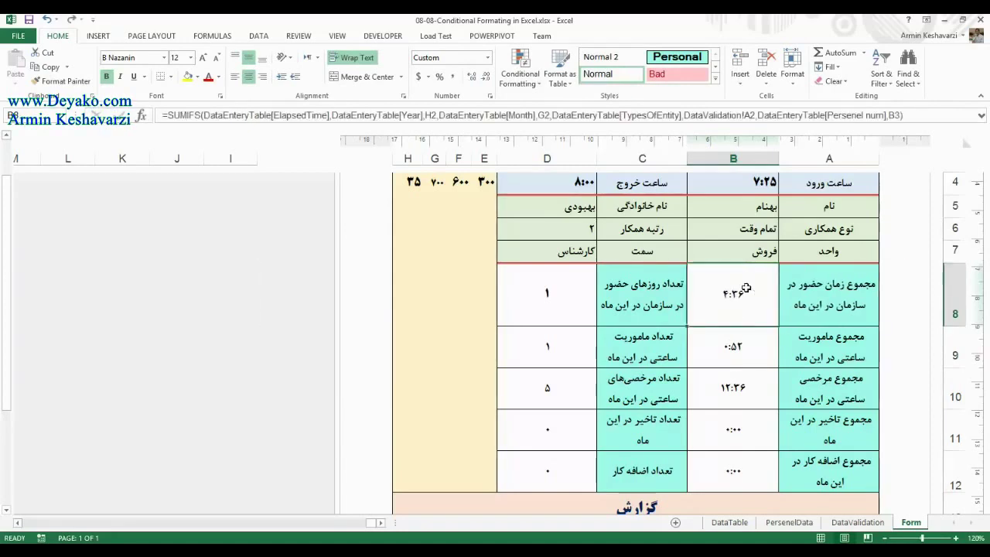
Step: Open Conditional Formatting, close it unchanged, and select the 700 threshold in G4
{"action": "left_click", "coordinate": [519, 71]}
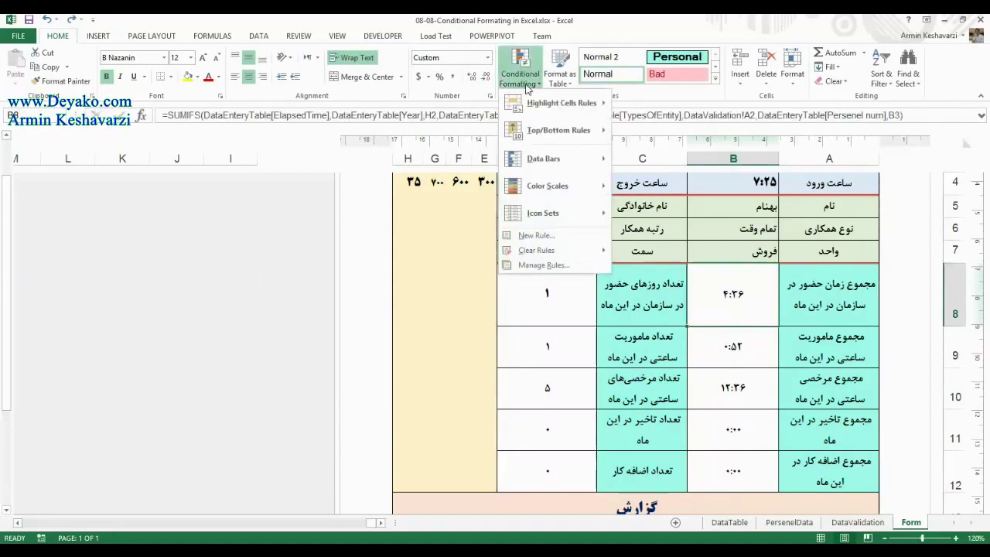
{"action": "mouse_move", "coordinate": [574, 113]}
{"action": "left_click", "coordinate": [448, 203]}
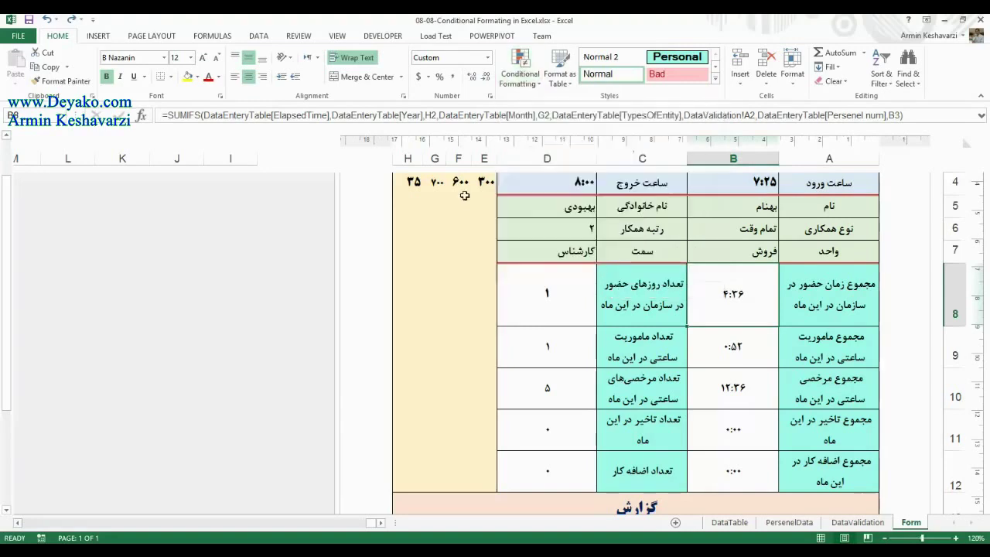
{"action": "scroll", "coordinate": [448, 203], "scroll_direction": "up", "scroll_amount": 3}
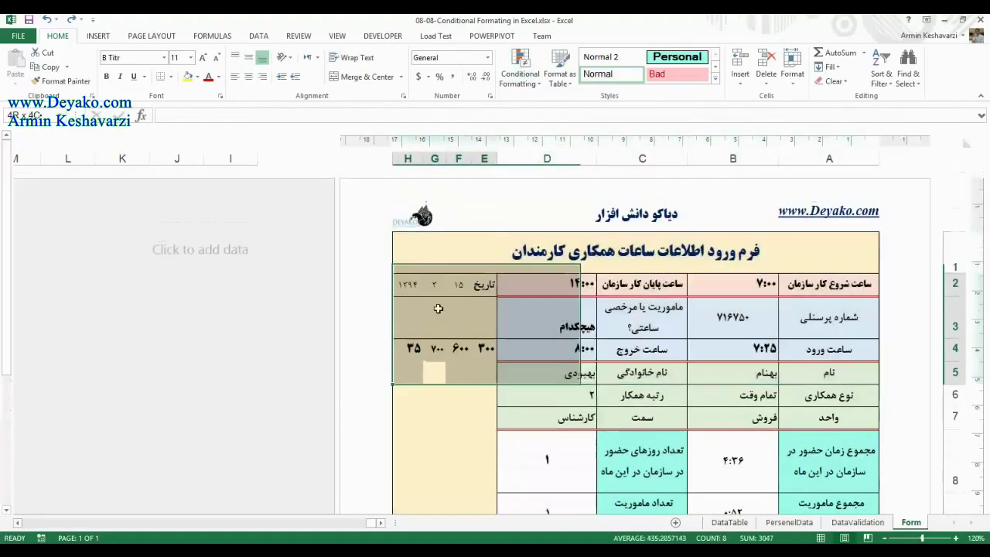
{"action": "left_click", "coordinate": [437, 350]}
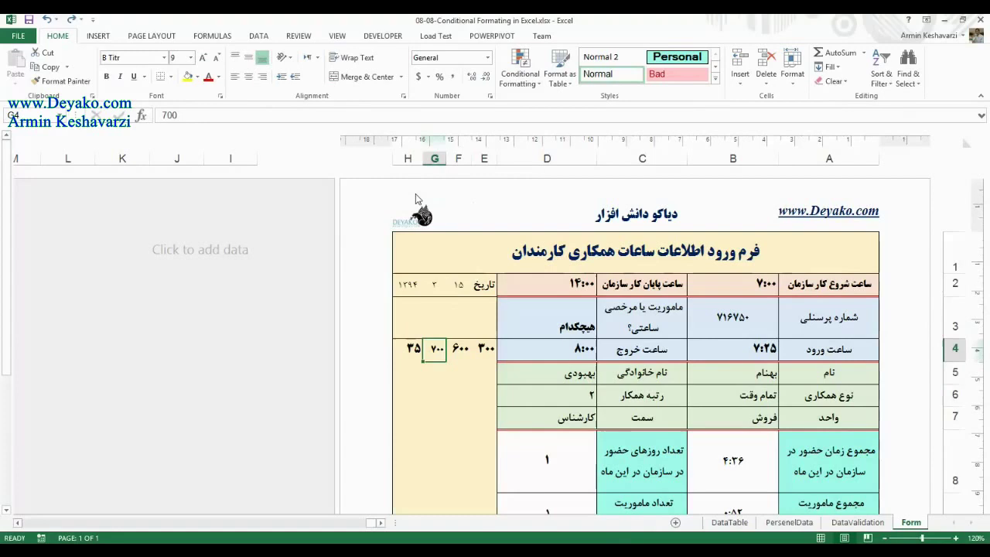
Step: Look over the DataValidation sheet's cells E1 to F2, then return to the Form sheet
{"action": "left_click", "coordinate": [850, 522]}
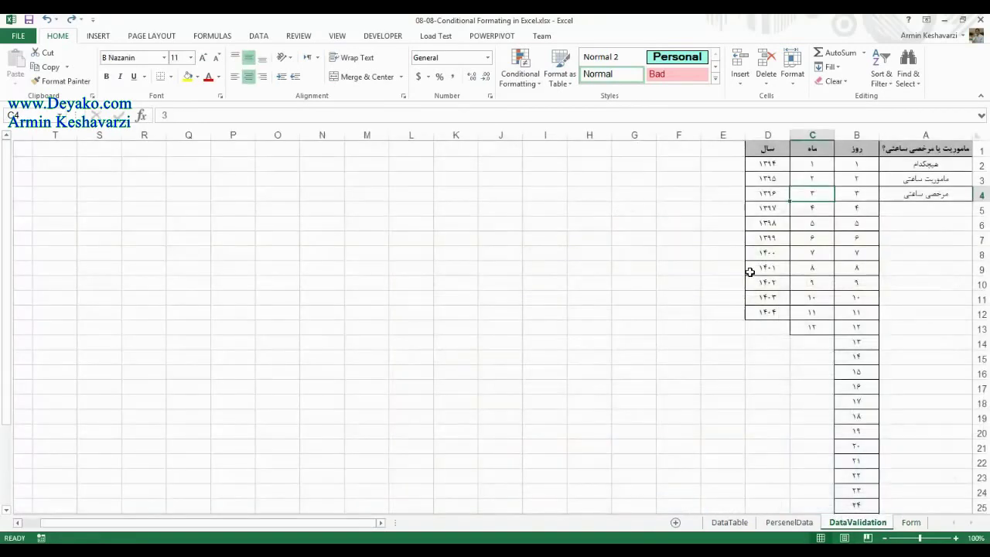
{"action": "left_click_drag", "start_coordinate": [690, 146], "coordinate": [712, 164]}
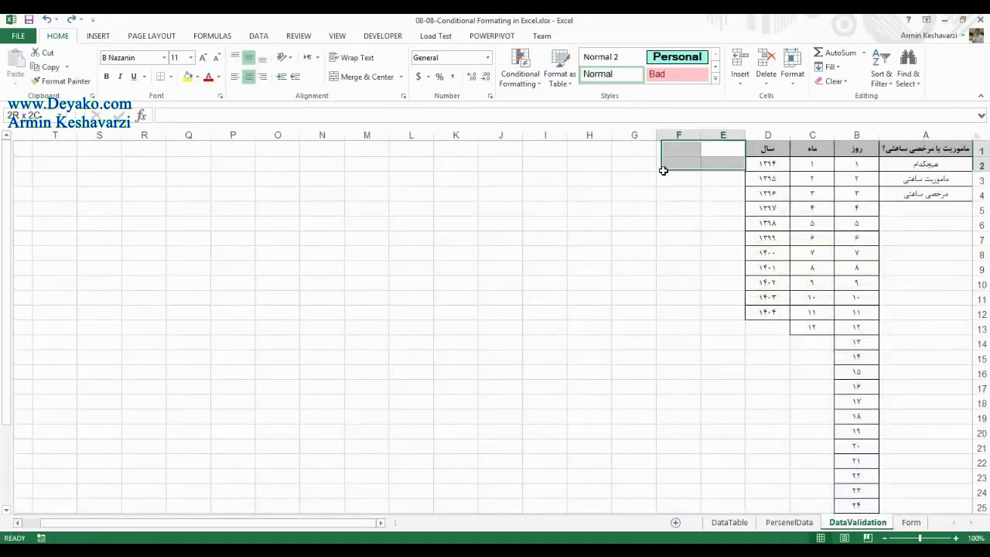
{"action": "left_click", "coordinate": [733, 151]}
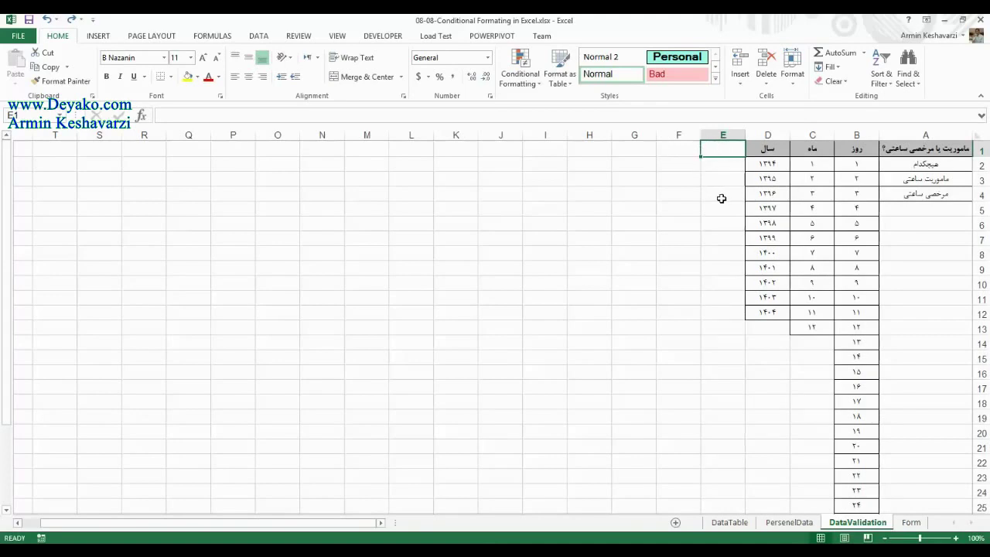
{"action": "left_click", "coordinate": [911, 523]}
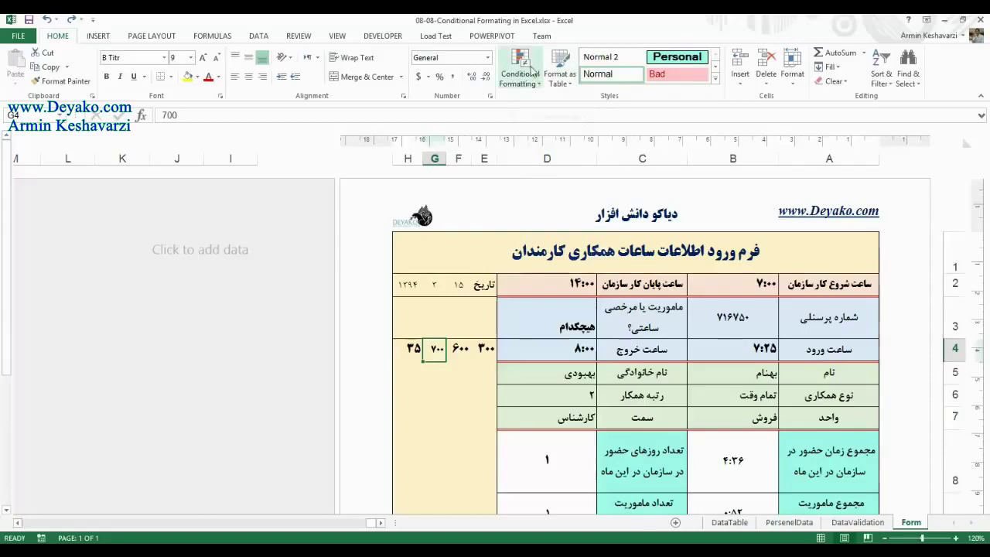
Step: Add a Greater Than rule on B8 against =$G$4 with Green Fill and Dark Green Text
{"action": "left_click", "coordinate": [538, 71]}
{"action": "mouse_move", "coordinate": [531, 91]}
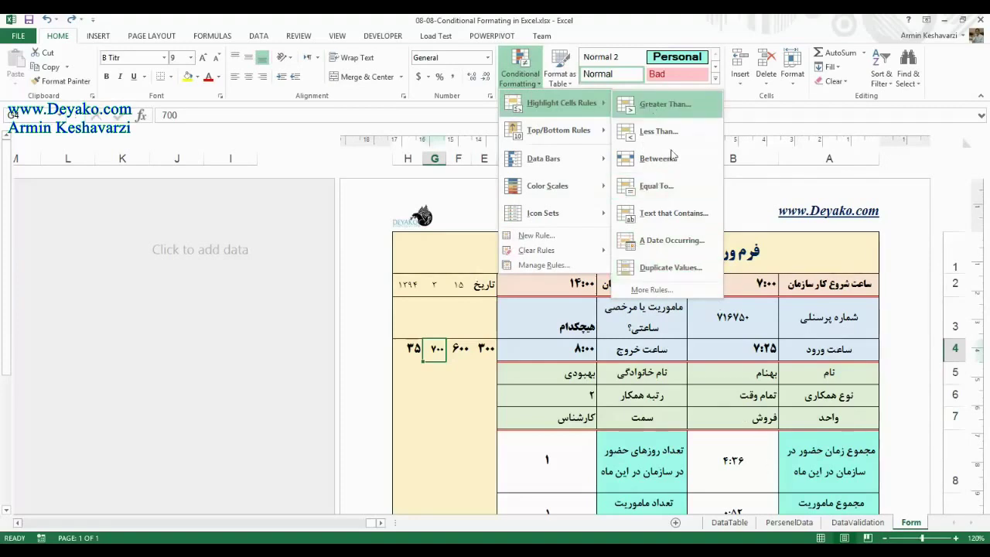
{"action": "left_click", "coordinate": [733, 460]}
{"action": "left_click", "coordinate": [733, 460]}
{"action": "left_click", "coordinate": [511, 83]}
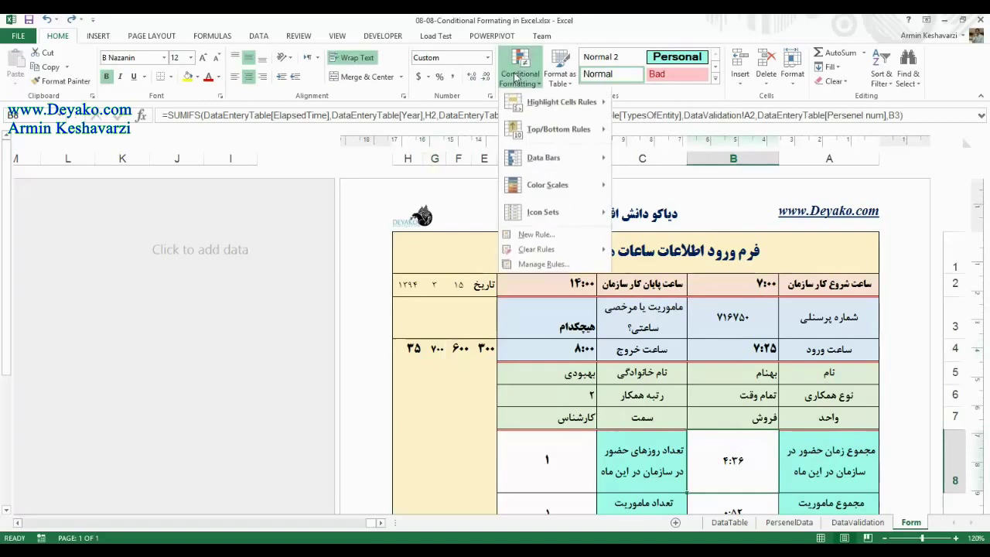
{"action": "mouse_move", "coordinate": [553, 103]}
{"action": "left_click", "coordinate": [678, 105]}
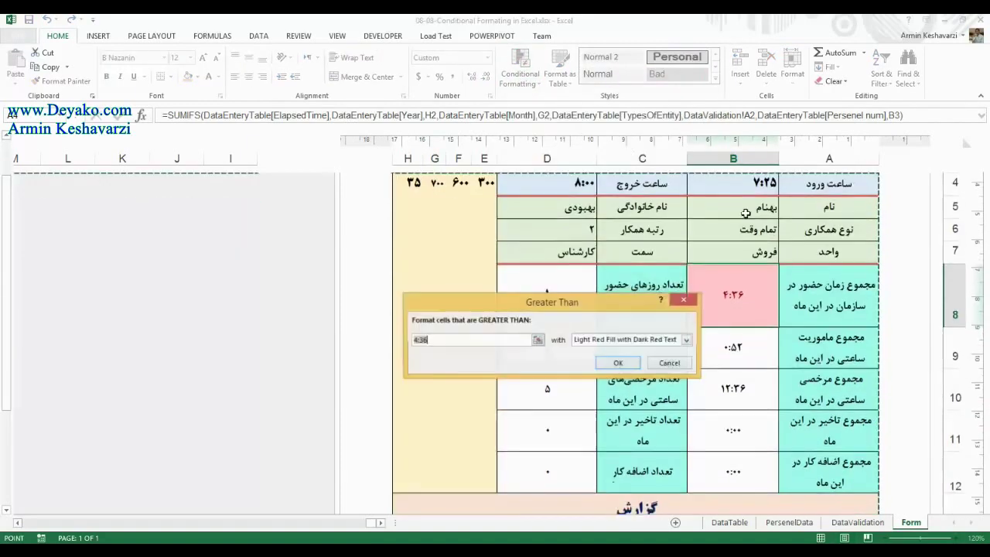
{"action": "left_click", "coordinate": [435, 182]}
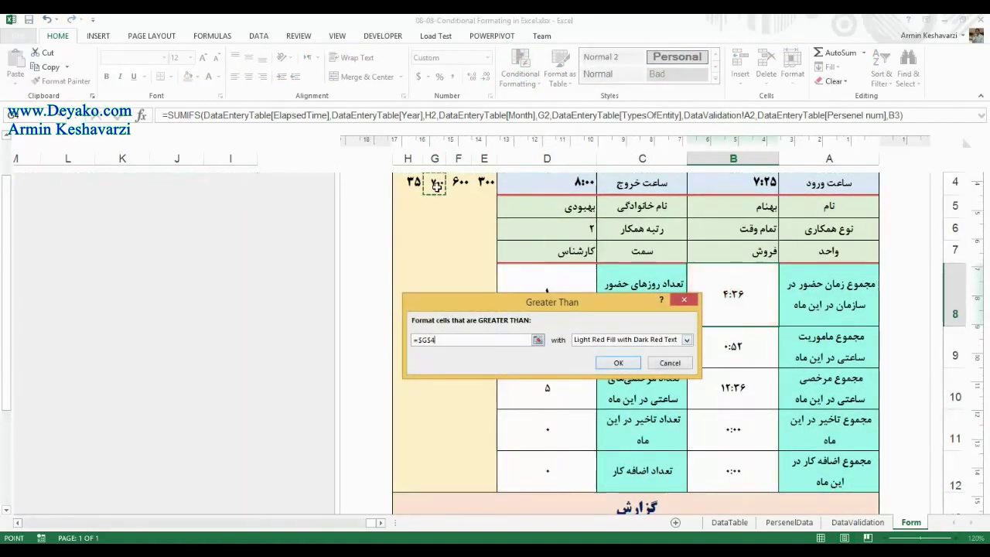
{"action": "left_click", "coordinate": [687, 340]}
{"action": "left_click", "coordinate": [640, 372]}
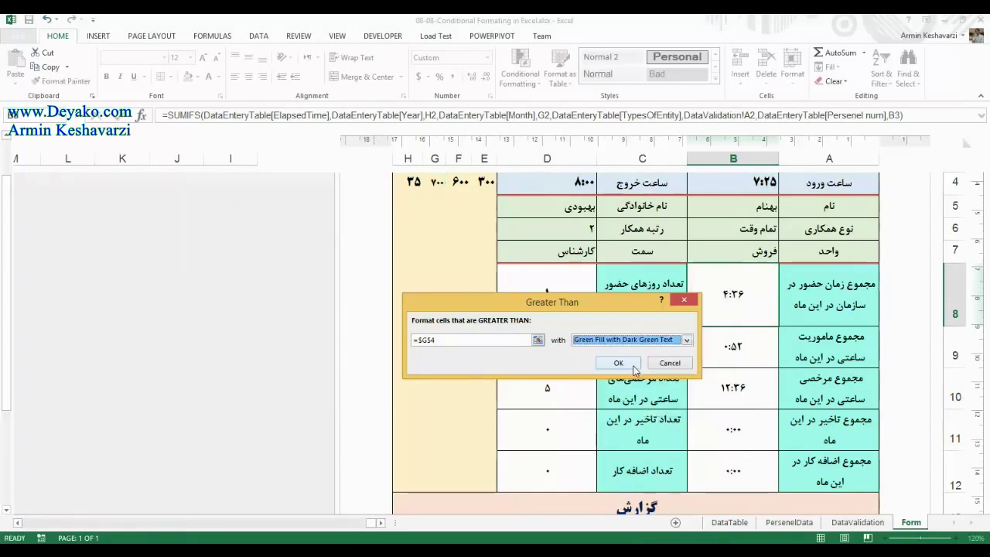
{"action": "left_click", "coordinate": [619, 360]}
Step: Give cell G4 the custom elapsed-hours number format [h]:mm:ss
{"action": "left_click", "coordinate": [479, 286]}
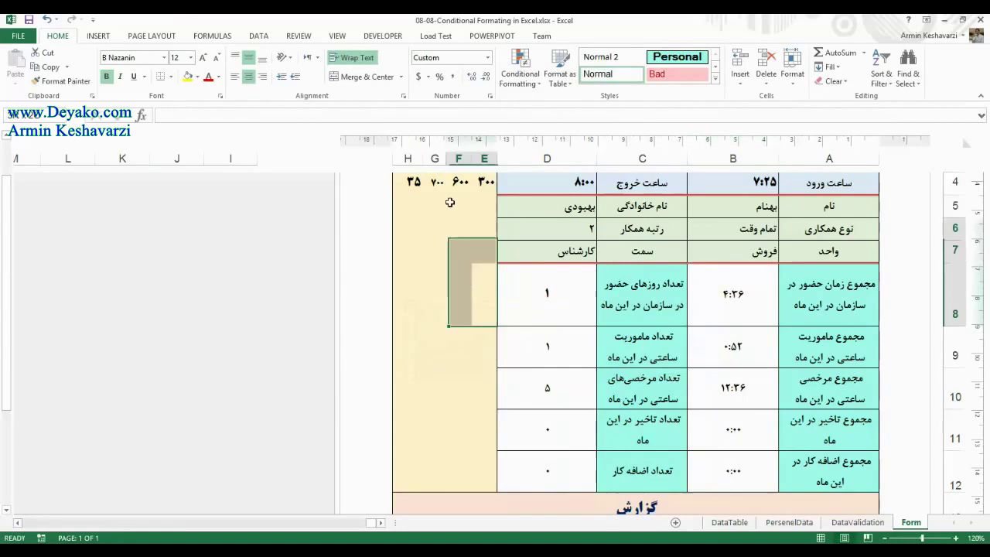
{"action": "scroll", "coordinate": [456, 232], "scroll_direction": "up", "scroll_amount": 3}
{"action": "left_click", "coordinate": [437, 349]}
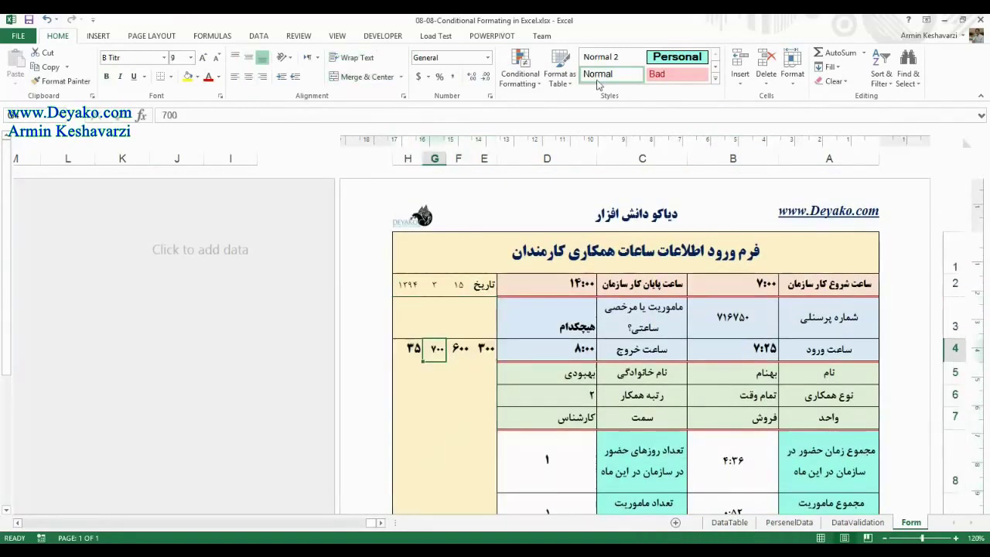
{"action": "left_click", "coordinate": [487, 58]}
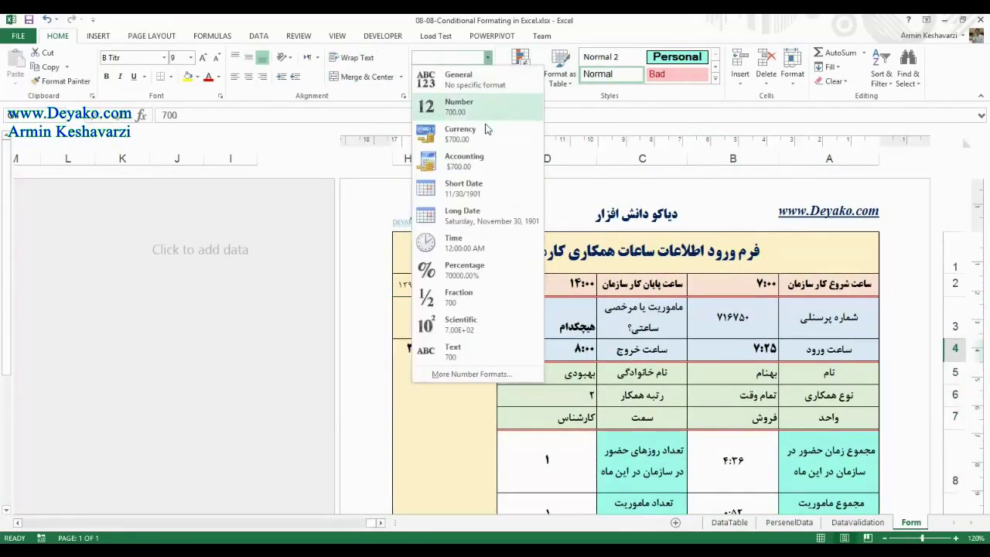
{"action": "left_click", "coordinate": [469, 374]}
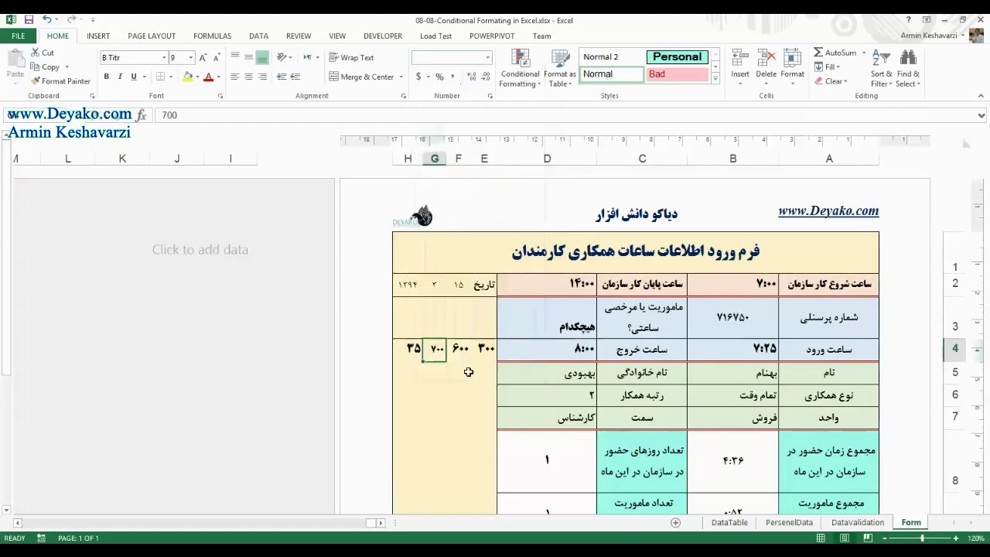
{"action": "left_click", "coordinate": [427, 313]}
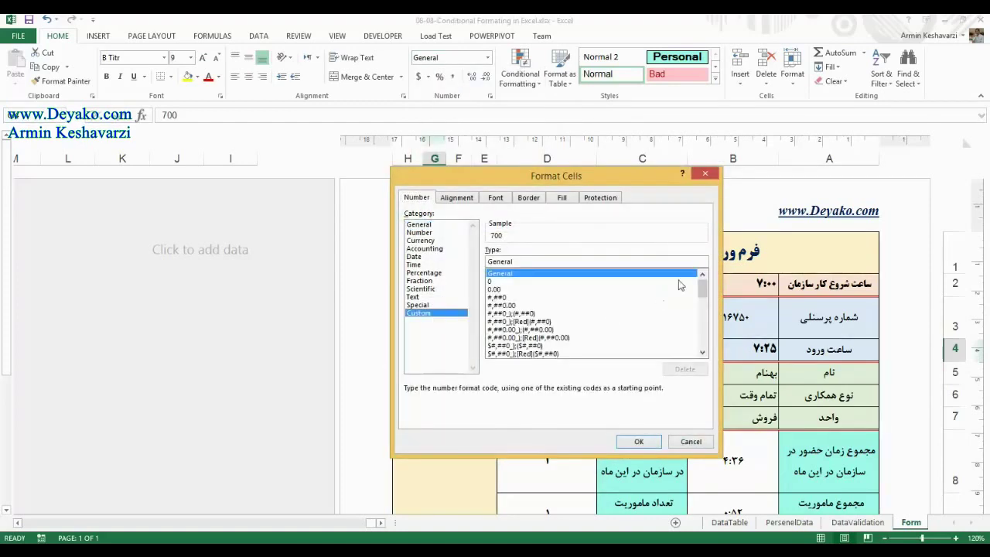
{"action": "left_click_drag", "start_coordinate": [702, 288], "coordinate": [705, 330]}
{"action": "scroll", "coordinate": [705, 331], "scroll_direction": "down", "scroll_amount": 1}
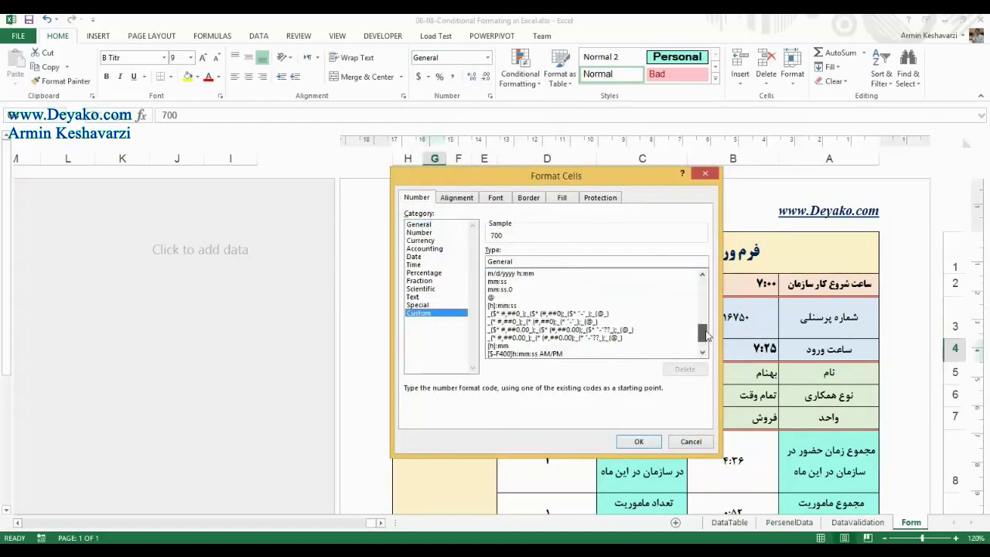
{"action": "left_click", "coordinate": [493, 306]}
{"action": "left_click", "coordinate": [638, 441]}
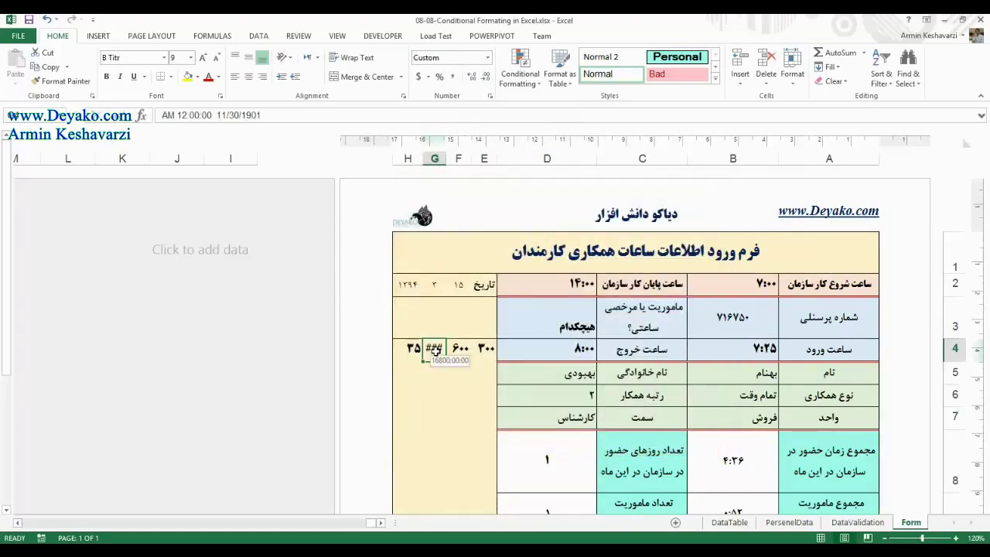
Step: Enter 700:00 as the G4 threshold and autofit column G to show it
{"action": "type", "text": "7:00"}
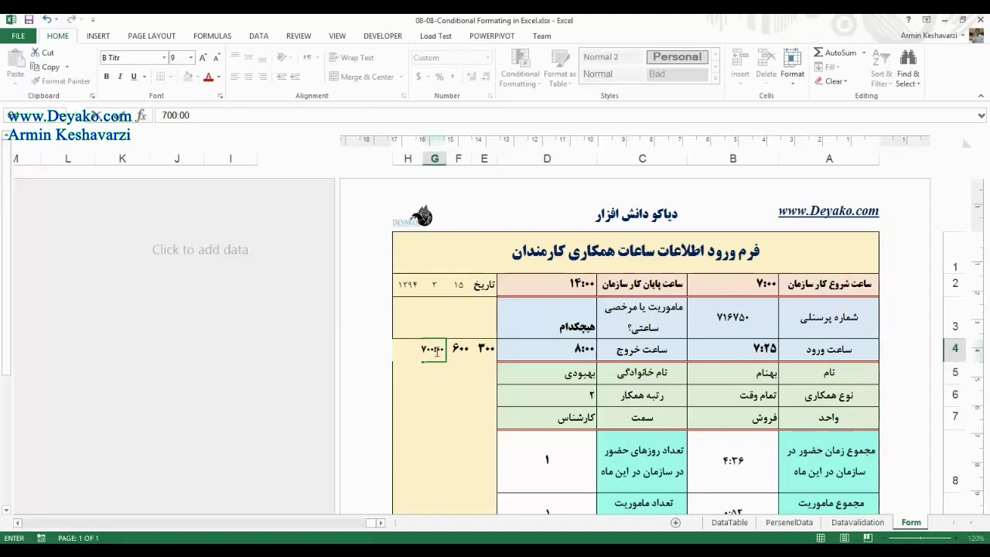
{"action": "key", "text": "ctrl+Return"}
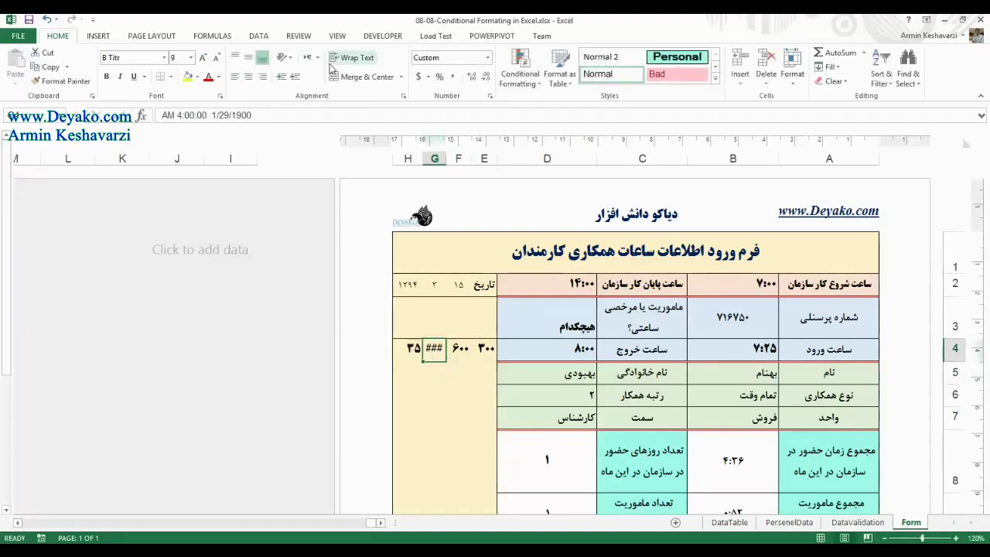
{"action": "left_click", "coordinate": [215, 59]}
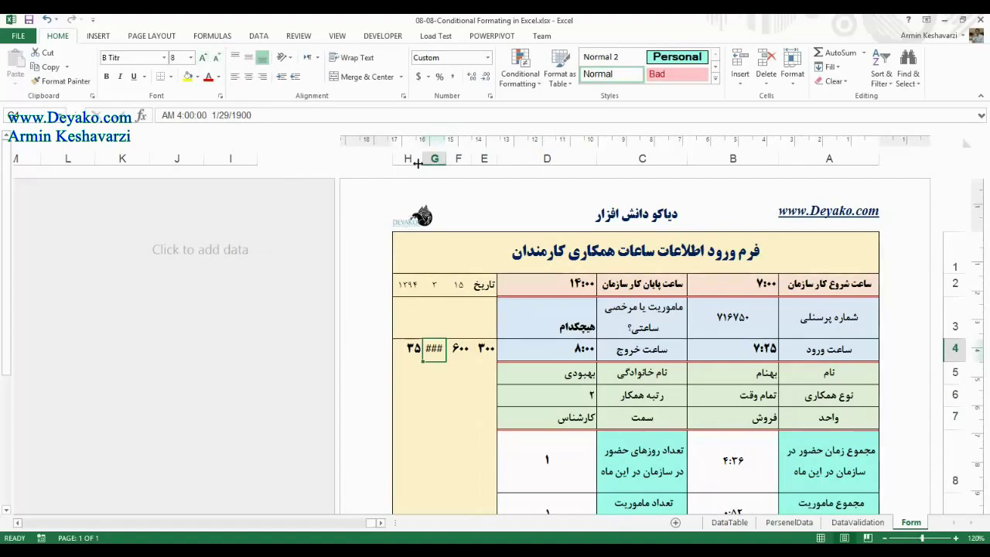
{"action": "left_click_drag", "start_coordinate": [421, 158], "coordinate": [412, 158]}
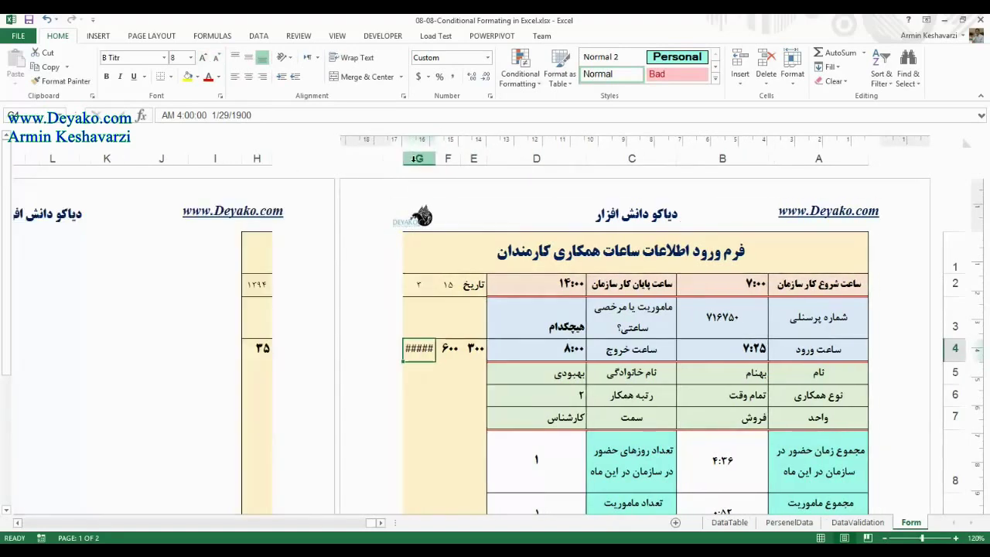
{"action": "key", "text": "ctrl+z"}
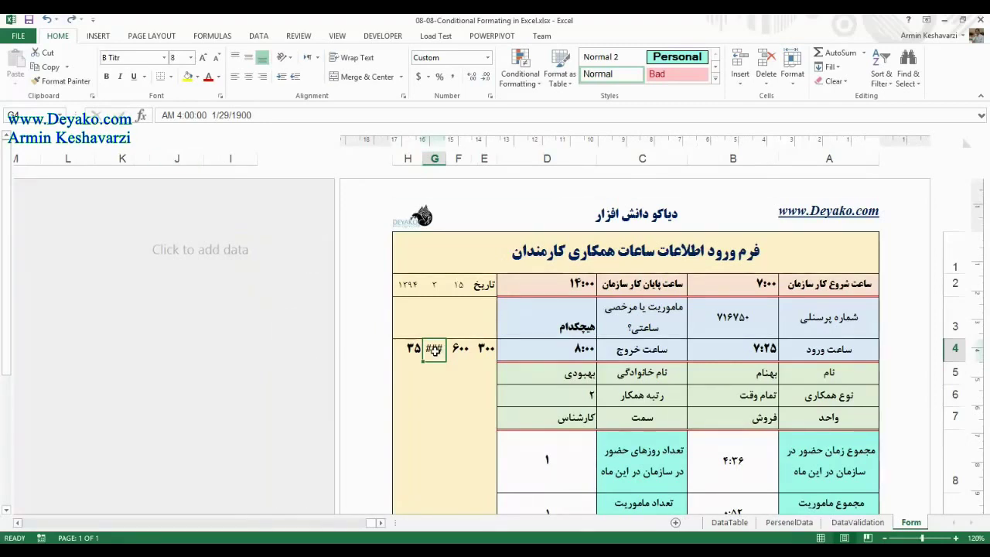
{"action": "type", "text": "700:00:"}
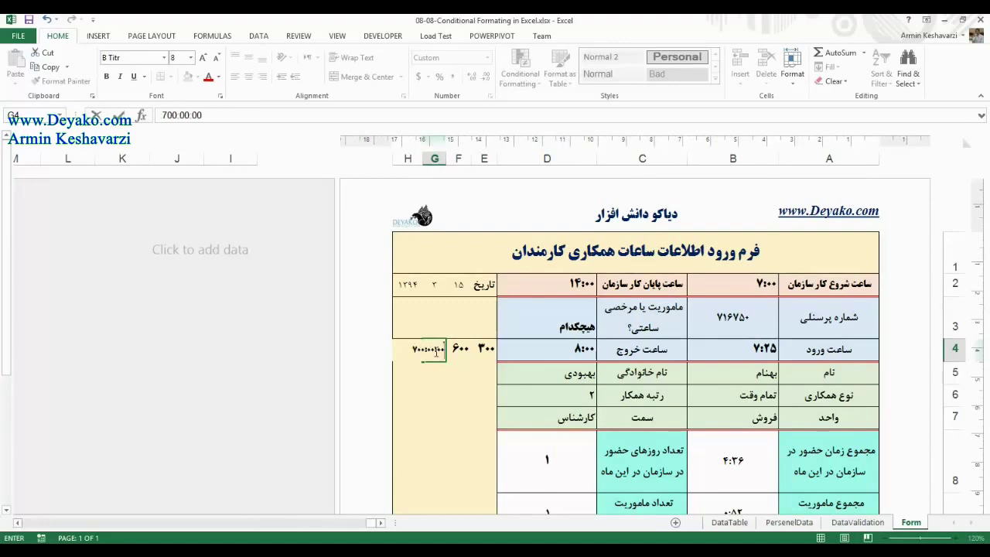
{"action": "key", "text": "Return"}
{"action": "left_click", "coordinate": [435, 350]}
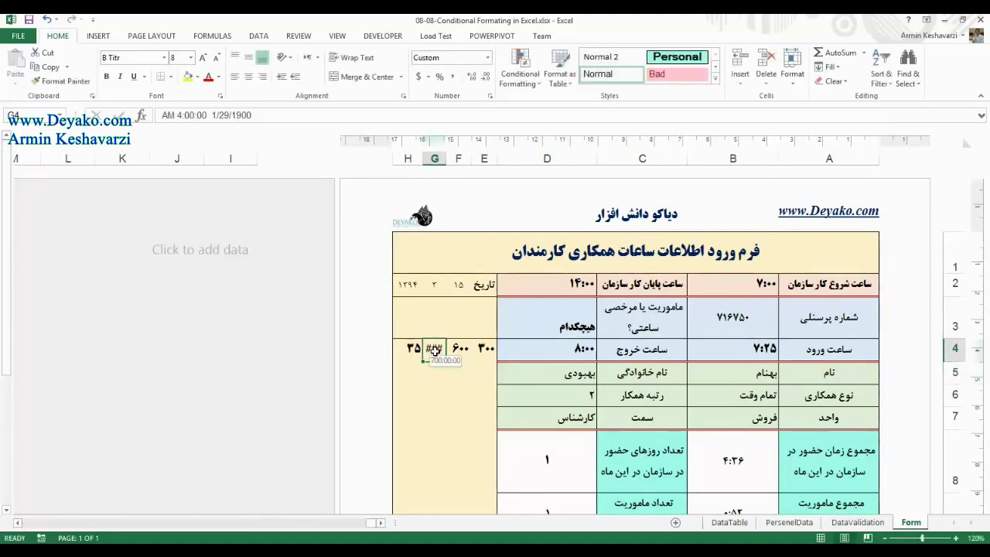
{"action": "double_click", "coordinate": [423, 152]}
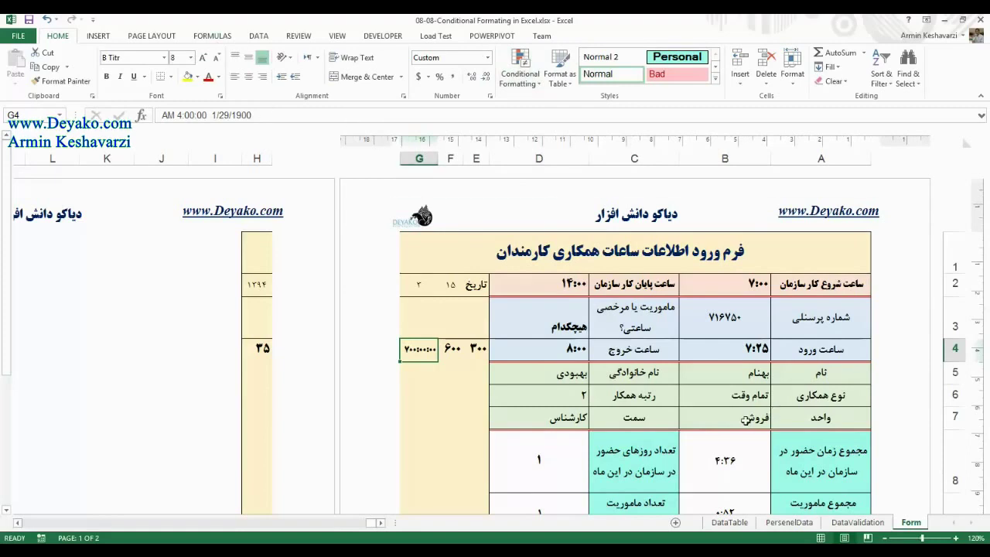
Step: Try a 700:00 test value in B8, then undo it and the column G width change
{"action": "left_click", "coordinate": [727, 446]}
{"action": "type", "text": "700:00"}
{"action": "key", "text": "Return"}
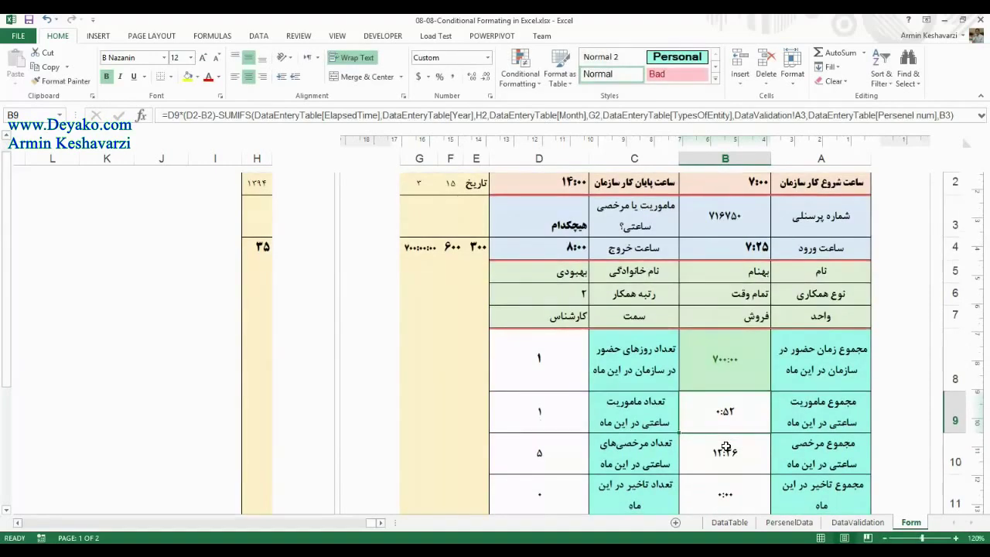
{"action": "key", "text": "ctrl+z"}
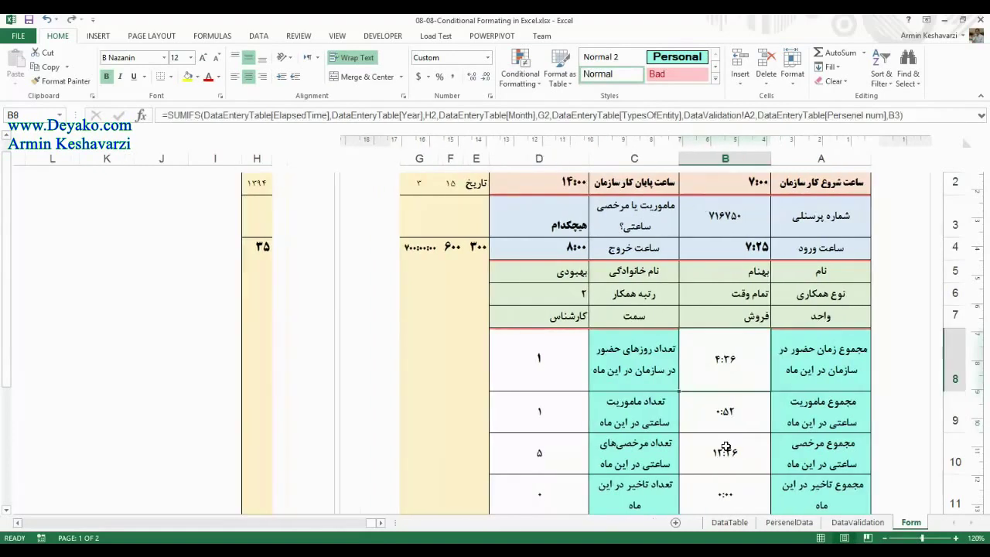
{"action": "key", "text": "ctrl+z"}
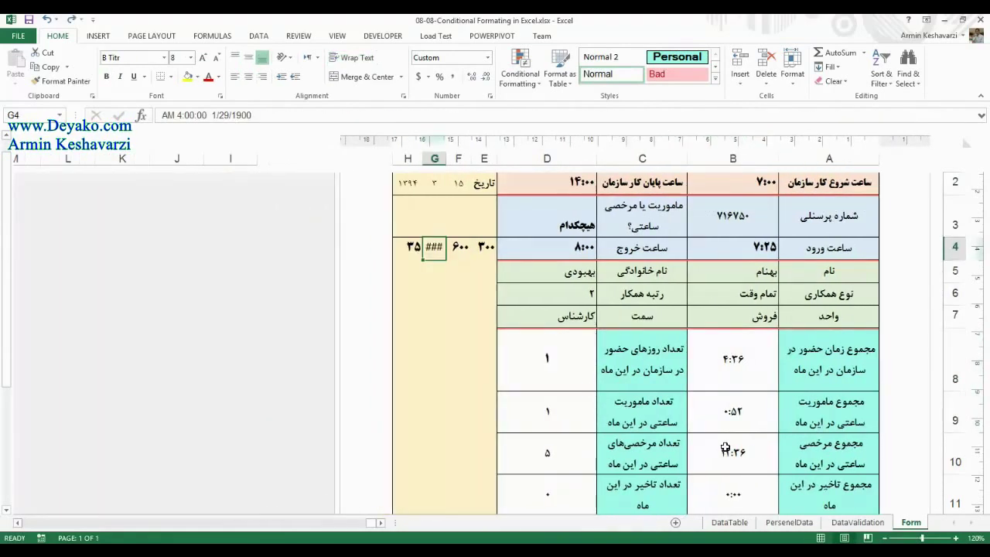
Step: Add another Greater Than =$G$4 rule on B8 with the default Light Red Fill
{"action": "left_click", "coordinate": [701, 386]}
{"action": "left_click", "coordinate": [520, 68]}
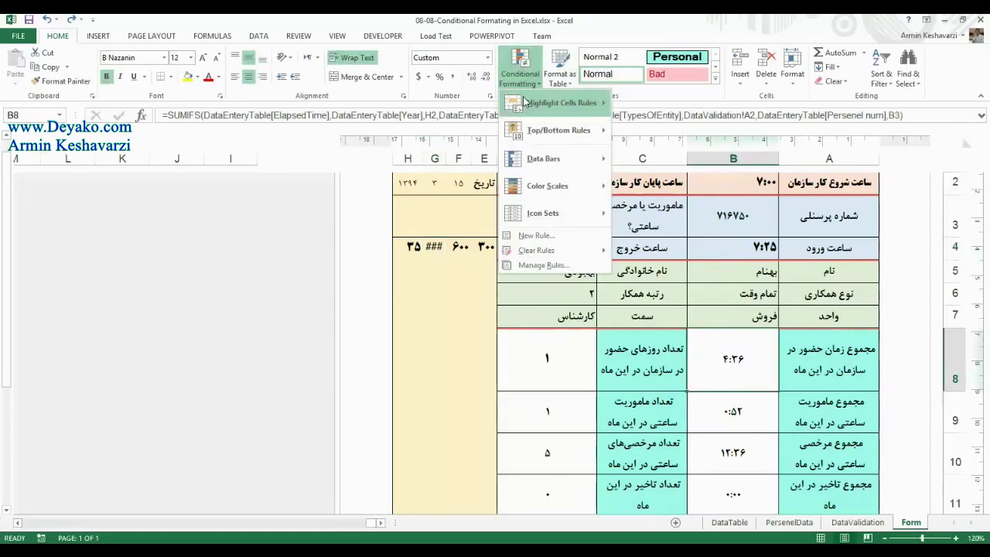
{"action": "mouse_move", "coordinate": [524, 102]}
{"action": "left_click", "coordinate": [674, 101]}
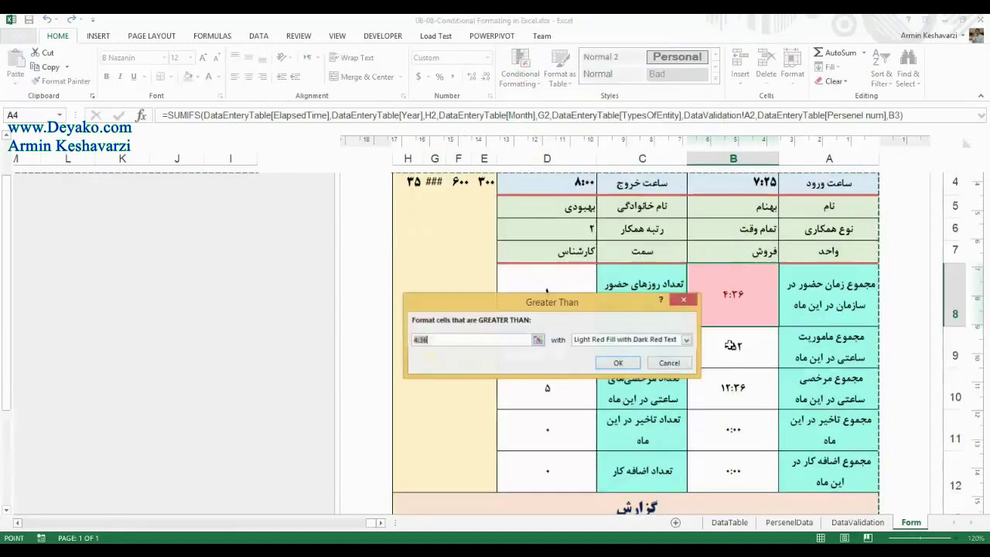
{"action": "left_click", "coordinate": [436, 184]}
{"action": "left_click", "coordinate": [612, 363]}
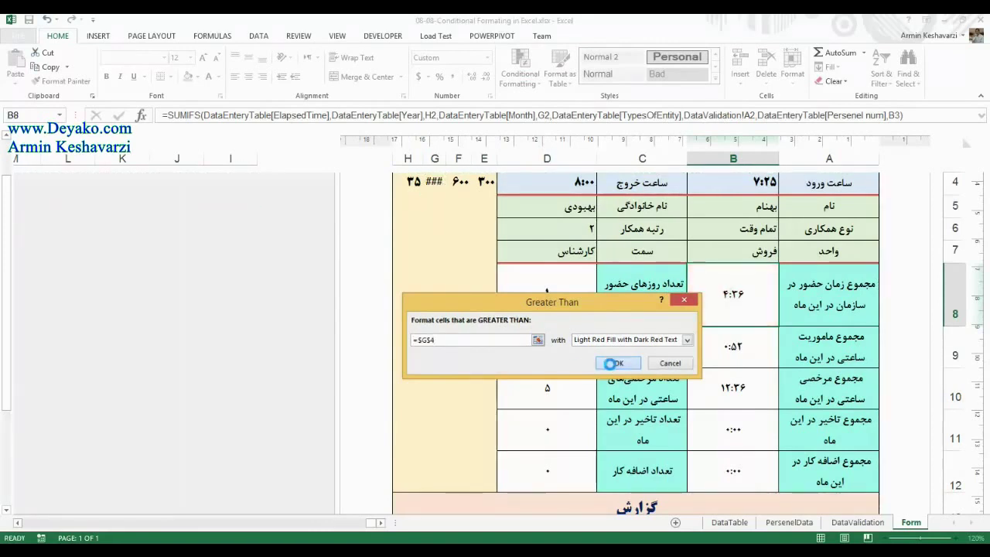
Step: Test B8 with 700:00, then undo to restore its SUMIFS total
{"action": "type", "text": "7"}
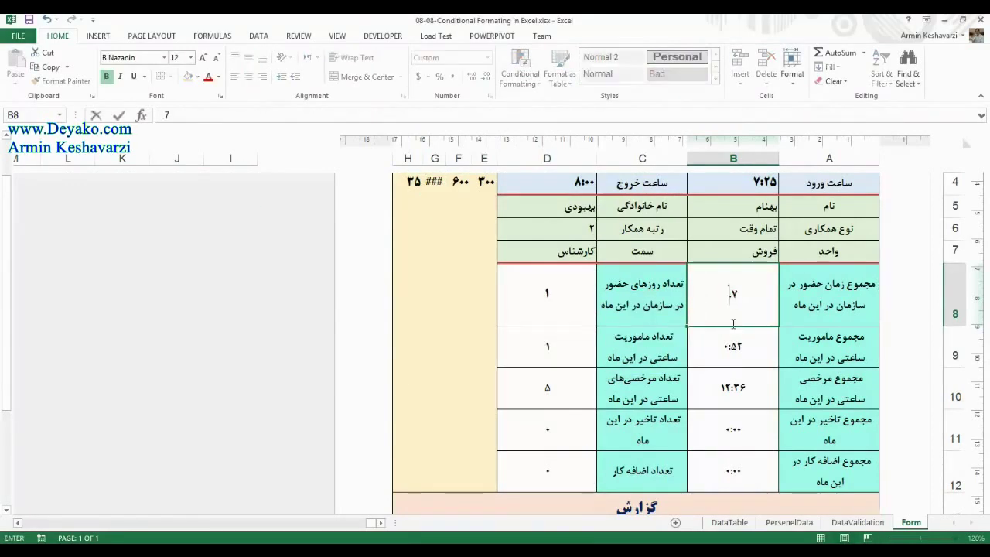
{"action": "type", "text": "00"}
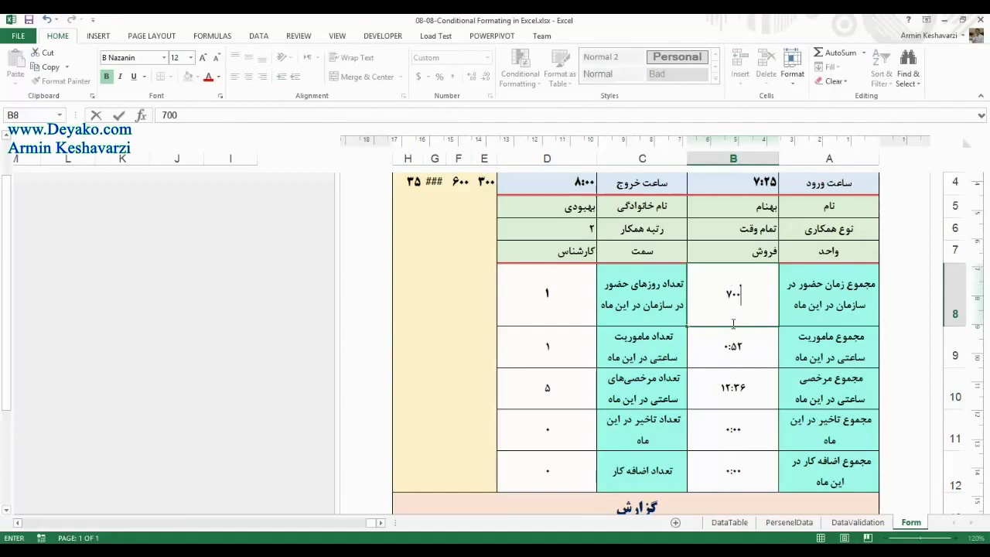
{"action": "type", "text": ":00"}
{"action": "key", "text": "Return"}
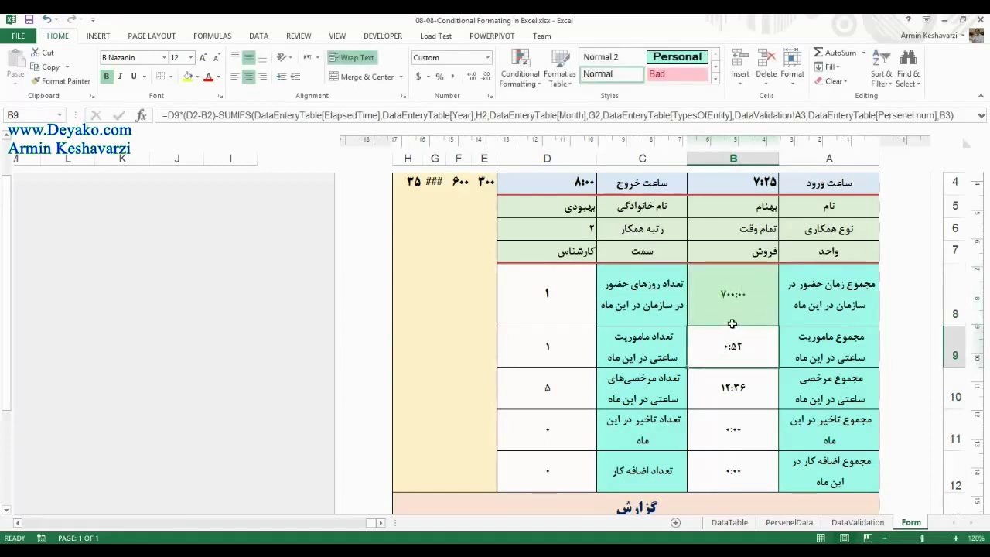
{"action": "key", "text": "ctrl+z"}
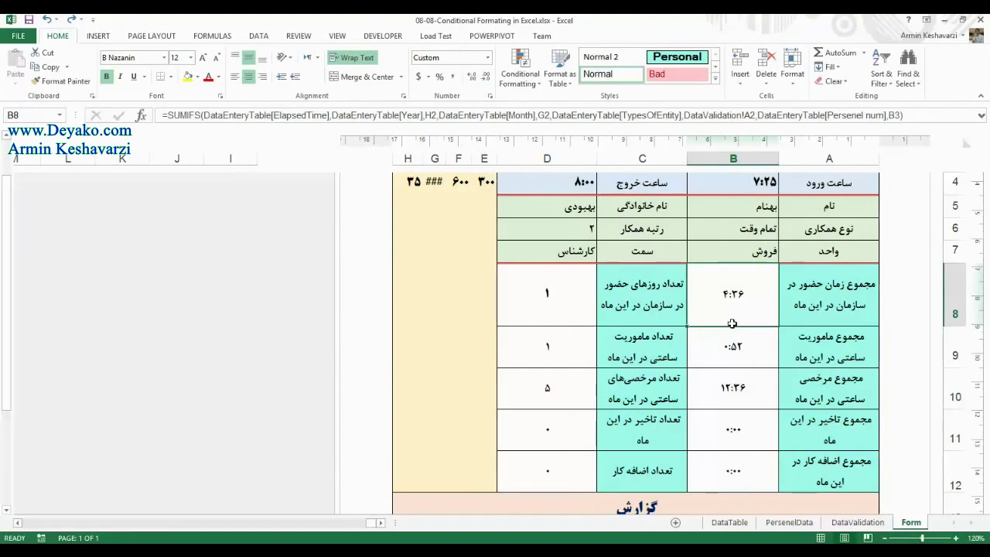
{"action": "scroll", "coordinate": [426, 327], "scroll_direction": "up", "scroll_amount": 3}
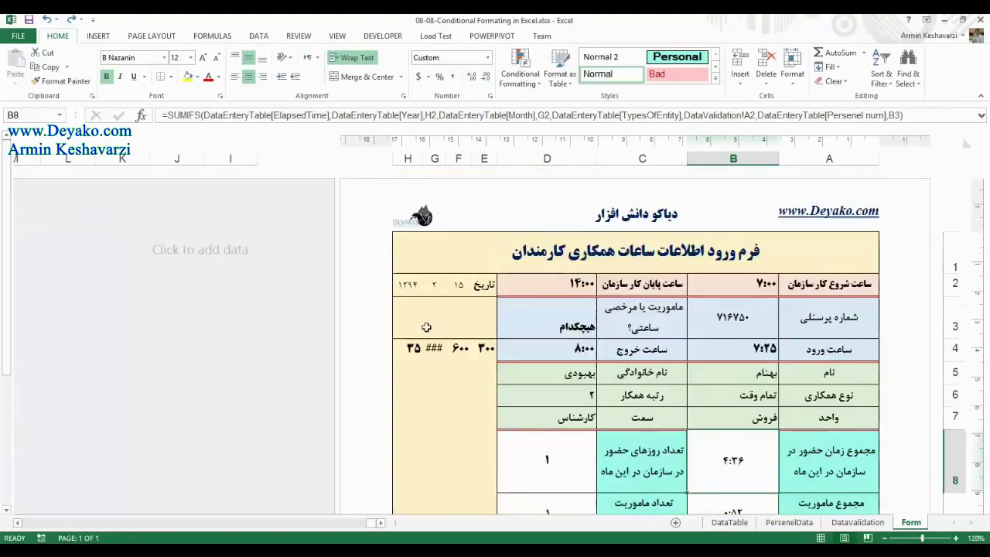
Step: Check the F4 and G4 thresholds, then start a Between highlight rule for B8
{"action": "left_click", "coordinate": [434, 354]}
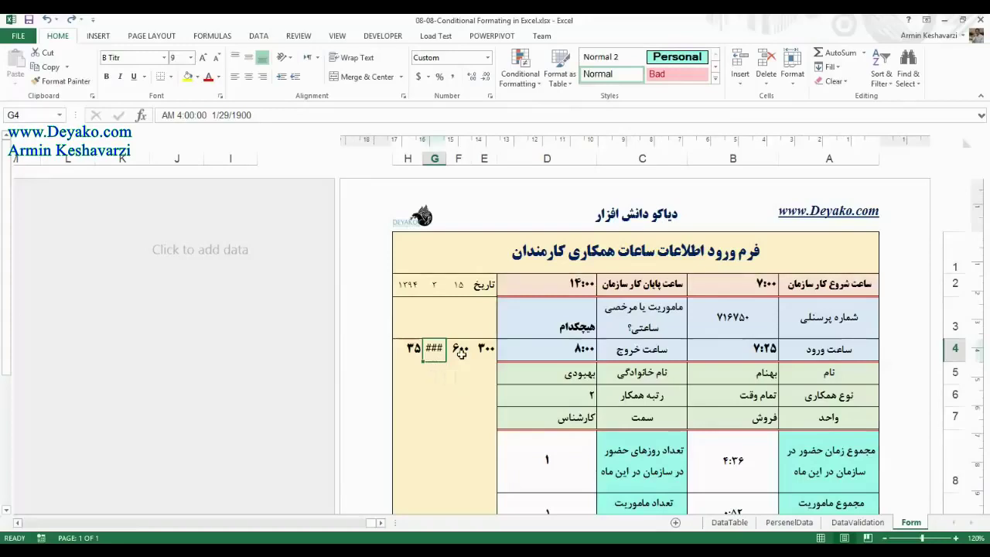
{"action": "left_click_drag", "start_coordinate": [460, 350], "coordinate": [438, 353]}
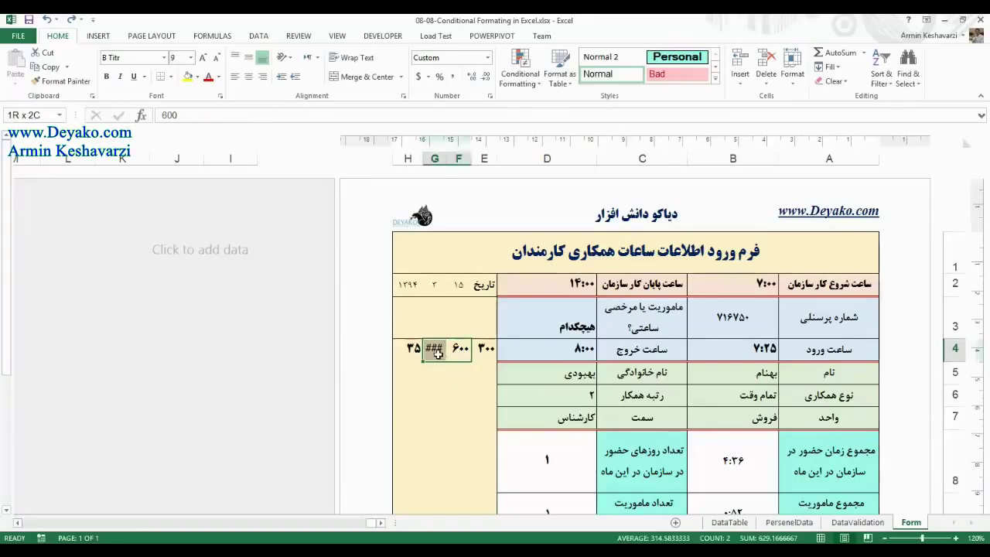
{"action": "left_click", "coordinate": [692, 437]}
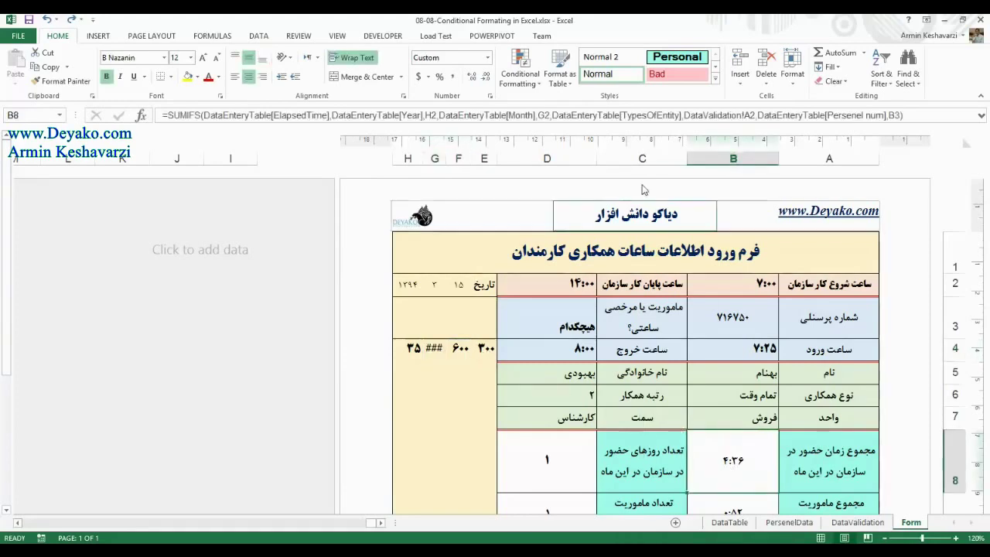
{"action": "left_click", "coordinate": [523, 78]}
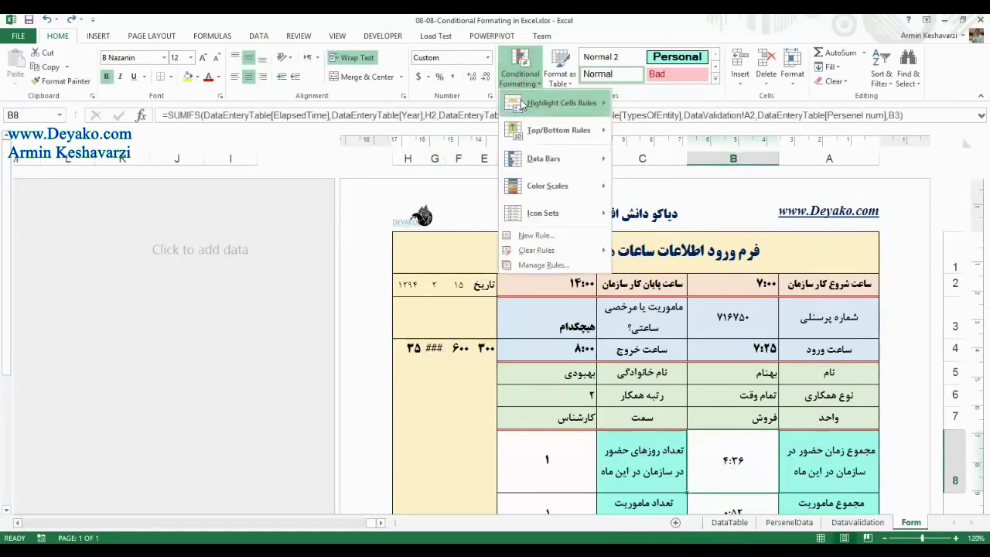
{"action": "mouse_move", "coordinate": [523, 105]}
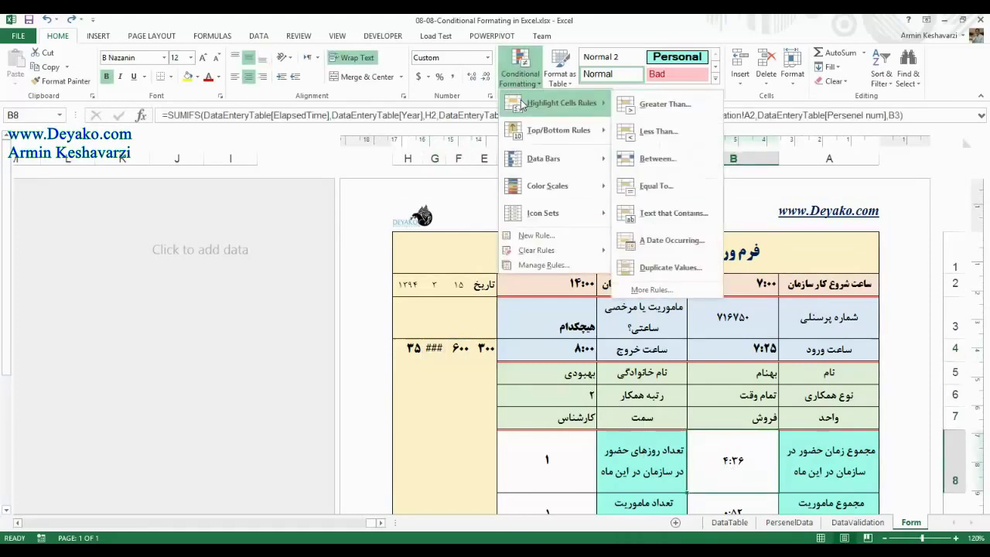
{"action": "left_click", "coordinate": [707, 161]}
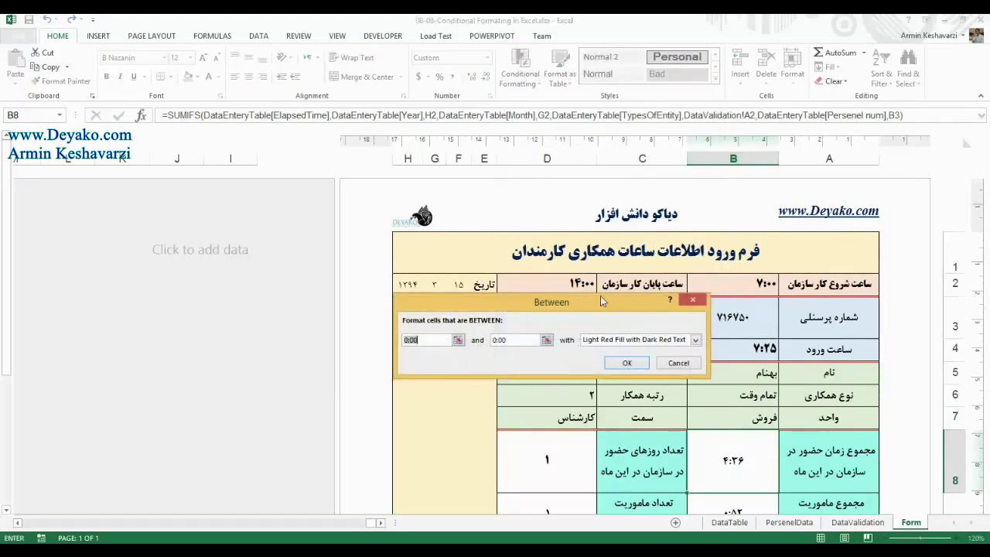
{"action": "left_click_drag", "start_coordinate": [599, 301], "coordinate": [722, 282]}
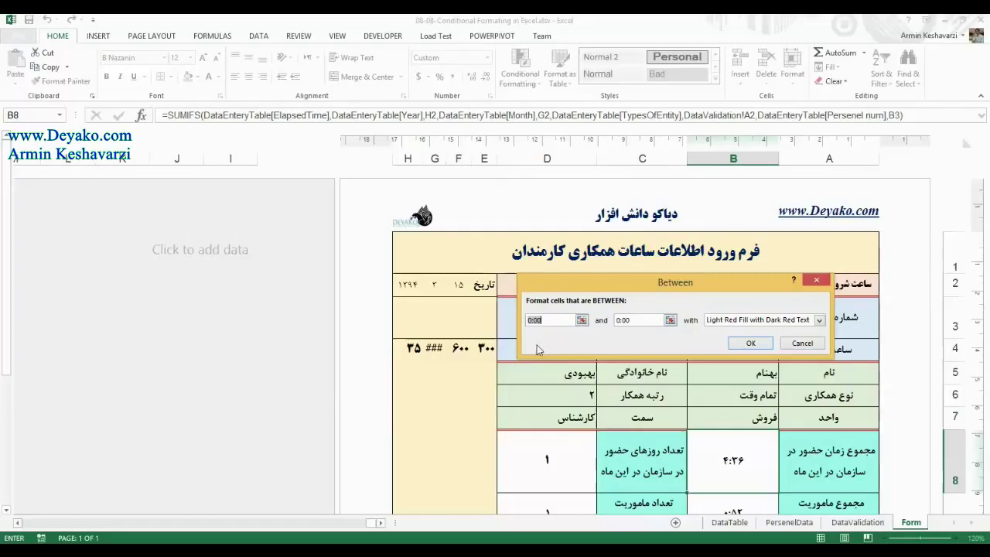
Step: Set the Between limits to $G$4 and $F$4 with Yellow Fill and Dark Yellow Text
{"action": "left_click", "coordinate": [435, 347]}
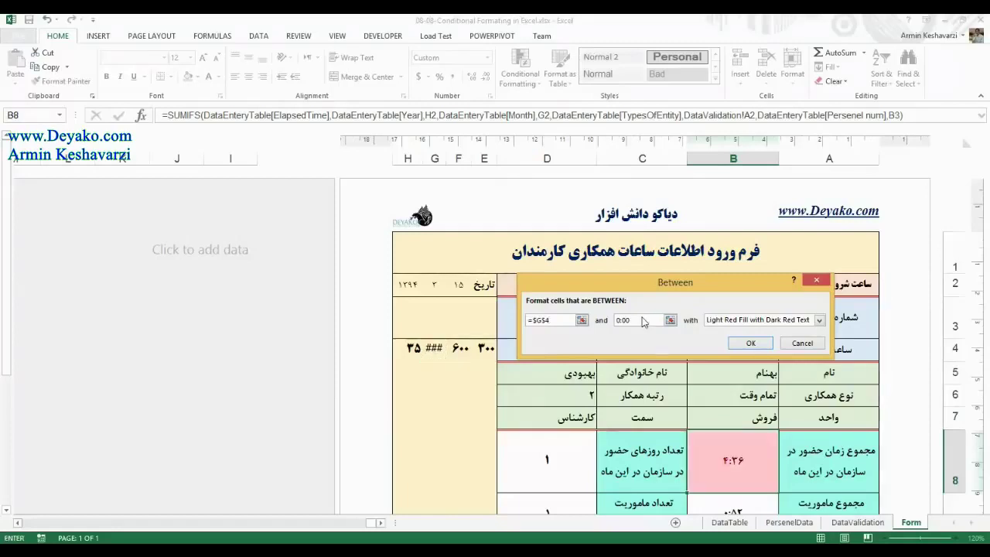
{"action": "left_click", "coordinate": [622, 320]}
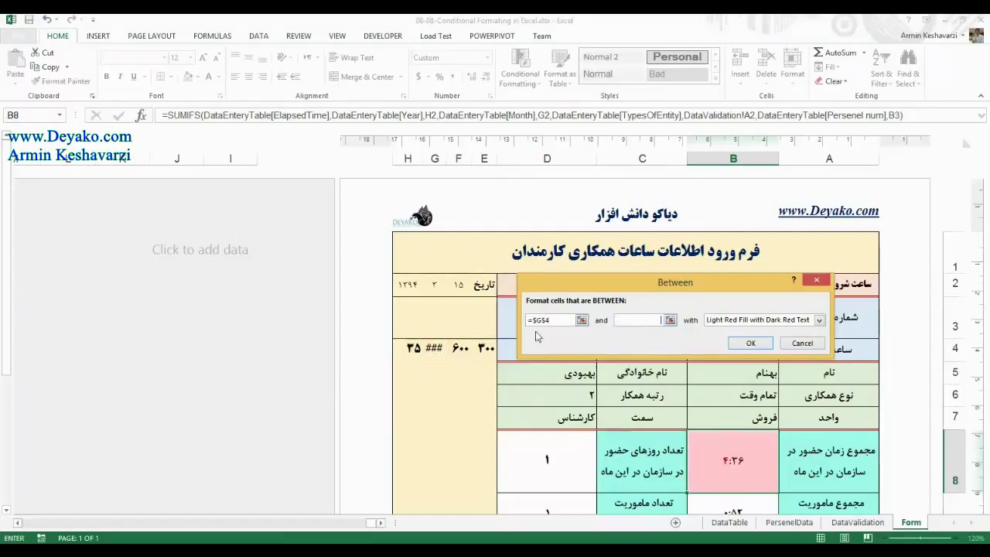
{"action": "left_click", "coordinate": [458, 347]}
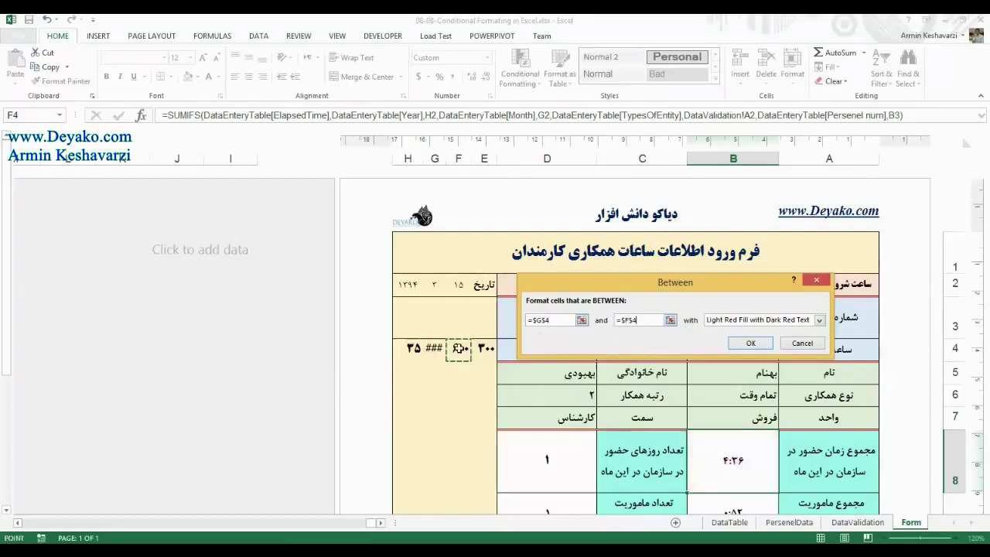
{"action": "left_click", "coordinate": [819, 319]}
{"action": "left_click", "coordinate": [777, 343]}
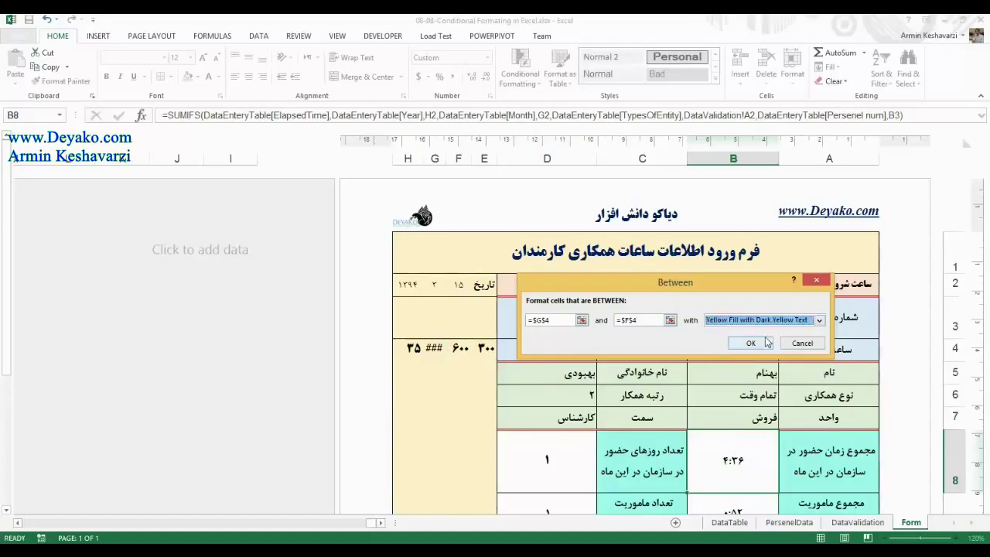
{"action": "left_click", "coordinate": [796, 320]}
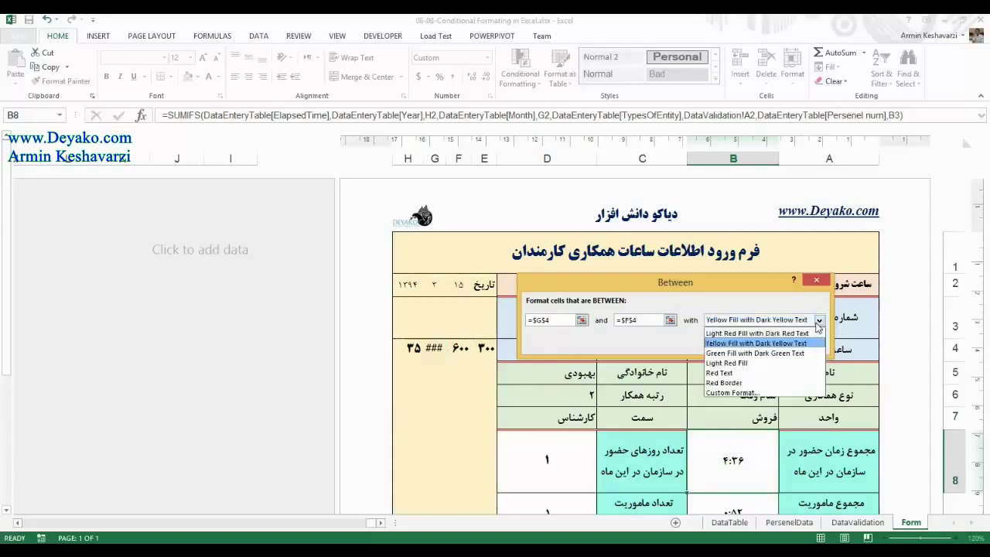
{"action": "left_click", "coordinate": [756, 344]}
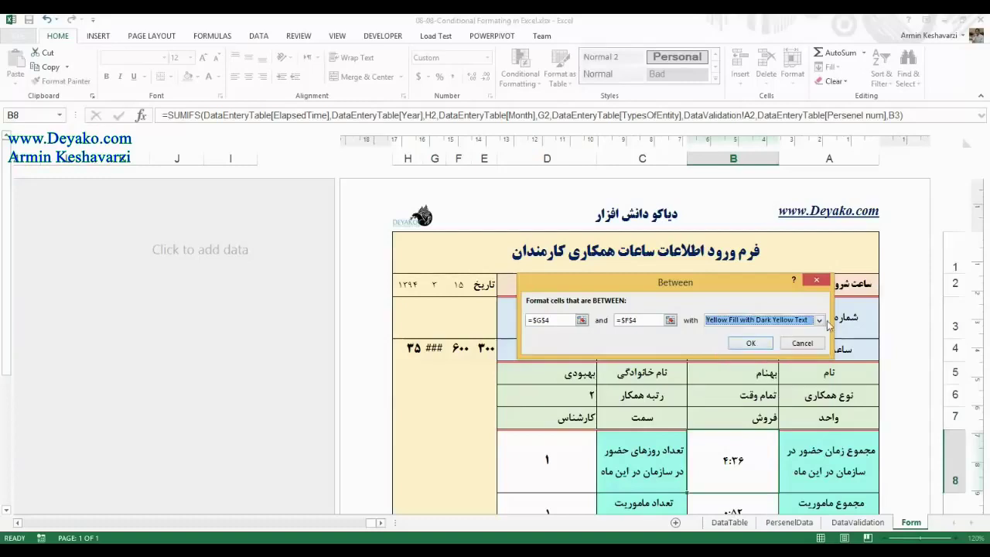
{"action": "left_click", "coordinate": [754, 346]}
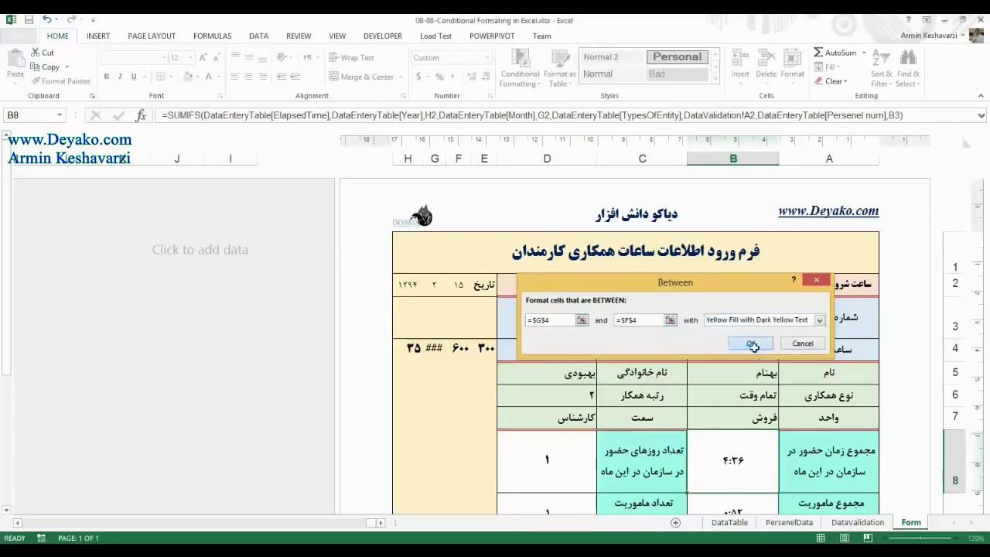
Step: Apply the custom [h]:mm:ss elapsed-hours format to threshold cell F4
{"action": "left_click", "coordinate": [468, 346]}
{"action": "left_click", "coordinate": [487, 57]}
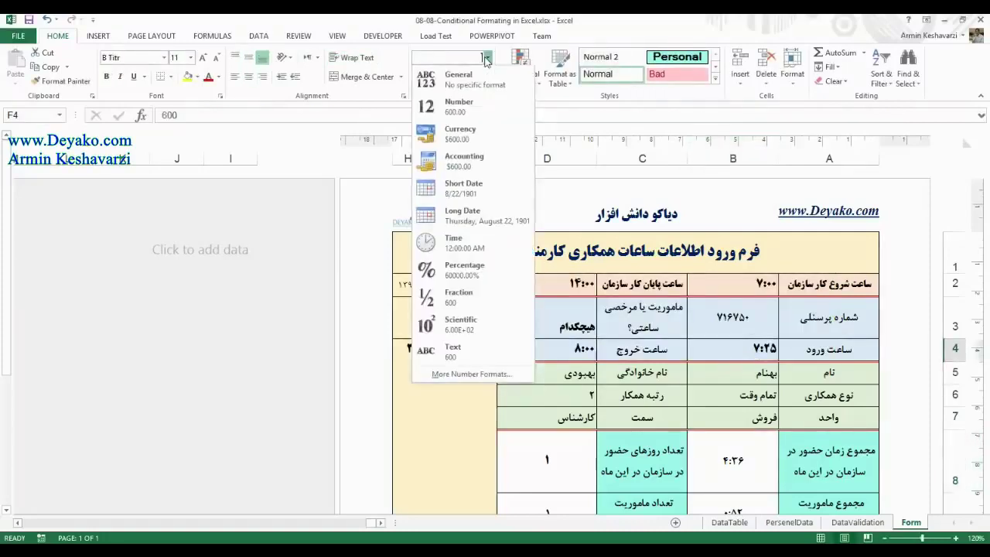
{"action": "left_click", "coordinate": [475, 374]}
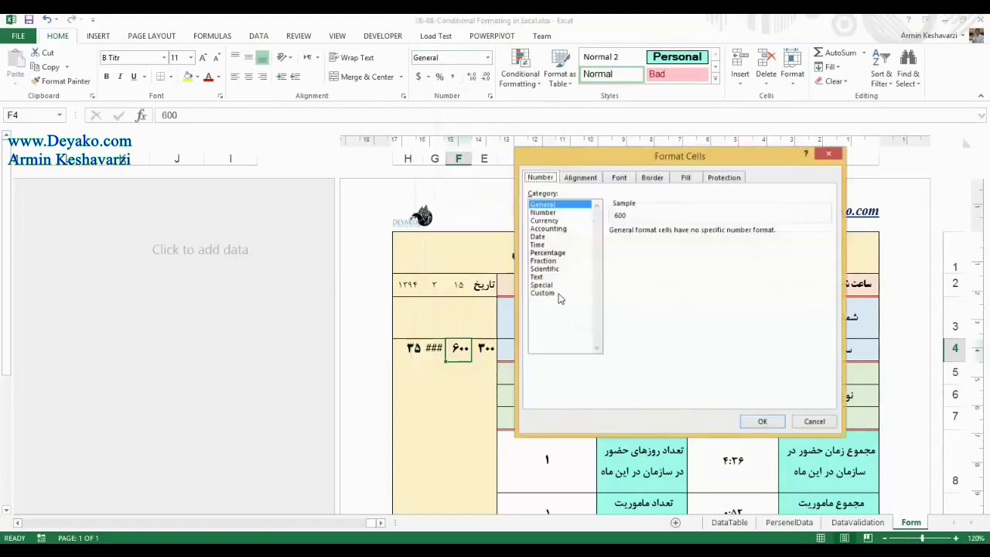
{"action": "left_click", "coordinate": [562, 300]}
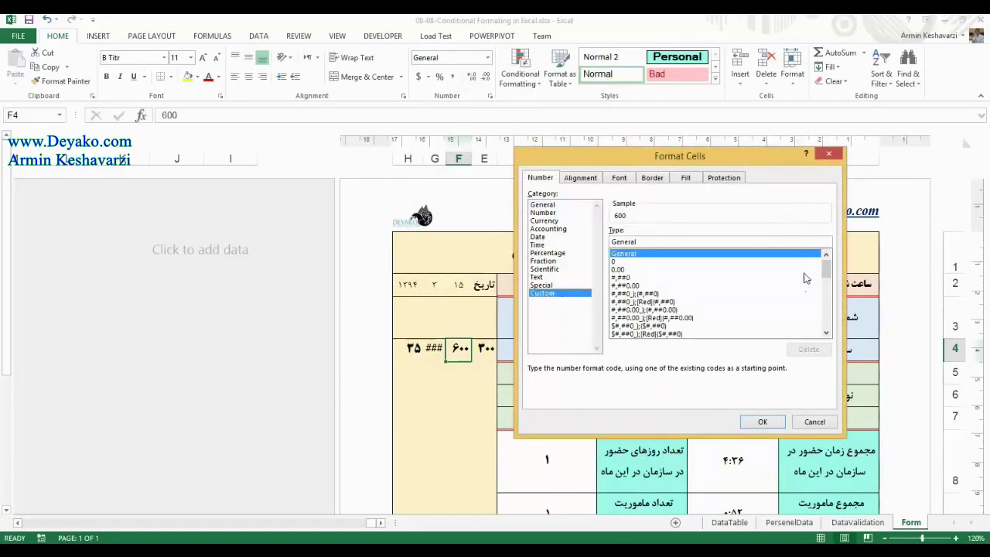
{"action": "left_click_drag", "start_coordinate": [827, 272], "coordinate": [826, 309]}
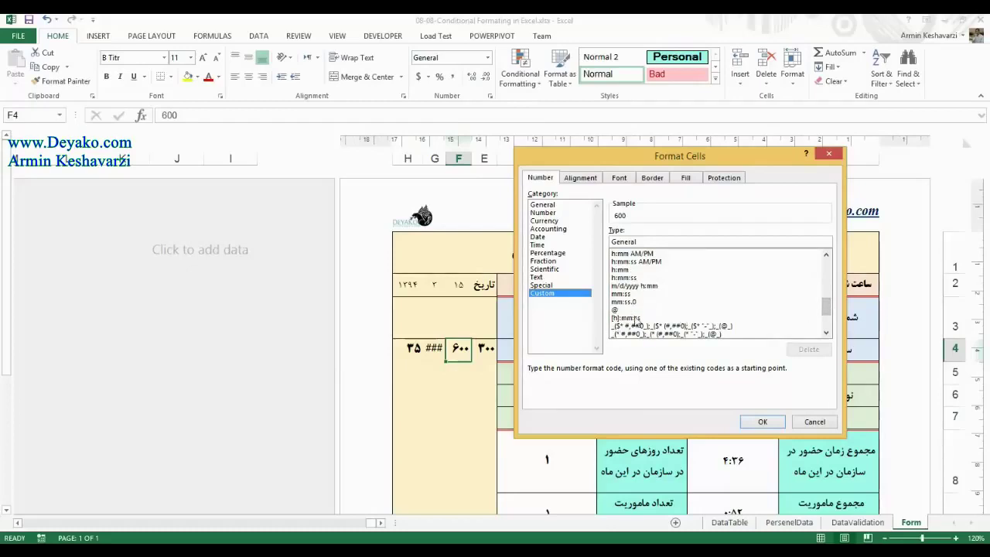
{"action": "left_click", "coordinate": [634, 317]}
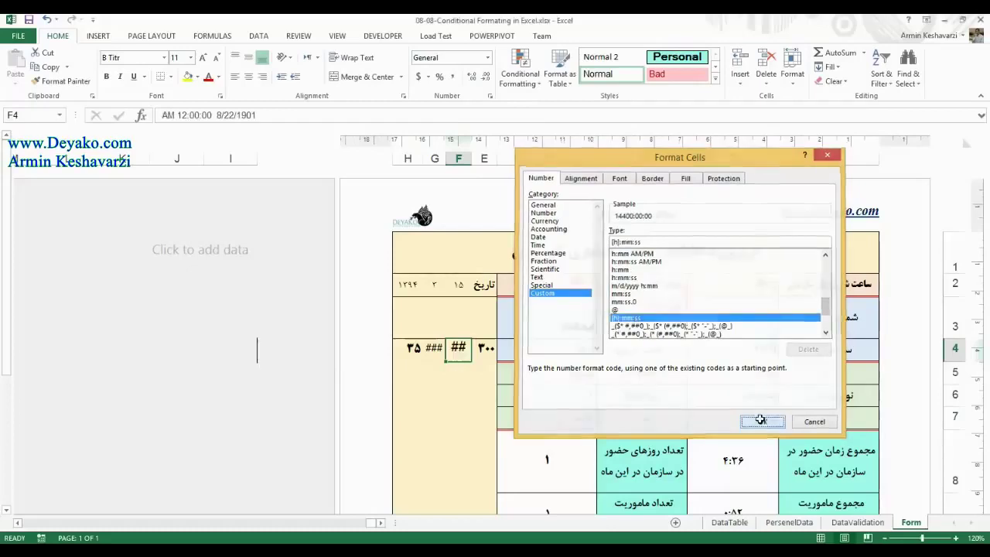
{"action": "left_click", "coordinate": [761, 421]}
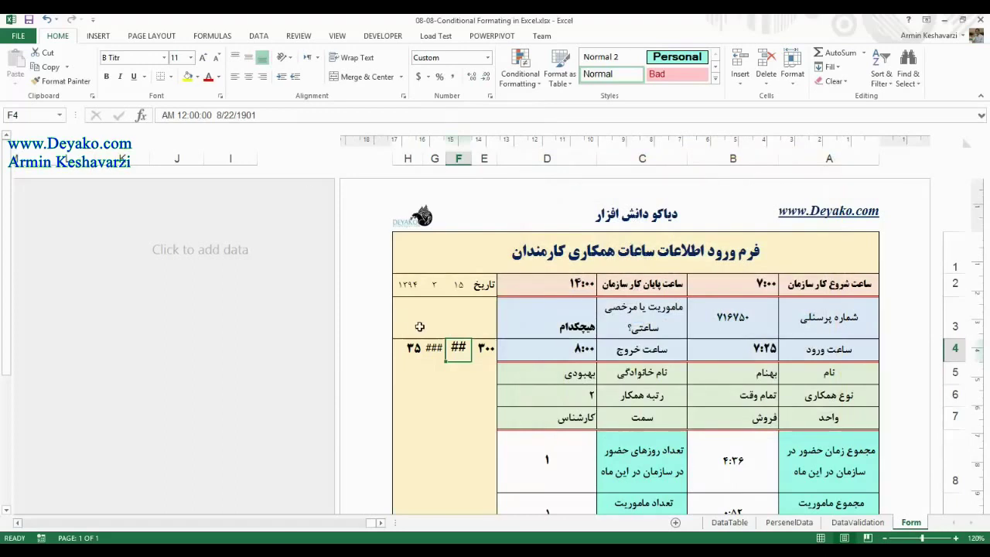
Step: Copy F4's time format into G4 and widen column G
{"action": "type", "text": "600:00:00"}
{"action": "key", "text": "Escape"}
{"action": "scroll", "coordinate": [562, 431], "scroll_direction": "down", "scroll_amount": 2}
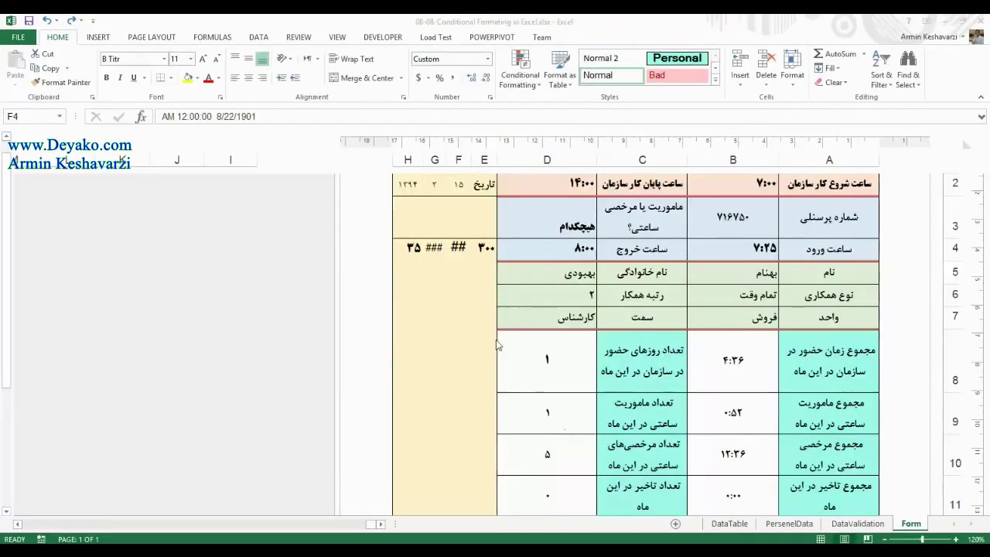
{"action": "left_click", "coordinate": [454, 258]}
{"action": "left_click_drag", "start_coordinate": [446, 261], "coordinate": [436, 254]}
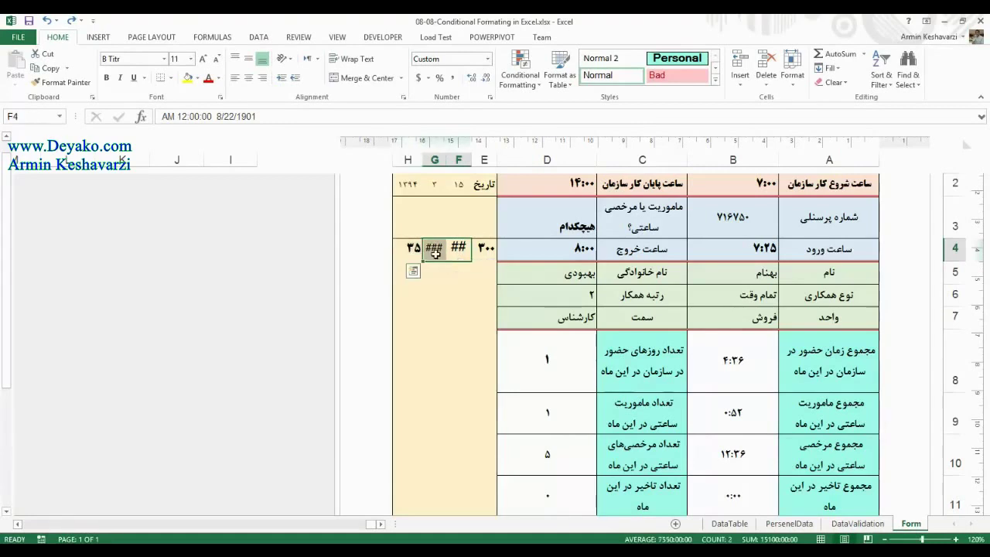
{"action": "left_click", "coordinate": [454, 160]}
{"action": "left_click_drag", "start_coordinate": [455, 160], "coordinate": [414, 160]}
Step: Set F4 and G4 to B Nazanin at size 10 and widen column G to fit
{"action": "left_click", "coordinate": [132, 59]}
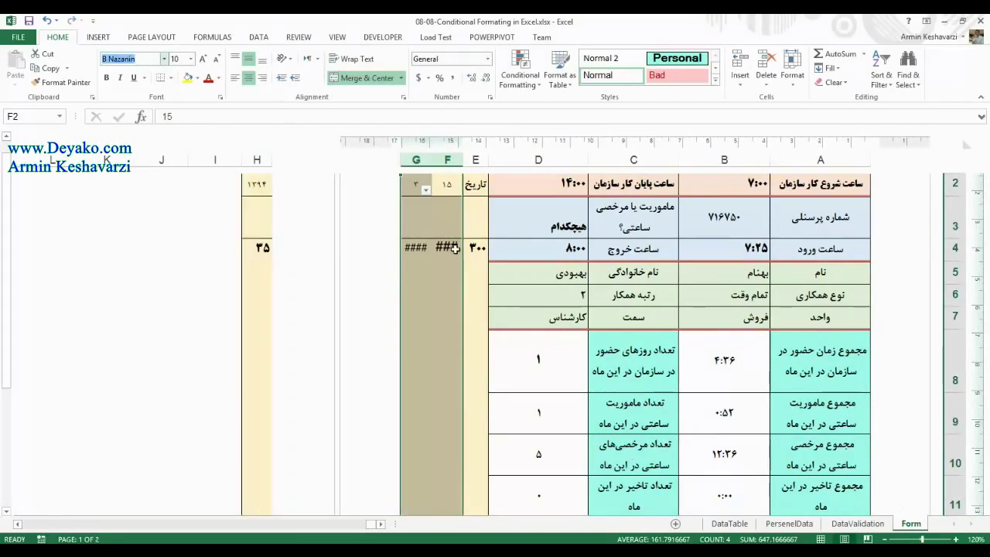
{"action": "left_click_drag", "start_coordinate": [455, 248], "coordinate": [415, 247]}
{"action": "left_click", "coordinate": [218, 59]}
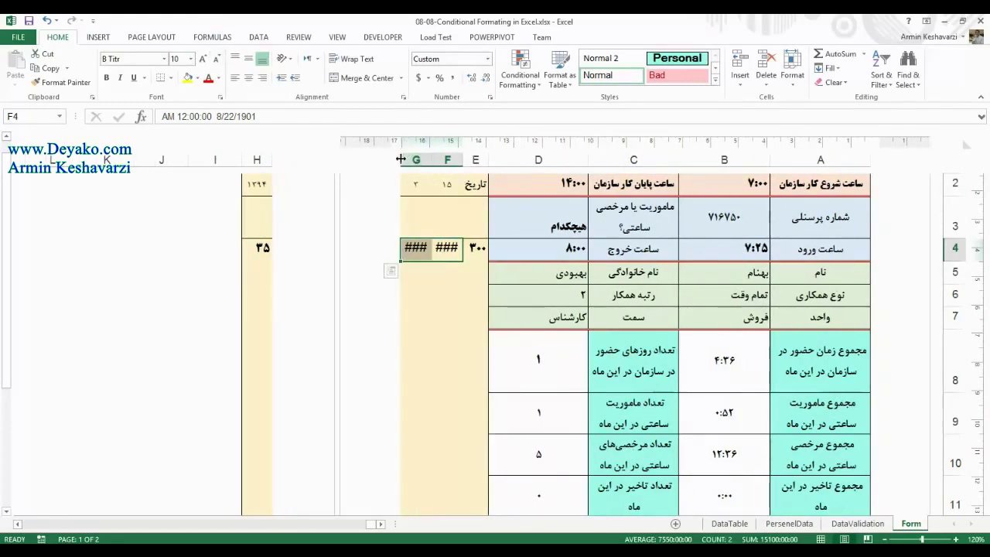
{"action": "left_click_drag", "start_coordinate": [401, 160], "coordinate": [394, 159]}
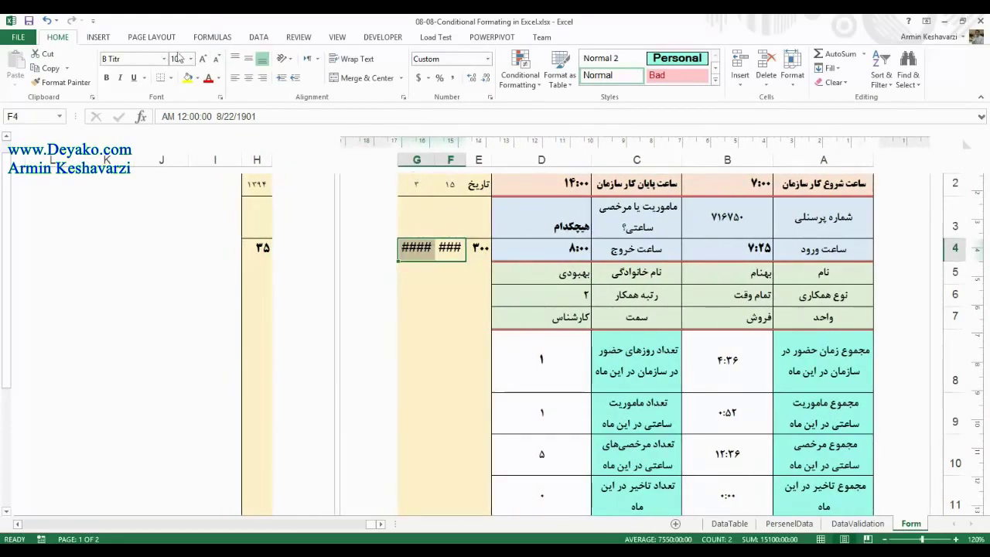
{"action": "type", "text": "B Nazanin"}
{"action": "key", "text": "Return"}
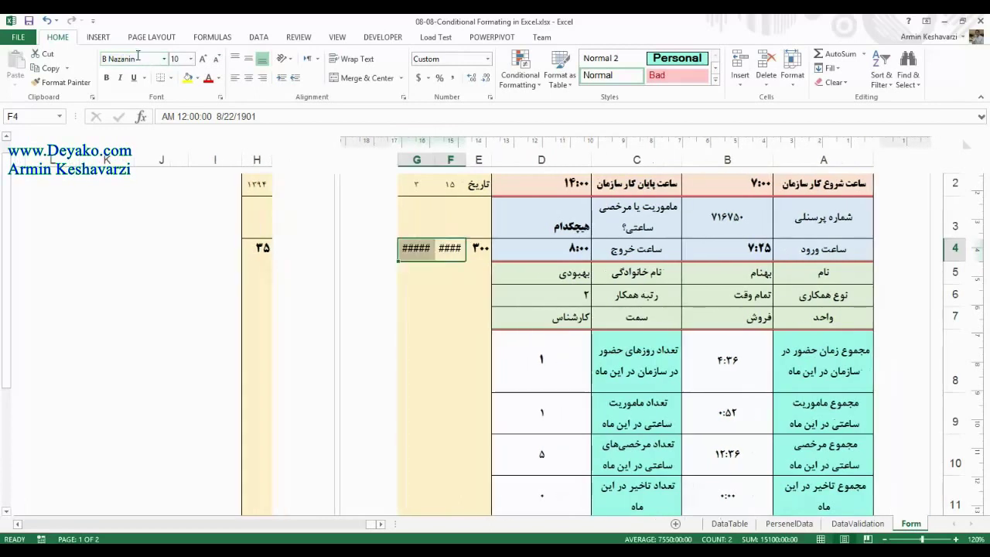
{"action": "left_click_drag", "start_coordinate": [398, 159], "coordinate": [393, 158]}
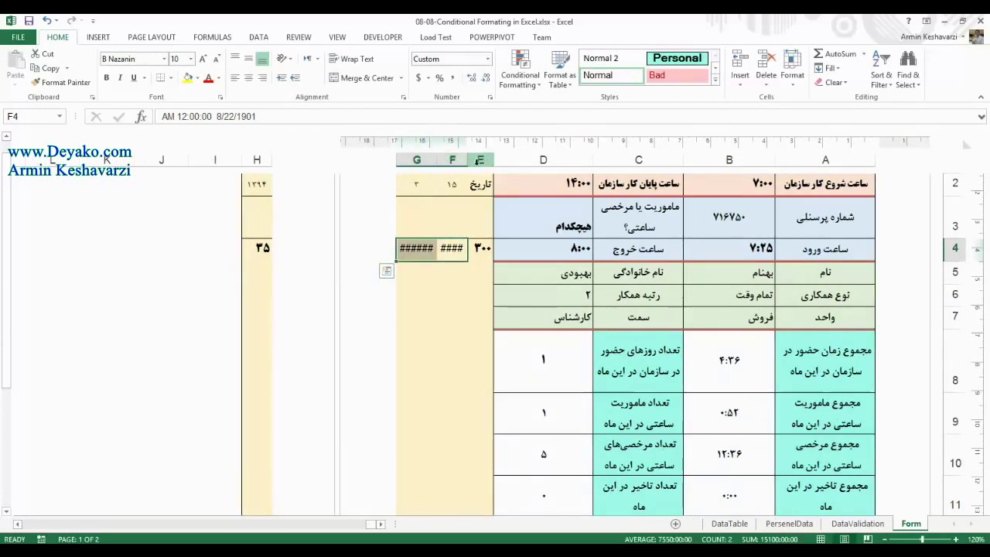
{"action": "mouse_move", "coordinate": [394, 160]}
{"action": "left_mouse_down"}
{"action": "mouse_move", "coordinate": [366, 159]}
{"action": "mouse_move", "coordinate": [388, 160]}
{"action": "left_mouse_up"}
Step: Enter 600:00:00 as the F4 threshold duration
{"action": "left_click", "coordinate": [437, 248]}
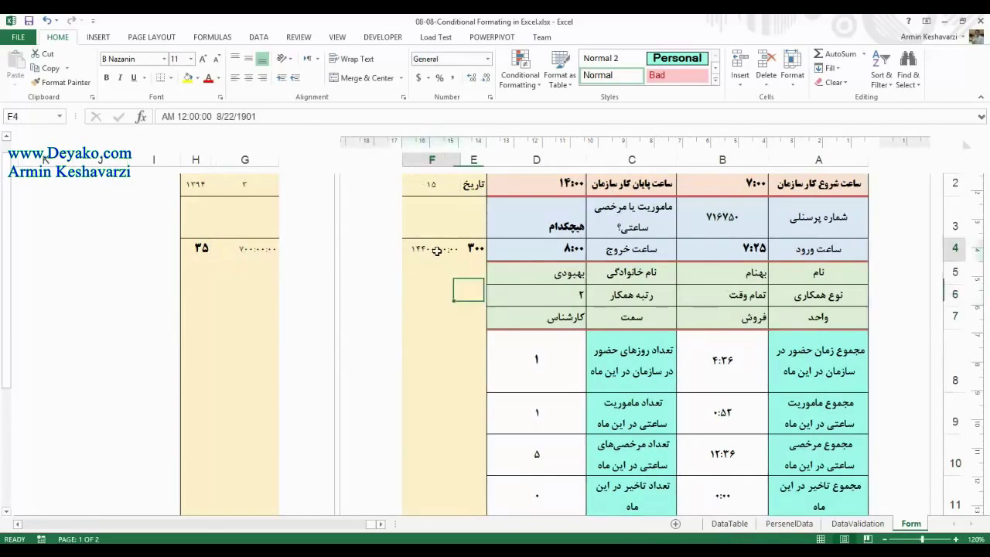
{"action": "type", "text": "600:0"}
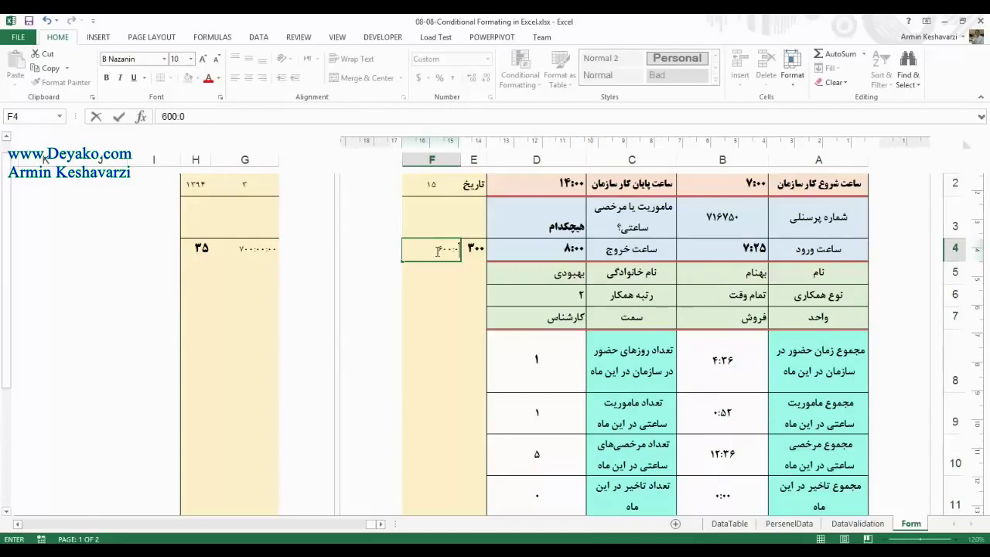
{"action": "key", "text": "Return"}
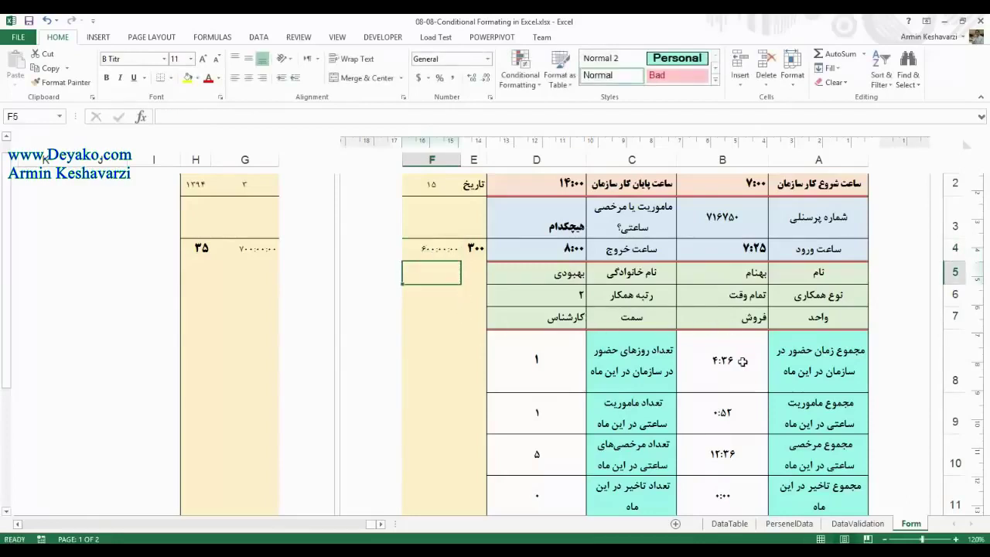
{"action": "left_click", "coordinate": [730, 360]}
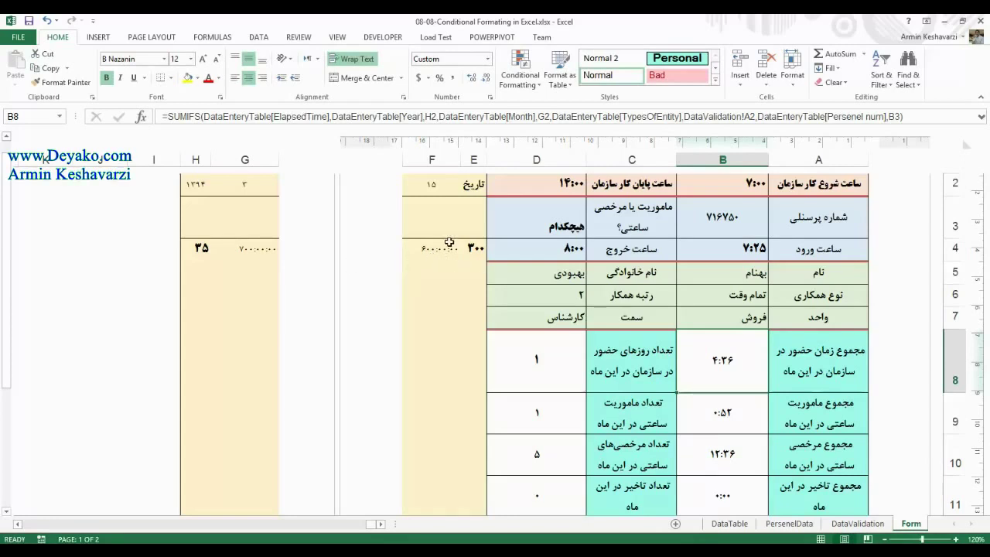
{"action": "left_click", "coordinate": [427, 256]}
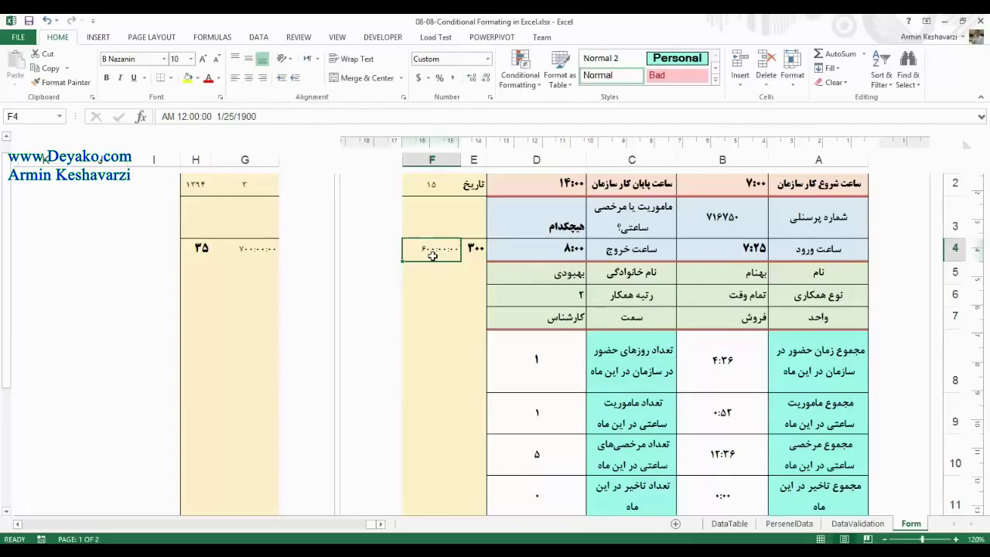
Step: Lower F4 to 500:00 and test B8 with 600:00
{"action": "type", "text": "500"}
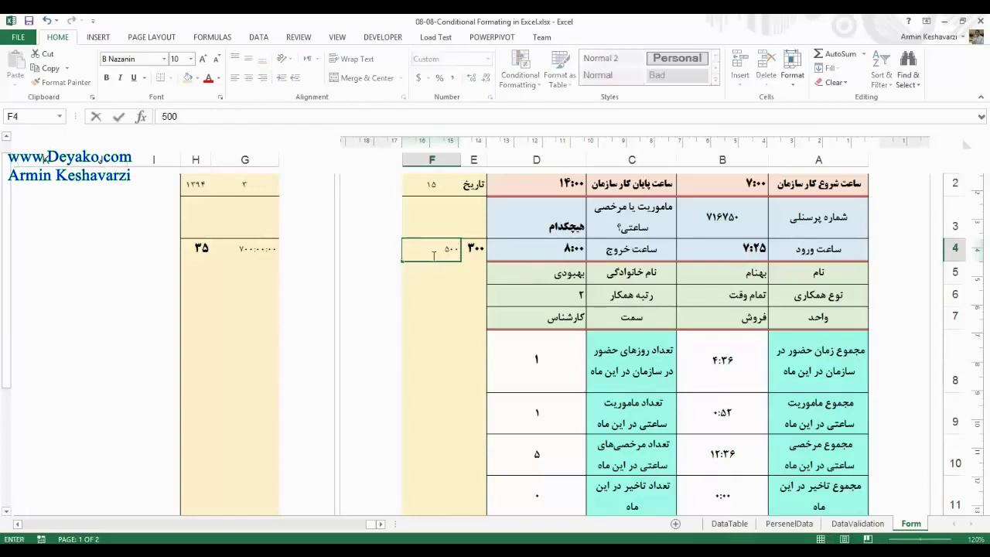
{"action": "type", "text": ":00:00"}
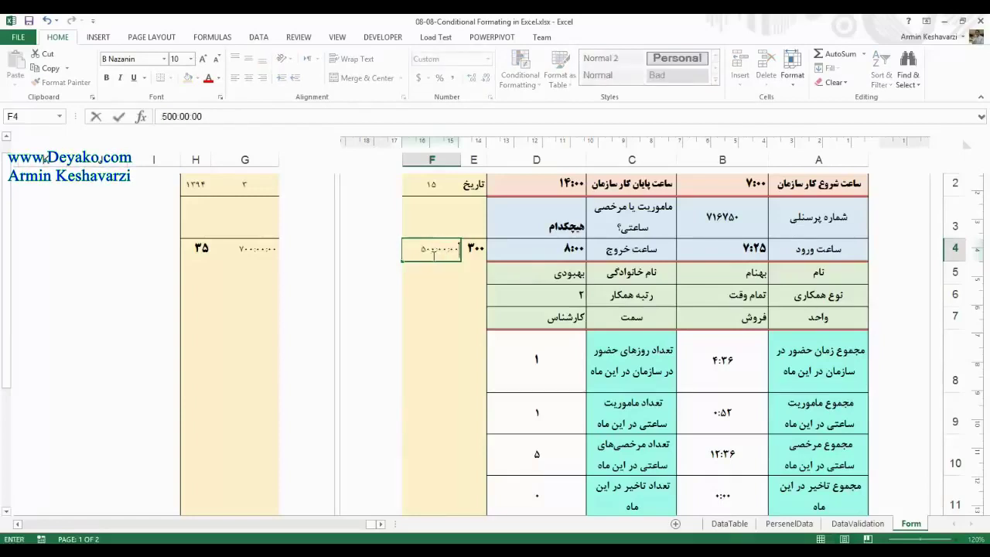
{"action": "key", "text": "Return"}
{"action": "left_click", "coordinate": [719, 370]}
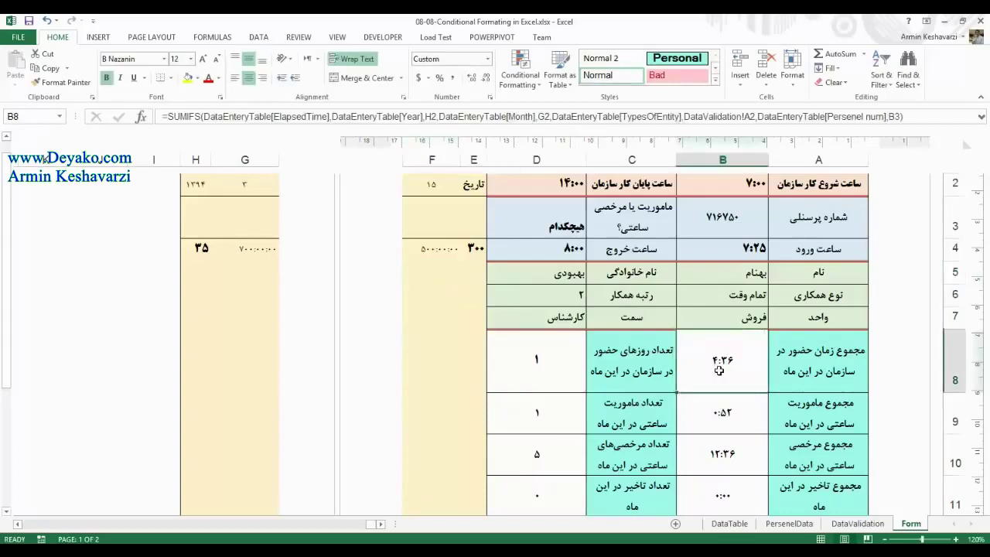
{"action": "type", "text": "600"}
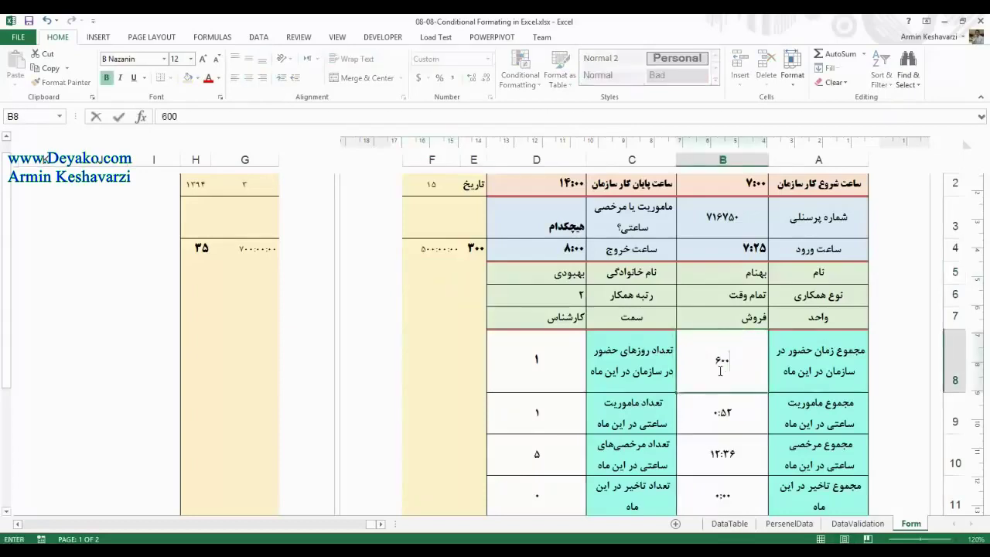
{"action": "type", "text": ":00"}
{"action": "key", "text": "Return"}
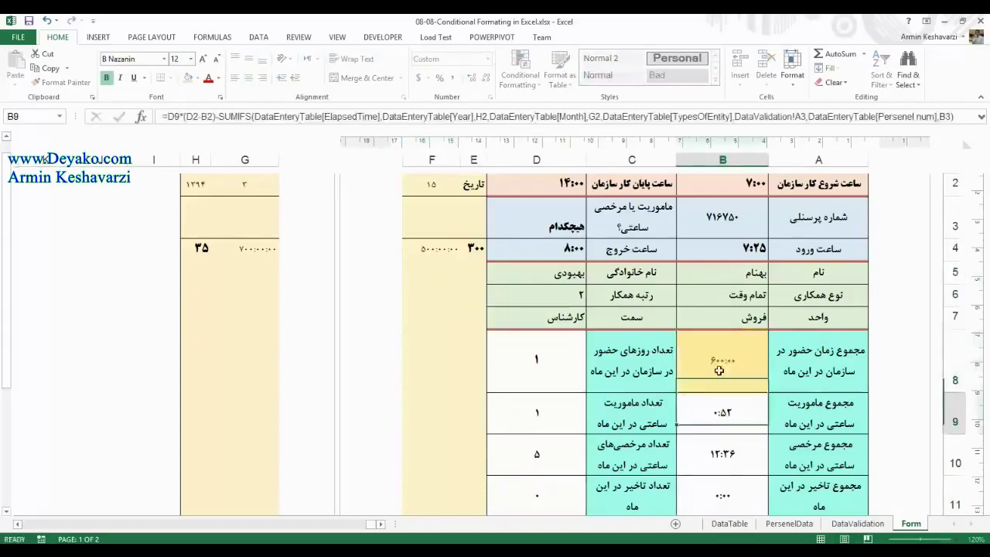
Step: Test B8 with 700:00 and then 750:00, which shades it pink
{"action": "left_click", "coordinate": [719, 370]}
{"action": "left_click", "coordinate": [742, 410]}
{"action": "left_click", "coordinate": [741, 371]}
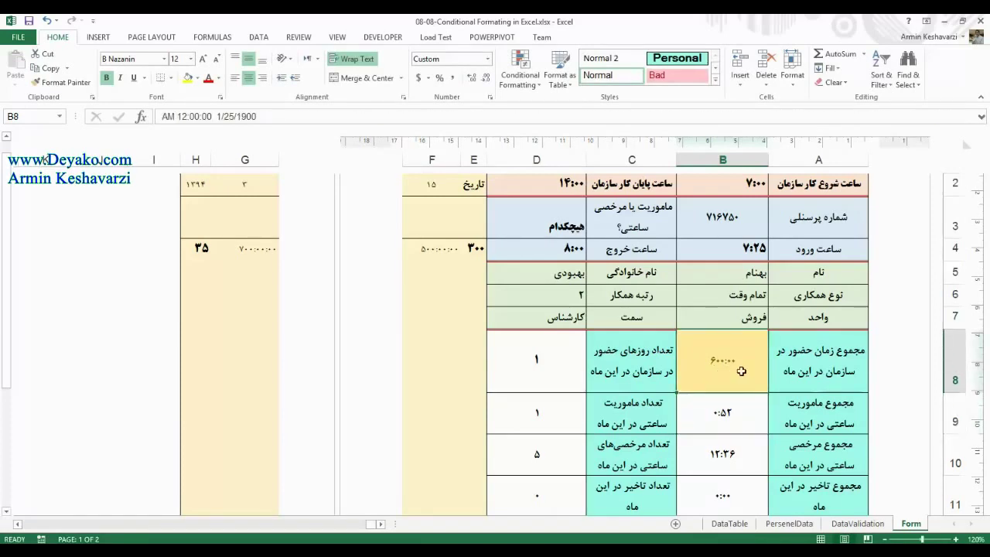
{"action": "type", "text": "7"}
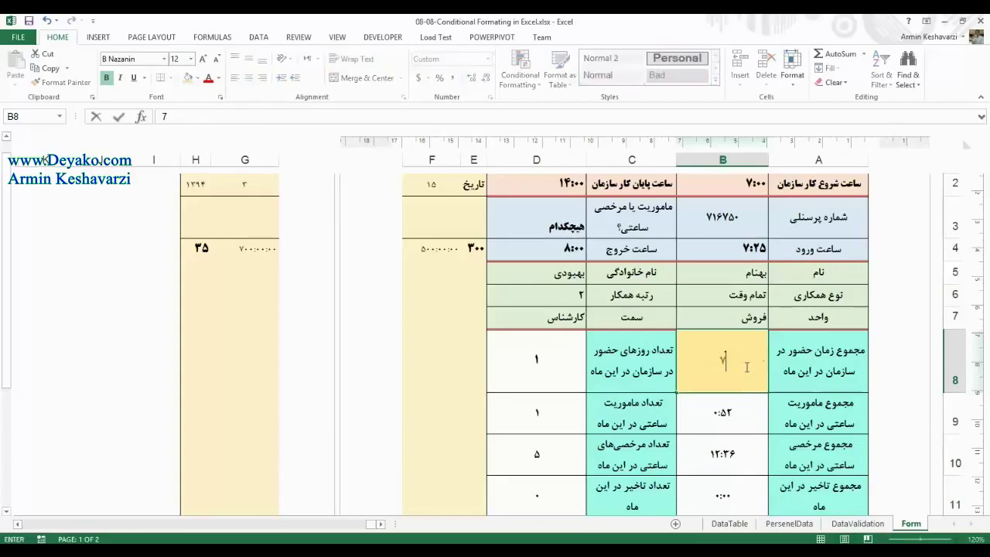
{"action": "type", "text": ":00"}
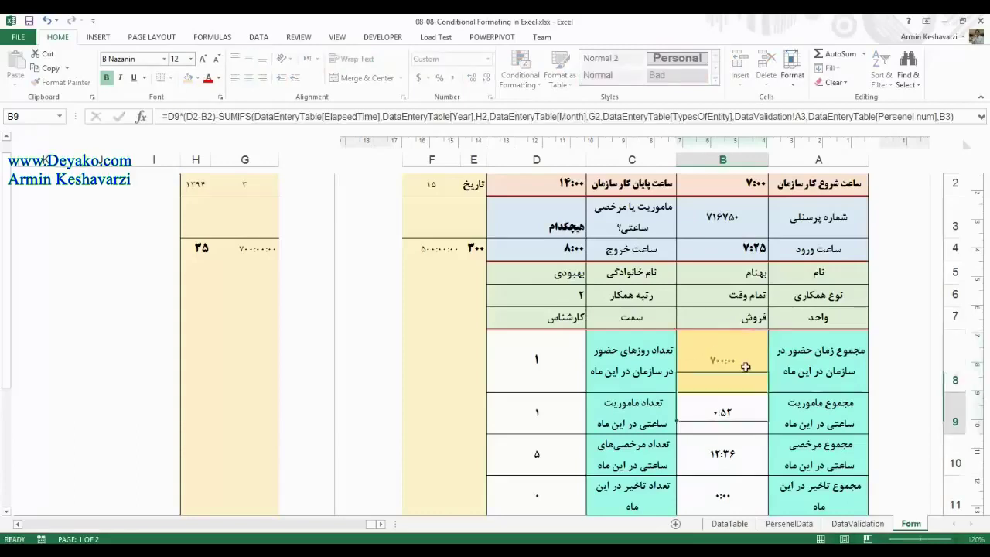
{"action": "key", "text": "Return"}
{"action": "left_click", "coordinate": [745, 366]}
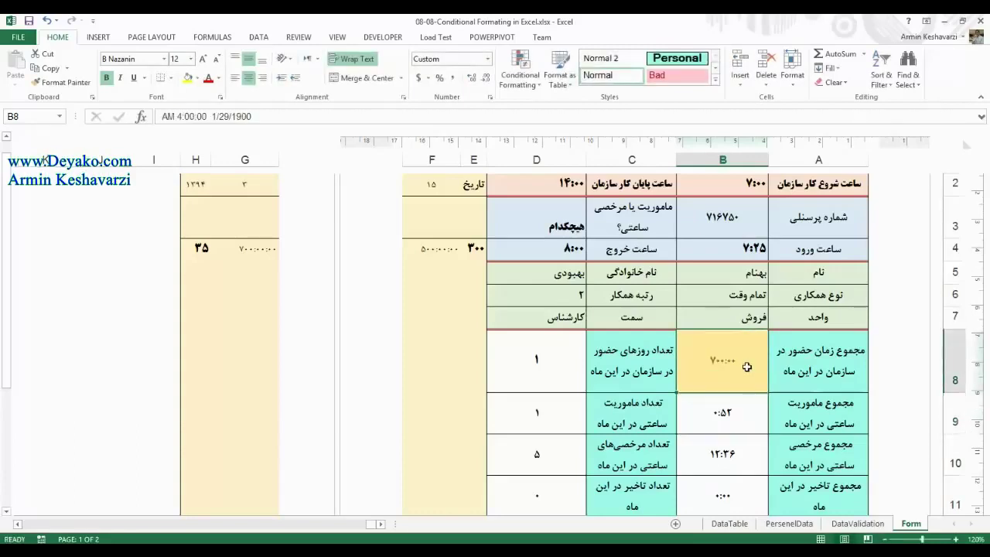
{"action": "type", "text": "7"}
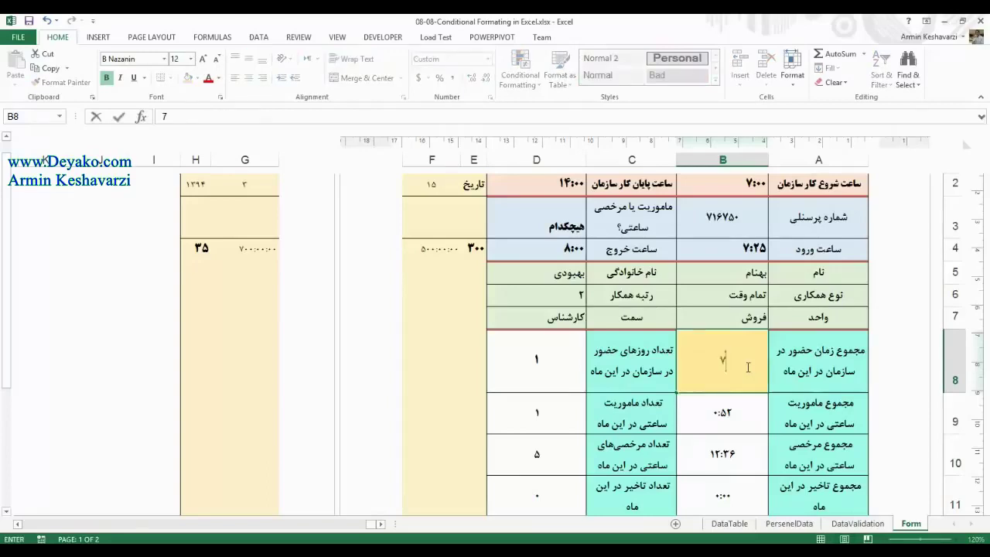
{"action": "key", "text": "BackSpace"}
{"action": "key", "text": "BackSpace"}
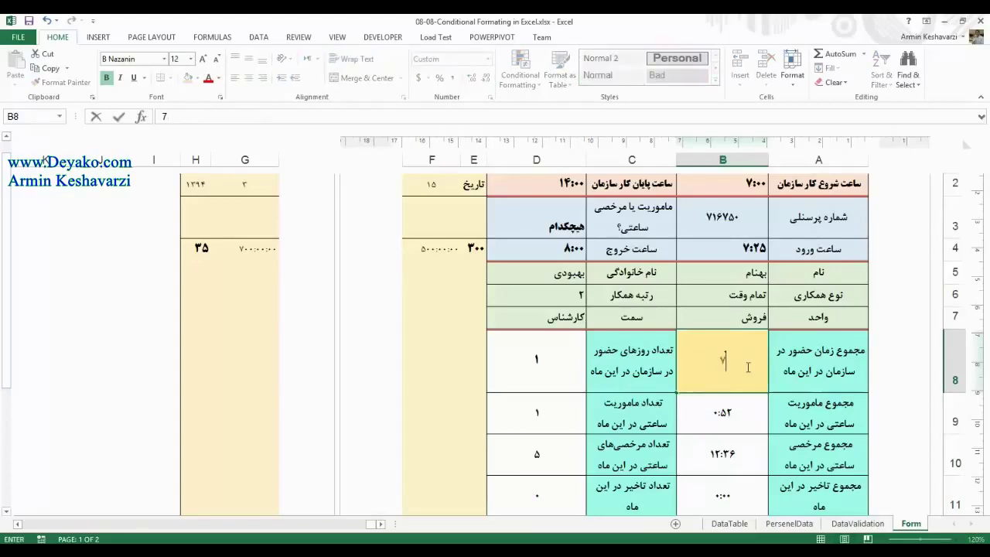
{"action": "type", "text": "50:00"}
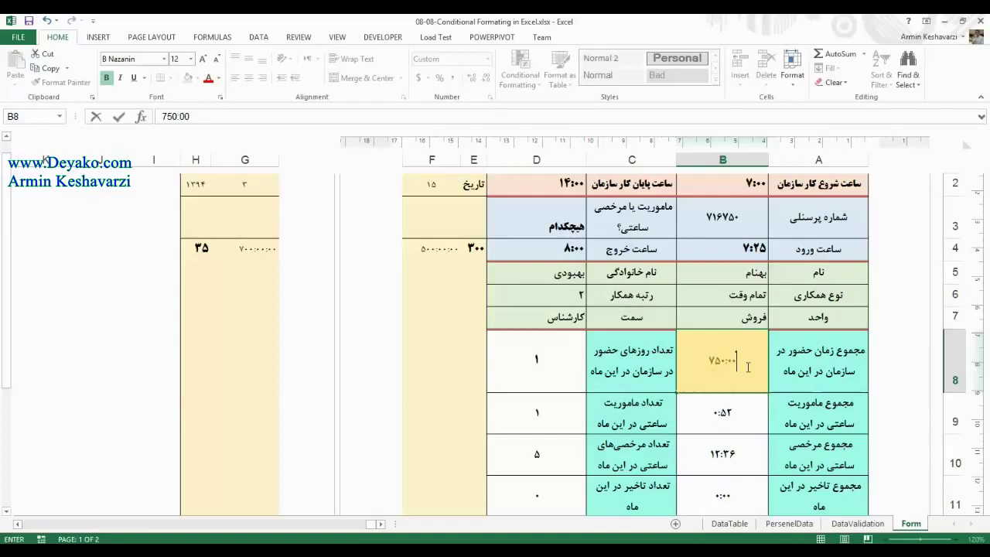
{"action": "type", "text": ":00"}
{"action": "key", "text": "Return"}
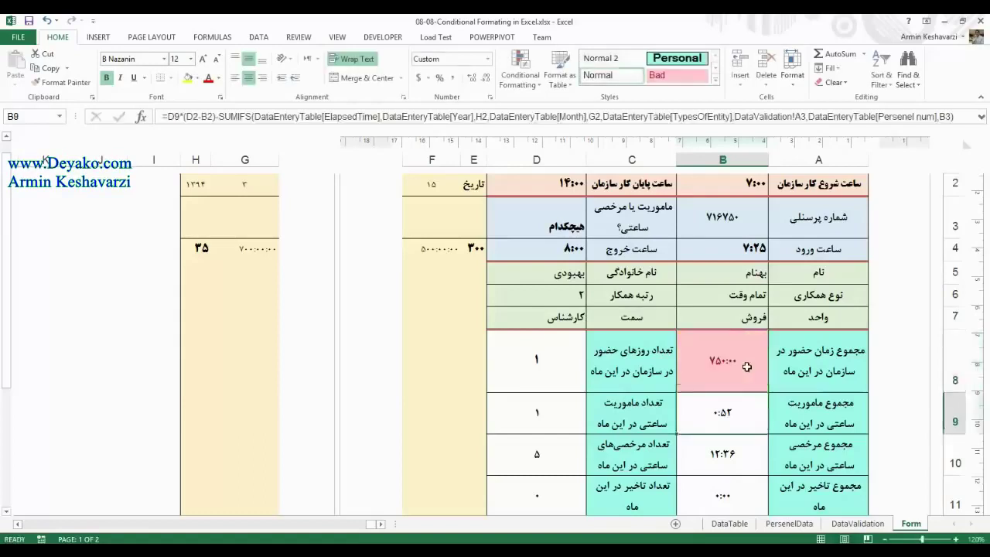
{"action": "left_click", "coordinate": [747, 367]}
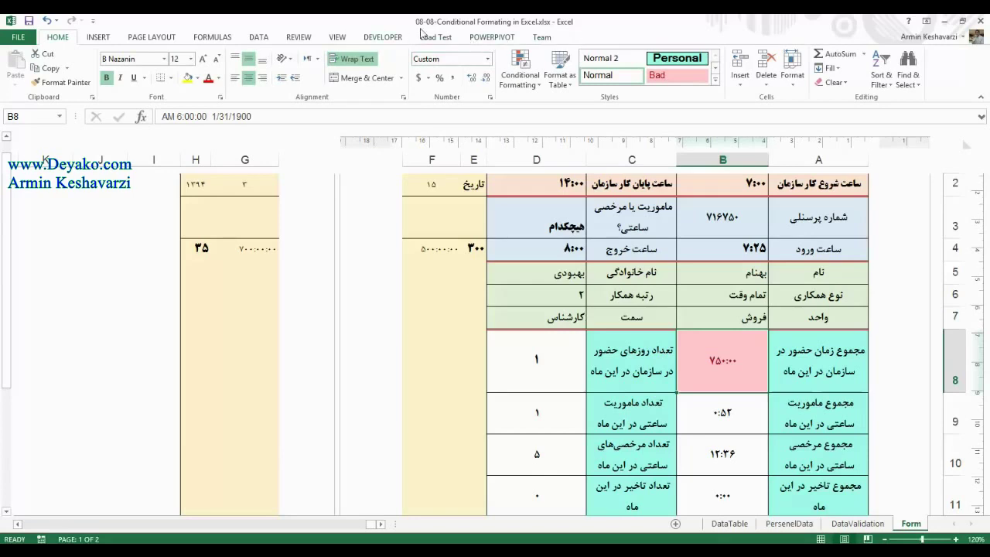
Step: Bring up the Conditional Formatting Rules Manager listing B8's rules
{"action": "left_click", "coordinate": [519, 68]}
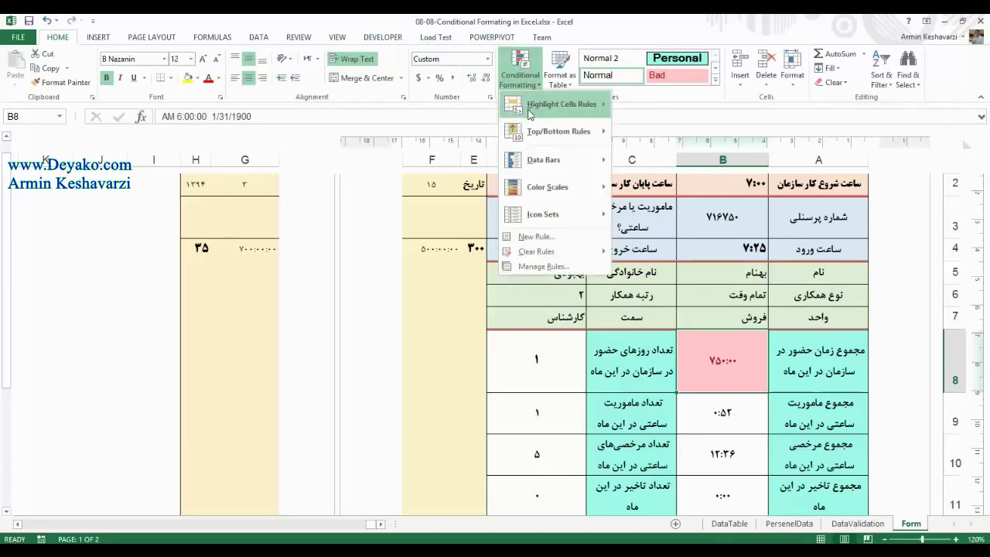
{"action": "mouse_move", "coordinate": [607, 116]}
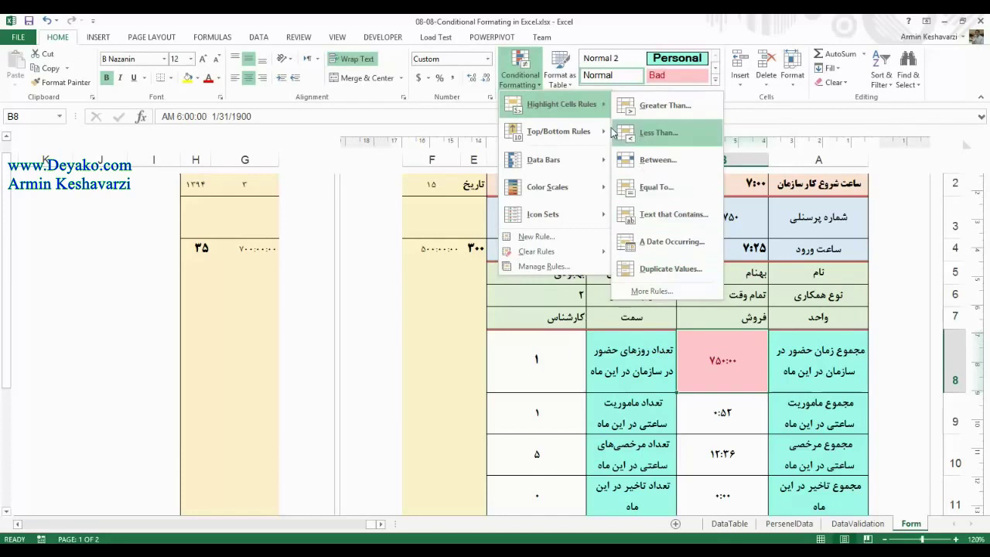
{"action": "key", "text": "Escape"}
{"action": "key", "text": "Escape"}
{"action": "left_click", "coordinate": [726, 422]}
{"action": "left_click", "coordinate": [730, 359]}
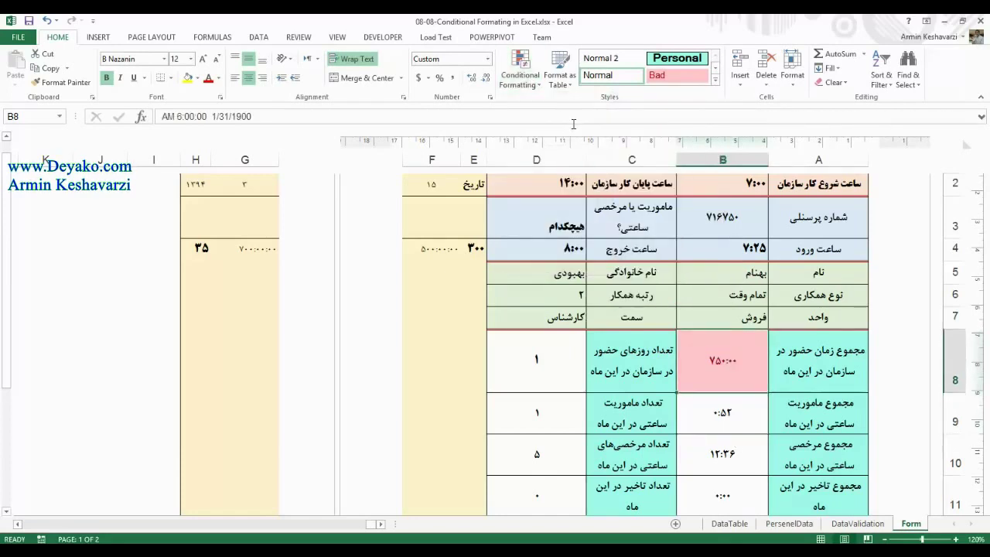
{"action": "left_click", "coordinate": [535, 82]}
{"action": "mouse_move", "coordinate": [535, 100]}
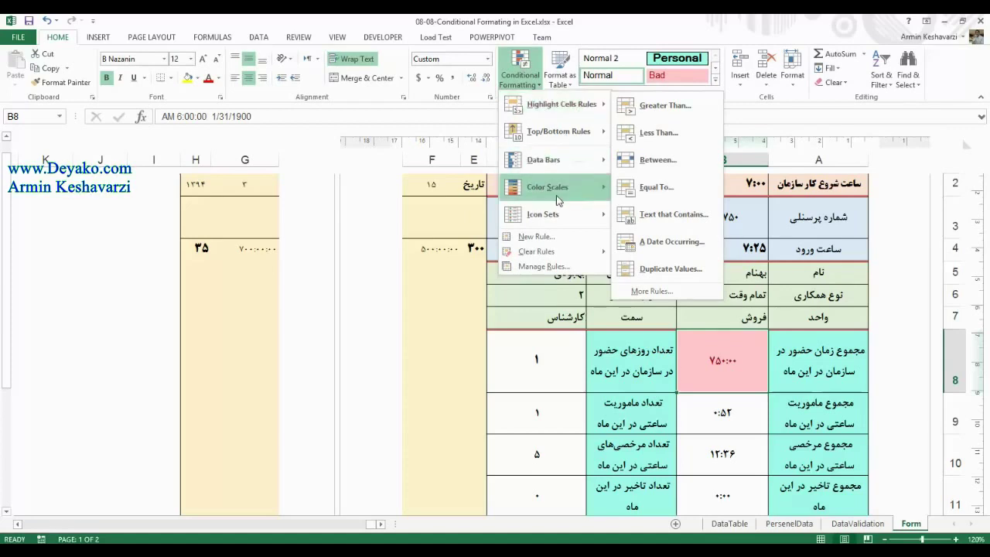
{"action": "mouse_move", "coordinate": [549, 252]}
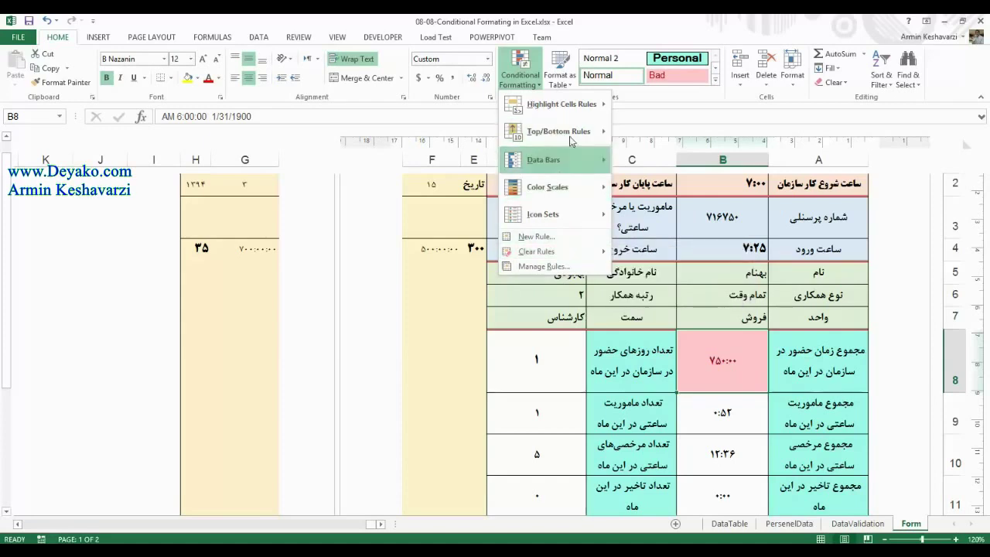
{"action": "mouse_move", "coordinate": [551, 221]}
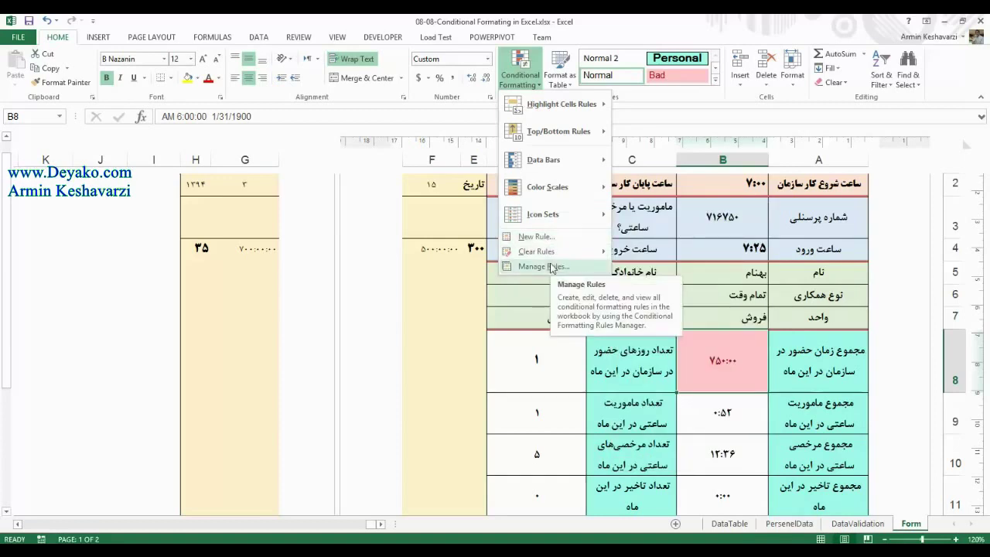
{"action": "left_click", "coordinate": [551, 267]}
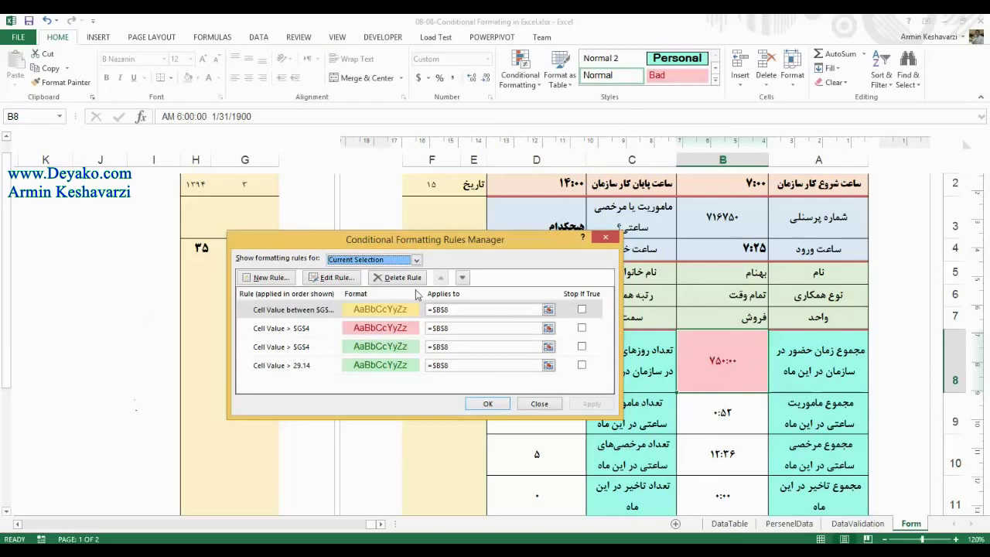
Step: Delete the pink '> $G$4' rule and the '> 29.14' rule, then apply
{"action": "left_click", "coordinate": [387, 328]}
{"action": "left_click", "coordinate": [402, 277]}
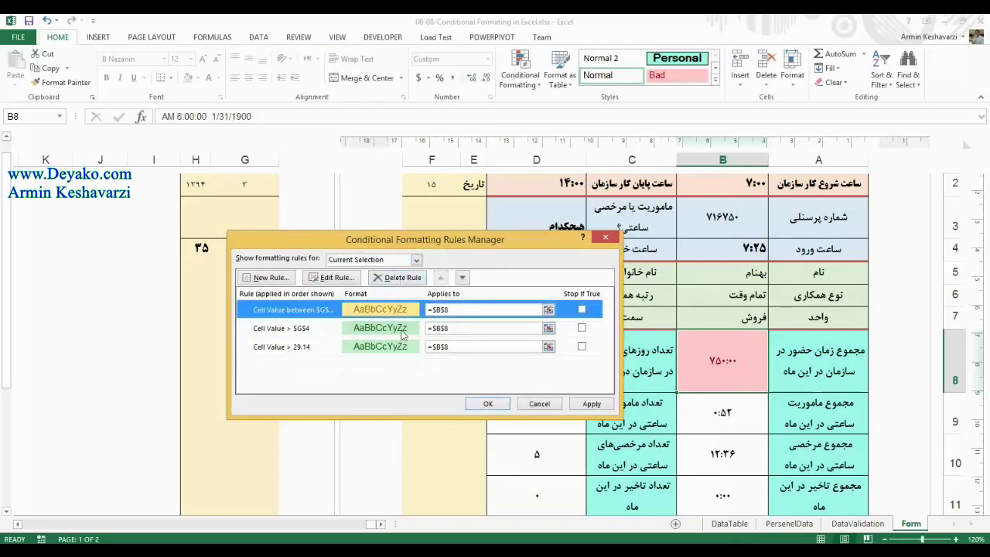
{"action": "left_click", "coordinate": [402, 346]}
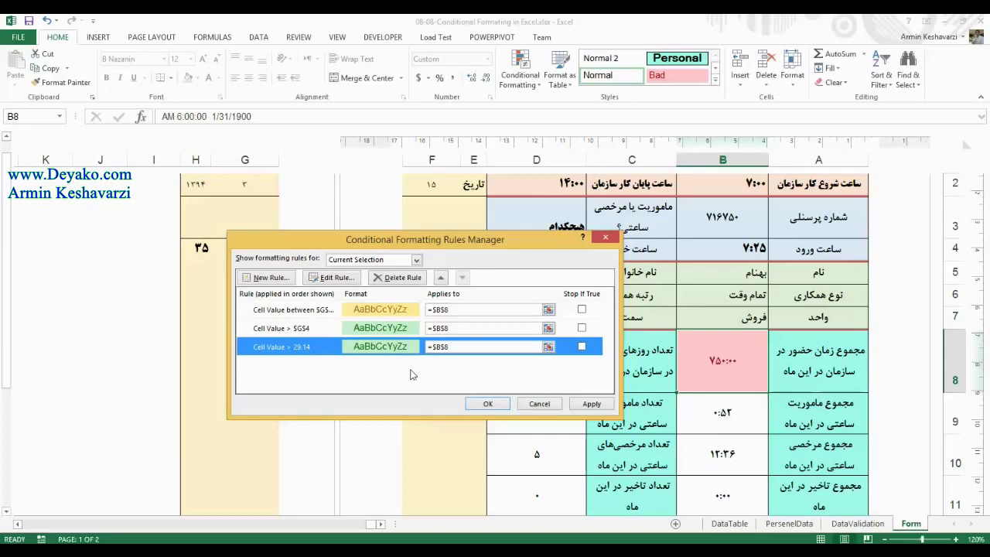
{"action": "left_click", "coordinate": [410, 282]}
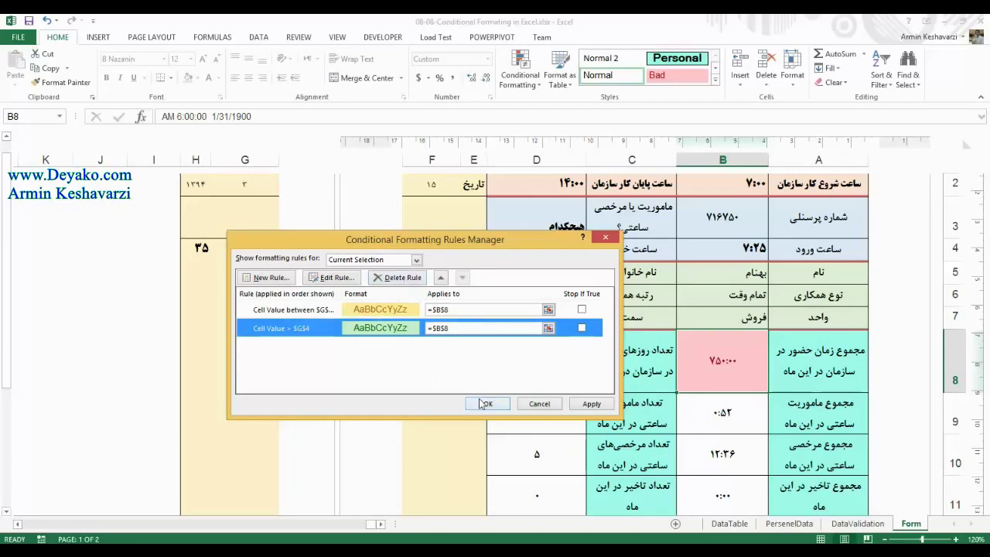
{"action": "left_click", "coordinate": [597, 405]}
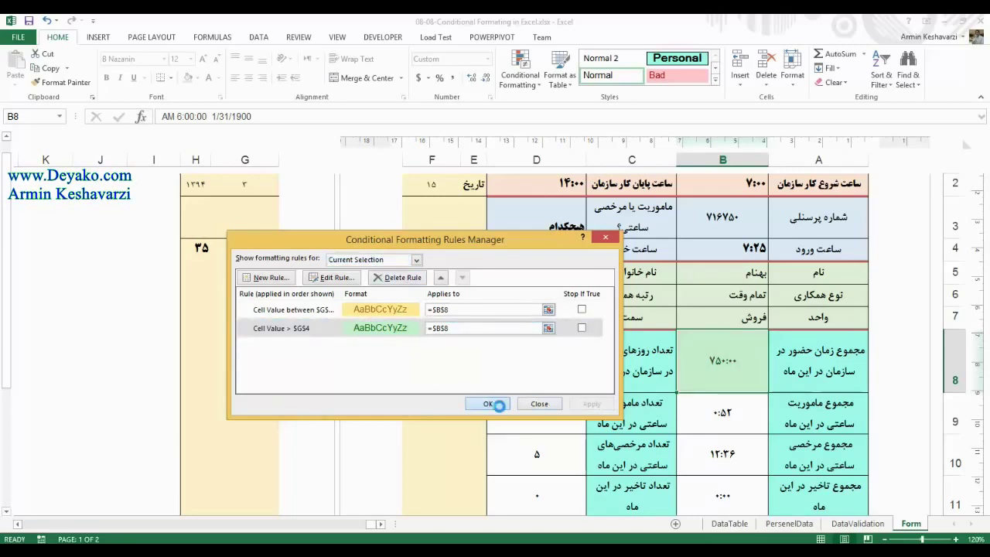
{"action": "left_click", "coordinate": [488, 403]}
{"action": "left_click", "coordinate": [703, 416]}
{"action": "left_click", "coordinate": [728, 361]}
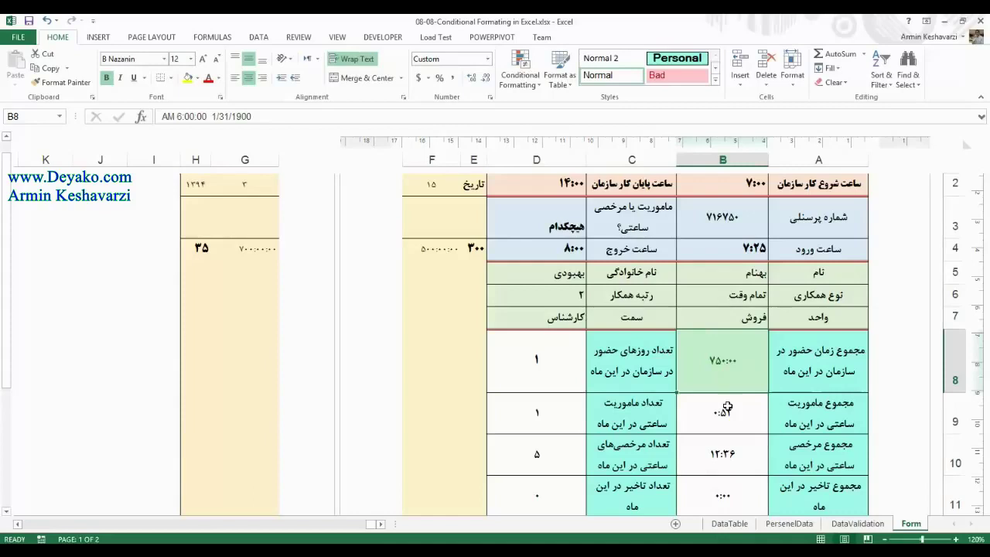
Step: Enter 600:00 and then 700:00 as test values in B8
{"action": "type", "text": "60000"}
{"action": "key", "text": "Return"}
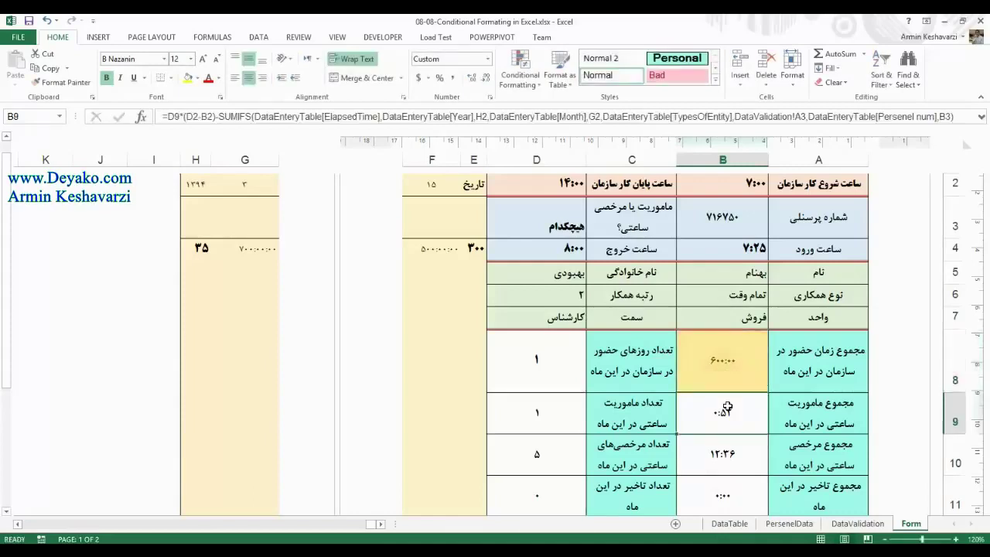
{"action": "left_click", "coordinate": [732, 356]}
{"action": "type", "text": "700:00"}
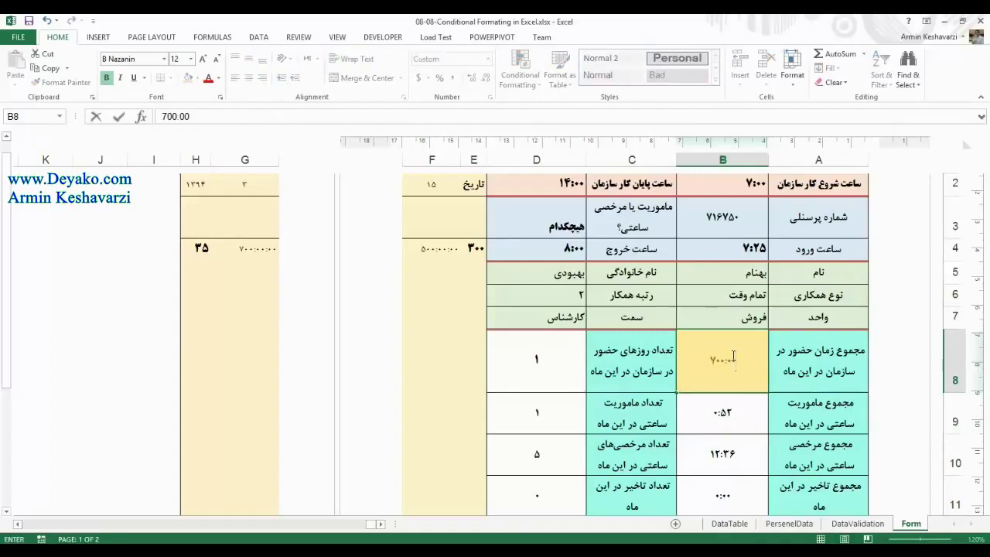
{"action": "key", "text": "Return"}
{"action": "left_click", "coordinate": [731, 355]}
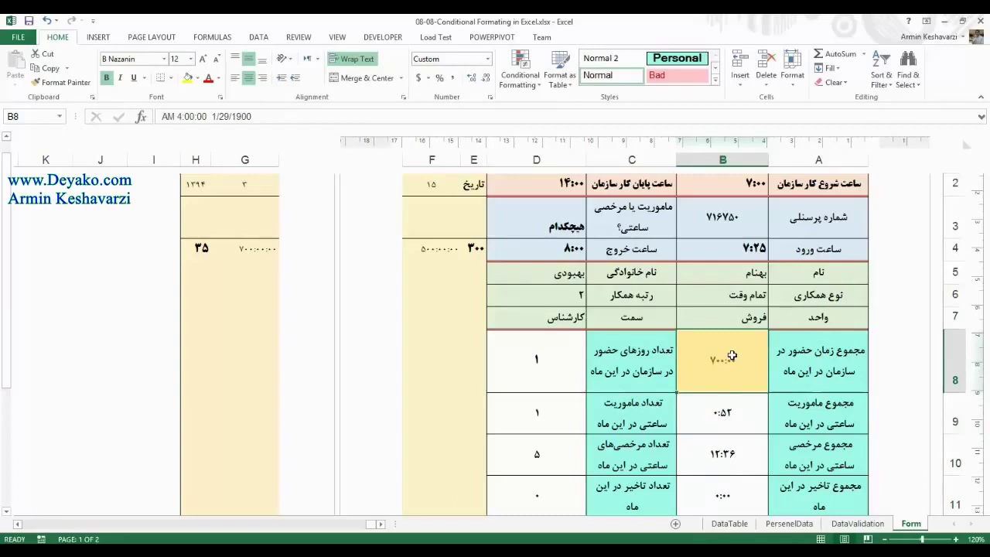
Step: Review B8's two remaining rules in the Rules Manager and close it
{"action": "left_click", "coordinate": [529, 77]}
{"action": "left_click", "coordinate": [564, 273]}
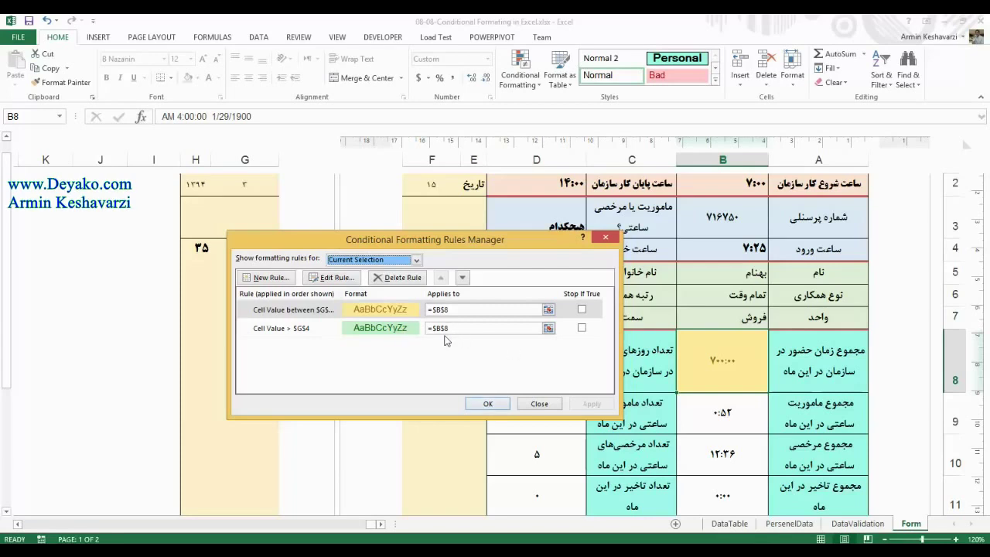
{"action": "left_click", "coordinate": [526, 404]}
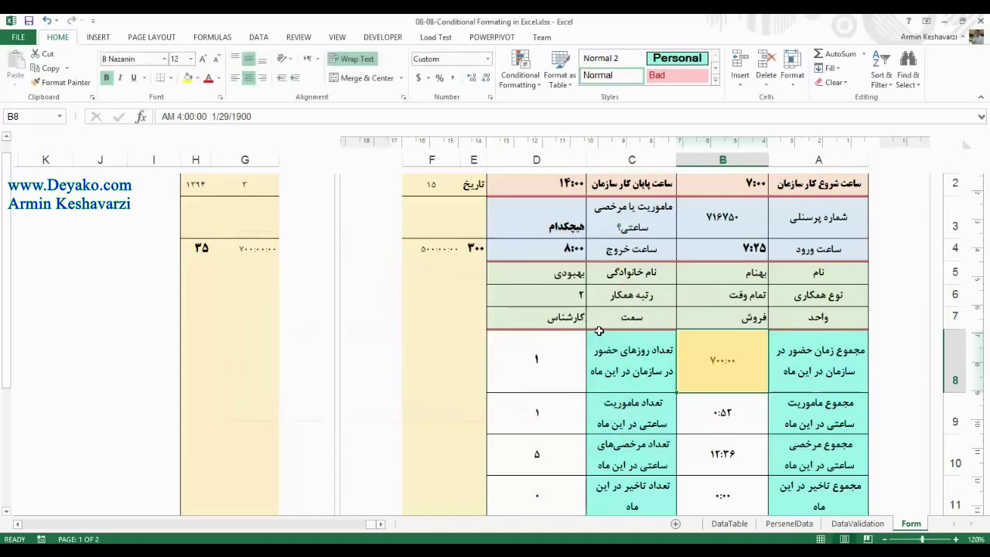
Step: Add a Less Than rule on B8 against =$F$4 with Light Red Fill and Dark Red Text
{"action": "left_click", "coordinate": [522, 79]}
{"action": "mouse_move", "coordinate": [557, 103]}
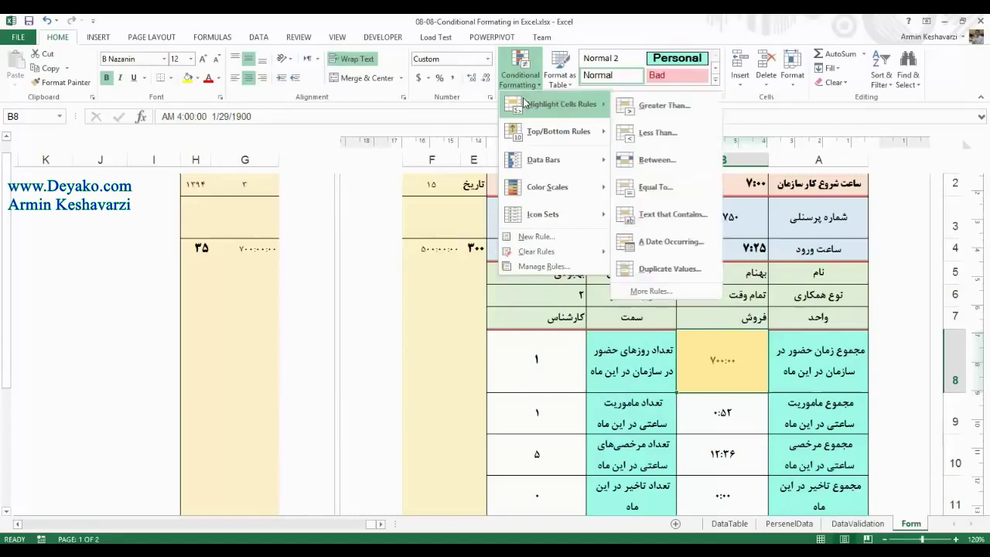
{"action": "left_click", "coordinate": [681, 133]}
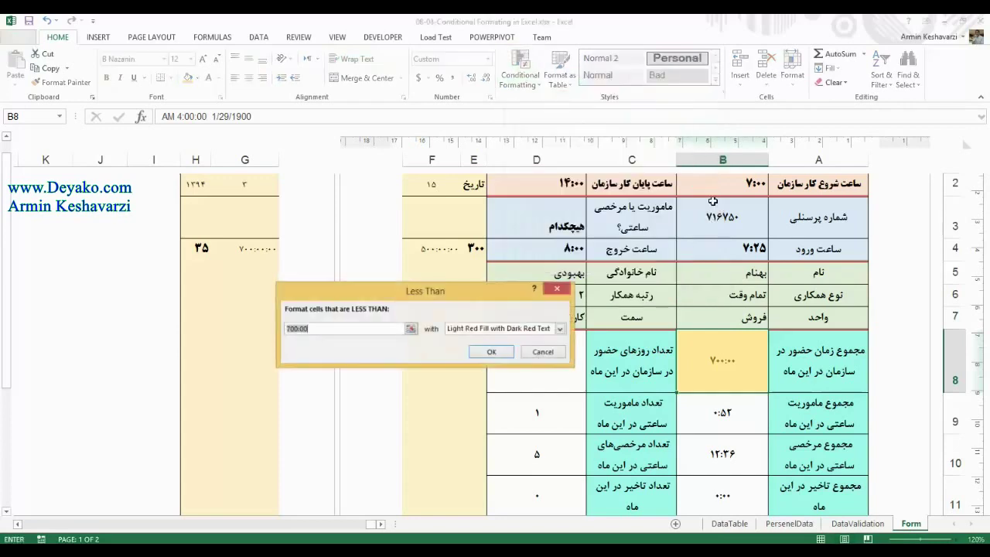
{"action": "left_click_drag", "start_coordinate": [461, 290], "coordinate": [481, 297]}
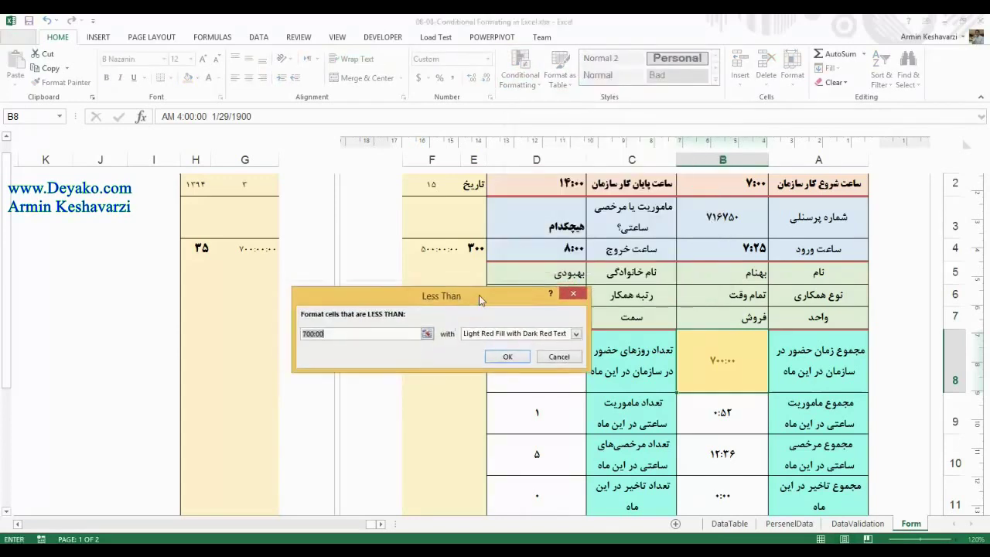
{"action": "left_click", "coordinate": [442, 248]}
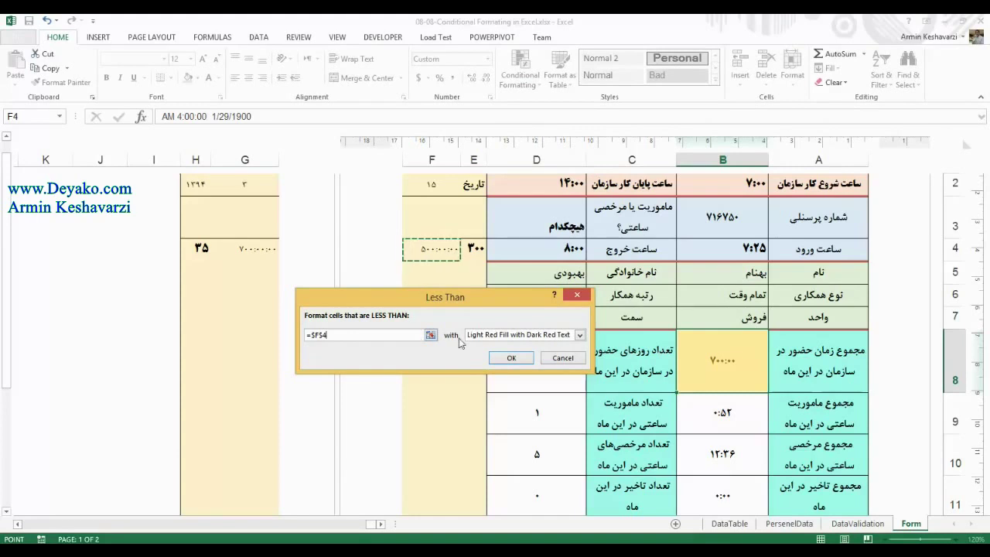
{"action": "left_click", "coordinate": [579, 335]}
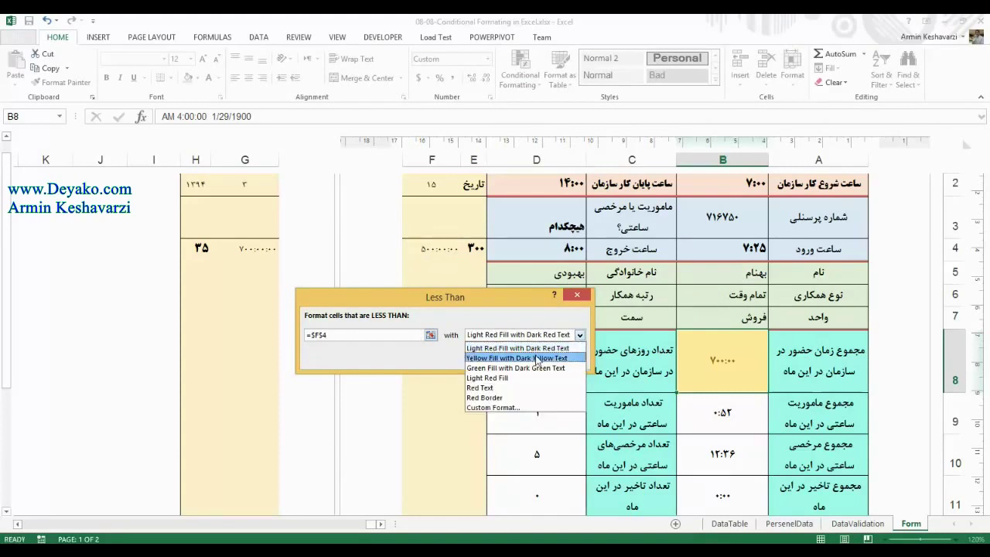
{"action": "left_click", "coordinate": [537, 348]}
{"action": "left_click", "coordinate": [514, 357]}
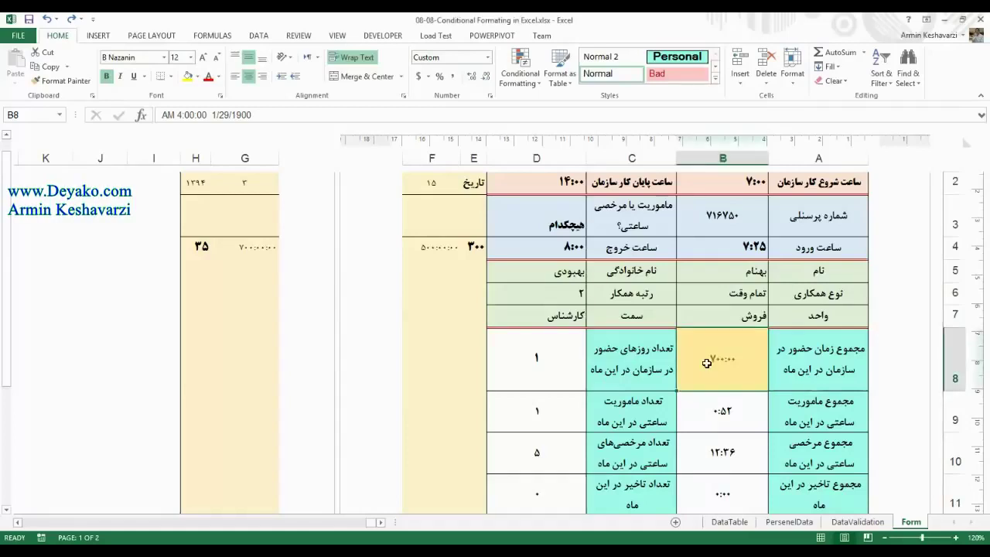
Step: Enter 450:00 as B8's attendance total so the below-$F$4 rule shades it light red
{"action": "type", "text": "450.00"}
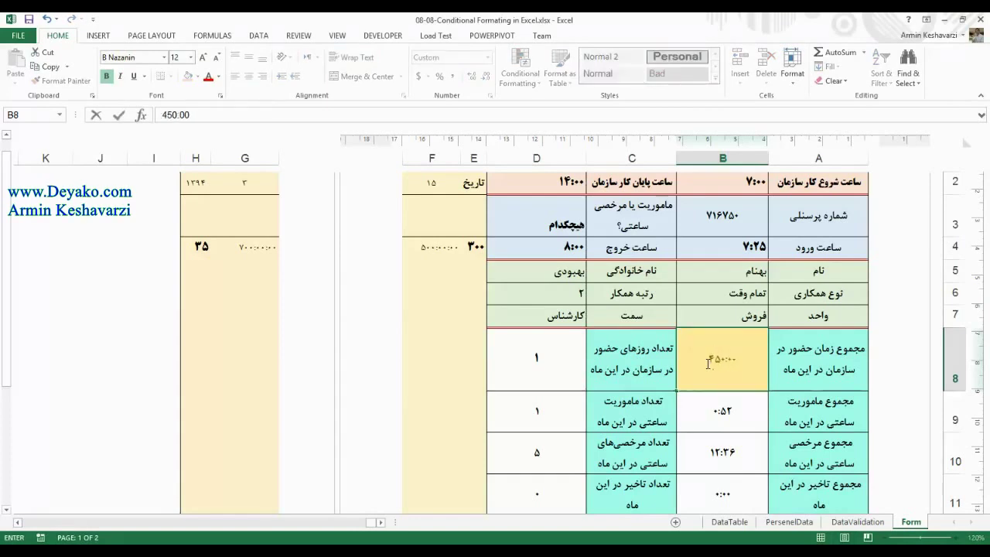
{"action": "key", "text": "Return"}
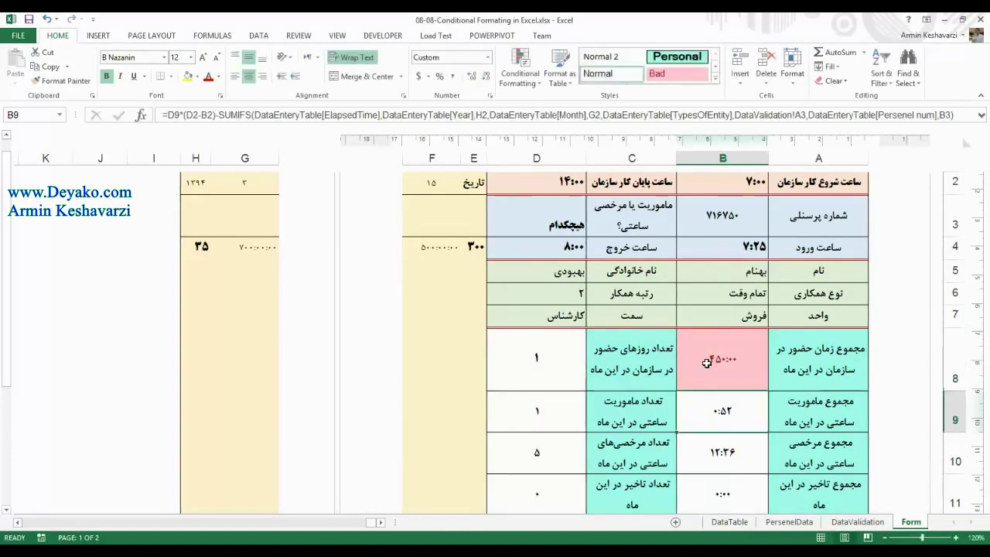
{"action": "left_click", "coordinate": [706, 363]}
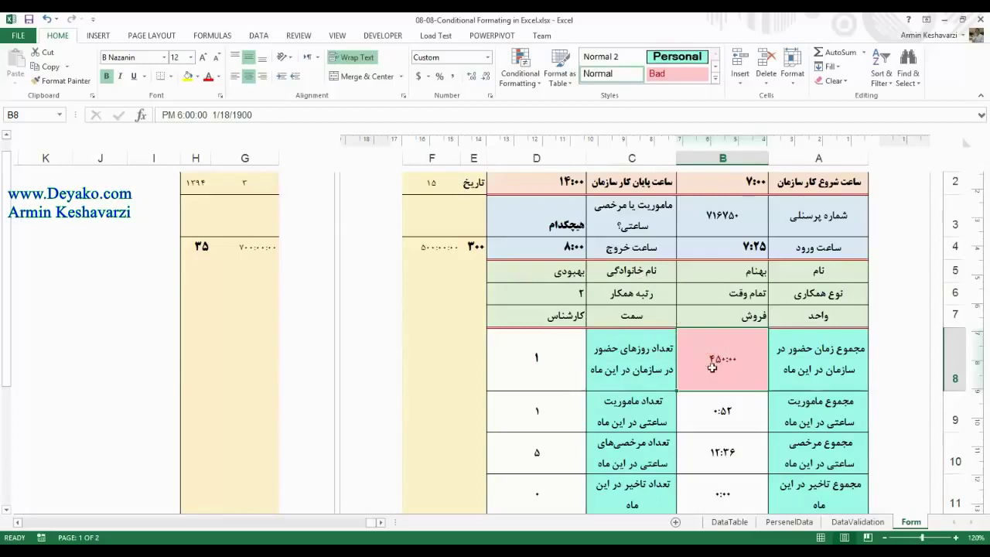
{"action": "left_click", "coordinate": [530, 82]}
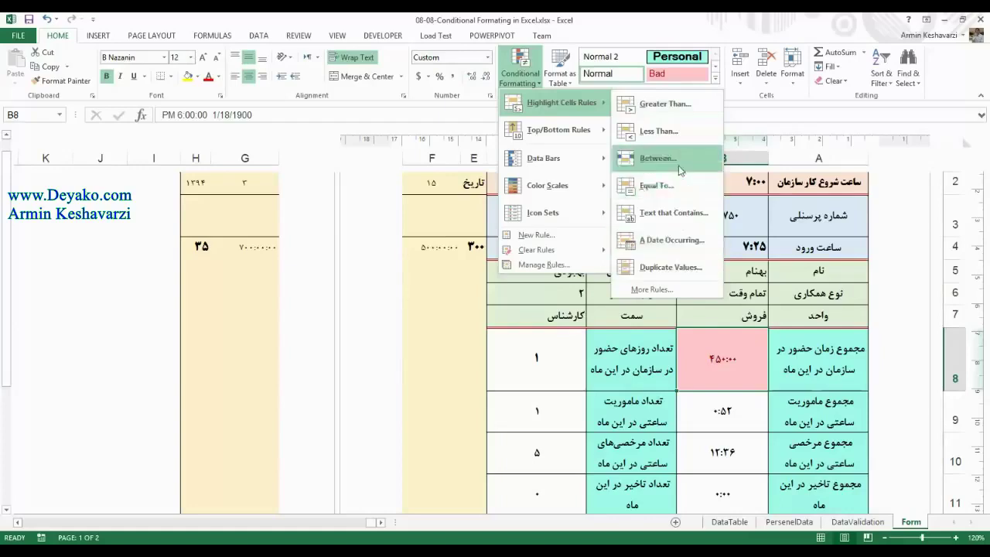
{"action": "left_click", "coordinate": [702, 362]}
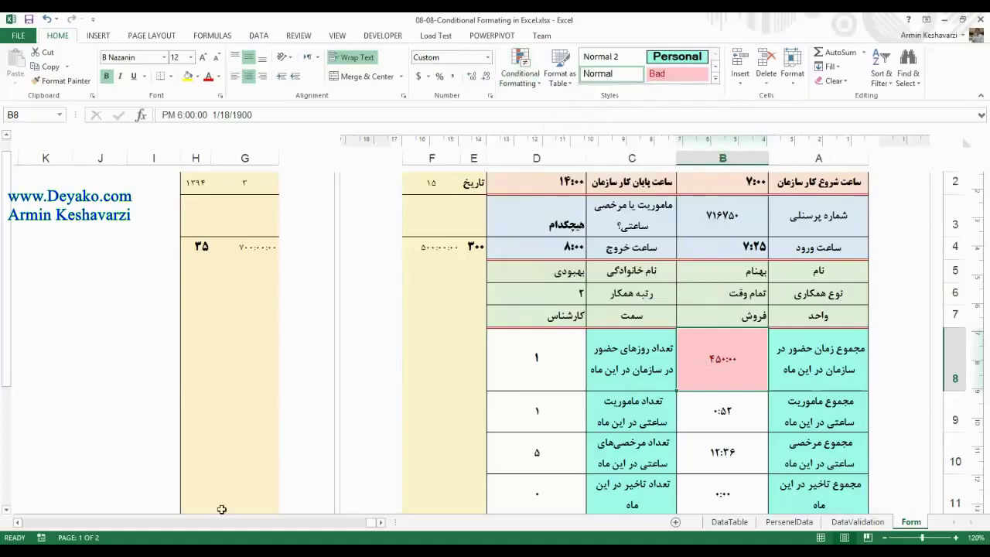
{"action": "key", "text": "Left"}
{"action": "key", "text": "Left"}
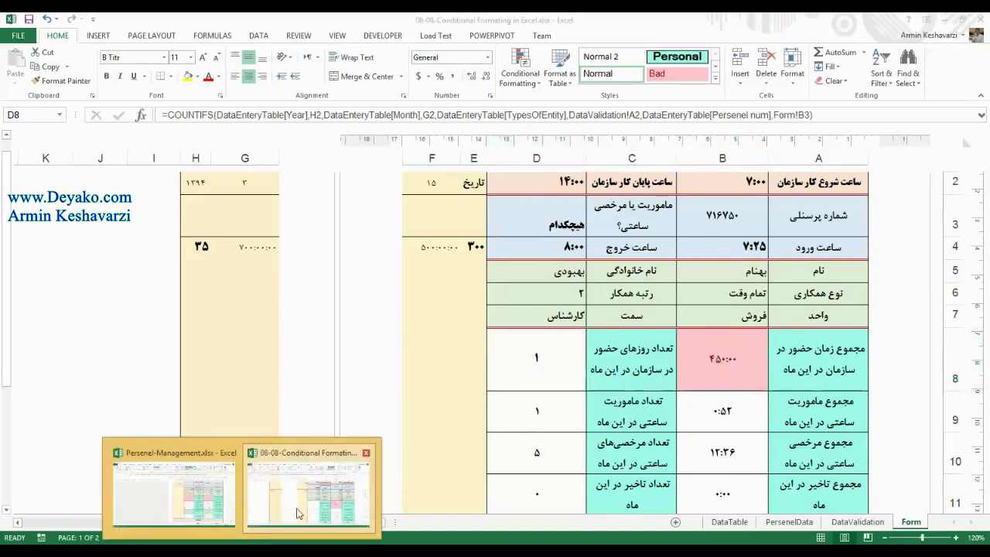
Step: Switch to Persenel-Management.xlsx and step through cells D8 to D10 of its finished form
{"action": "left_click", "coordinate": [207, 507]}
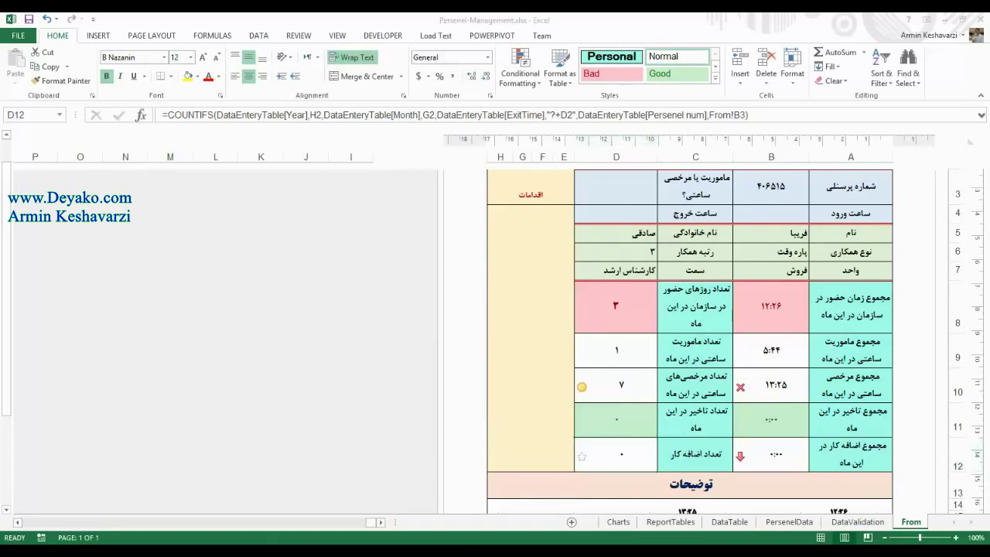
{"action": "left_click", "coordinate": [325, 497]}
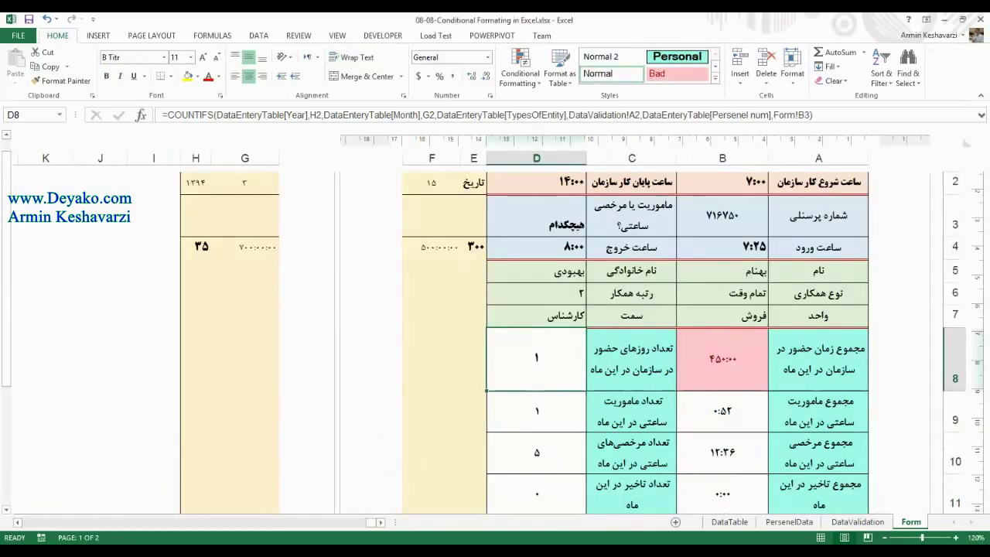
{"action": "mouse_move", "coordinate": [208, 542]}
{"action": "left_click", "coordinate": [185, 495]}
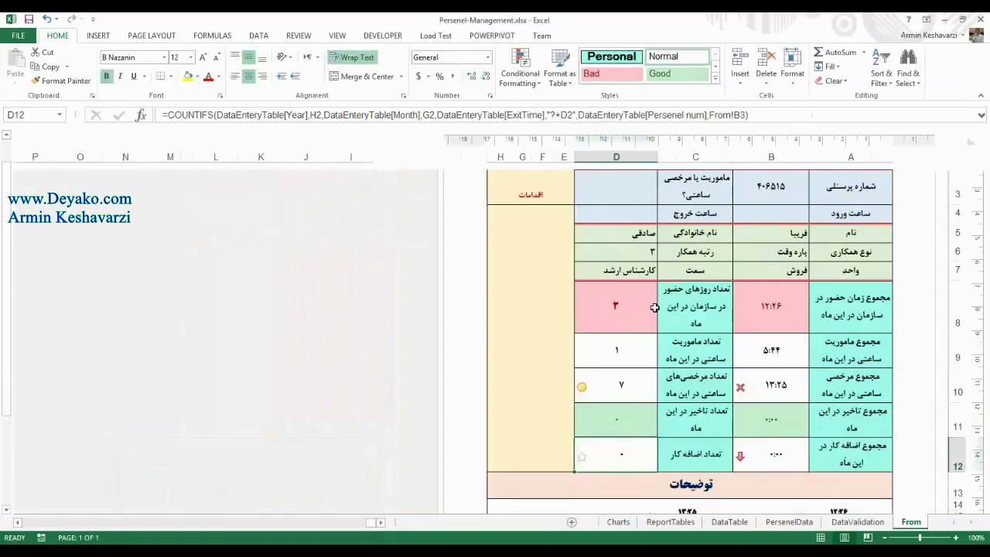
{"action": "left_click", "coordinate": [731, 304]}
{"action": "key", "text": "Left"}
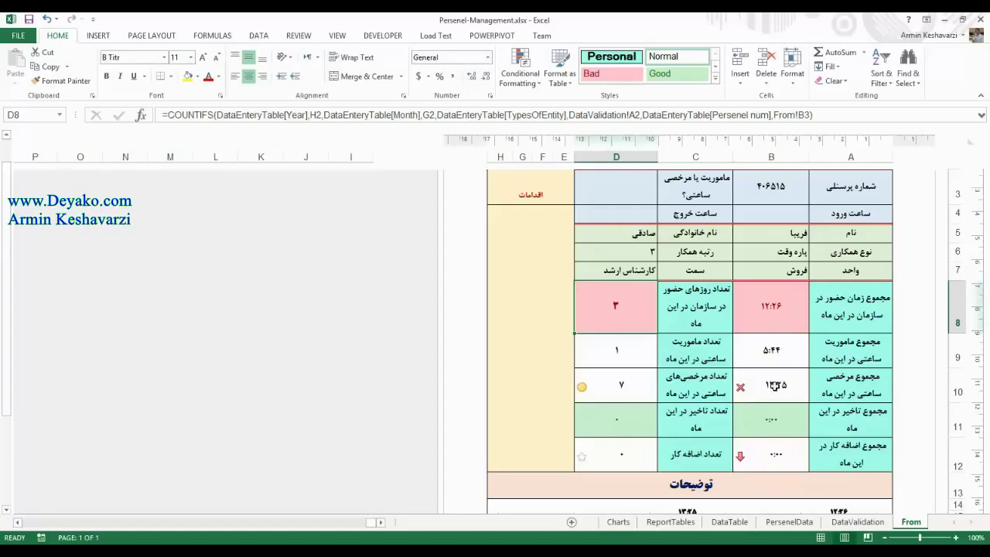
{"action": "key", "text": "Down"}
{"action": "key", "text": "Down"}
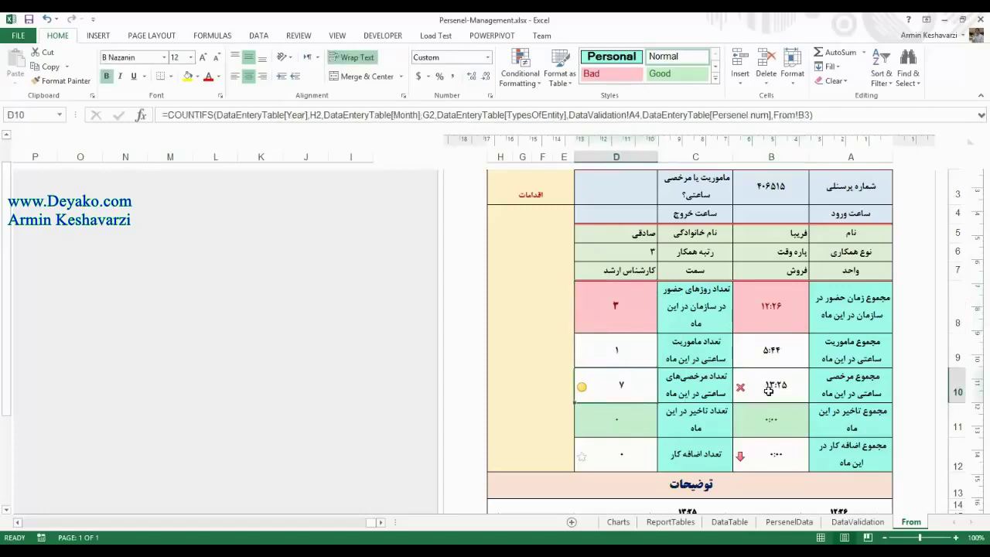
{"action": "left_click", "coordinate": [943, 20]}
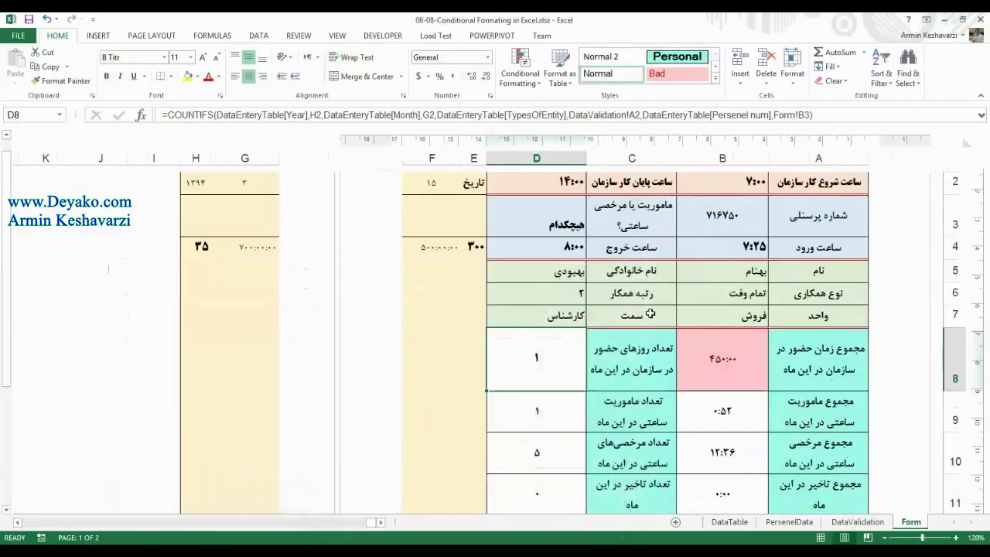
{"action": "left_click", "coordinate": [727, 451]}
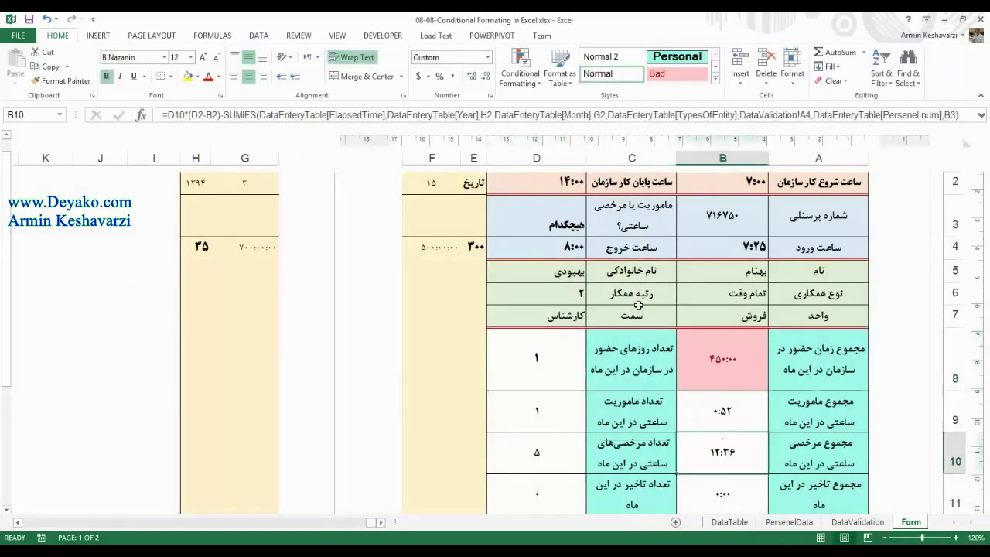
{"action": "left_click", "coordinate": [536, 63]}
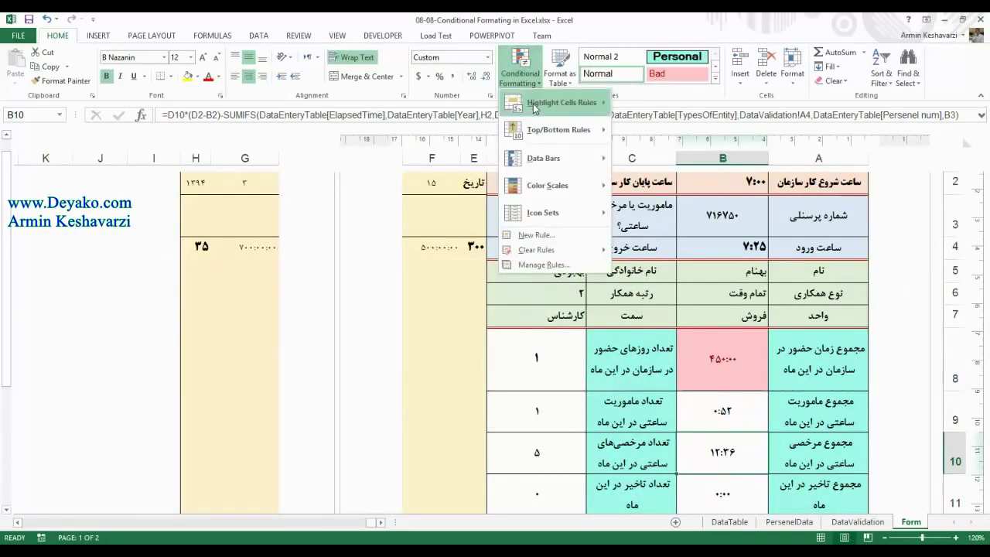
{"action": "mouse_move", "coordinate": [546, 189]}
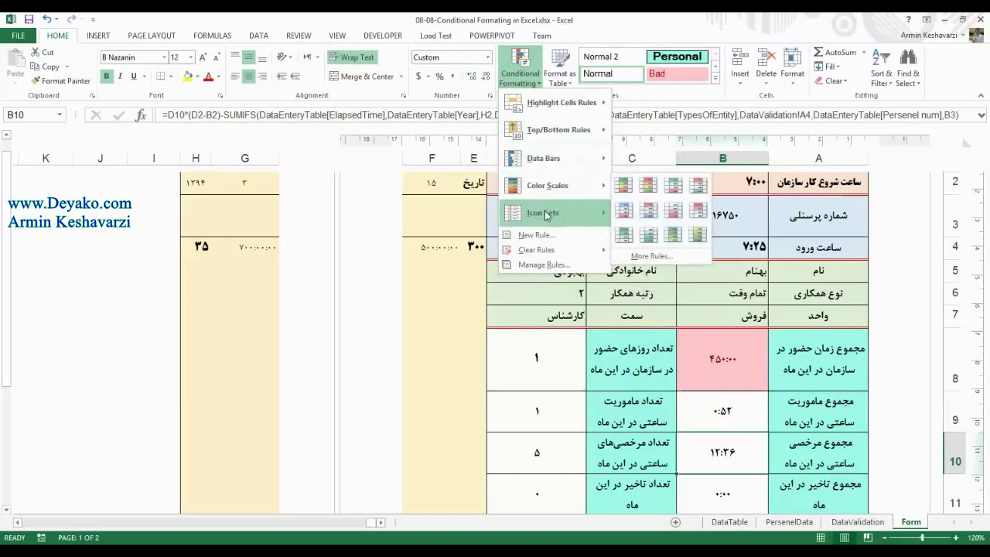
{"action": "mouse_move", "coordinate": [547, 213]}
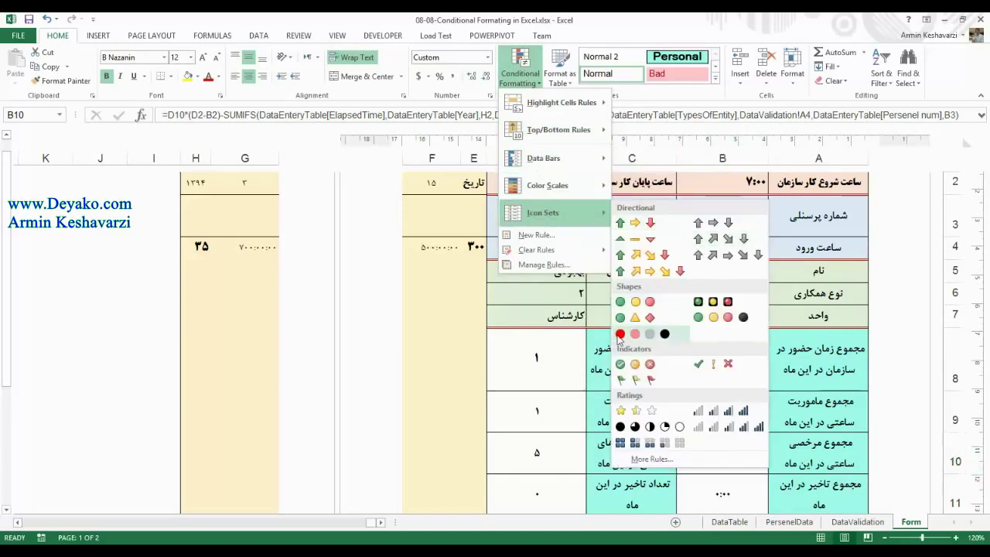
{"action": "left_click", "coordinate": [520, 442]}
{"action": "mouse_move", "coordinate": [178, 550]}
{"action": "left_click", "coordinate": [166, 487]}
{"action": "left_click", "coordinate": [770, 381]}
{"action": "key", "text": "Left"}
{"action": "key", "text": "Left"}
{"action": "key", "text": "Down"}
{"action": "key", "text": "Down"}
{"action": "left_click", "coordinate": [773, 440]}
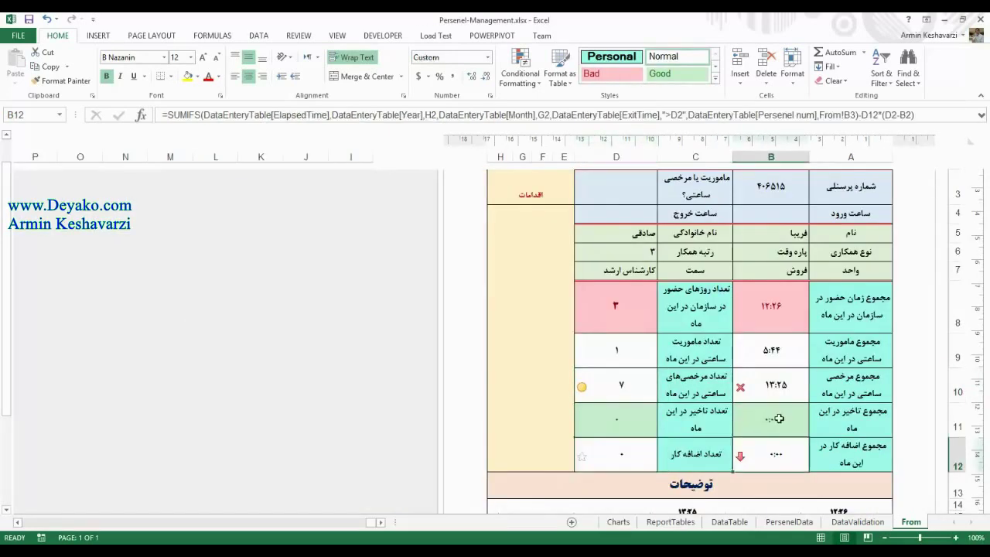
Step: Inspect the SUMIFS and count formulas in B11 and D11 of the finished form
{"action": "left_click", "coordinate": [774, 413]}
{"action": "left_click", "coordinate": [586, 407]}
{"action": "left_click", "coordinate": [744, 418]}
{"action": "left_click", "coordinate": [762, 323]}
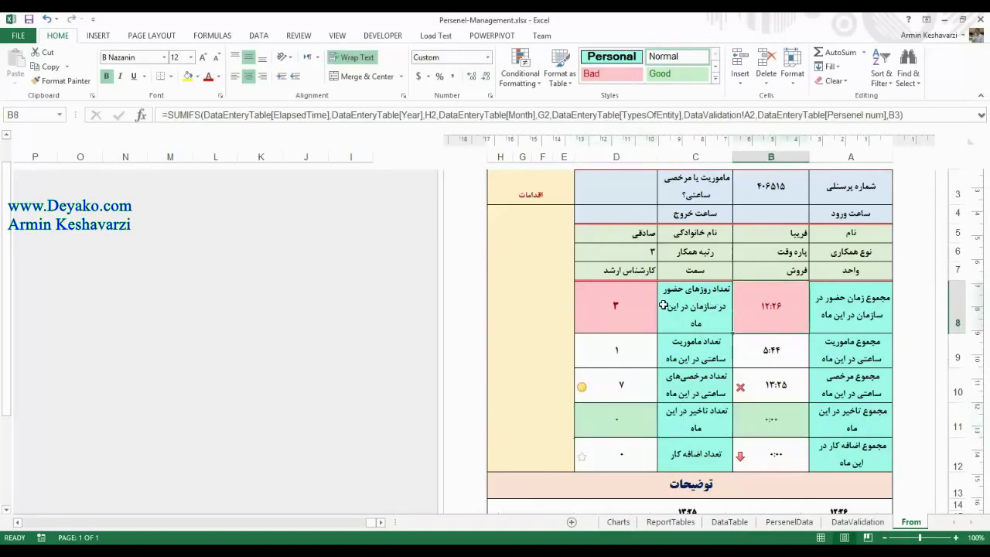
{"action": "left_click", "coordinate": [616, 417]}
{"action": "left_click", "coordinate": [739, 422]}
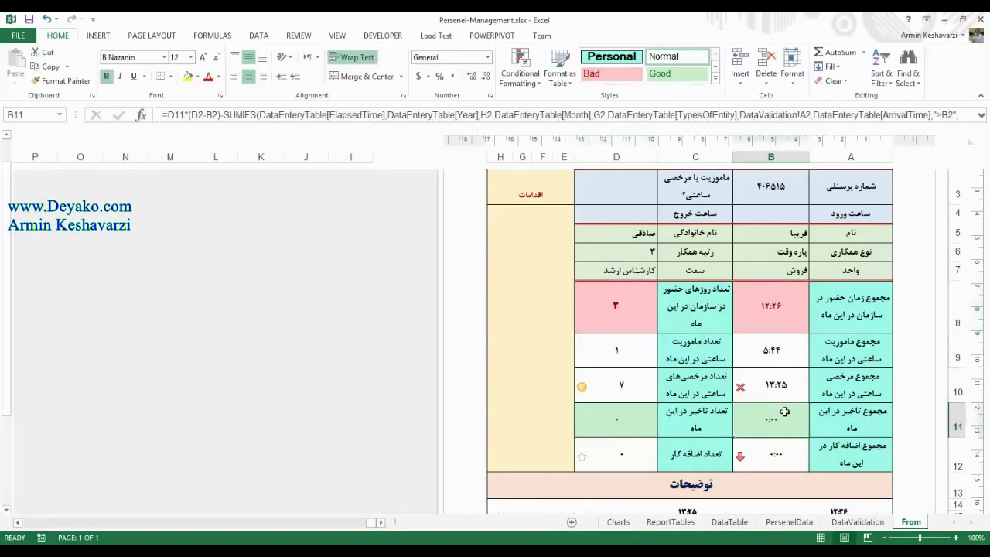
{"action": "left_click", "coordinate": [600, 411]}
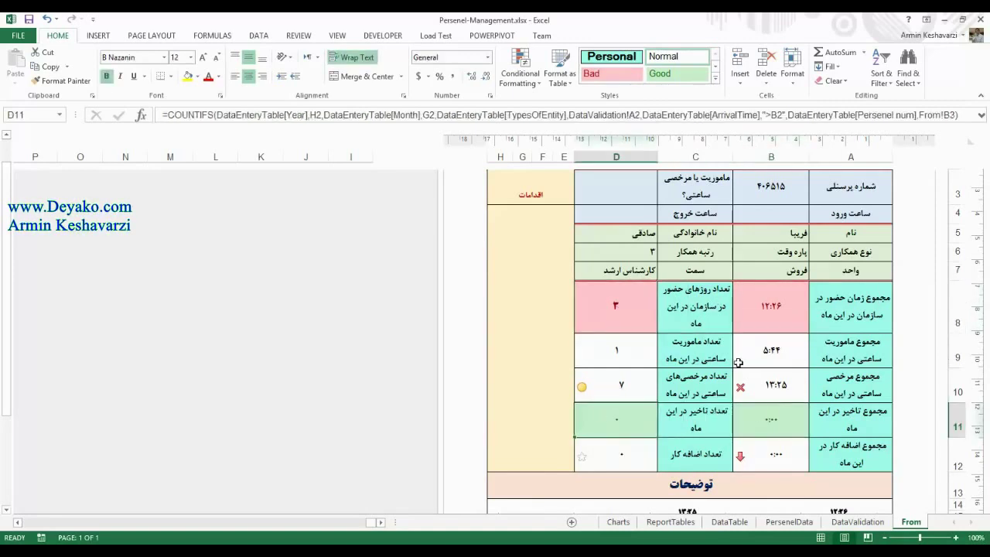
Step: Check the formulas in B8, D8, B10, D10, B12 and D12, then return to the 08-08 workbook
{"action": "left_click", "coordinate": [797, 306]}
{"action": "left_click", "coordinate": [623, 321]}
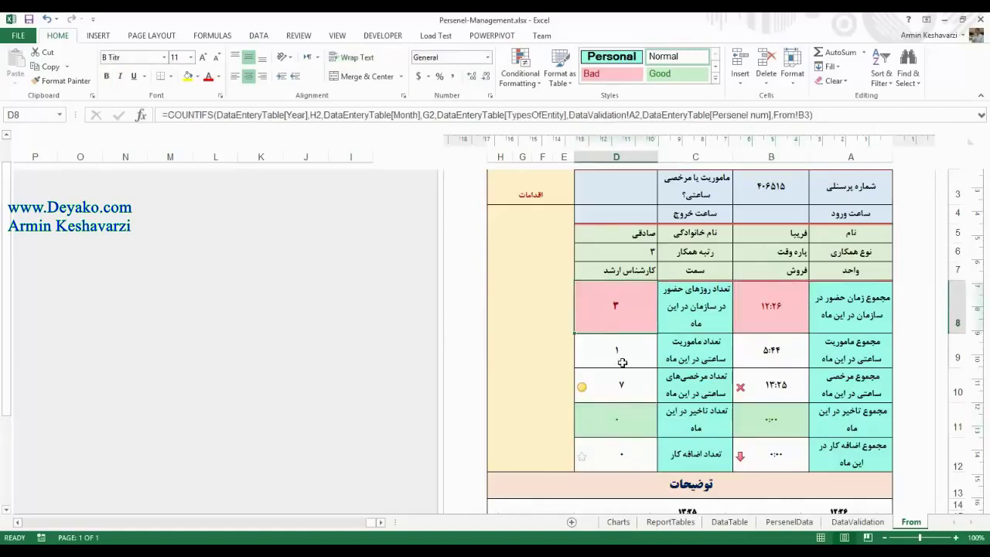
{"action": "left_click", "coordinate": [621, 414]}
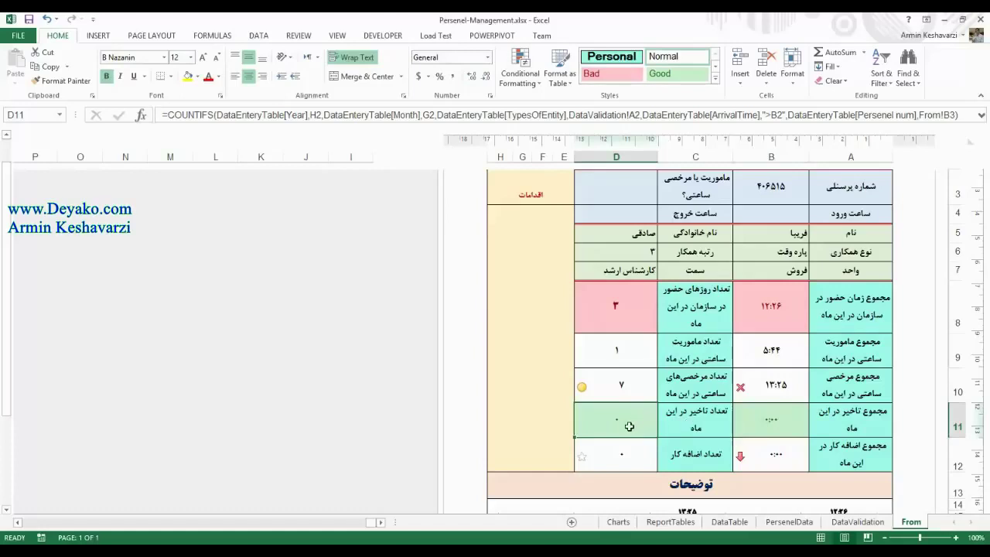
{"action": "left_click", "coordinate": [773, 418]}
{"action": "left_click", "coordinate": [606, 388]}
{"action": "left_click", "coordinate": [773, 385]}
{"action": "left_click", "coordinate": [773, 454]}
{"action": "left_click", "coordinate": [636, 458]}
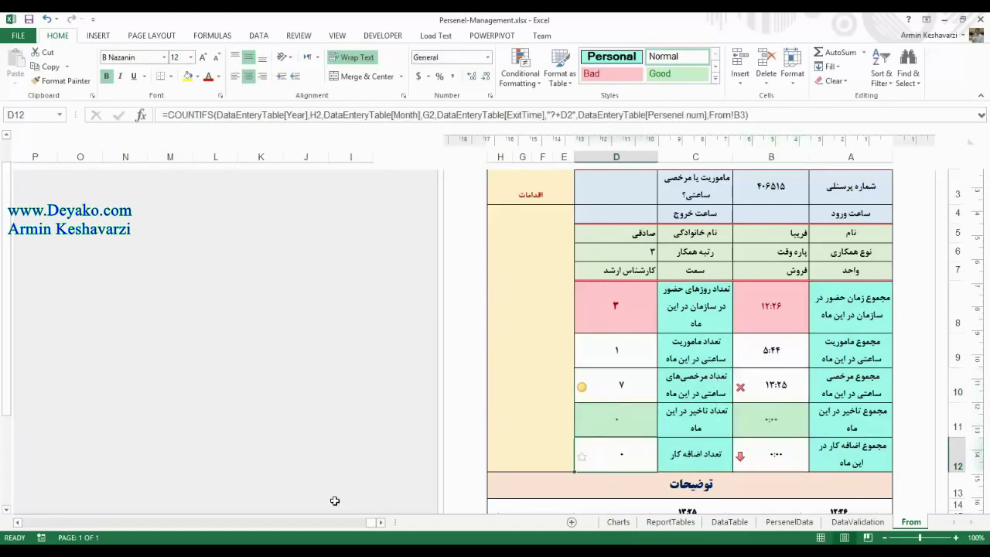
{"action": "left_click", "coordinate": [296, 503]}
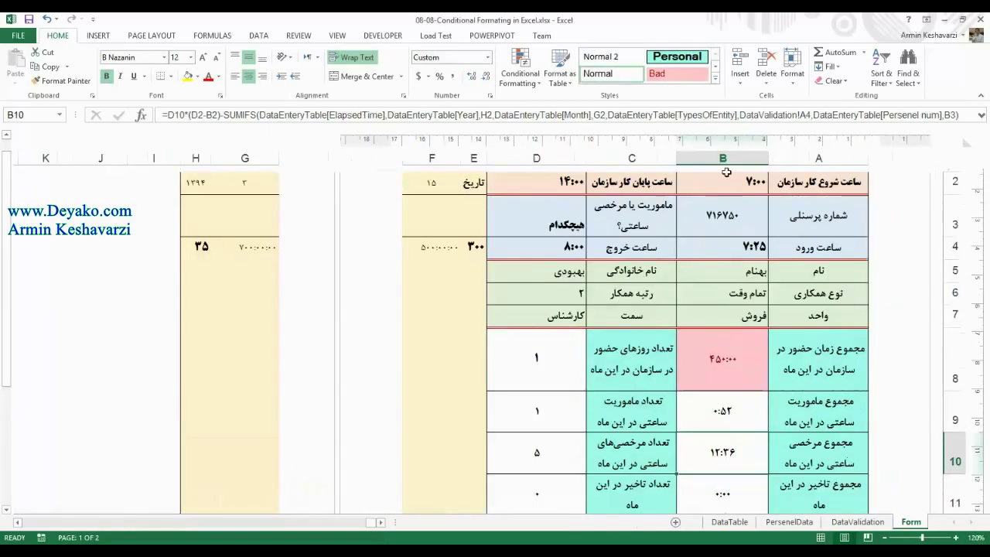
Step: Browse the Conditional Formatting Top/Bottom Rules menu without adding a rule
{"action": "left_click", "coordinate": [520, 71]}
{"action": "mouse_move", "coordinate": [539, 128]}
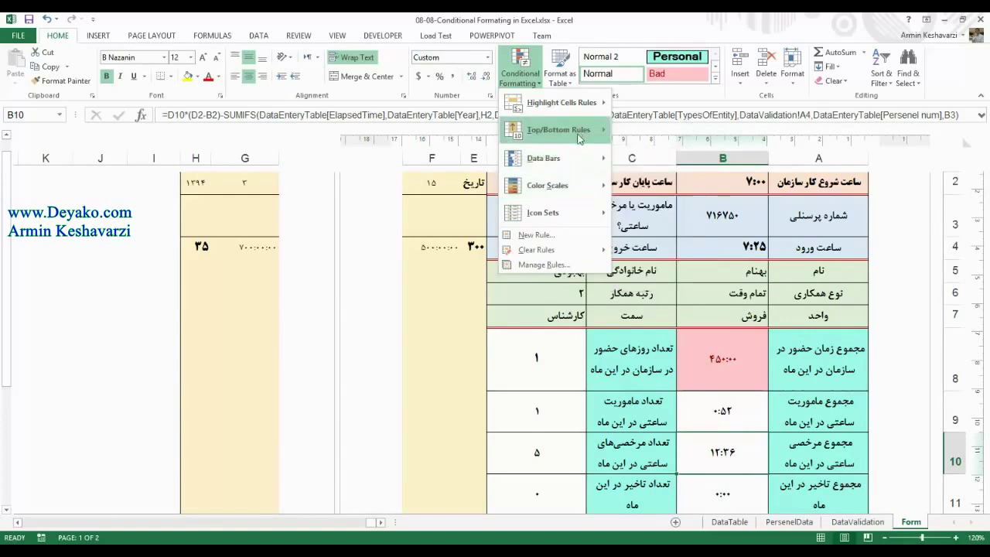
{"action": "mouse_move", "coordinate": [578, 137]}
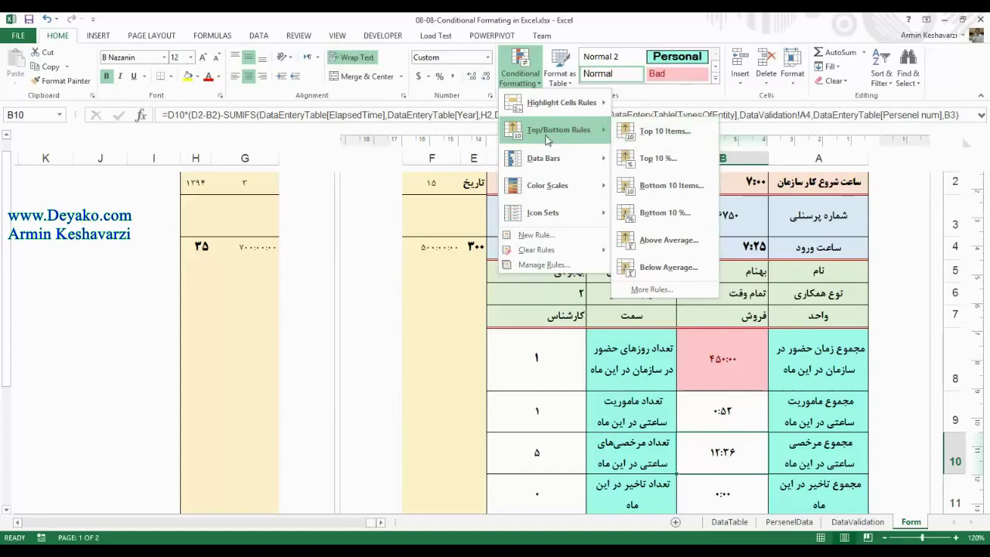
{"action": "left_click", "coordinate": [722, 378]}
Step: Apply a Top 5 Items rule with a custom yellow fill to B2:B12
{"action": "left_click_drag", "start_coordinate": [739, 188], "coordinate": [720, 418]}
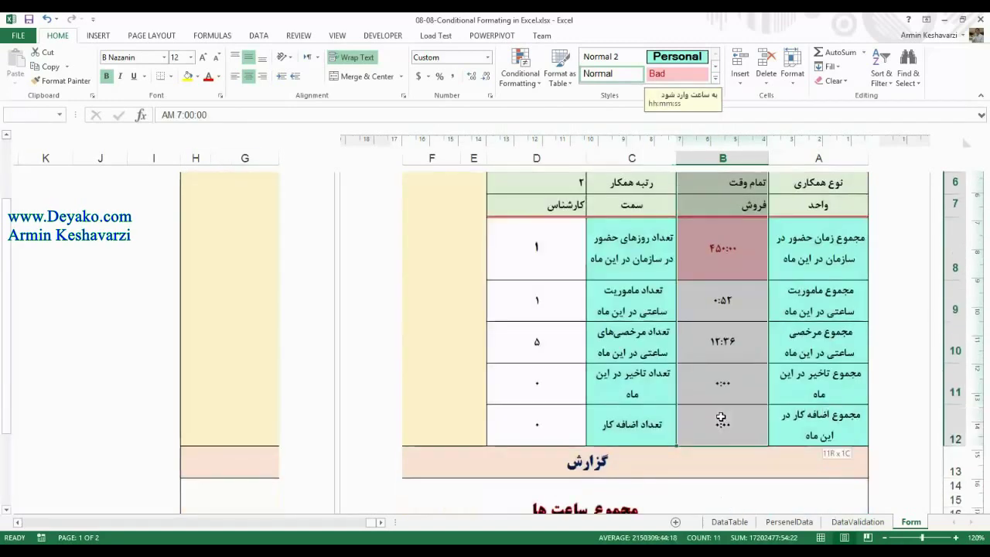
{"action": "scroll", "coordinate": [587, 340], "scroll_direction": "up", "scroll_amount": 2}
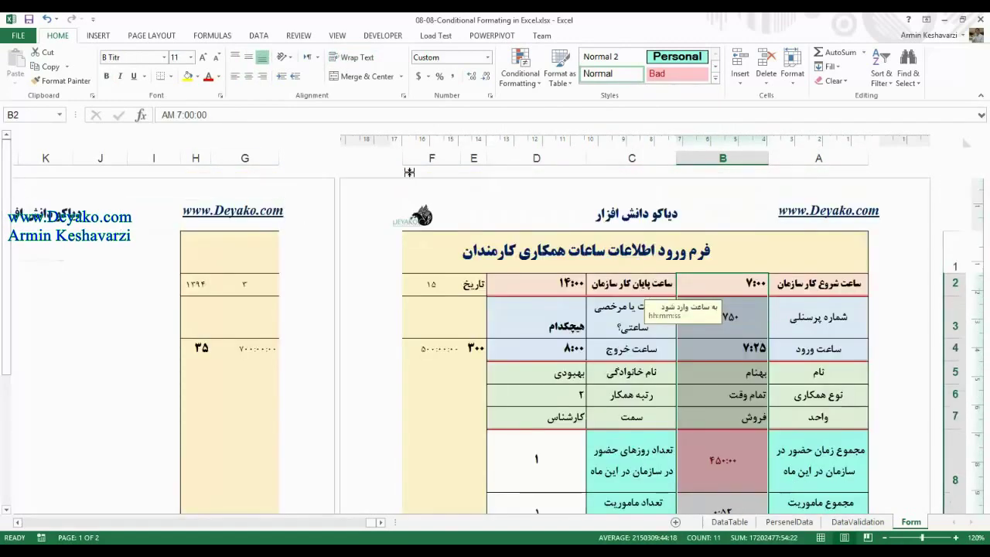
{"action": "left_click", "coordinate": [519, 68]}
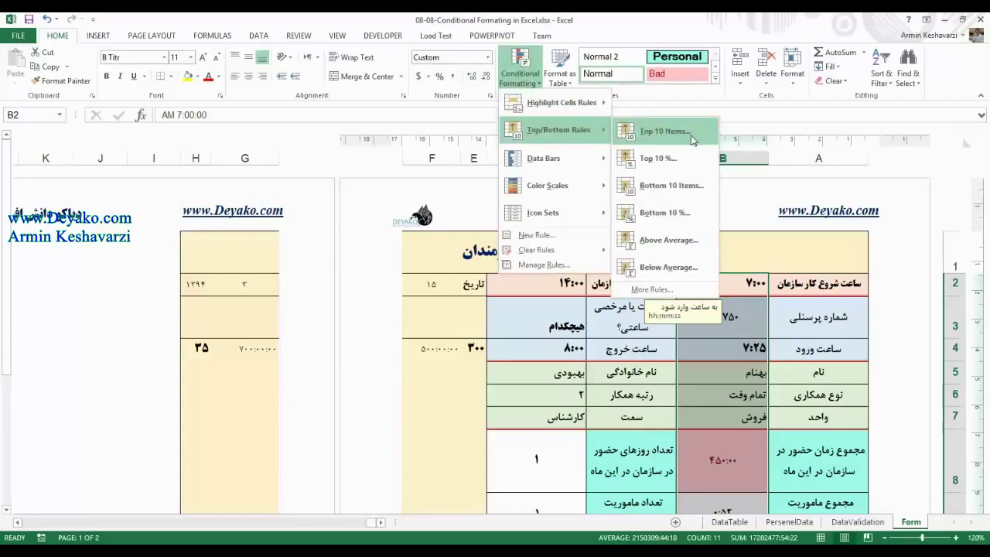
{"action": "left_click", "coordinate": [664, 131]}
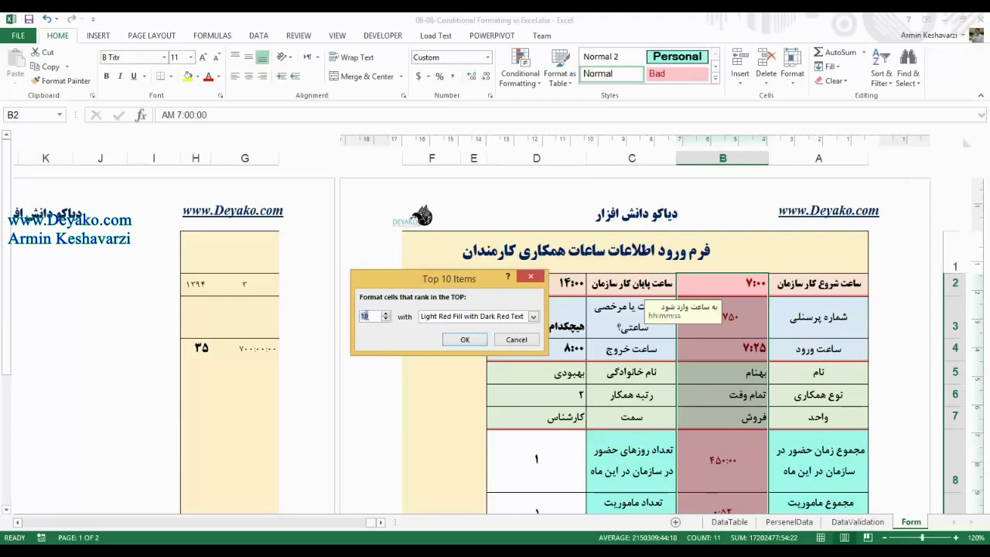
{"action": "left_click", "coordinate": [533, 317]}
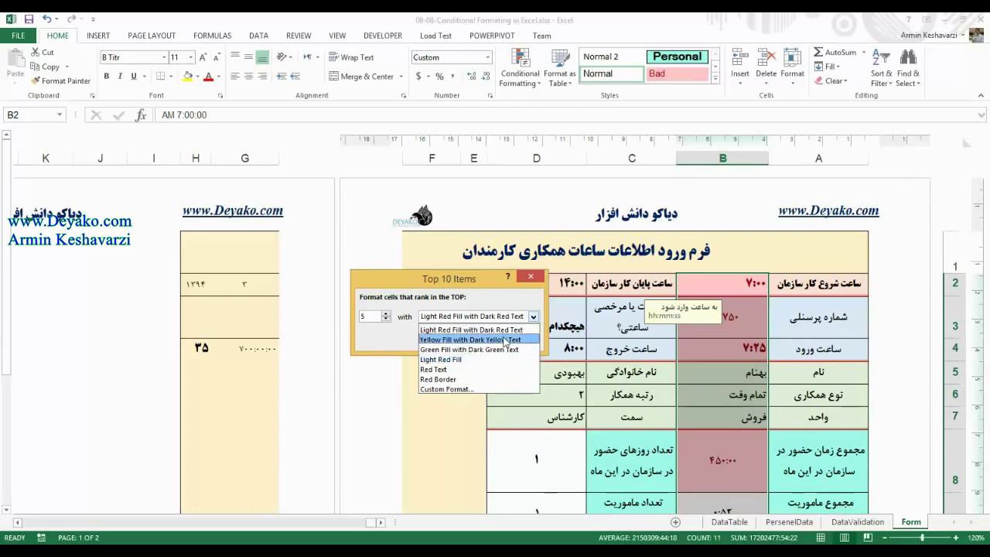
{"action": "left_click", "coordinate": [474, 389]}
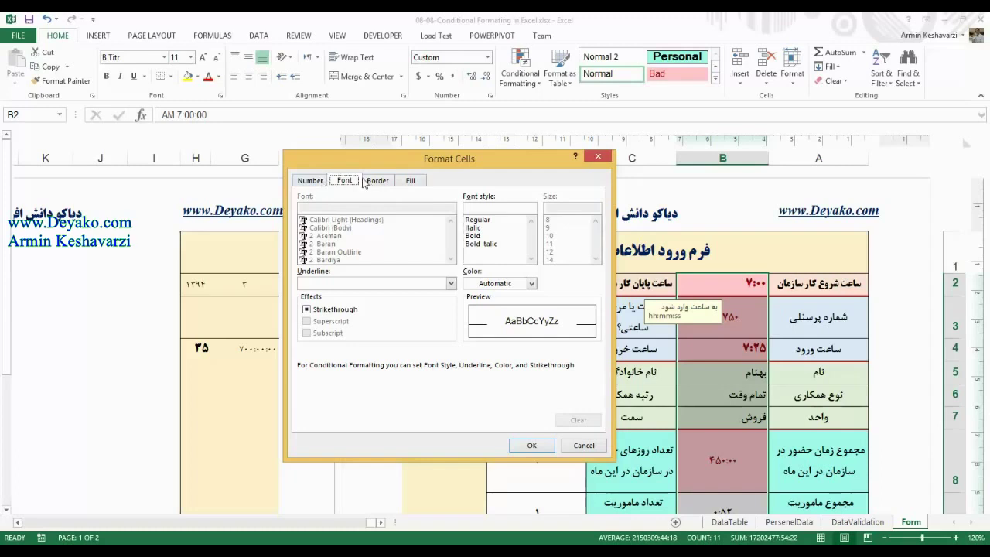
{"action": "left_click", "coordinate": [420, 180]}
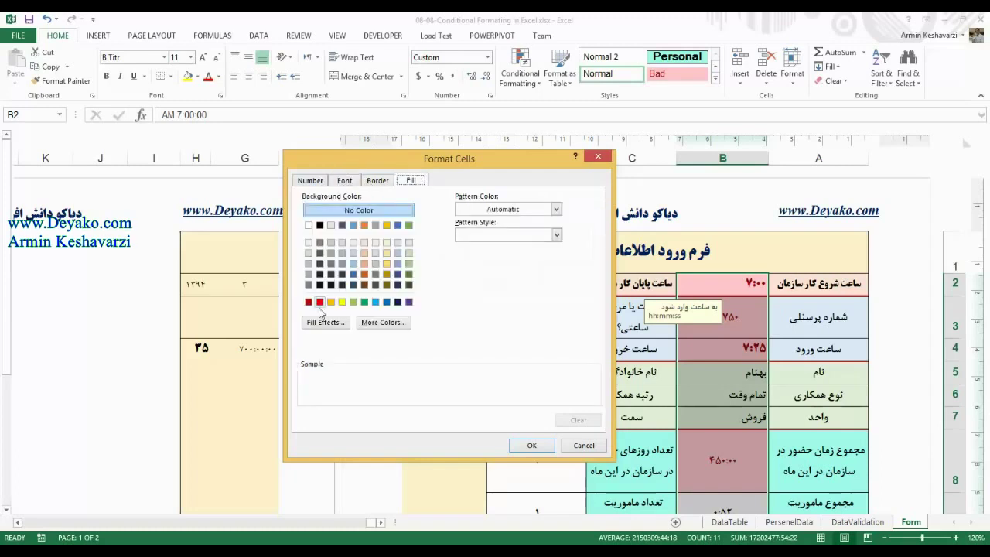
{"action": "left_click", "coordinate": [342, 303]}
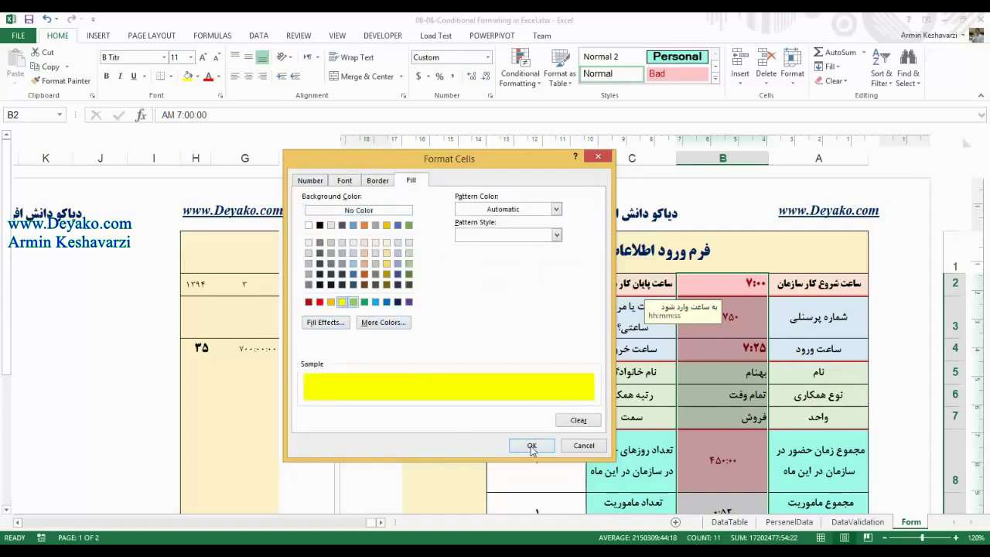
{"action": "left_click", "coordinate": [532, 447]}
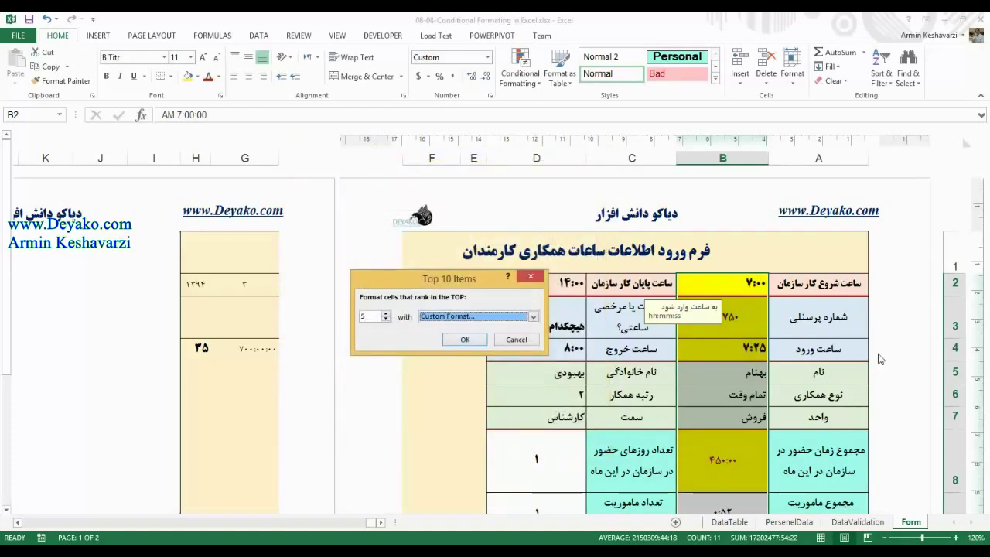
{"action": "left_click", "coordinate": [464, 340]}
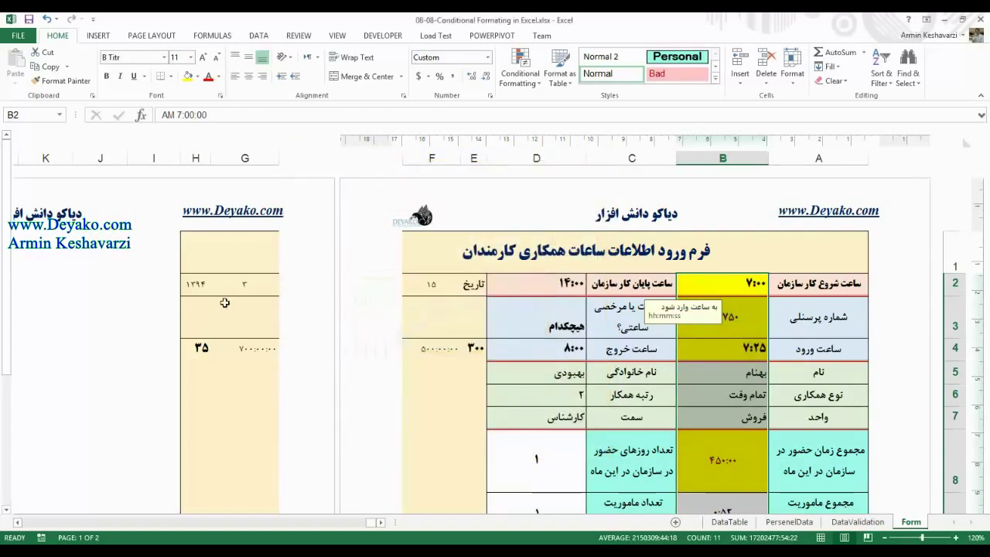
Step: Inspect the formulas in cells B11 and B12
{"action": "scroll", "coordinate": [706, 346], "scroll_direction": "down", "scroll_amount": 3}
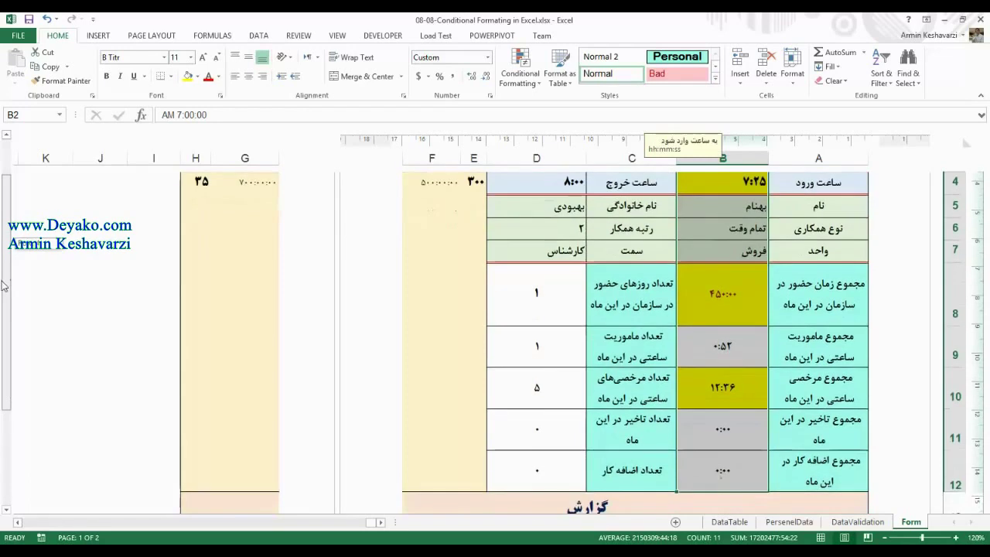
{"action": "left_click_drag", "start_coordinate": [7, 363], "coordinate": [4, 319]}
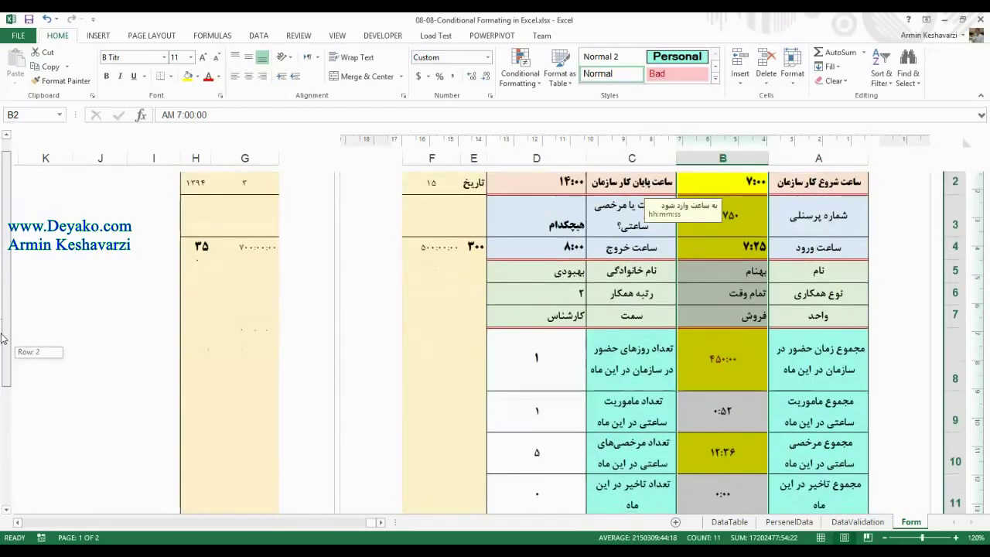
{"action": "left_click", "coordinate": [739, 489]}
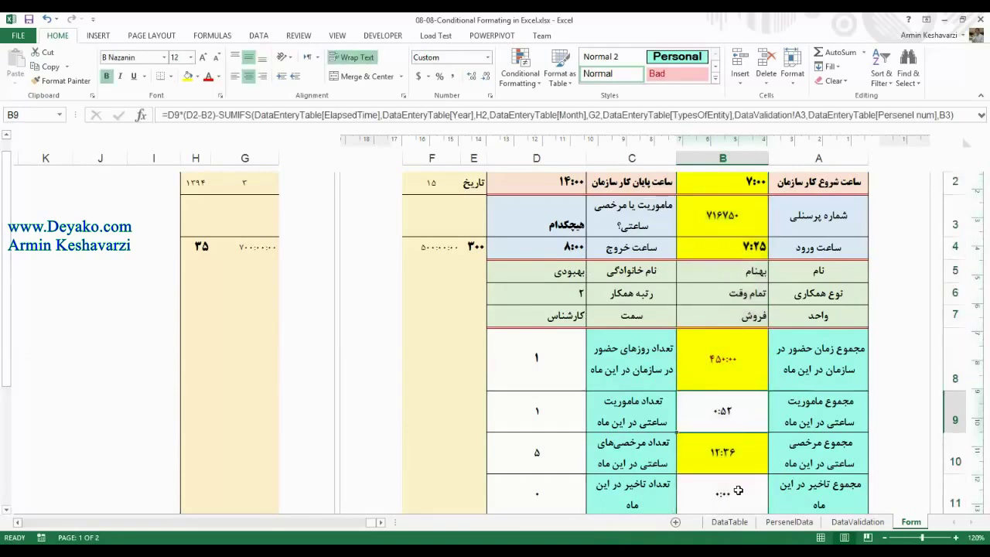
{"action": "left_click_drag", "start_coordinate": [8, 266], "coordinate": [7, 288]}
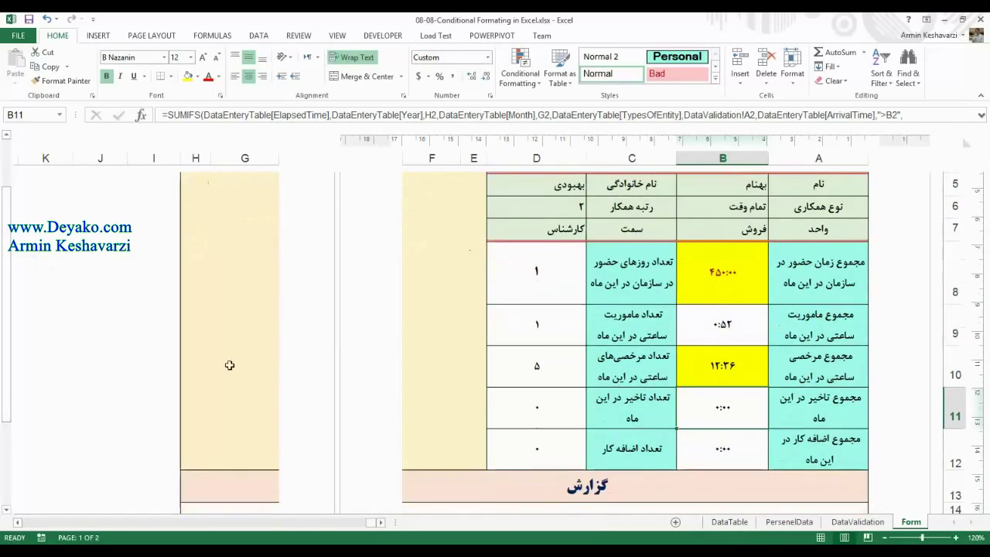
{"action": "left_click", "coordinate": [727, 447]}
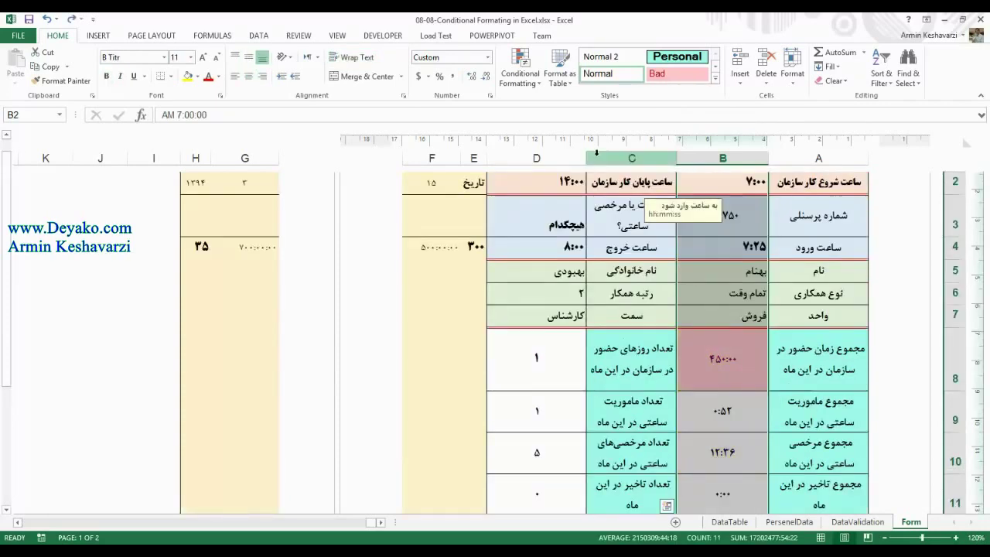
Step: Add a Top 5% rule to column B with Yellow Fill with Dark Yellow Text
{"action": "left_click", "coordinate": [519, 73]}
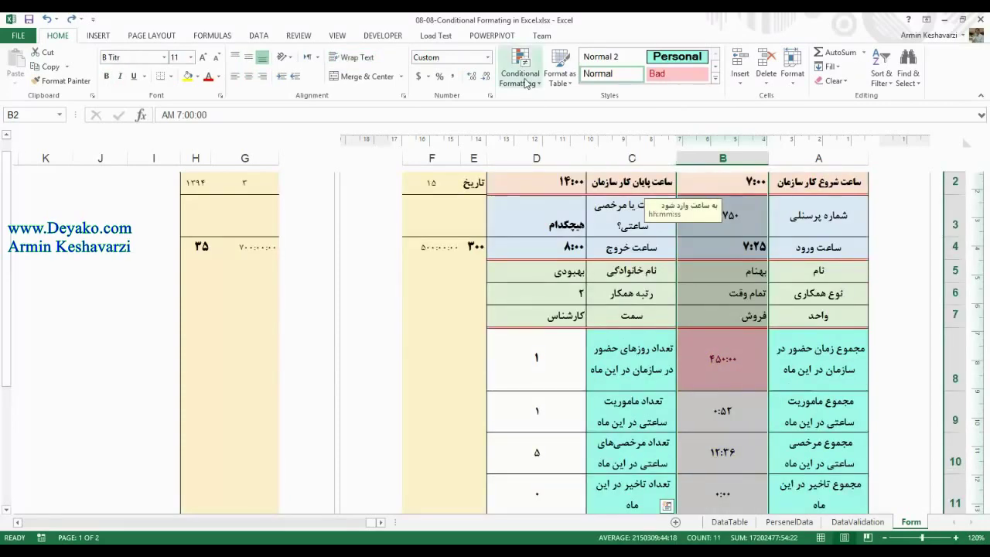
{"action": "mouse_move", "coordinate": [560, 133]}
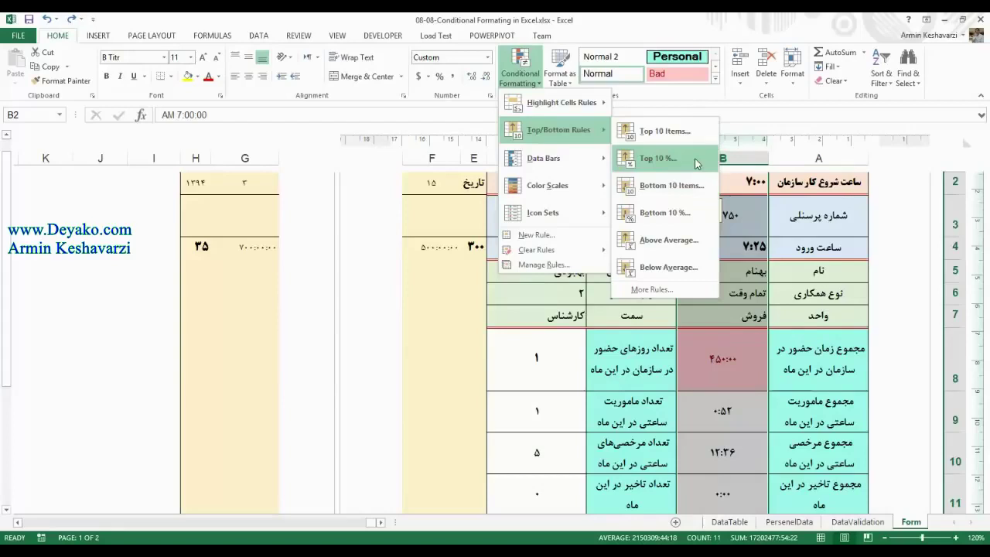
{"action": "left_click", "coordinate": [659, 158]}
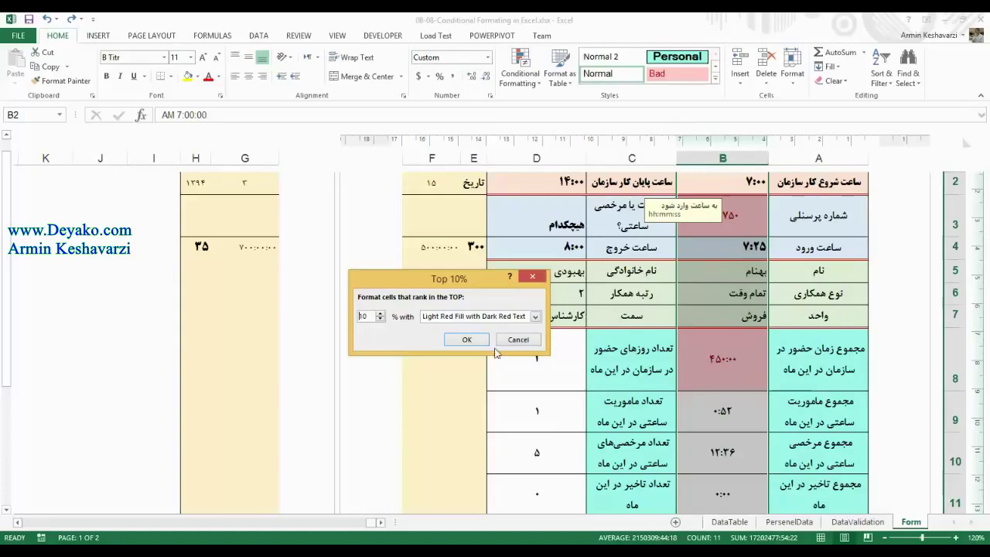
{"action": "double_click", "coordinate": [364, 316]}
{"action": "type", "text": "5"}
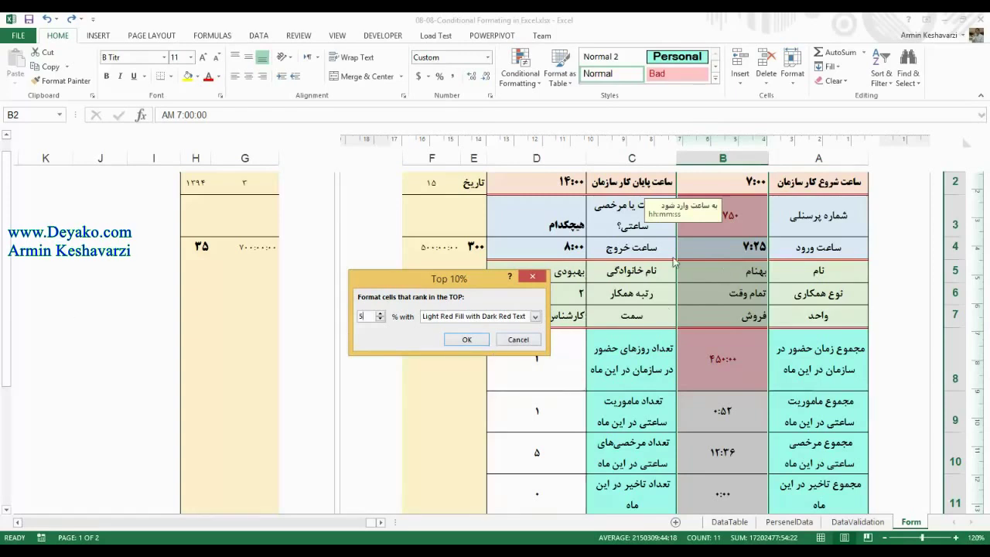
{"action": "left_click", "coordinate": [534, 316]}
{"action": "left_click", "coordinate": [499, 341]}
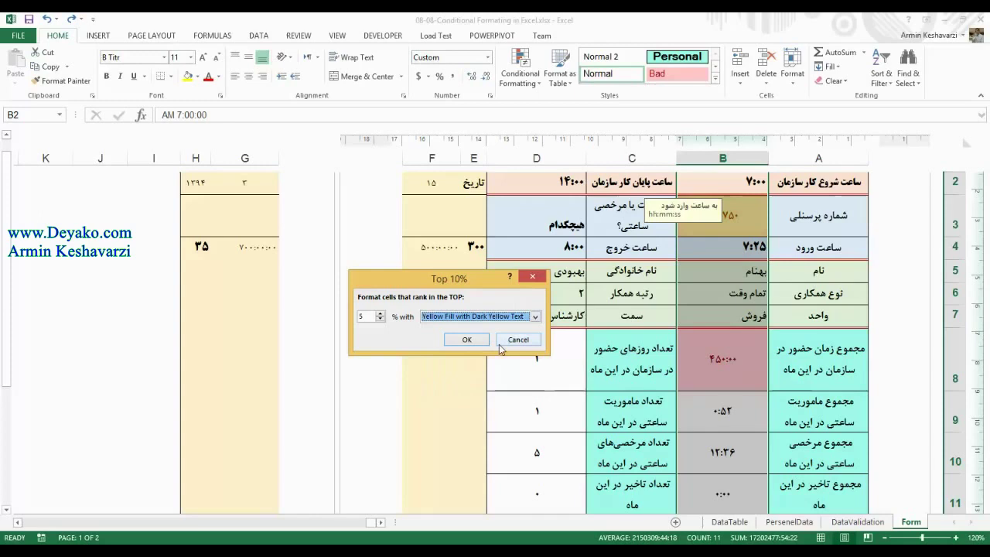
{"action": "left_click", "coordinate": [466, 339]}
{"action": "left_click_drag", "start_coordinate": [6, 286], "coordinate": [2, 263]}
{"action": "left_click", "coordinate": [701, 427]}
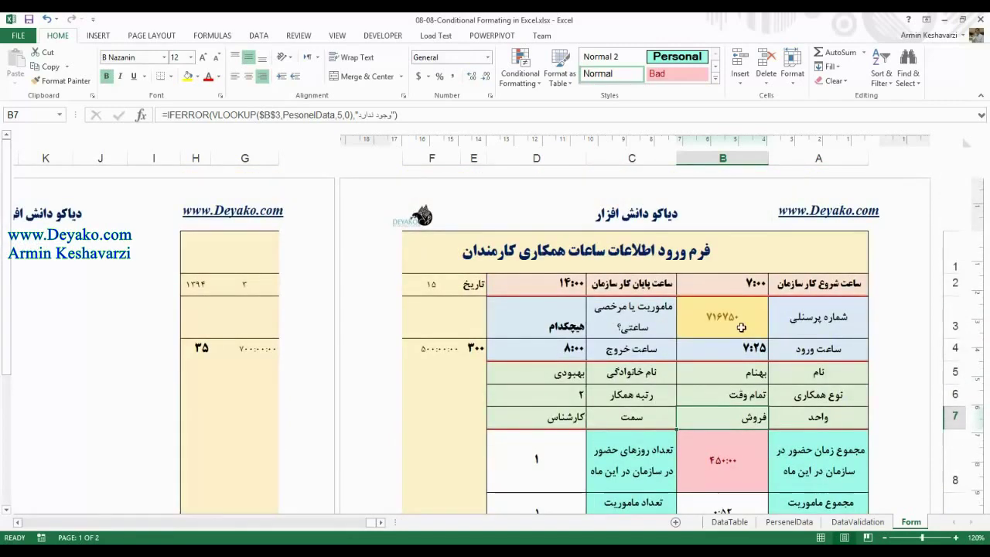
Step: Remove the top 5% yellow highlight from B3's personnel number
{"action": "left_click", "coordinate": [740, 327]}
{"action": "left_click", "coordinate": [725, 349]}
{"action": "left_click", "coordinate": [720, 327]}
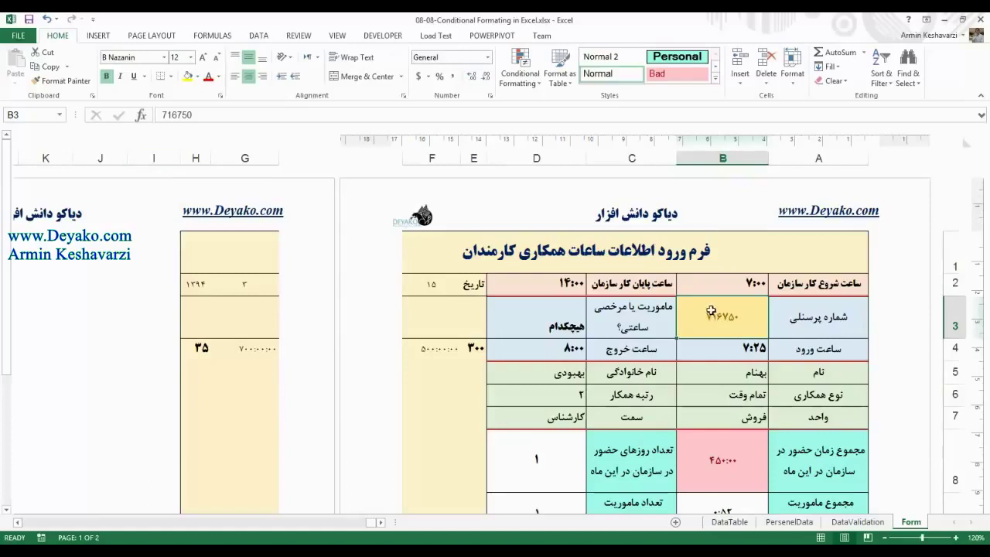
{"action": "key", "text": "Up"}
{"action": "key", "text": "ctrl+shift+Down"}
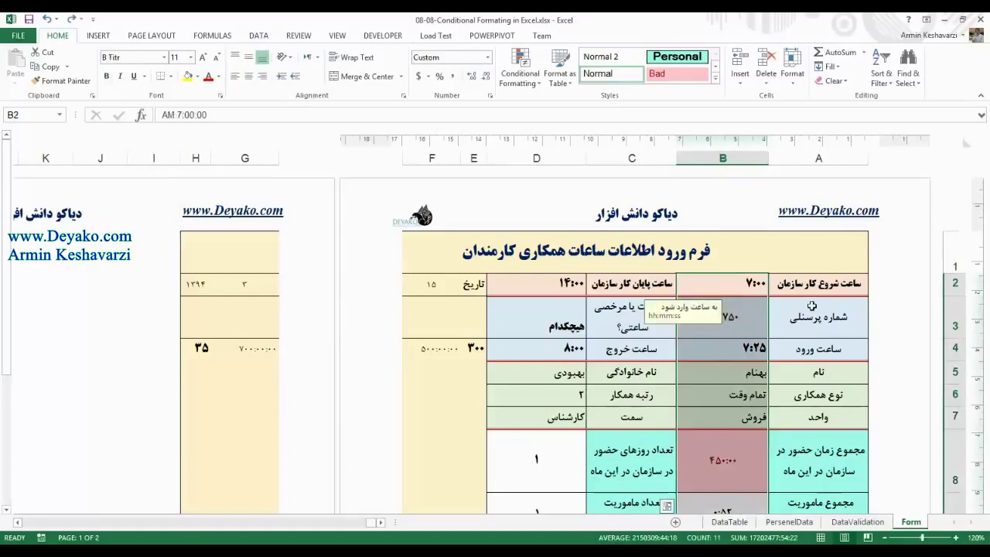
{"action": "left_click", "coordinate": [743, 414]}
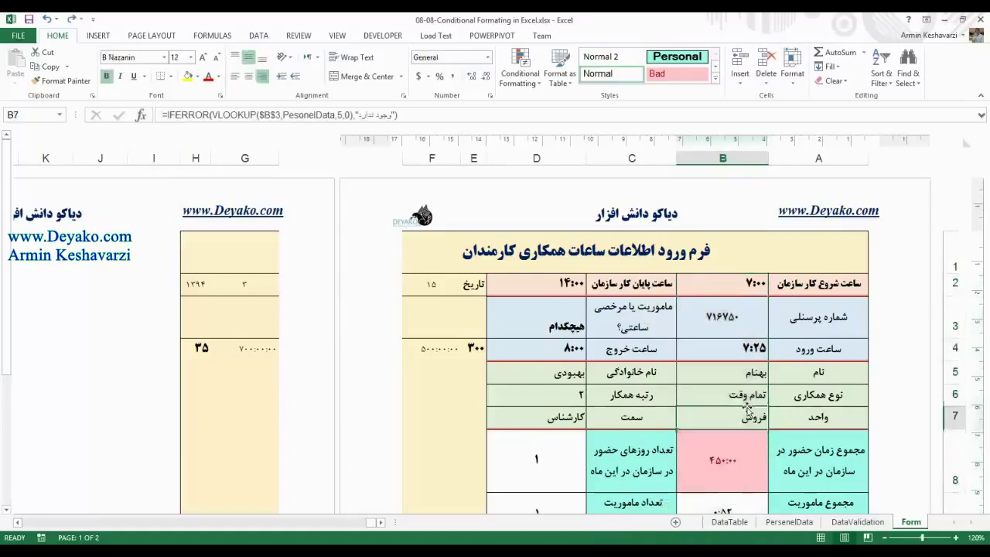
{"action": "left_click", "coordinate": [748, 321]}
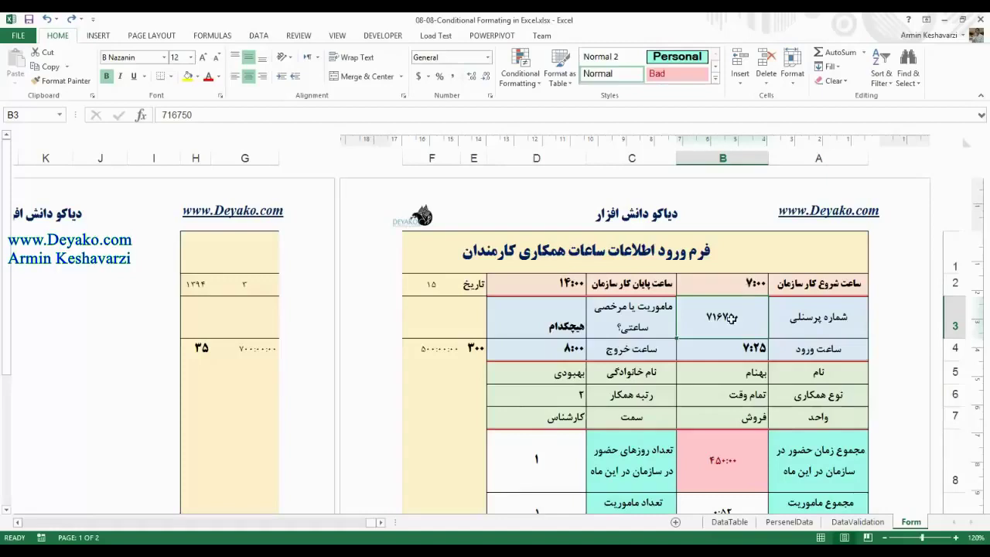
Step: Review cells B2, B4 and B3, then bring up the Conditional Formatting options
{"action": "left_click", "coordinate": [744, 282]}
{"action": "left_click", "coordinate": [740, 344]}
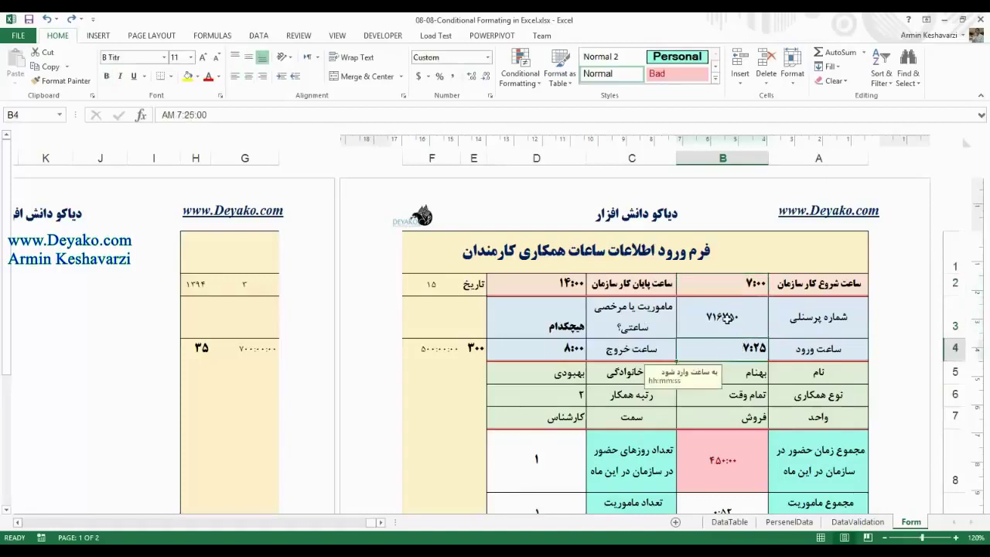
{"action": "left_click", "coordinate": [726, 317]}
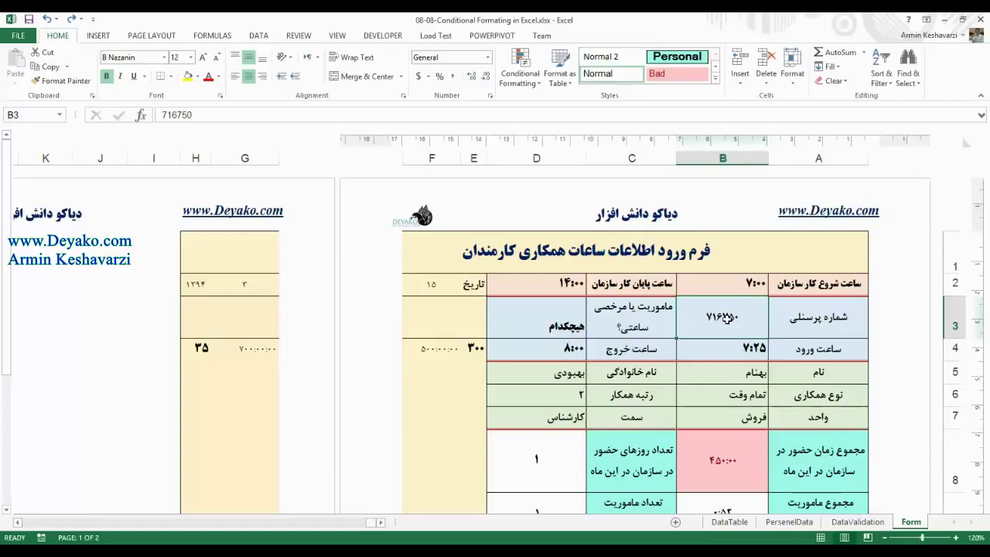
{"action": "left_click", "coordinate": [520, 76]}
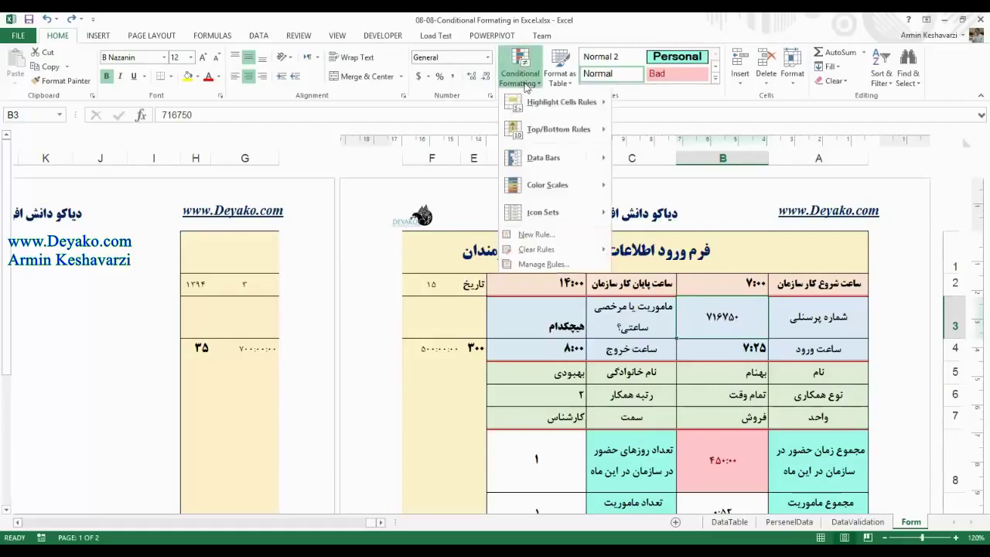
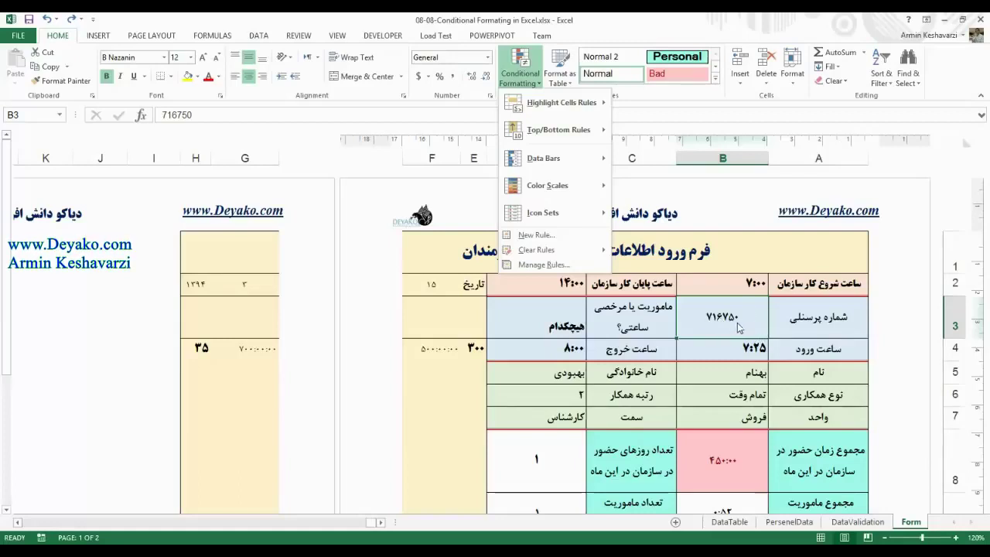
Step: Dismiss the open menu and select the form's column B values, B2:B12, on the Form sheet
{"action": "left_click", "coordinate": [751, 286]}
{"action": "left_click_drag", "start_coordinate": [751, 285], "coordinate": [719, 470]}
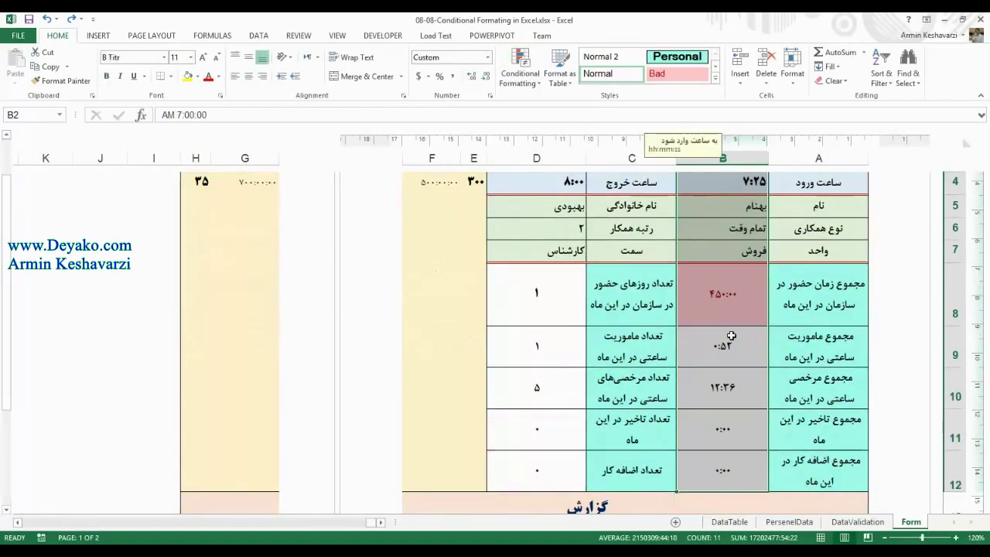
{"action": "left_click_drag", "start_coordinate": [718, 470], "coordinate": [726, 158]}
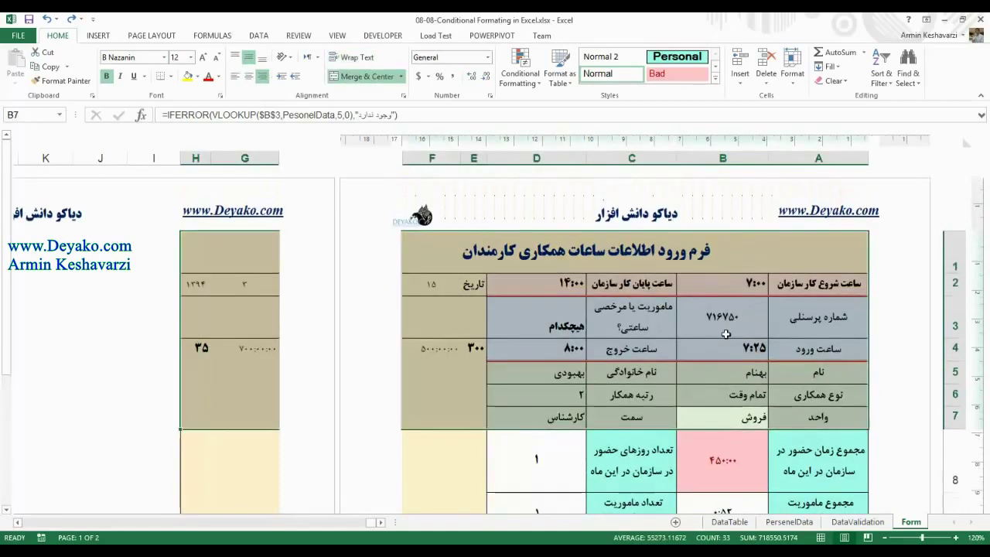
{"action": "left_click", "coordinate": [727, 326]}
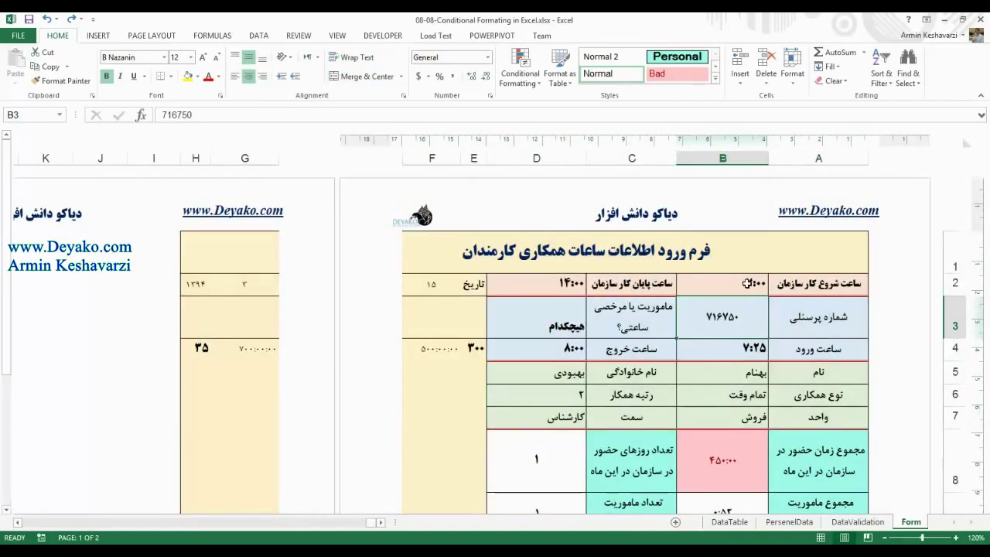
{"action": "left_click", "coordinate": [747, 284]}
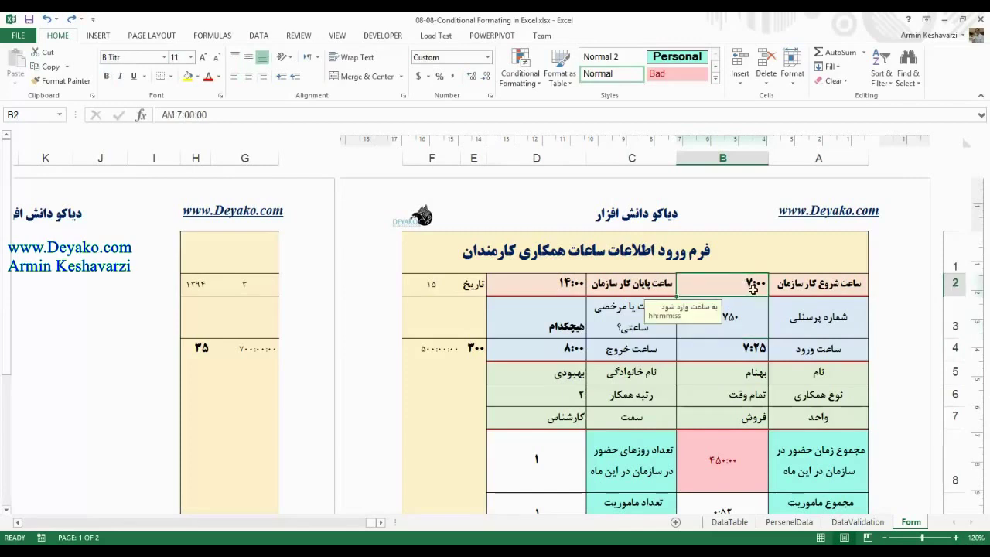
{"action": "left_click_drag", "start_coordinate": [752, 287], "coordinate": [709, 509]}
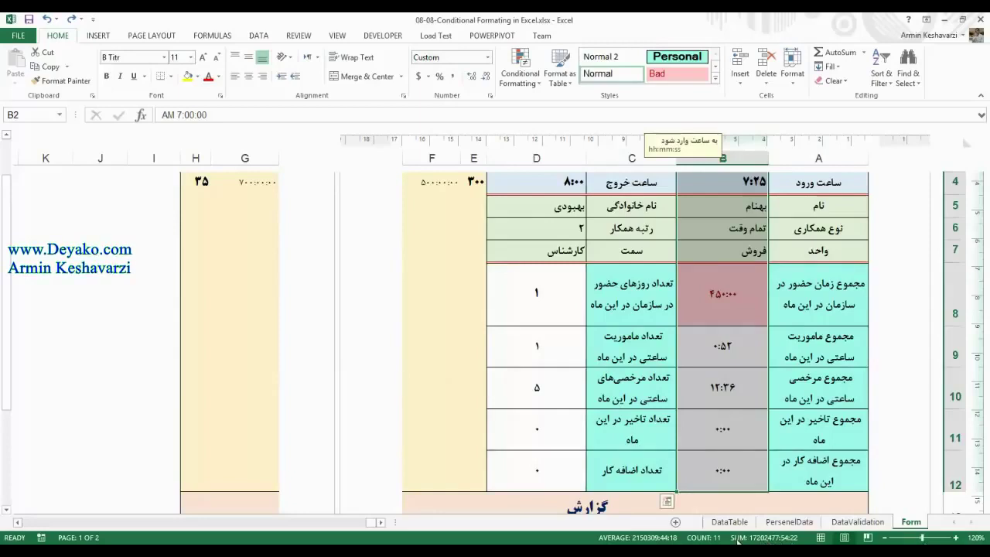
{"action": "scroll", "coordinate": [694, 394], "scroll_direction": "up", "scroll_amount": 3}
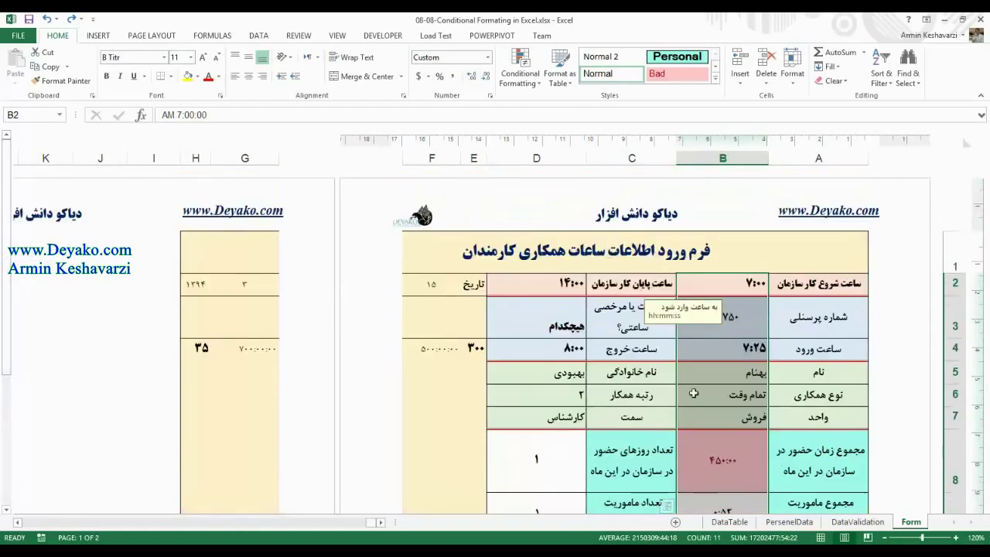
Step: Add a Bottom 2 Items rule with custom yellow fill to B2:B12, highlighting B11 and B12
{"action": "left_click", "coordinate": [522, 73]}
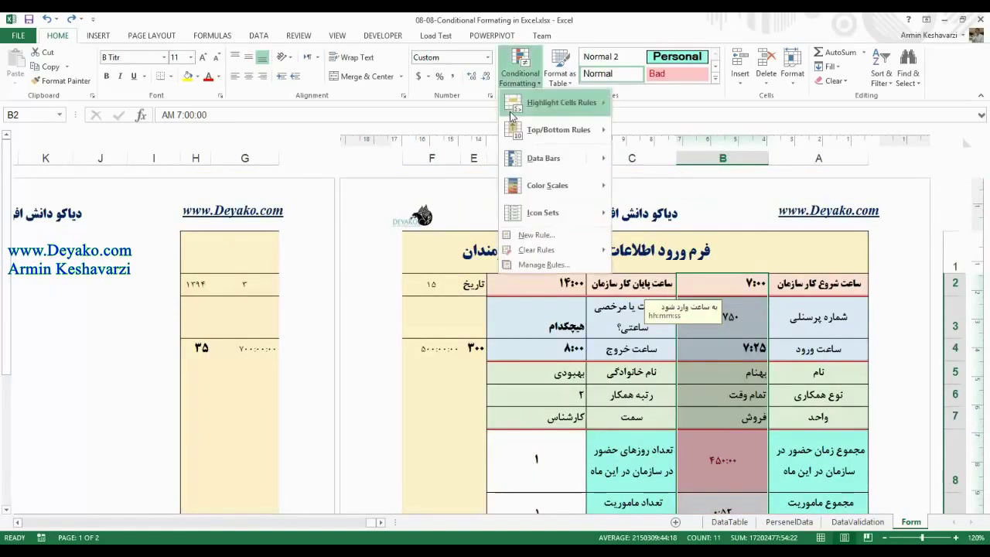
{"action": "mouse_move", "coordinate": [558, 130]}
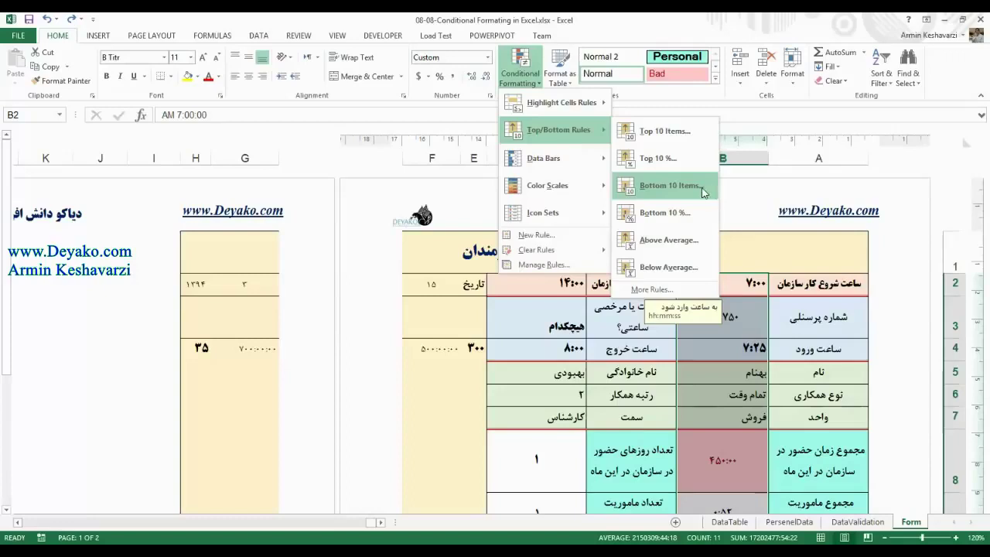
{"action": "left_click", "coordinate": [669, 186]}
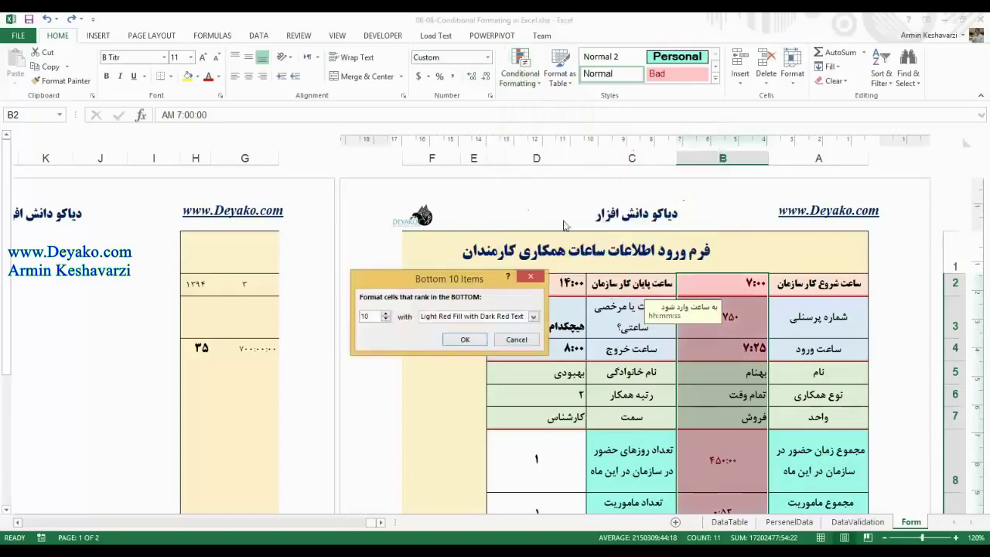
{"action": "type", "text": "2"}
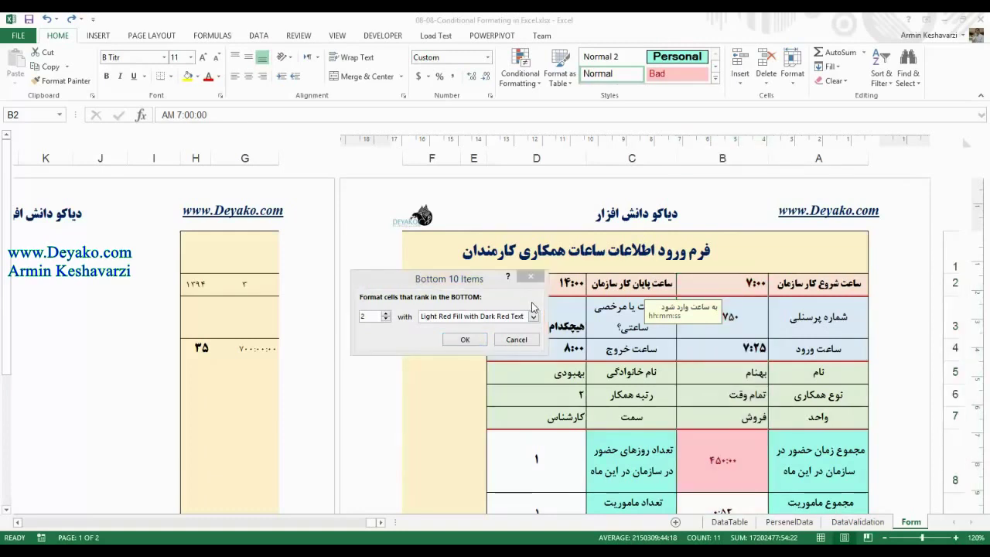
{"action": "left_click", "coordinate": [533, 316]}
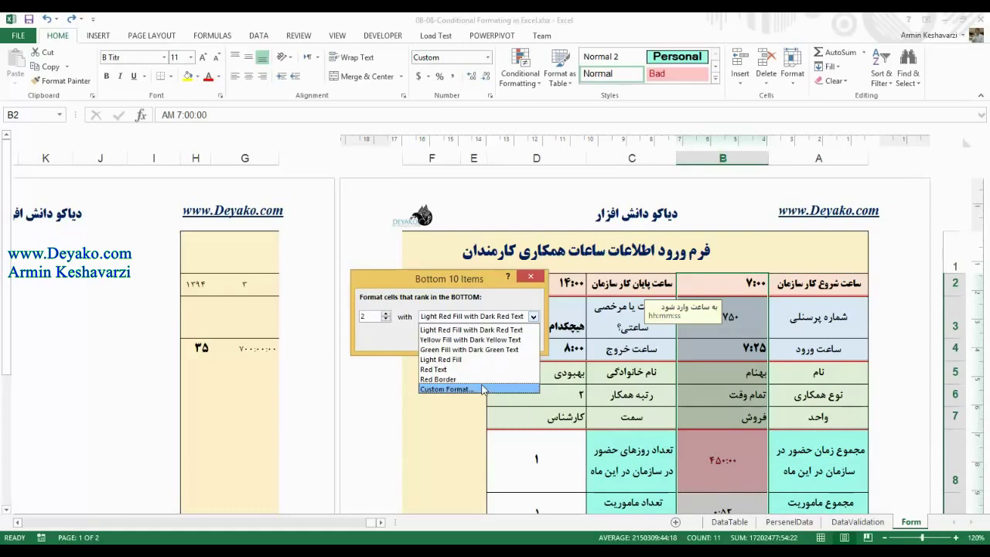
{"action": "left_click", "coordinate": [447, 389]}
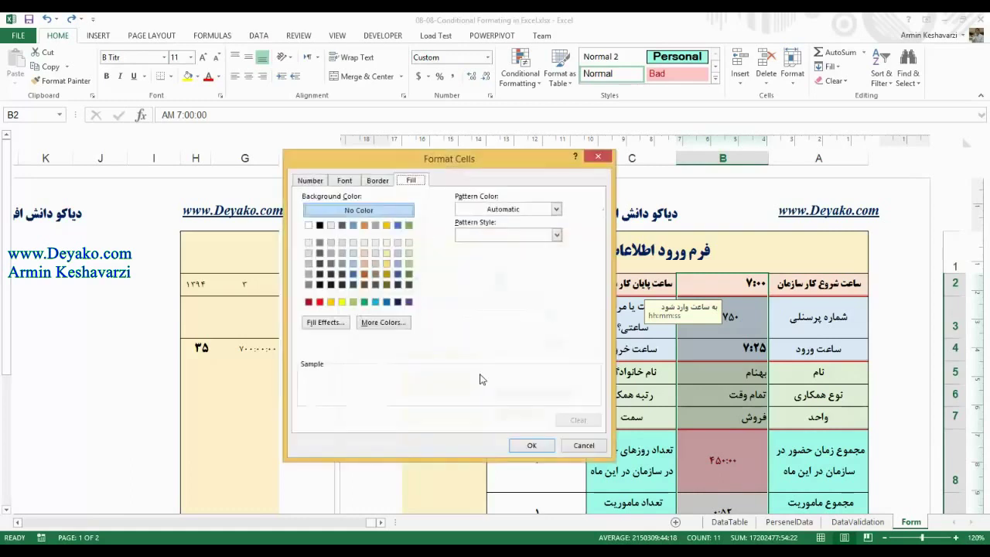
{"action": "left_click", "coordinate": [342, 301]}
{"action": "left_click", "coordinate": [530, 447]}
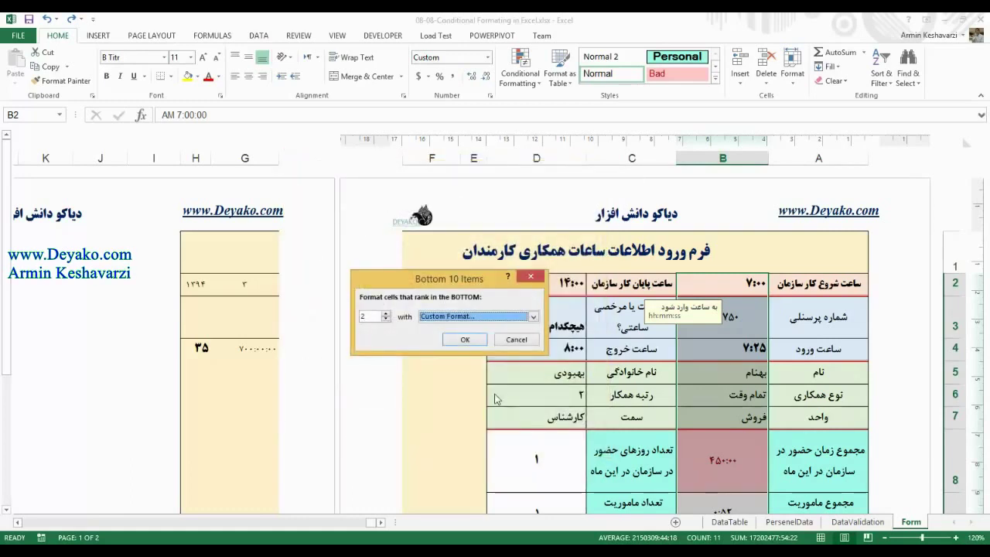
{"action": "left_click", "coordinate": [465, 339]}
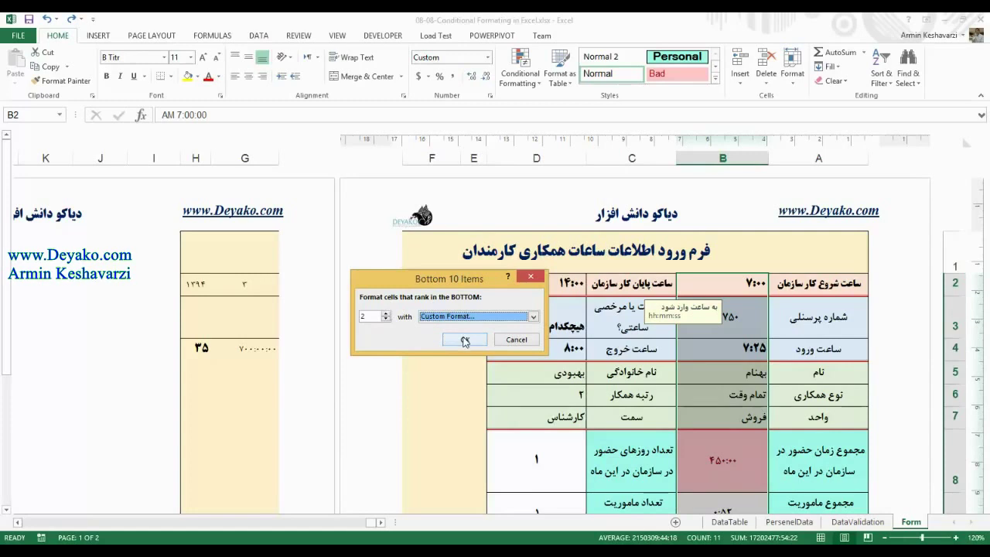
{"action": "left_click", "coordinate": [465, 340]}
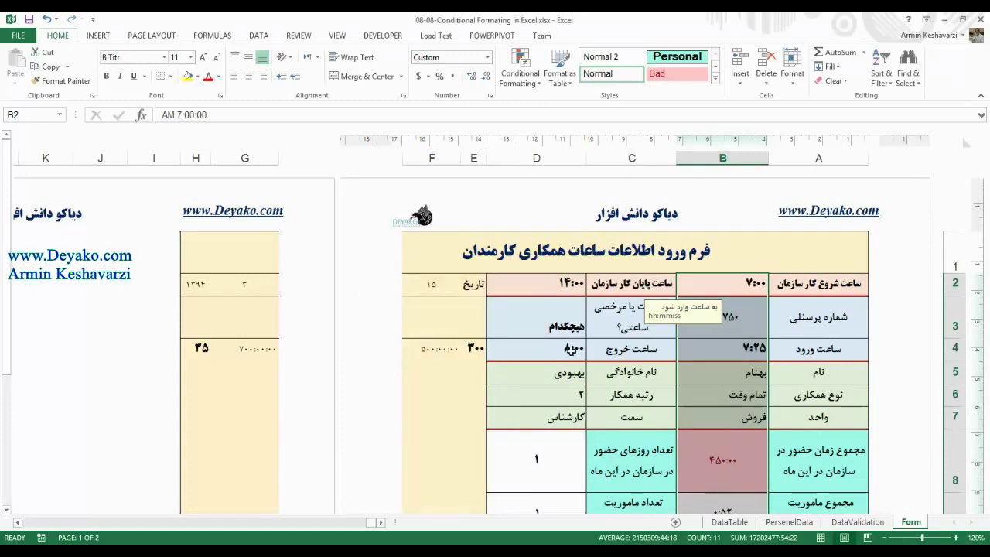
{"action": "left_click_drag", "start_coordinate": [5, 205], "coordinate": [19, 267]}
Step: Check the highlighted cells B11 and B12, then reselect the column B values
{"action": "left_click", "coordinate": [721, 387]}
{"action": "key", "text": "Down"}
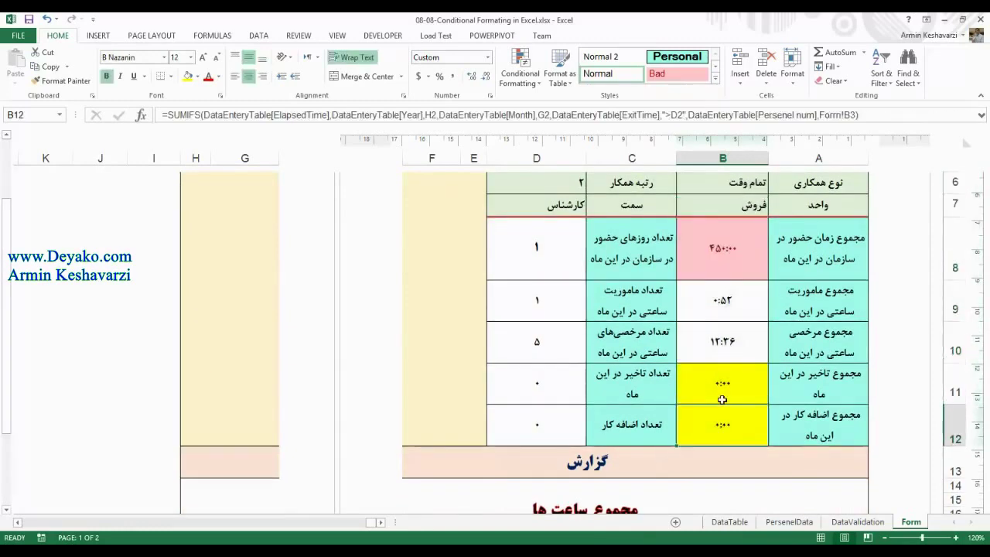
{"action": "left_click", "coordinate": [722, 393], "text": "shift"}
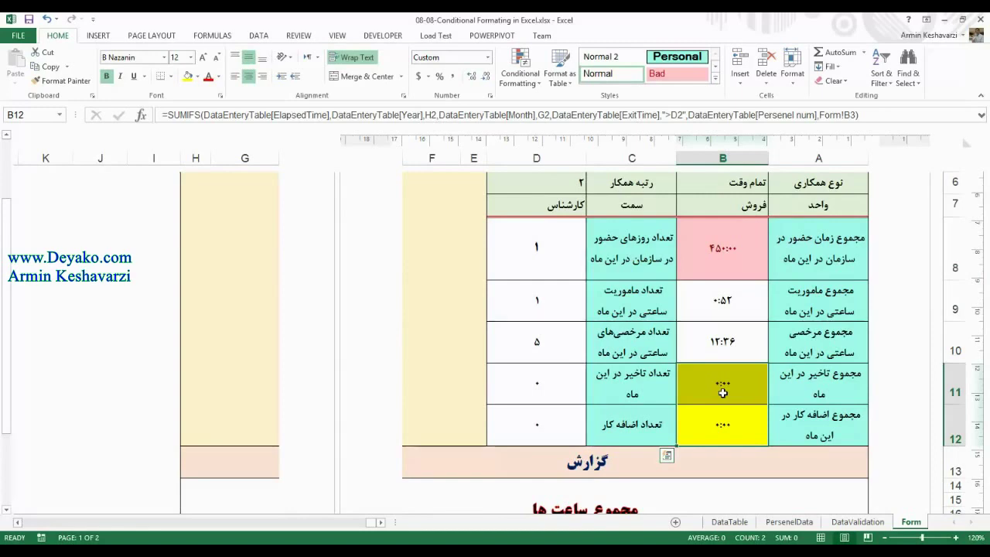
{"action": "left_click_drag", "start_coordinate": [722, 392], "coordinate": [733, 224]}
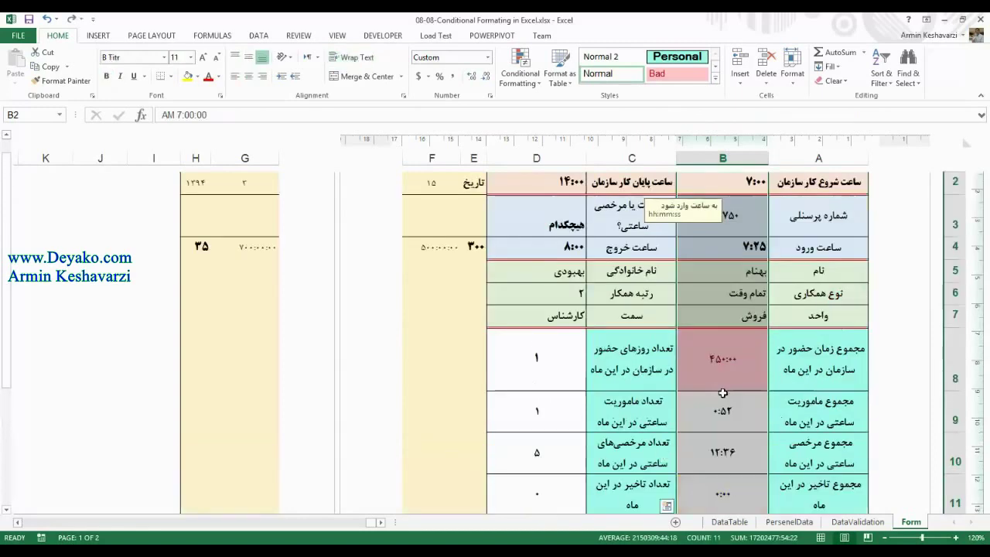
Step: Browse the Top/Bottom Rules options for B2:B12 without adding another rule
{"action": "left_click", "coordinate": [519, 71]}
{"action": "mouse_move", "coordinate": [543, 145]}
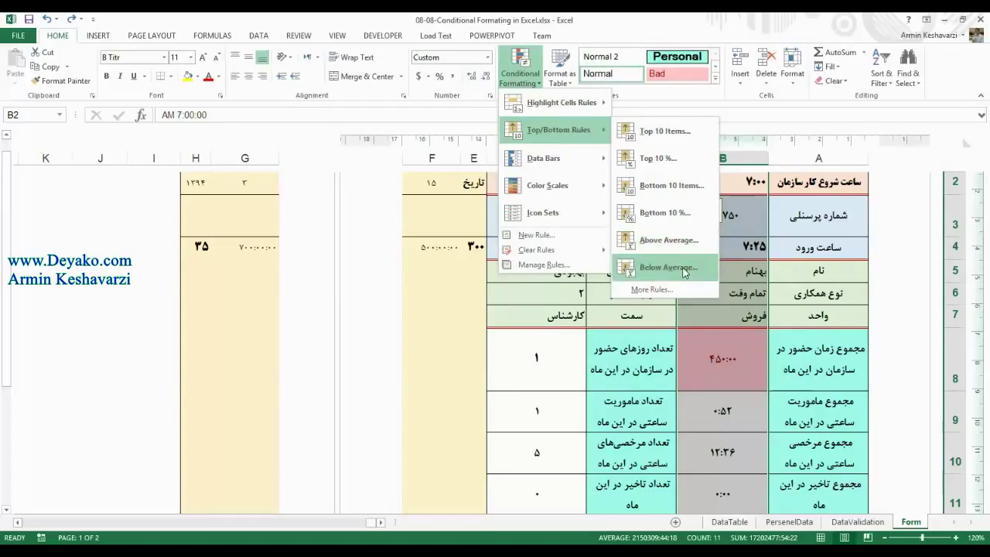
{"action": "left_click", "coordinate": [773, 262]}
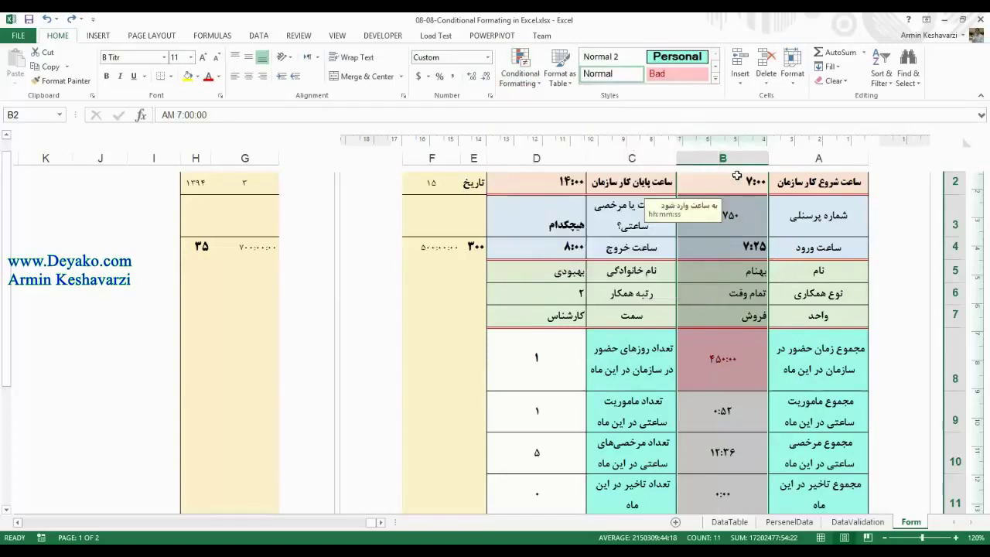
{"action": "left_click_drag", "start_coordinate": [5, 188], "coordinate": [2, 173]}
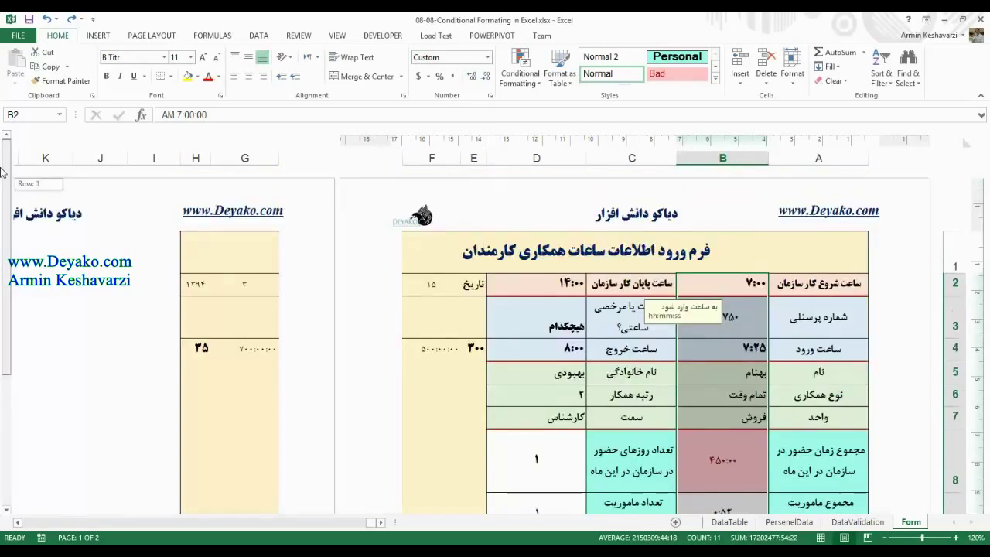
{"action": "left_click_drag", "start_coordinate": [3, 244], "coordinate": [4, 259]}
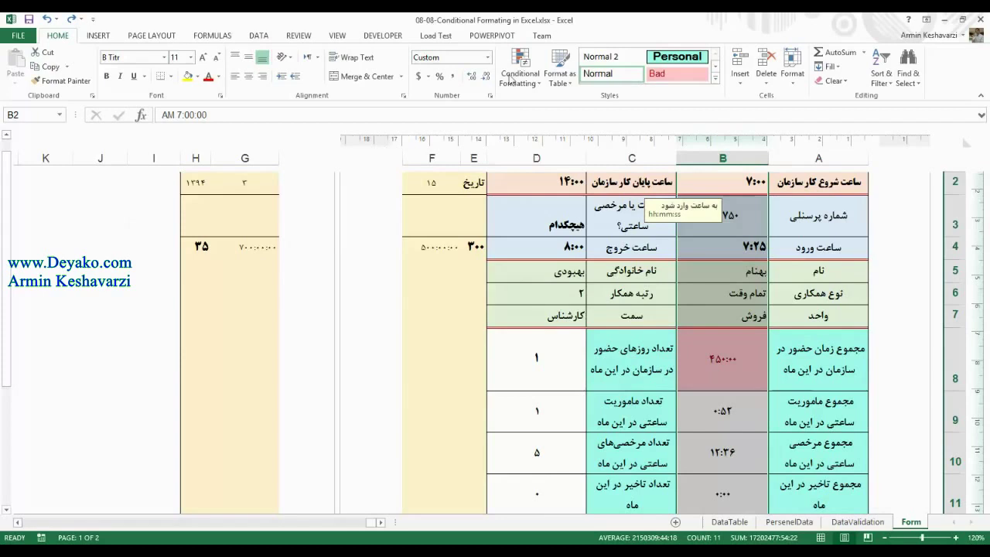
{"action": "left_click", "coordinate": [520, 68]}
Step: Browse Icon Sets, Color Scales and Data Bars without applying one, then select counts D8:D12
{"action": "mouse_move", "coordinate": [525, 221]}
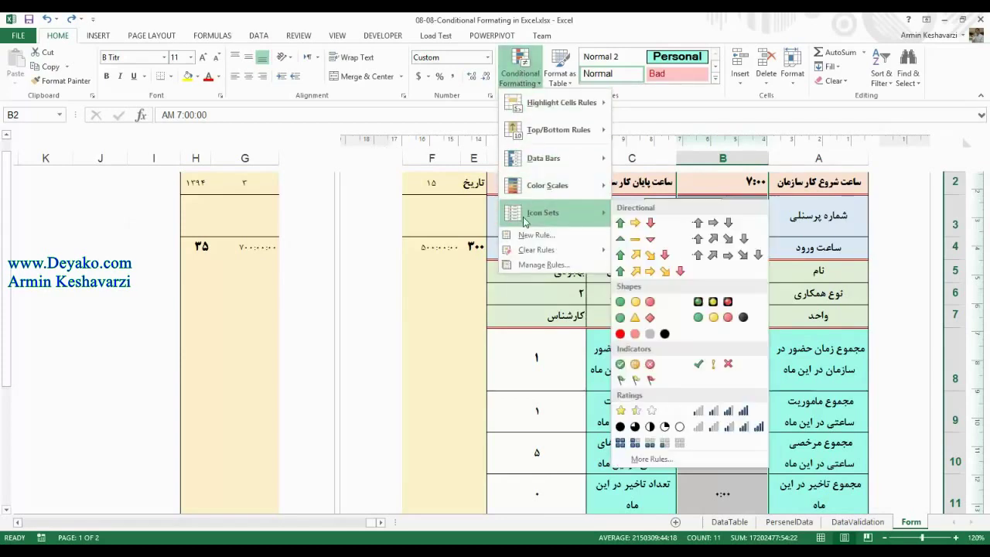
{"action": "mouse_move", "coordinate": [578, 185]}
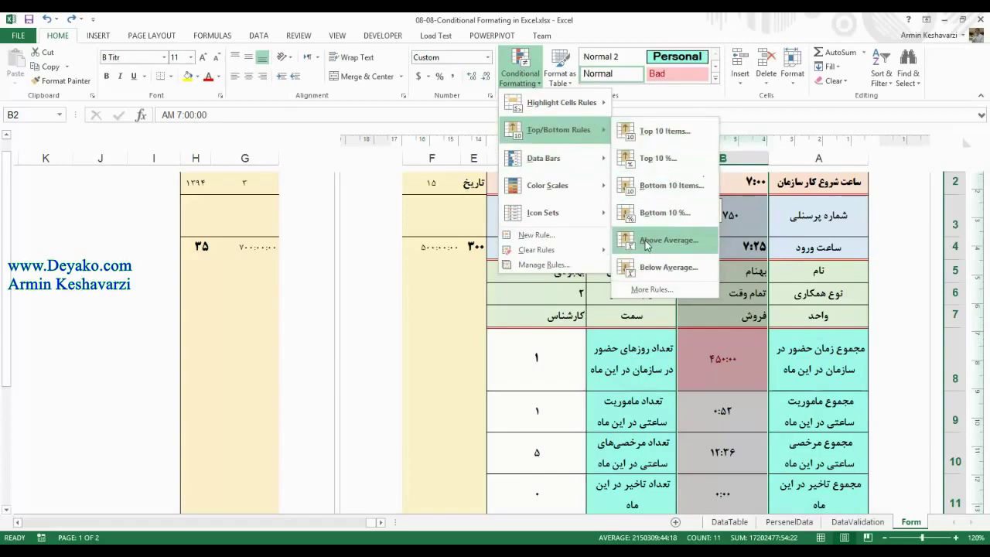
{"action": "mouse_move", "coordinate": [581, 160]}
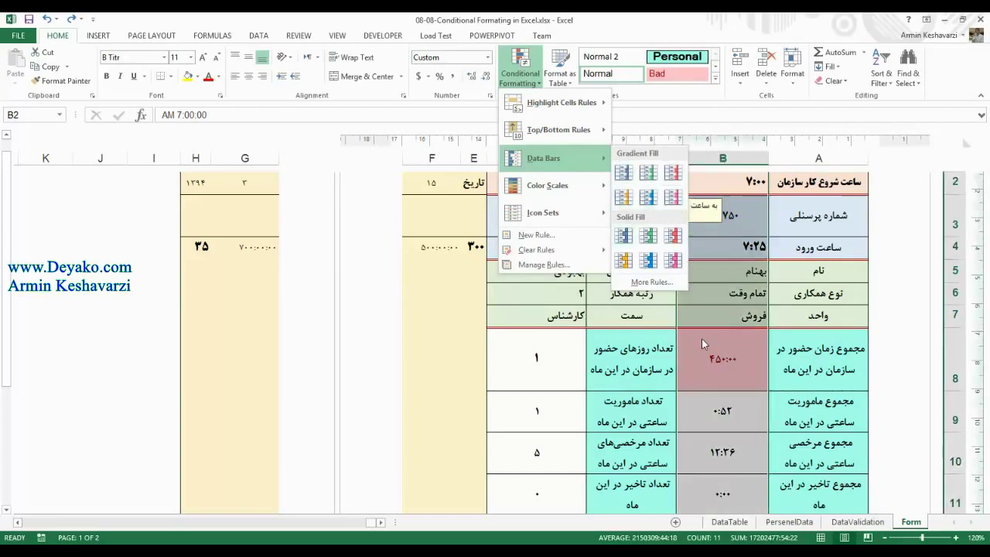
{"action": "left_click", "coordinate": [672, 259]}
{"action": "left_click", "coordinate": [705, 283]}
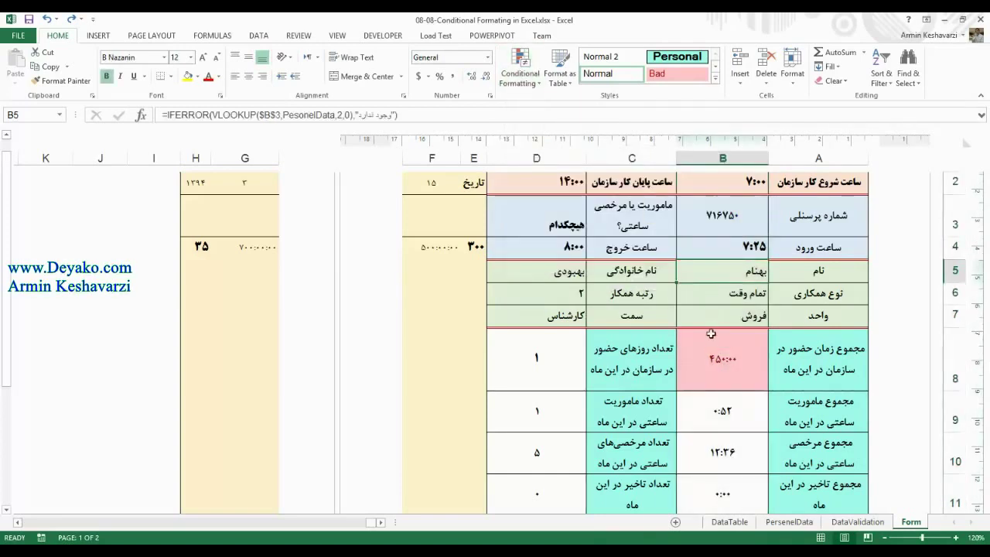
{"action": "left_click_drag", "start_coordinate": [536, 358], "coordinate": [533, 463]}
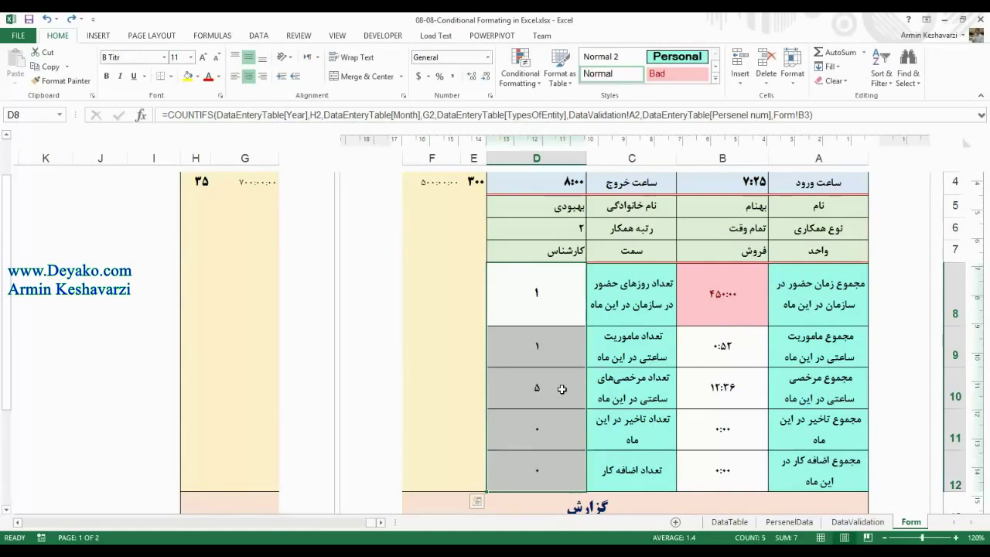
Step: Give the counts D8:D12 gradient data bars and inspect each cell's bar and formula
{"action": "left_click", "coordinate": [519, 69]}
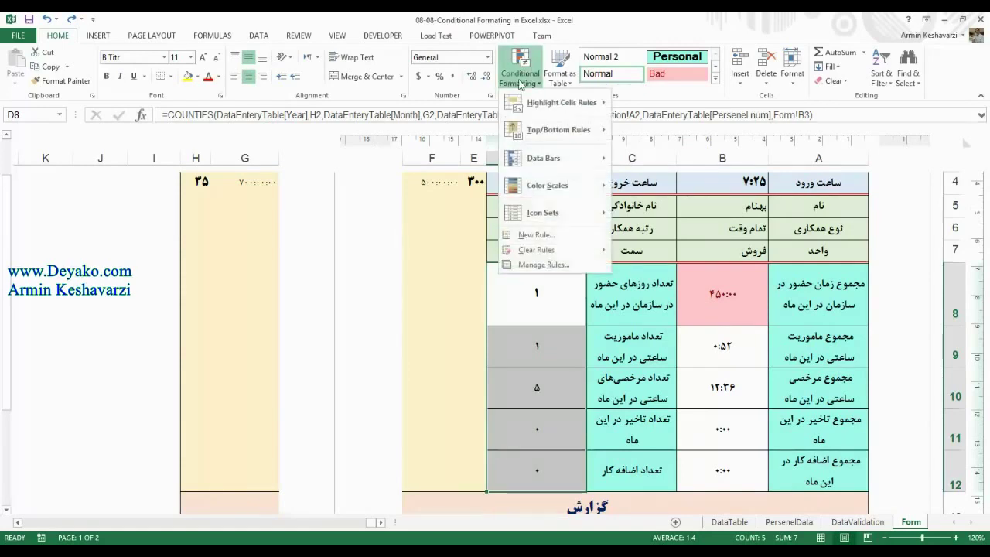
{"action": "mouse_move", "coordinate": [553, 158]}
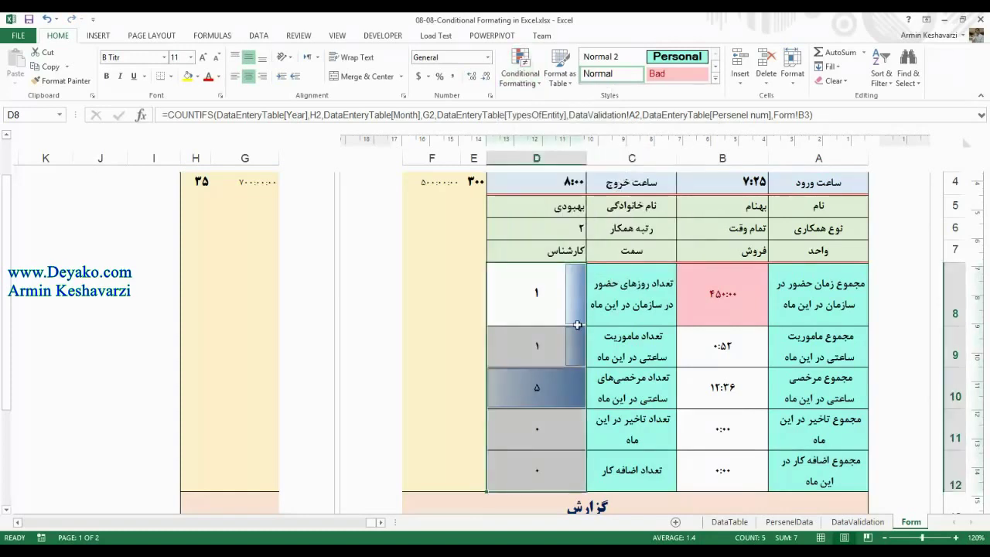
{"action": "left_click", "coordinate": [531, 396]}
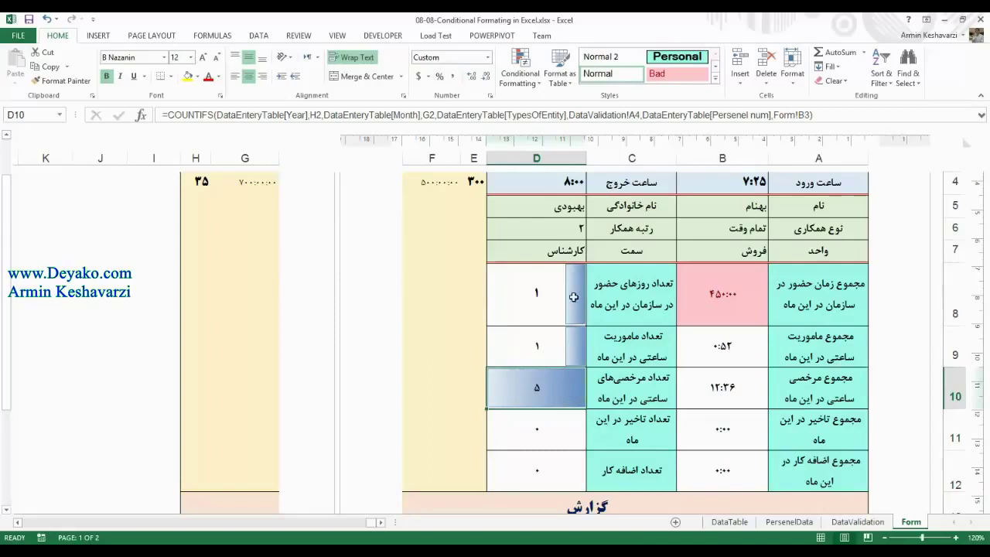
{"action": "left_click", "coordinate": [574, 299]}
{"action": "left_click", "coordinate": [562, 348]}
{"action": "left_click", "coordinate": [570, 294]}
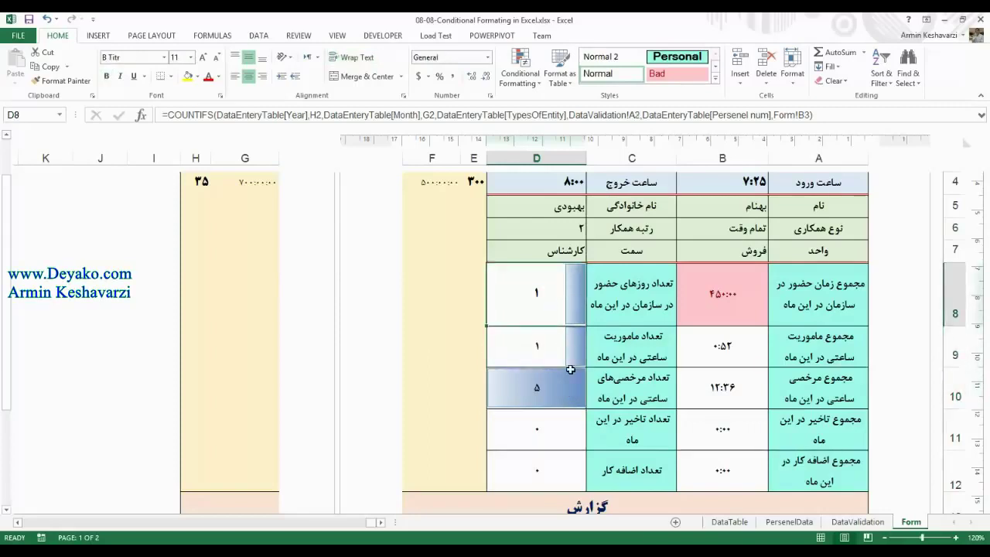
{"action": "left_click", "coordinate": [557, 434]}
{"action": "left_click", "coordinate": [556, 460]}
{"action": "left_click", "coordinate": [554, 423]}
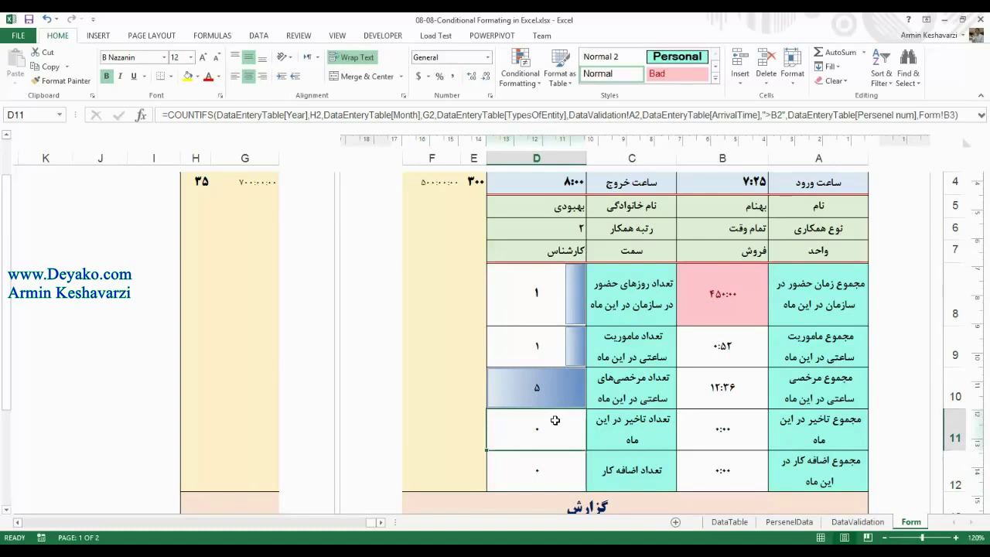
{"action": "left_click", "coordinate": [558, 386]}
{"action": "left_click", "coordinate": [550, 340]}
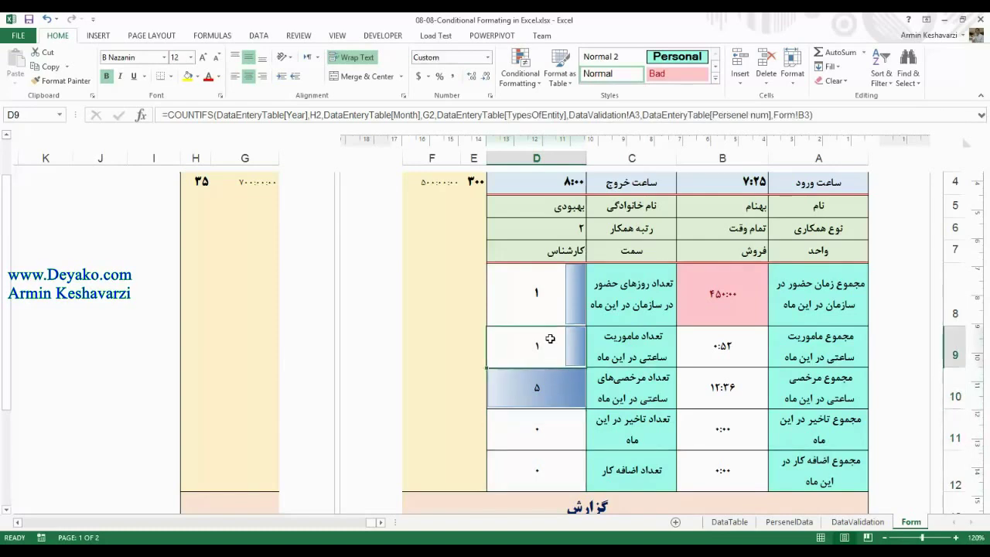
{"action": "type", "text": "3"}
Step: Enter test counts of 2 in D8 and 1 in D11 so the data bars resize
{"action": "left_click", "coordinate": [549, 414]}
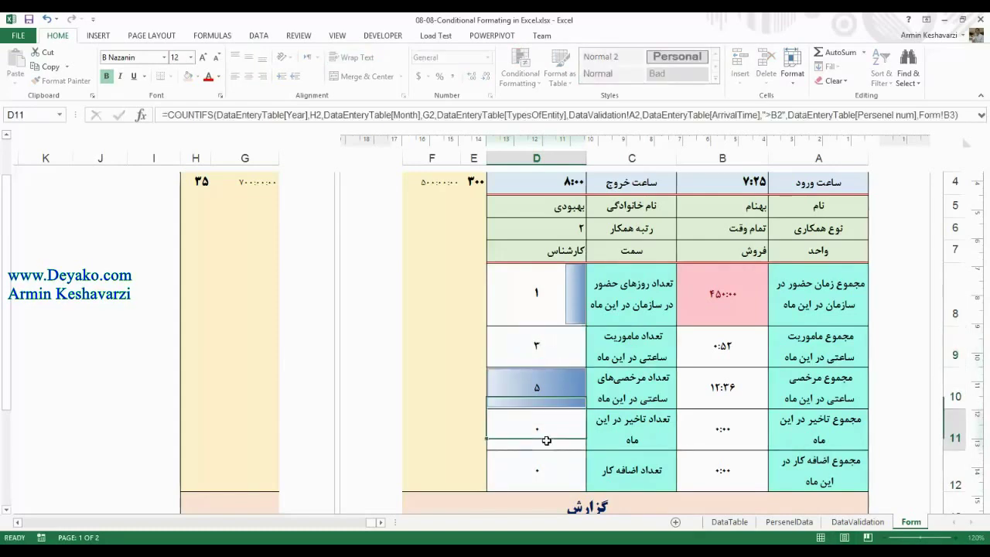
{"action": "left_click", "coordinate": [543, 295]}
{"action": "type", "text": "1"}
{"action": "left_click", "coordinate": [544, 436]}
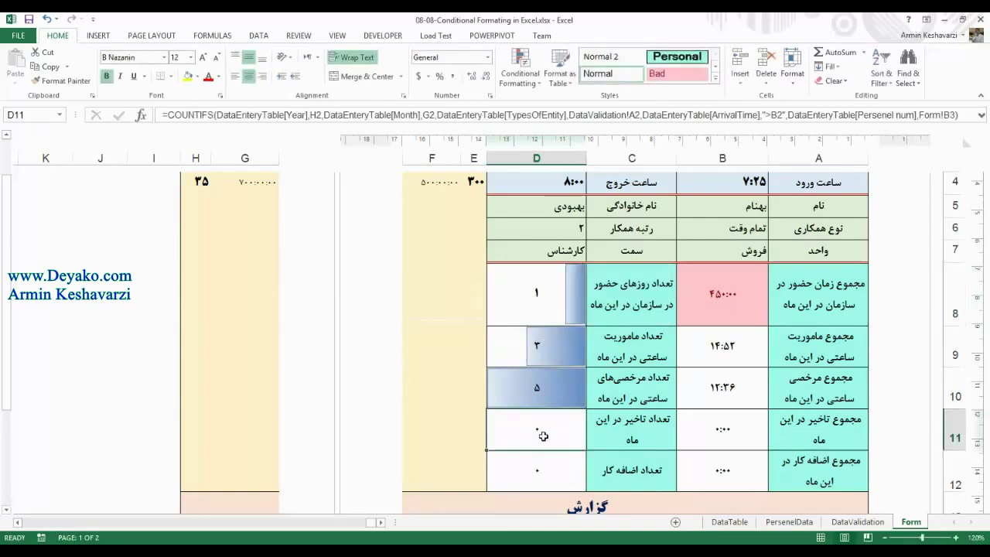
{"action": "left_click", "coordinate": [525, 307]}
{"action": "type", "text": "2"}
{"action": "key", "text": "Return"}
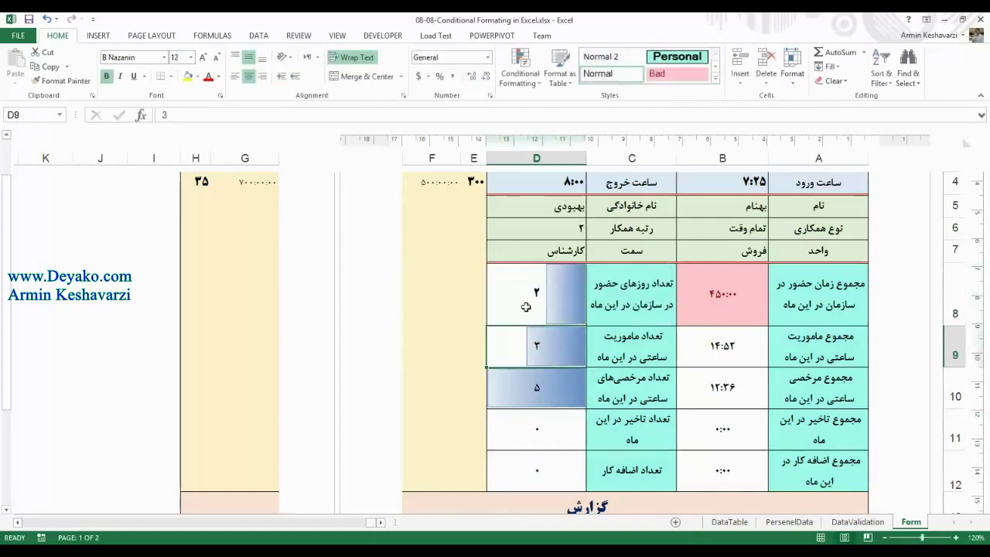
{"action": "left_click", "coordinate": [533, 430]}
{"action": "type", "text": "1"}
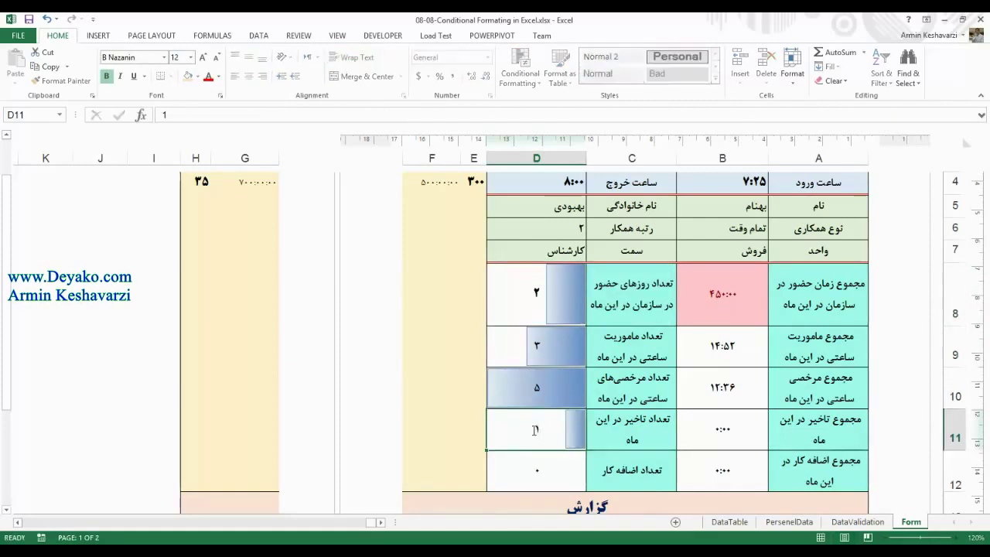
{"action": "key", "text": "Return"}
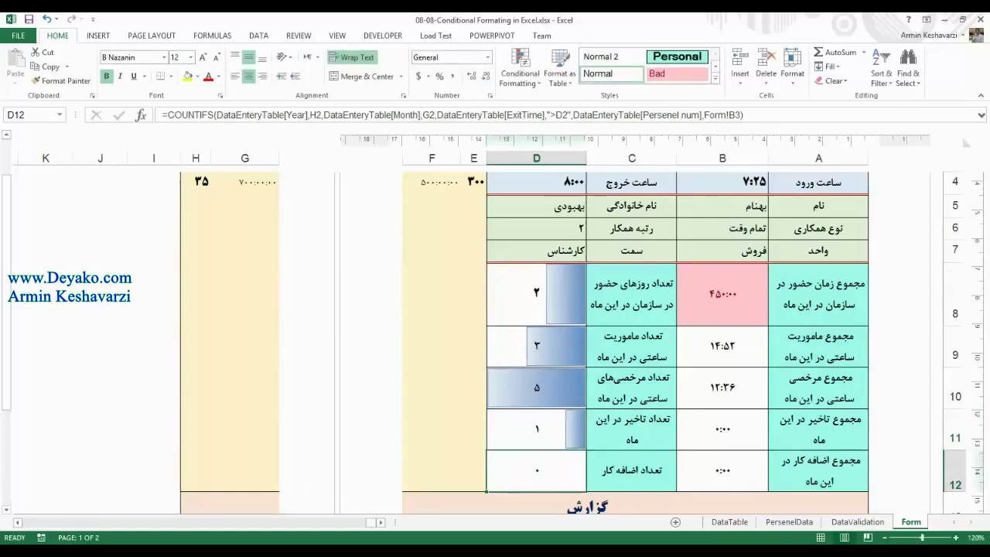
Step: In Personel-Management.xlsx, inspect the formulas in B8–D12, including the COUNTIFS counts in column D
{"action": "left_click", "coordinate": [216, 511]}
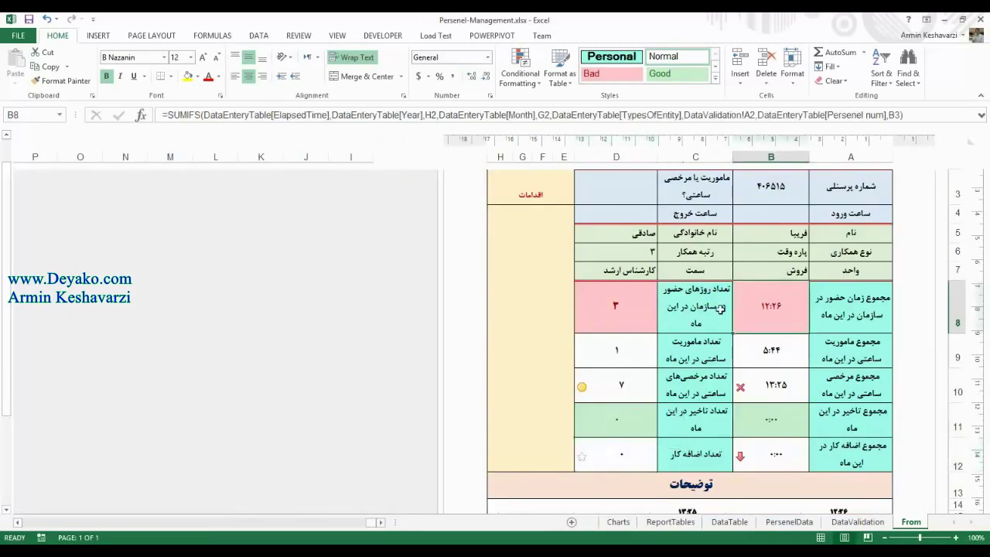
{"action": "left_click_drag", "start_coordinate": [782, 295], "coordinate": [616, 310]}
{"action": "left_click", "coordinate": [782, 385]}
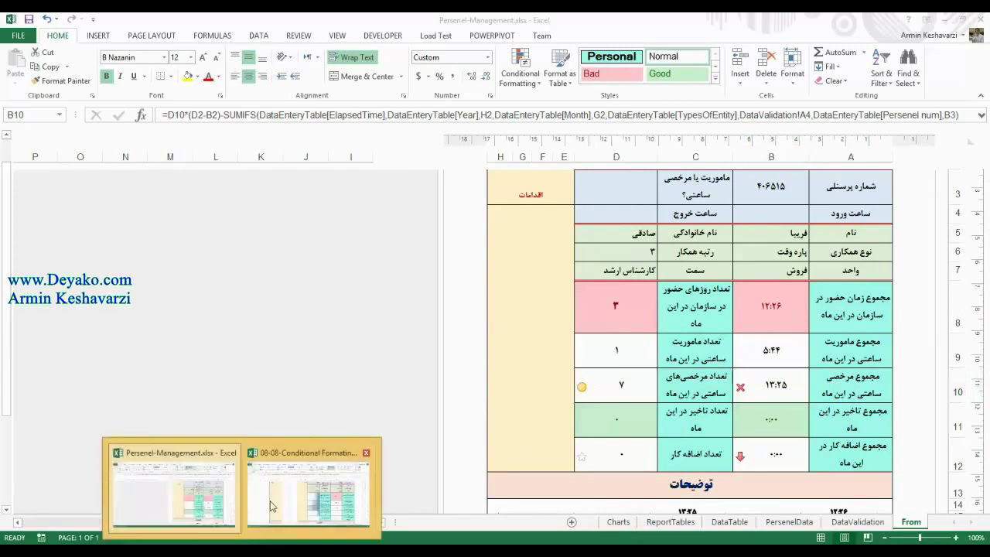
{"action": "left_click", "coordinate": [630, 380]}
{"action": "left_click", "coordinate": [773, 385]}
{"action": "left_click", "coordinate": [769, 444]}
{"action": "left_click", "coordinate": [619, 445]}
{"action": "left_click", "coordinate": [618, 385]}
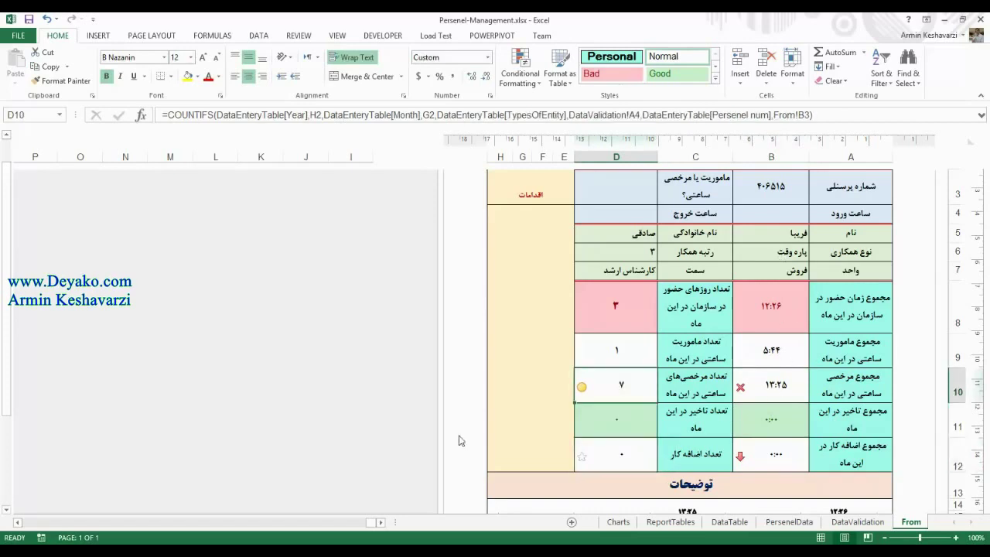
{"action": "left_click", "coordinate": [317, 495]}
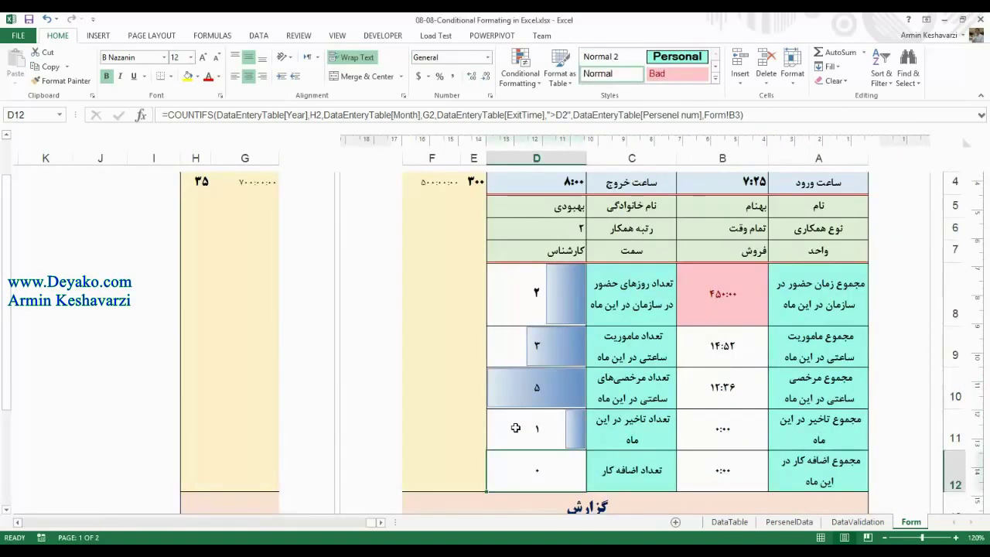
Step: Add a solid-fill data bar rule to D8:D12 with bar direction set to Left-to-Right
{"action": "left_click", "coordinate": [550, 292]}
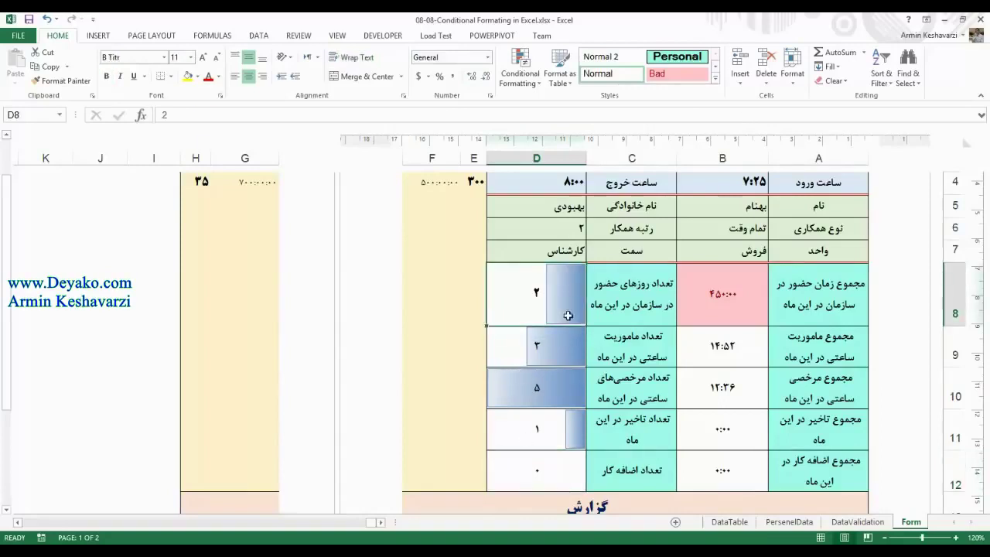
{"action": "left_click_drag", "start_coordinate": [539, 279], "coordinate": [541, 472]}
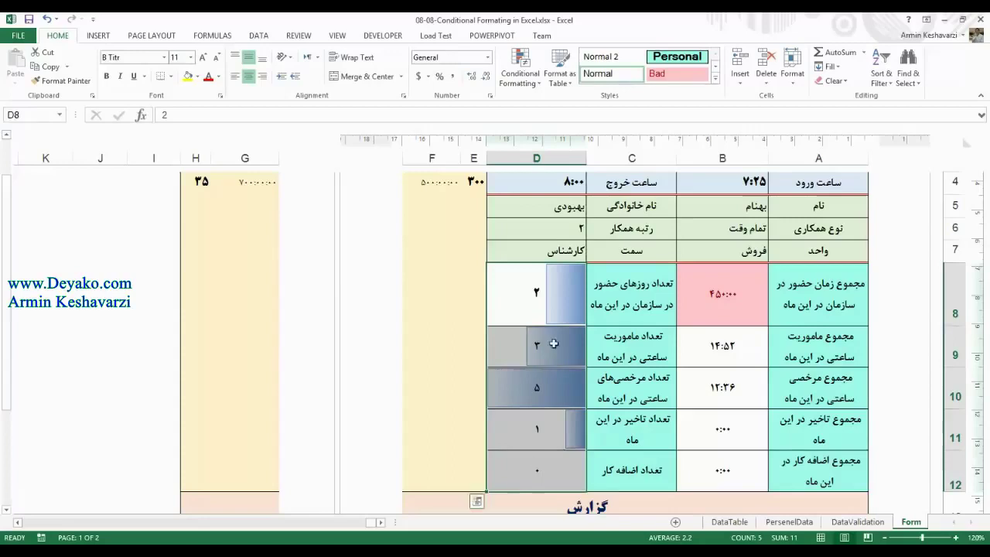
{"action": "left_click", "coordinate": [525, 61]}
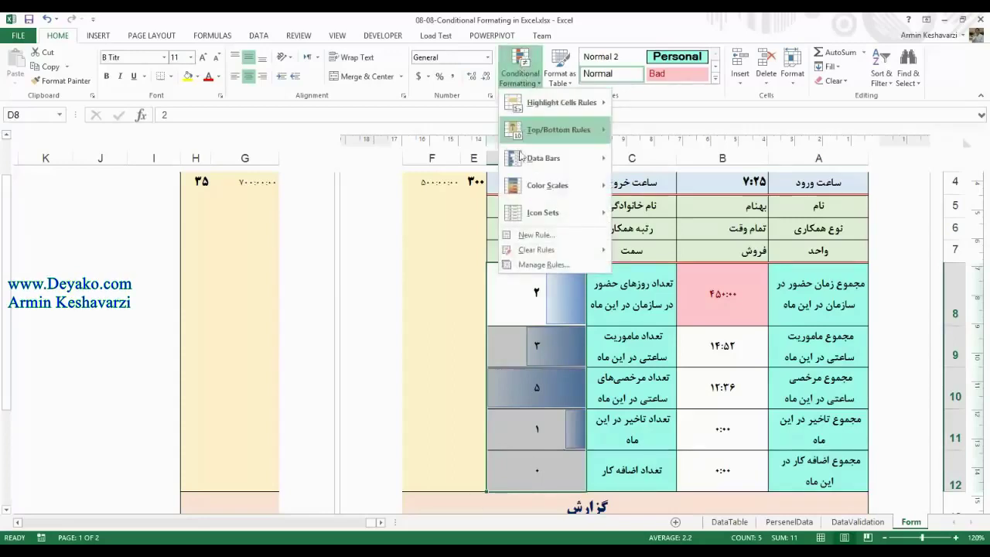
{"action": "mouse_move", "coordinate": [604, 160]}
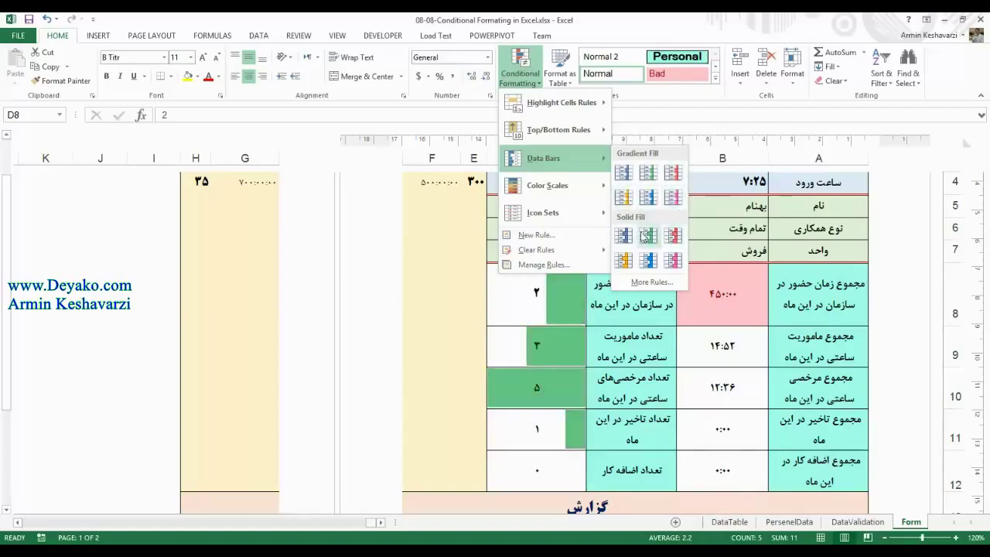
{"action": "left_click", "coordinate": [635, 283]}
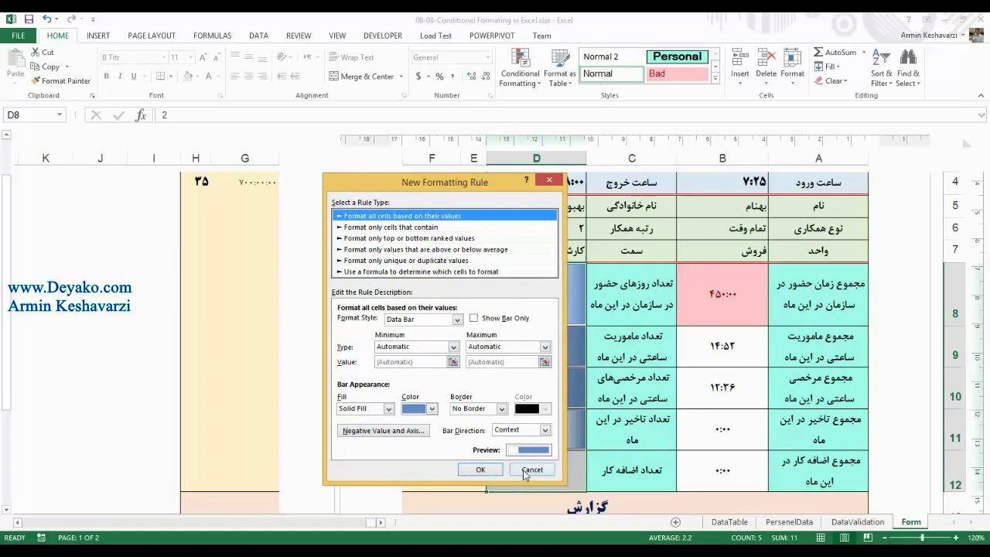
{"action": "left_click", "coordinate": [544, 430]}
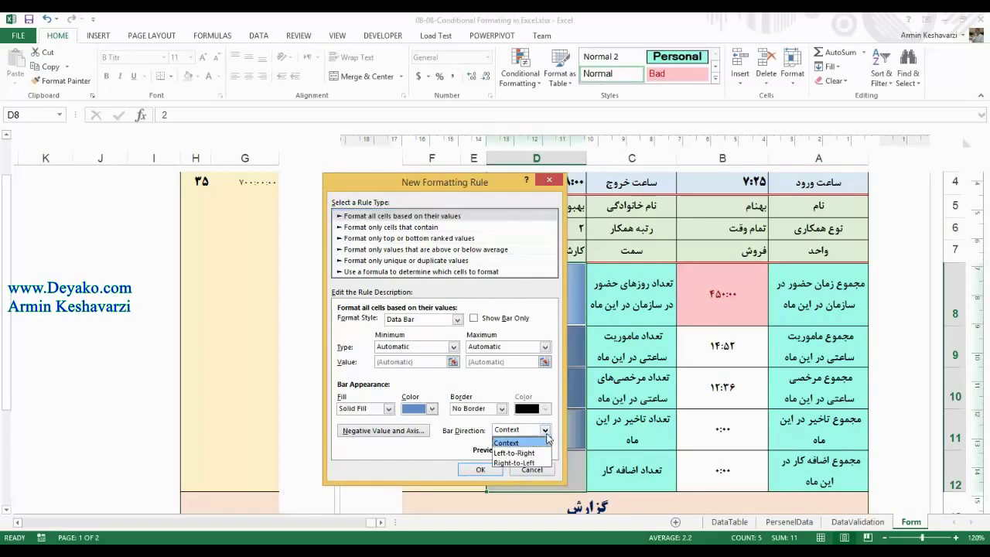
{"action": "left_click", "coordinate": [541, 453]}
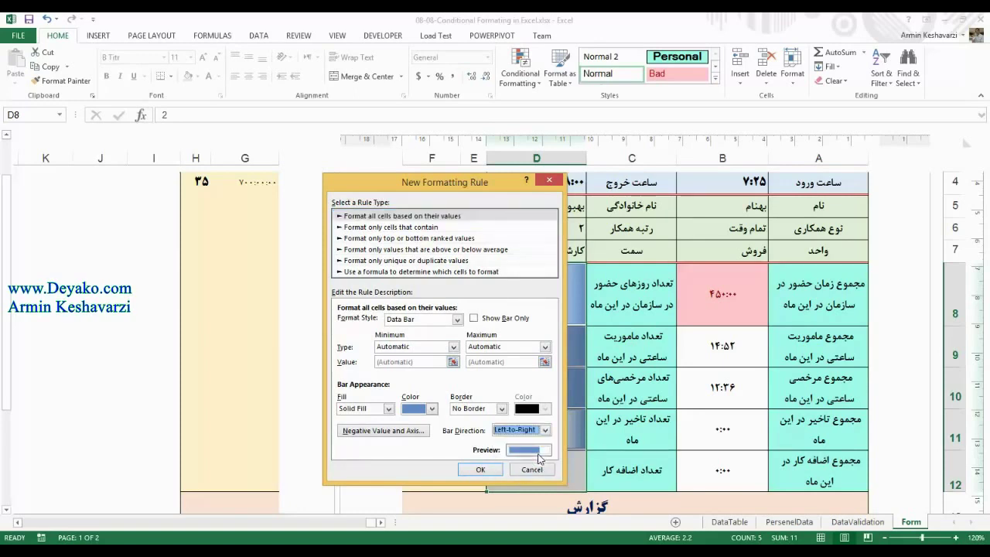
{"action": "left_click", "coordinate": [492, 467]}
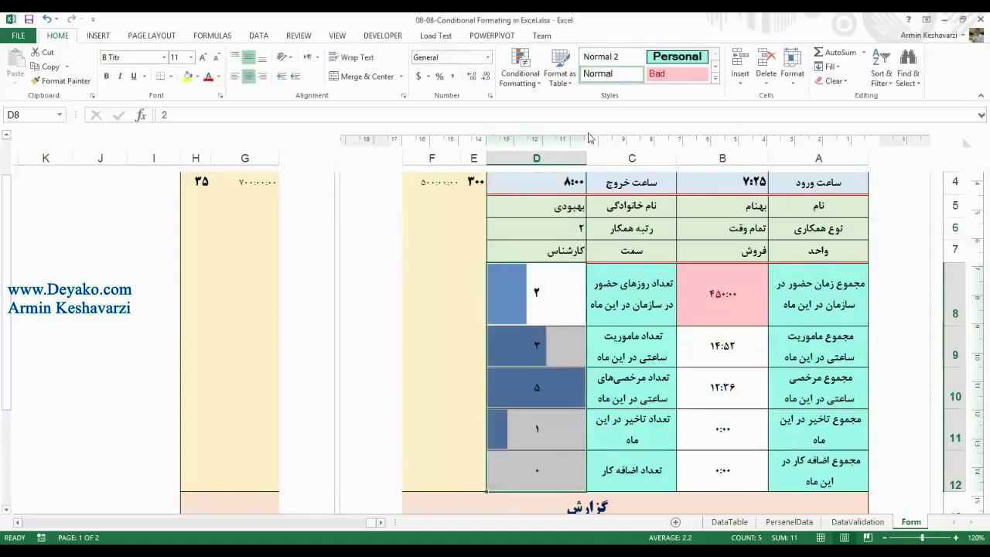
Step: Clear the data bar rule from the counts in column D
{"action": "left_click", "coordinate": [536, 84]}
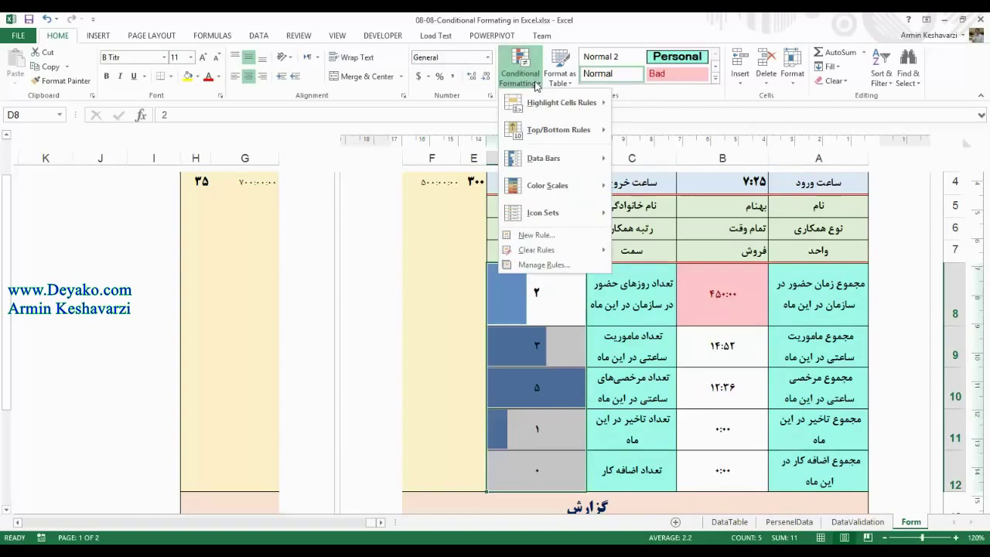
{"action": "left_click", "coordinate": [698, 345]}
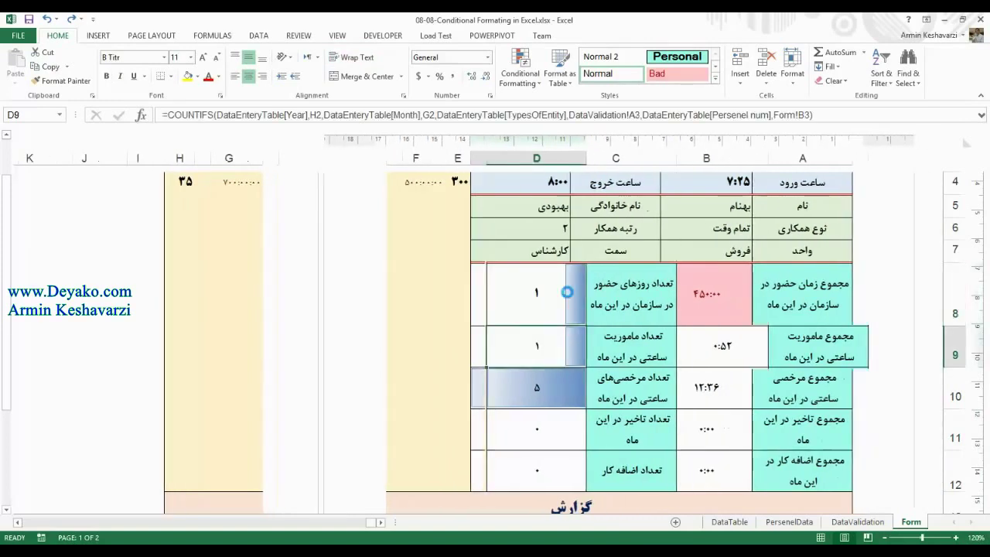
{"action": "left_click", "coordinate": [524, 73]}
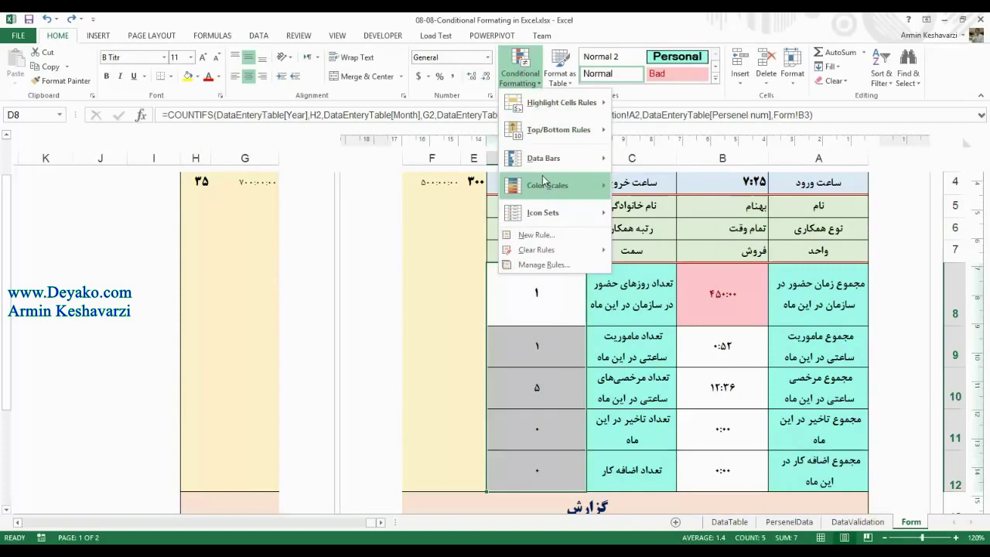
{"action": "mouse_move", "coordinate": [543, 179]}
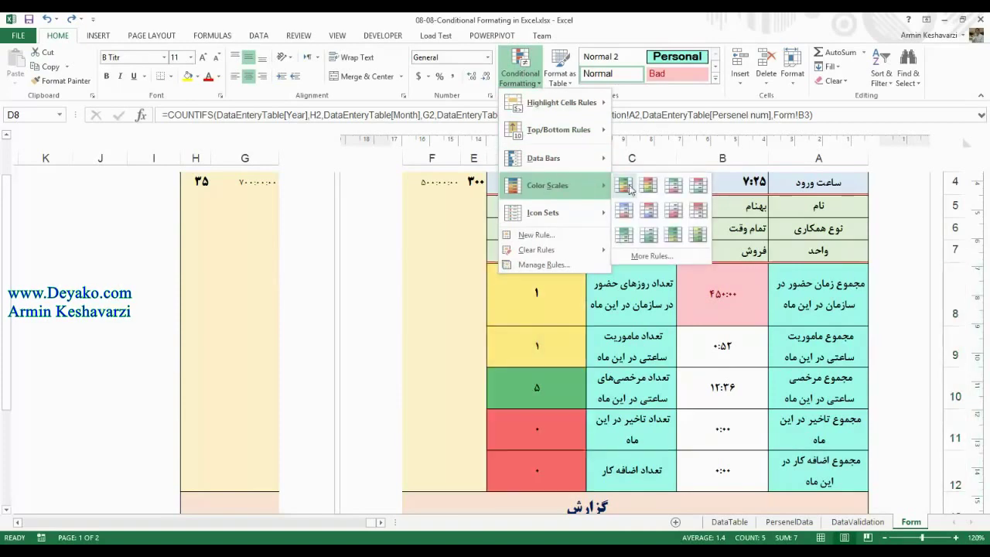
Step: Apply the Green-Yellow-Red colour scale to D8:D12, turning 5 green and the 0s red
{"action": "mouse_move", "coordinate": [536, 469]}
{"action": "left_mouse_down"}
{"action": "mouse_move", "coordinate": [554, 258]}
{"action": "mouse_move", "coordinate": [557, 277]}
{"action": "left_mouse_up"}
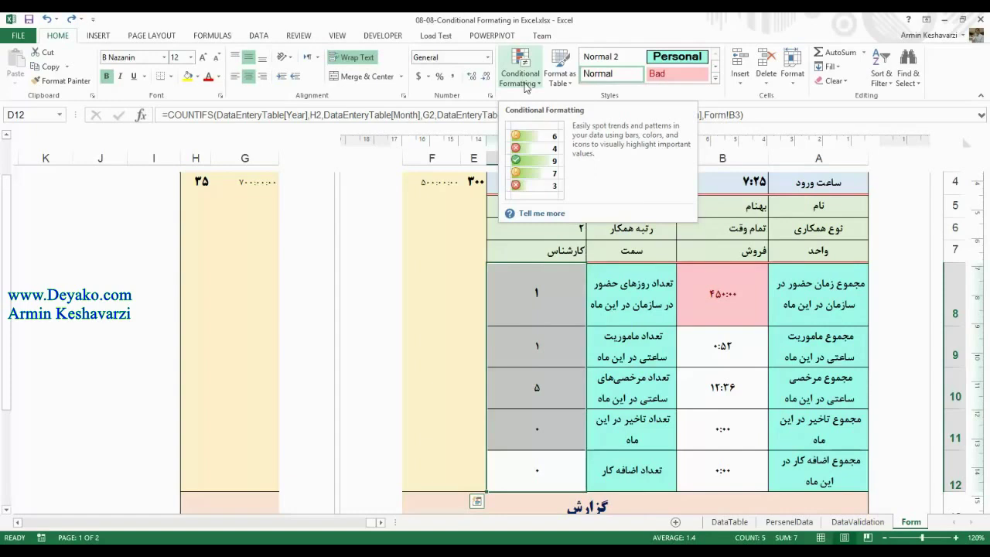
{"action": "left_click", "coordinate": [525, 85]}
{"action": "mouse_move", "coordinate": [553, 186]}
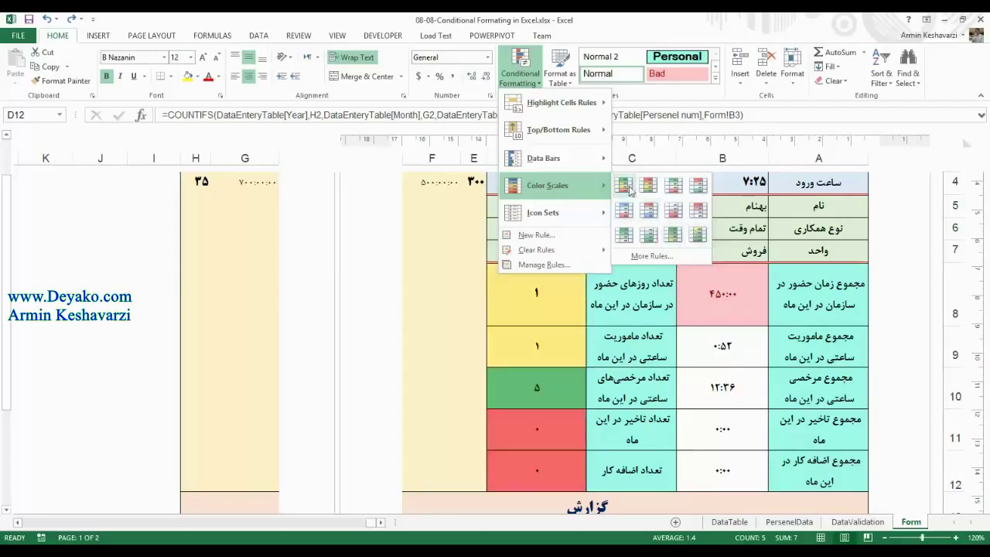
{"action": "left_click", "coordinate": [626, 188]}
{"action": "left_click", "coordinate": [530, 387]}
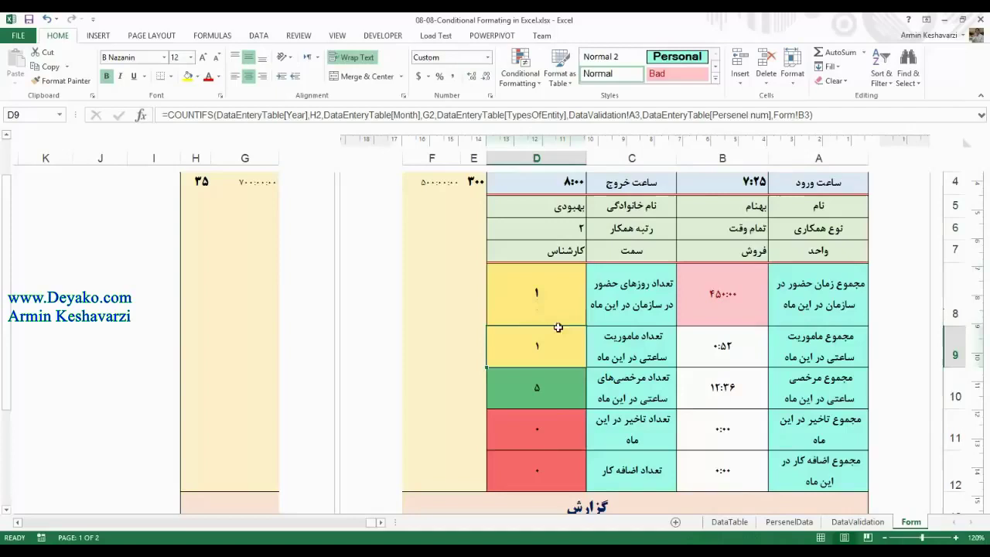
Step: Inspect the lateness formulas in D8, D9 and D11
{"action": "left_click", "coordinate": [545, 429]}
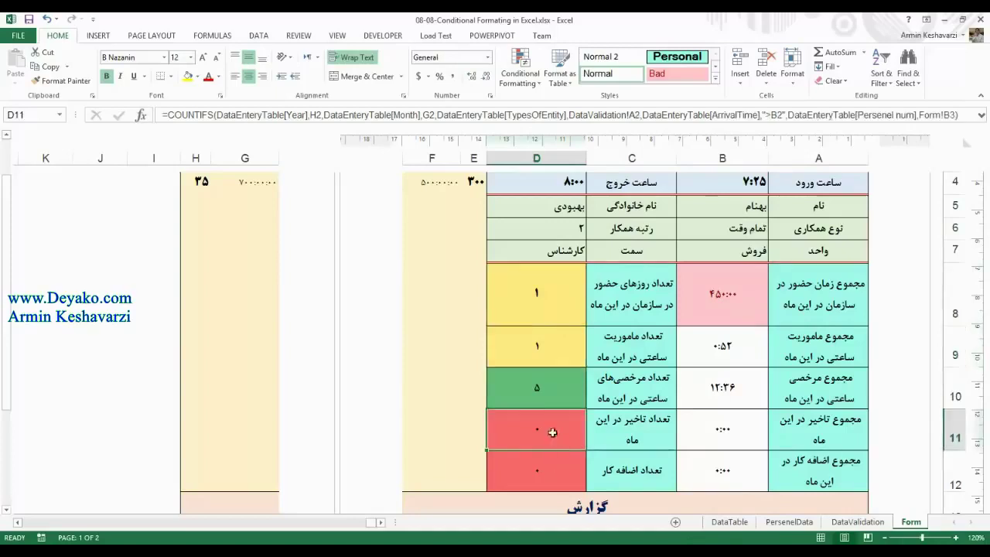
{"action": "left_click_drag", "start_coordinate": [546, 297], "coordinate": [553, 357]}
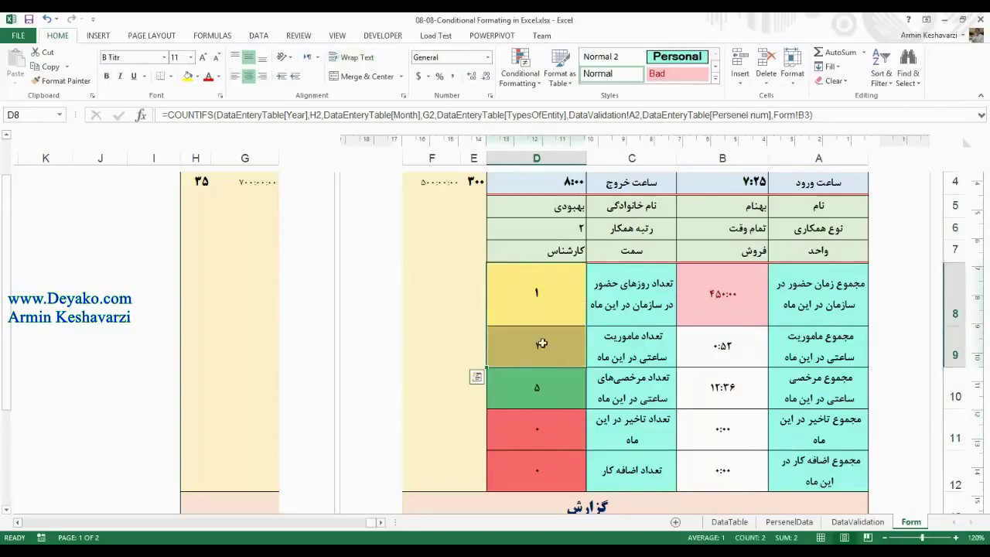
{"action": "left_click", "coordinate": [537, 459]}
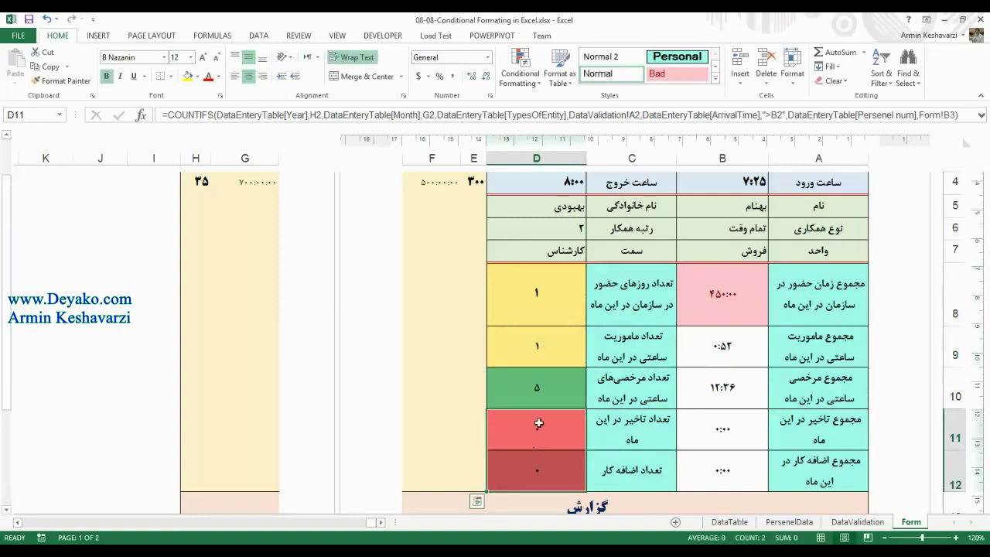
{"action": "left_click", "coordinate": [541, 339]}
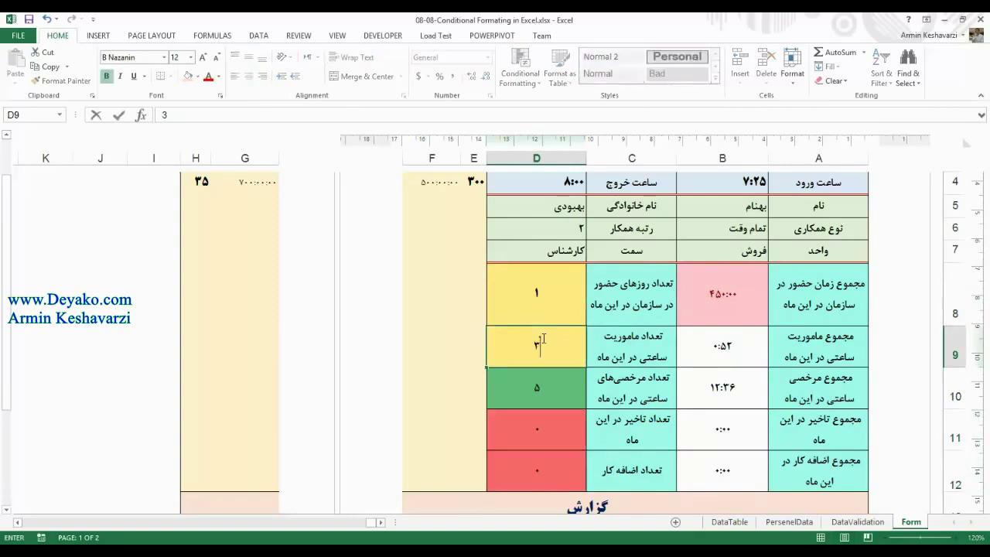
{"action": "left_click", "coordinate": [566, 311]}
{"action": "type", "text": "2"}
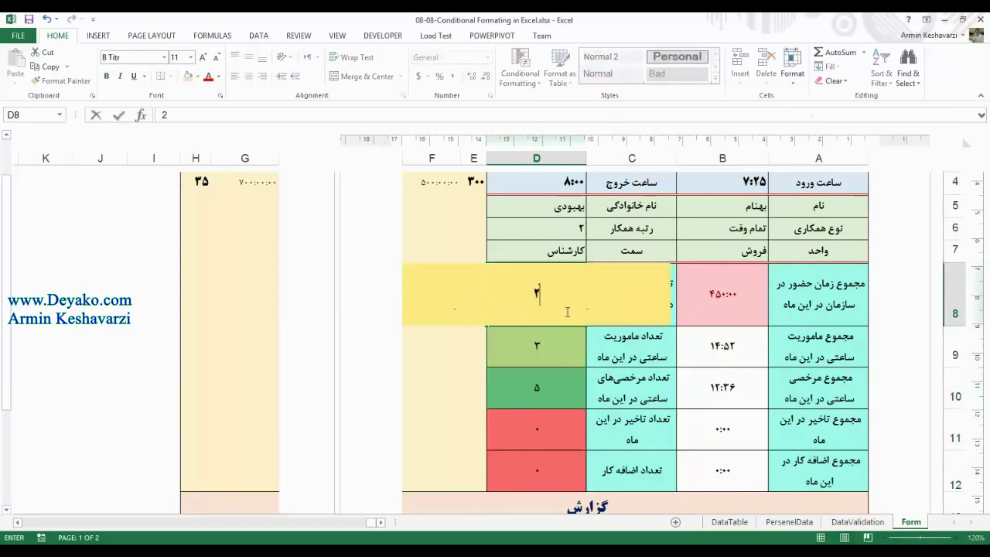
{"action": "left_click", "coordinate": [504, 440]}
{"action": "key", "text": "F2"}
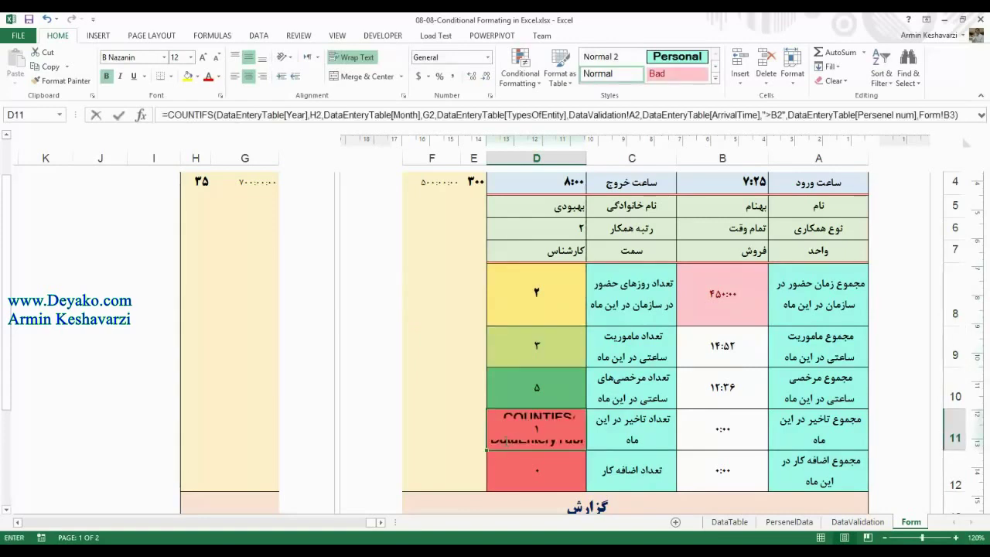
{"action": "key", "text": "Return"}
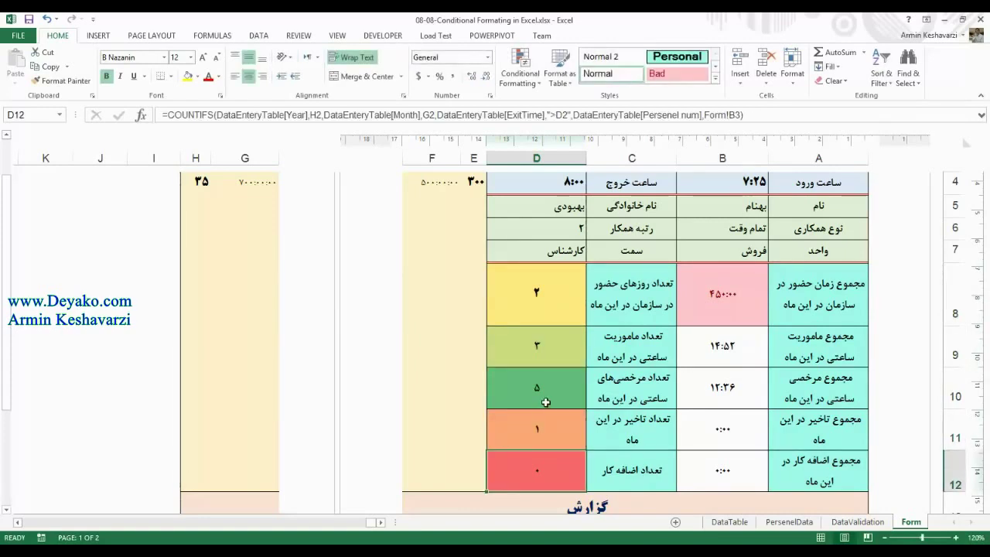
Step: Change the count in D9 to 4 and in D8 to 3
{"action": "left_click", "coordinate": [545, 400]}
{"action": "left_click", "coordinate": [552, 337]}
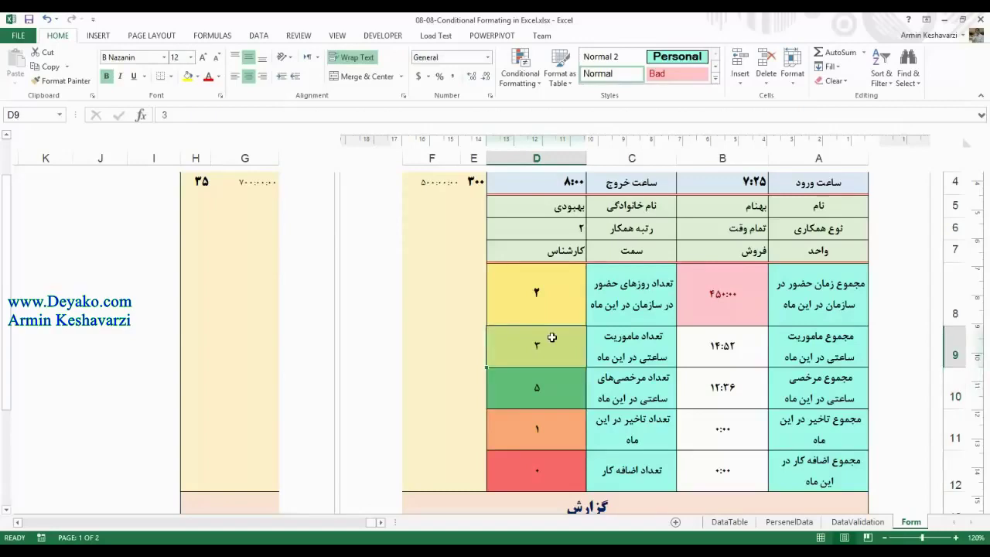
{"action": "type", "text": "4"}
{"action": "key", "text": "Return"}
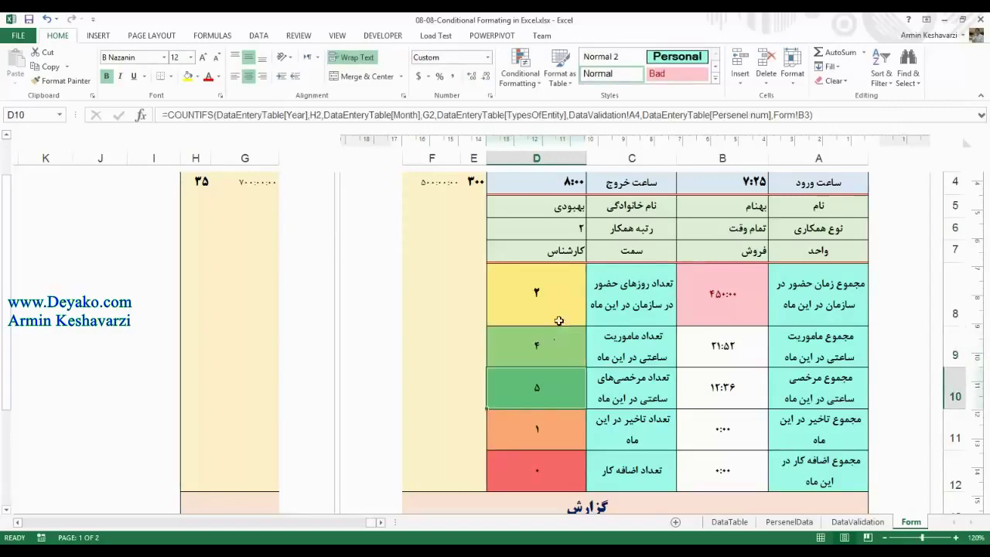
{"action": "left_click", "coordinate": [550, 344]}
{"action": "left_click", "coordinate": [552, 292]}
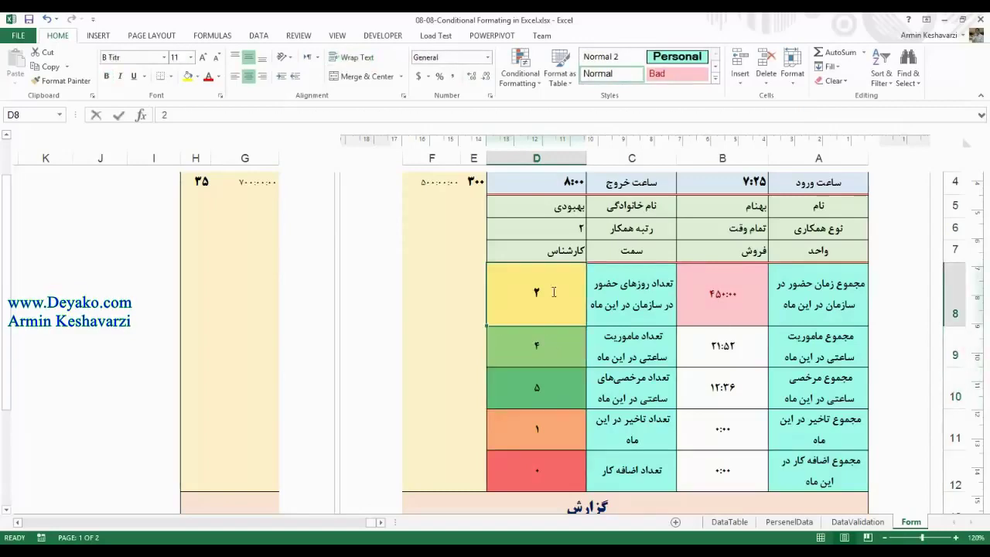
{"action": "type", "text": "3"}
{"action": "key", "text": "Return"}
Step: Change the count in D11 to 2 and in D12 to 1
{"action": "left_click", "coordinate": [553, 399]}
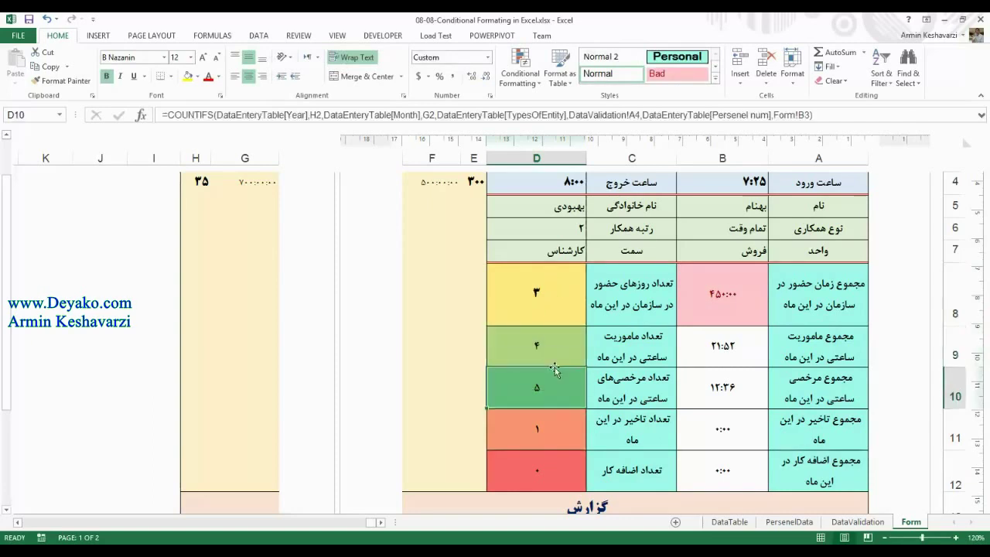
{"action": "left_click", "coordinate": [551, 298]}
{"action": "left_click", "coordinate": [538, 419]}
{"action": "type", "text": "2"}
{"action": "key", "text": "Return"}
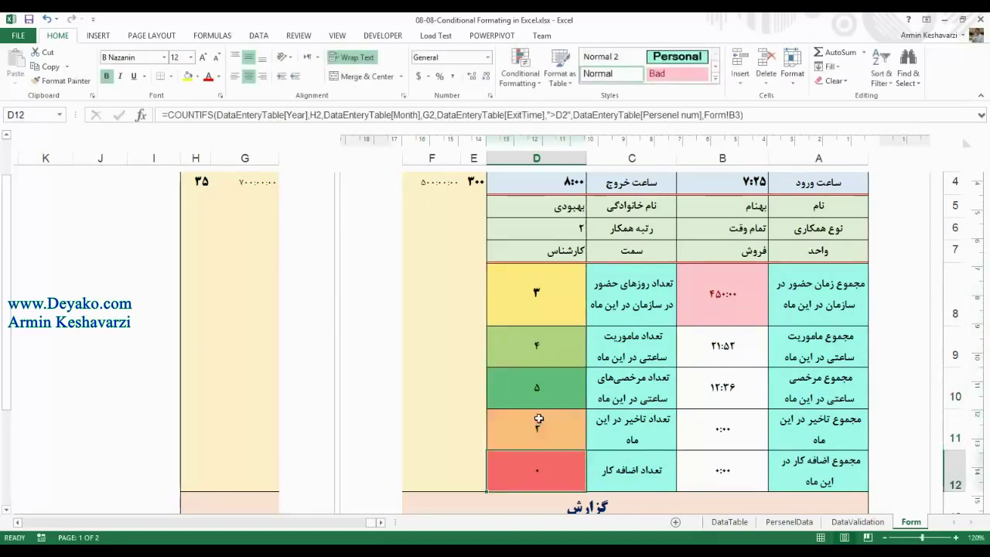
{"action": "type", "text": "1"}
{"action": "key", "text": "Return"}
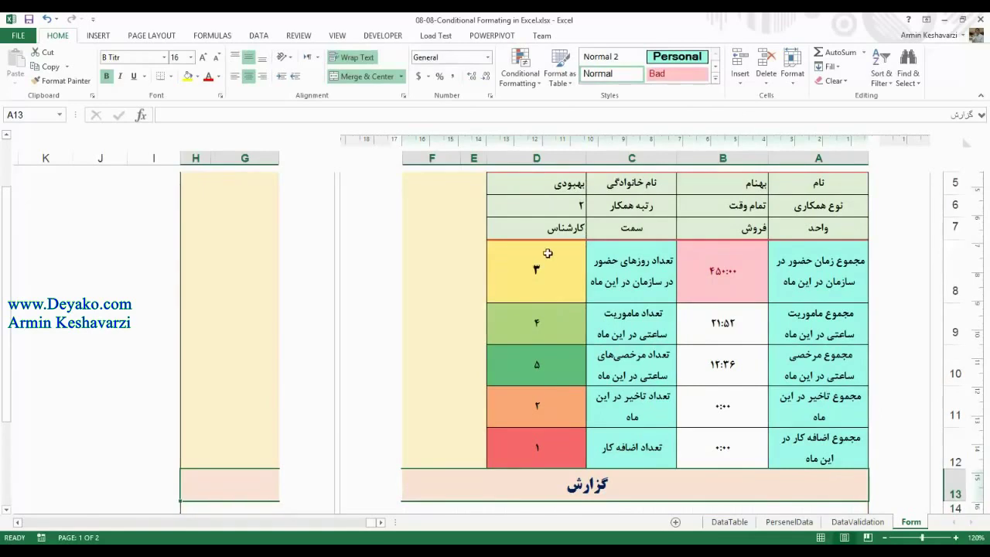
Step: Select the recoloured counts D8 through D12
{"action": "left_click", "coordinate": [539, 255]}
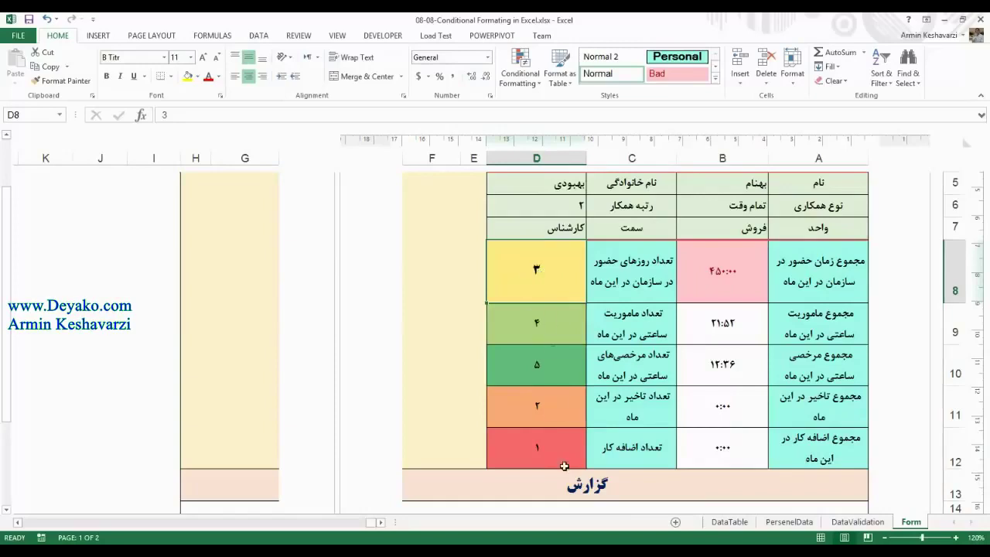
{"action": "left_click", "coordinate": [548, 414]}
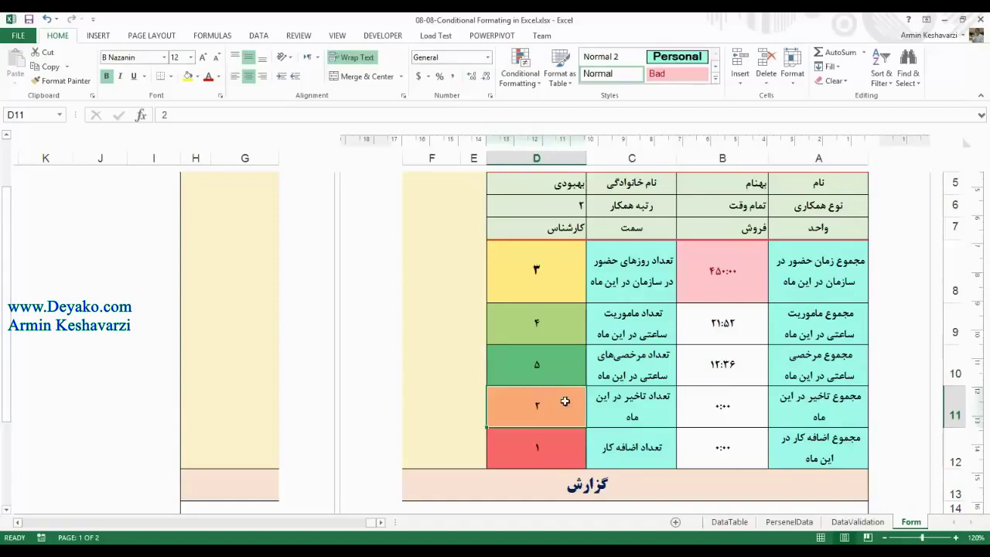
{"action": "left_click", "coordinate": [560, 456]}
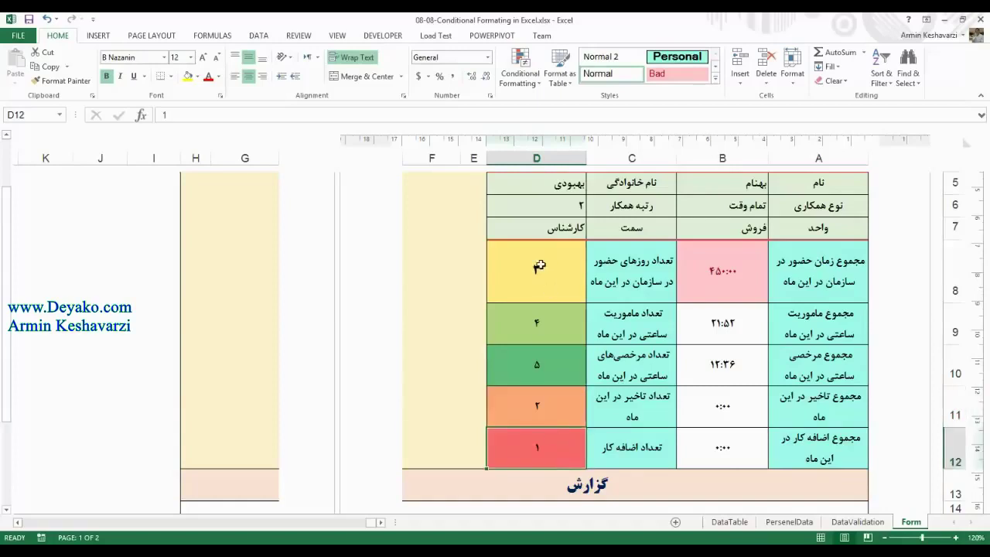
{"action": "left_click_drag", "start_coordinate": [539, 265], "coordinate": [542, 447]}
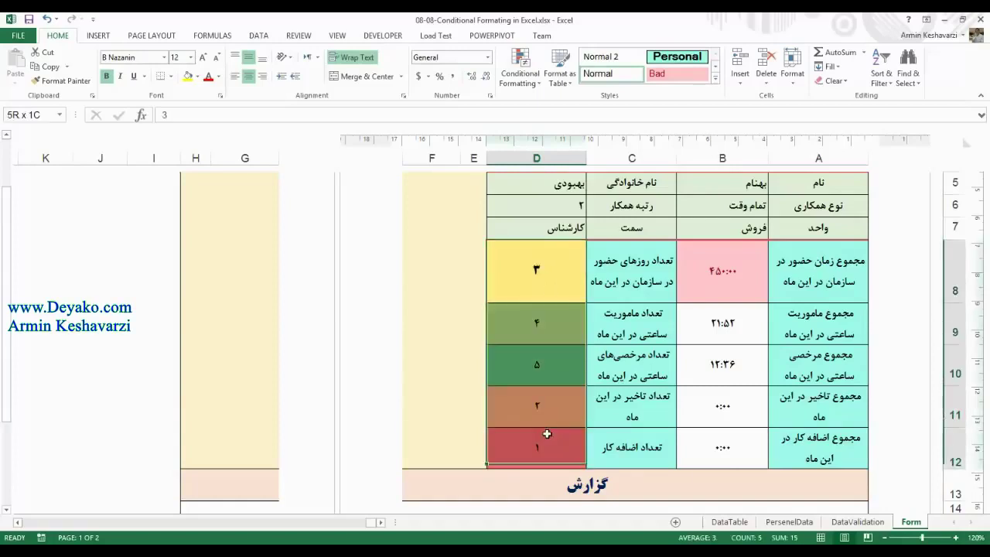
Step: Switch D8:D12 to the Red-Yellow-Green scale so 5 shows red, 3 yellow and 1 green
{"action": "left_click", "coordinate": [523, 65]}
{"action": "mouse_move", "coordinate": [547, 190]}
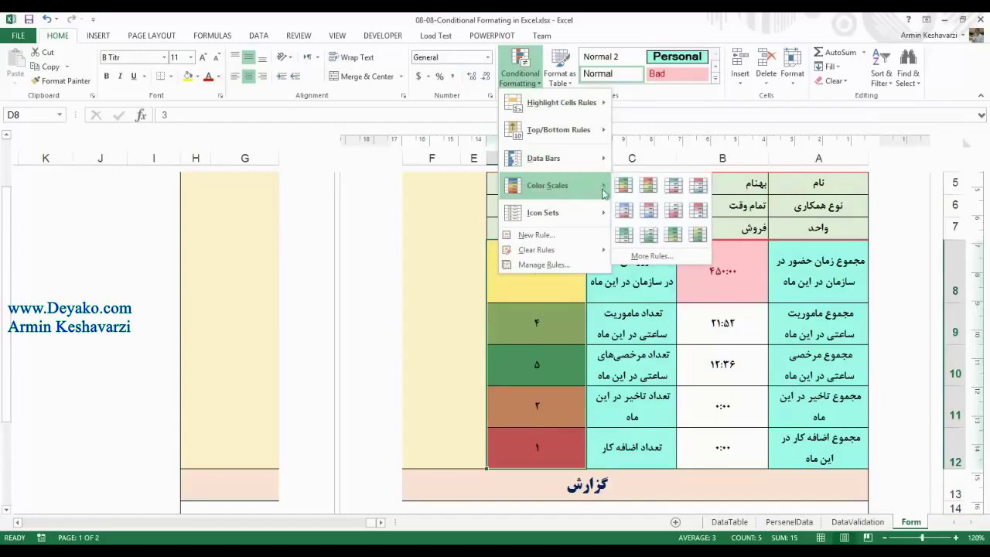
{"action": "left_click", "coordinate": [648, 189]}
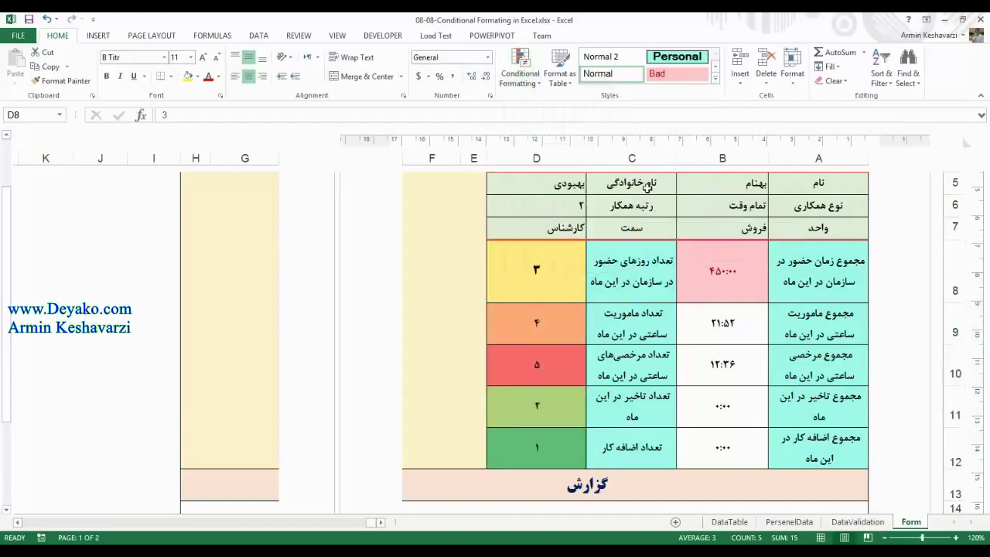
{"action": "left_click", "coordinate": [546, 363]}
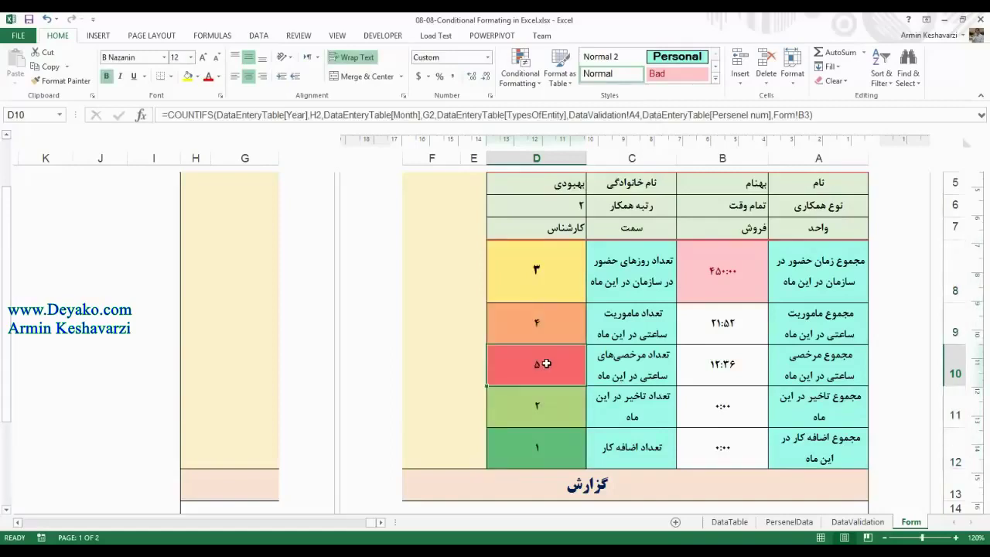
{"action": "left_click", "coordinate": [546, 463]}
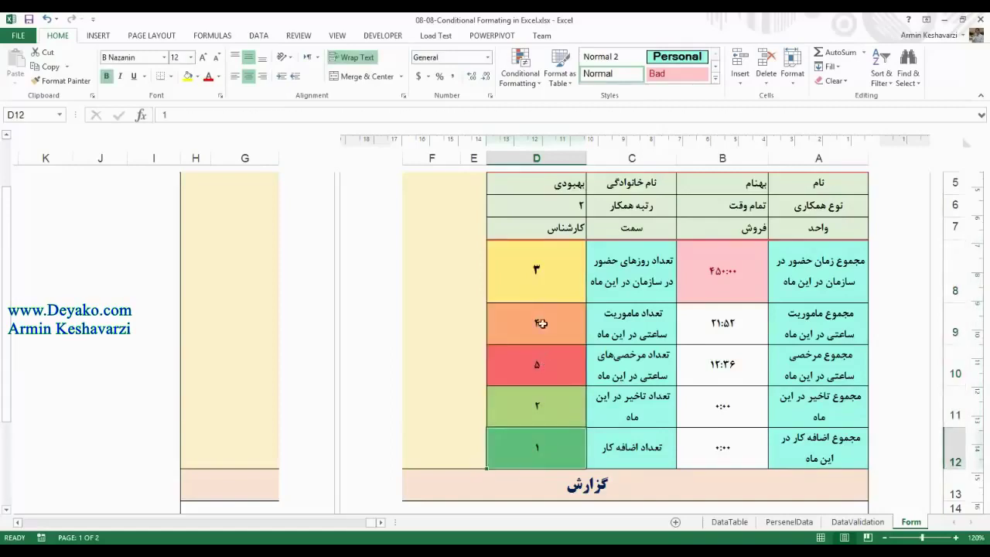
{"action": "left_click_drag", "start_coordinate": [548, 268], "coordinate": [542, 452]}
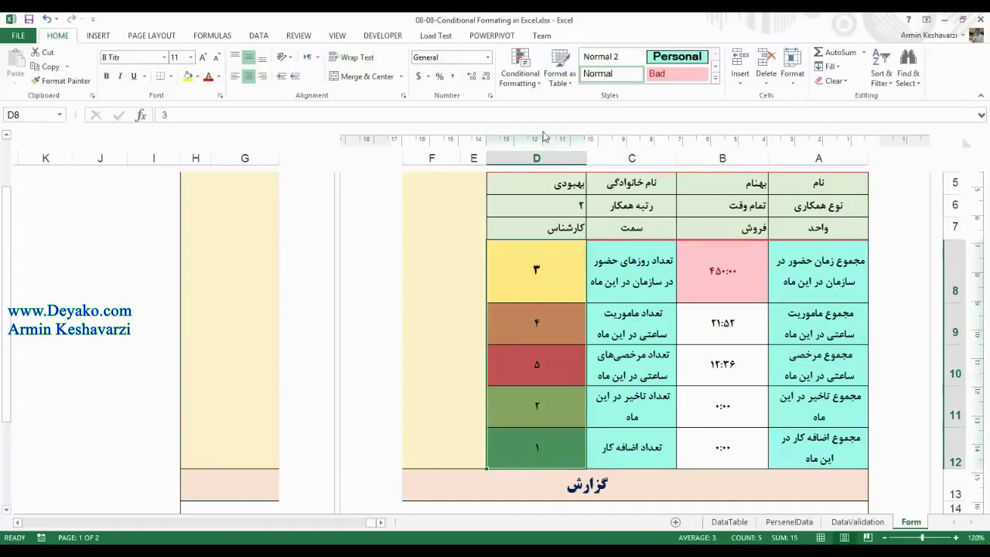
{"action": "left_click", "coordinate": [525, 82]}
Step: Display the Color Scales preset submenu for the D8:D12 counts
{"action": "mouse_move", "coordinate": [518, 194]}
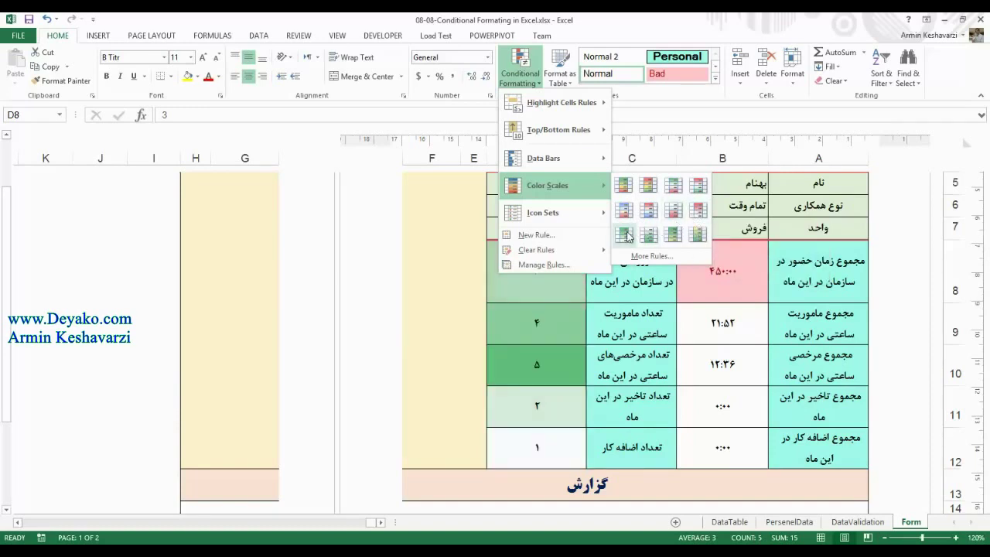
Step: Start a custom colour-scale rule and inspect the minimum colour and Lowest Value type
{"action": "left_click", "coordinate": [677, 255]}
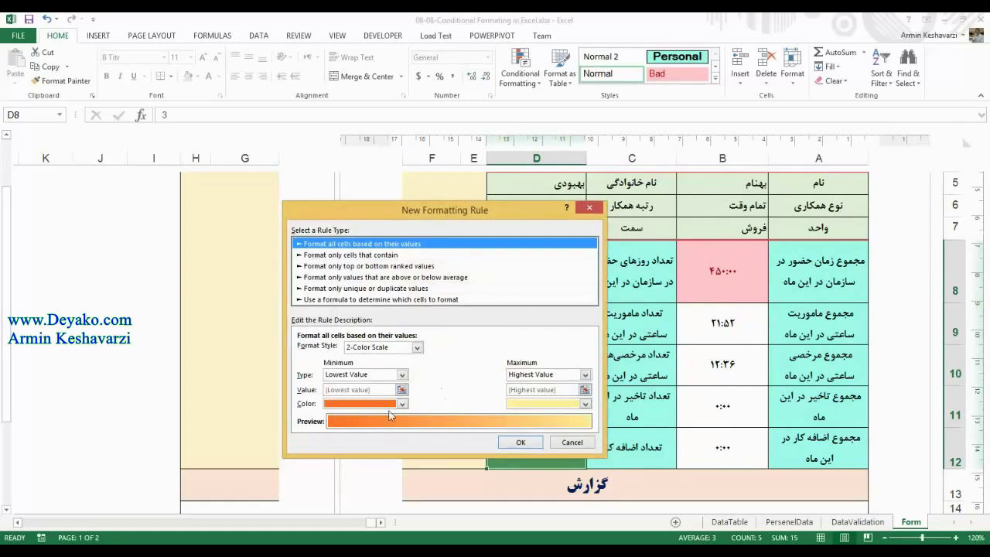
{"action": "left_click", "coordinate": [402, 404]}
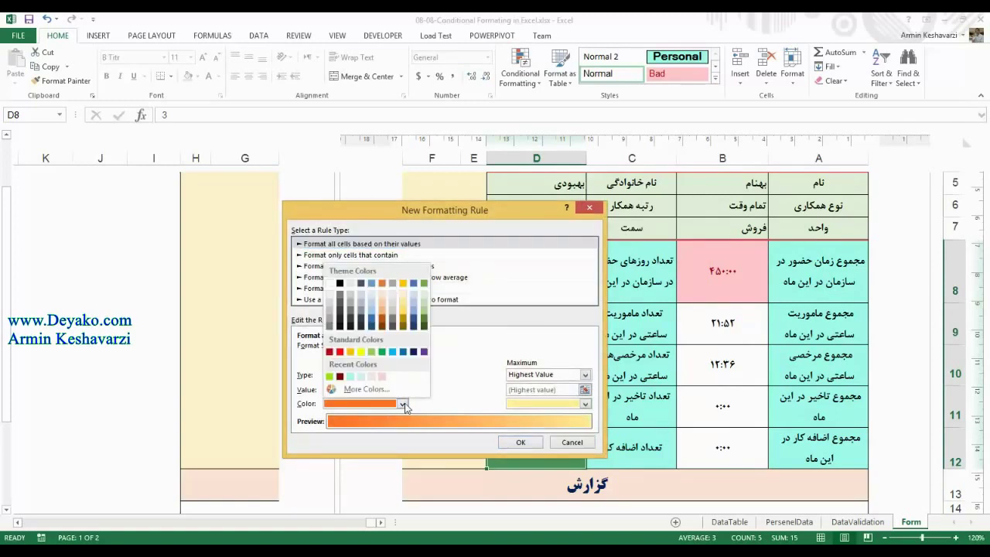
{"action": "left_click", "coordinate": [404, 405]}
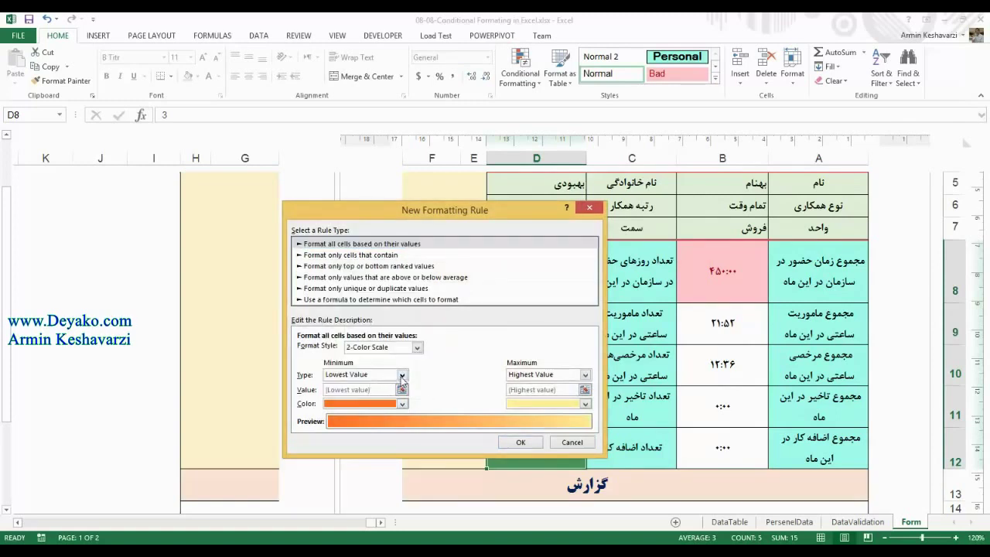
{"action": "left_click", "coordinate": [401, 376]}
{"action": "left_click", "coordinate": [360, 385]}
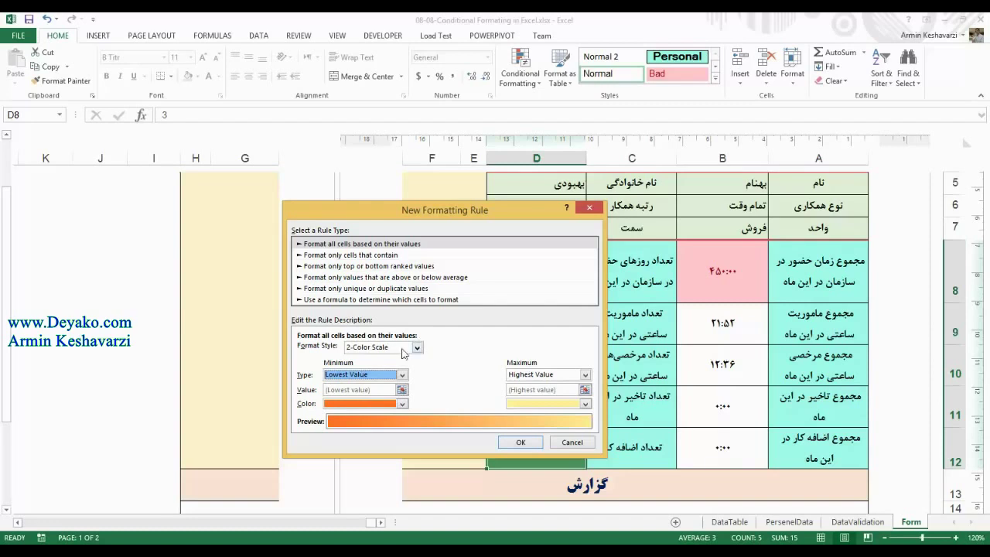
Step: Try the 3-Color Scale and Data Bar format styles, ending on 3-Color Scale
{"action": "left_click", "coordinate": [416, 350]}
{"action": "left_click", "coordinate": [404, 371]}
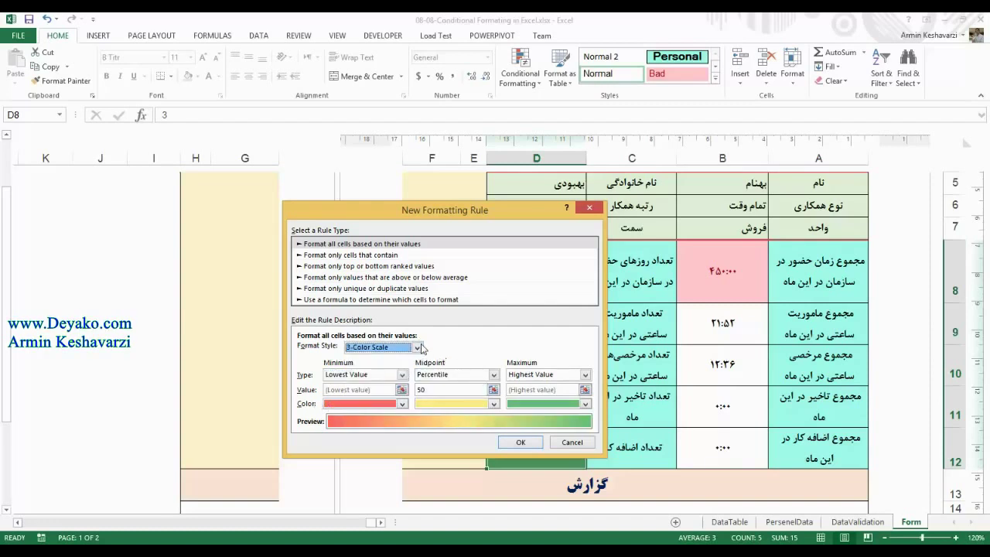
{"action": "left_click", "coordinate": [419, 348]}
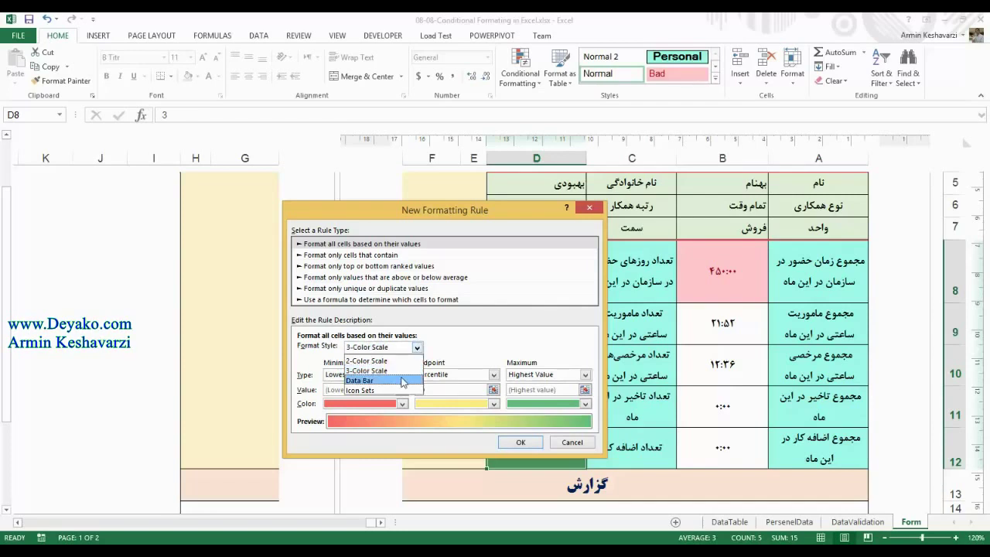
{"action": "left_click", "coordinate": [402, 381]}
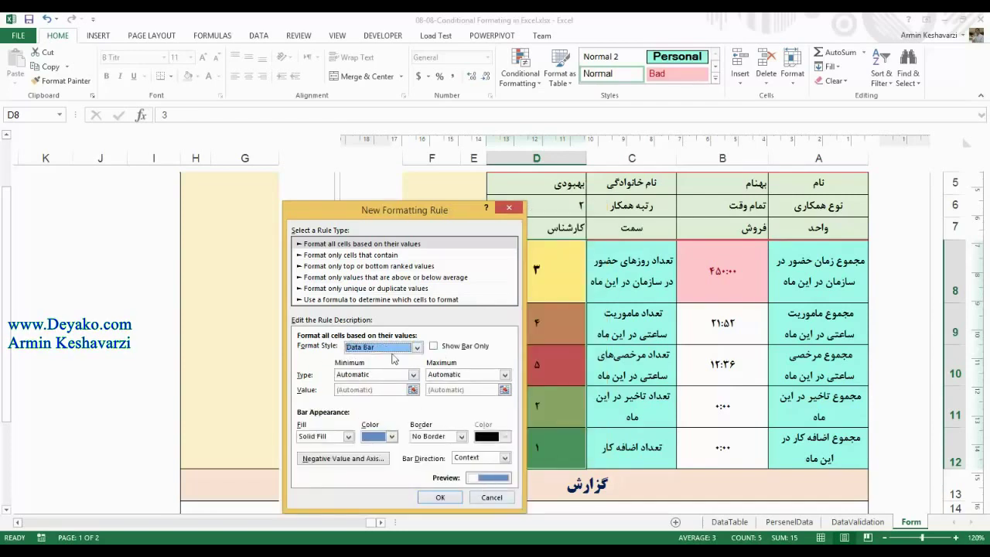
{"action": "left_click", "coordinate": [418, 347]}
{"action": "left_click", "coordinate": [418, 348]}
{"action": "left_click", "coordinate": [417, 348]}
{"action": "left_click", "coordinate": [391, 368]}
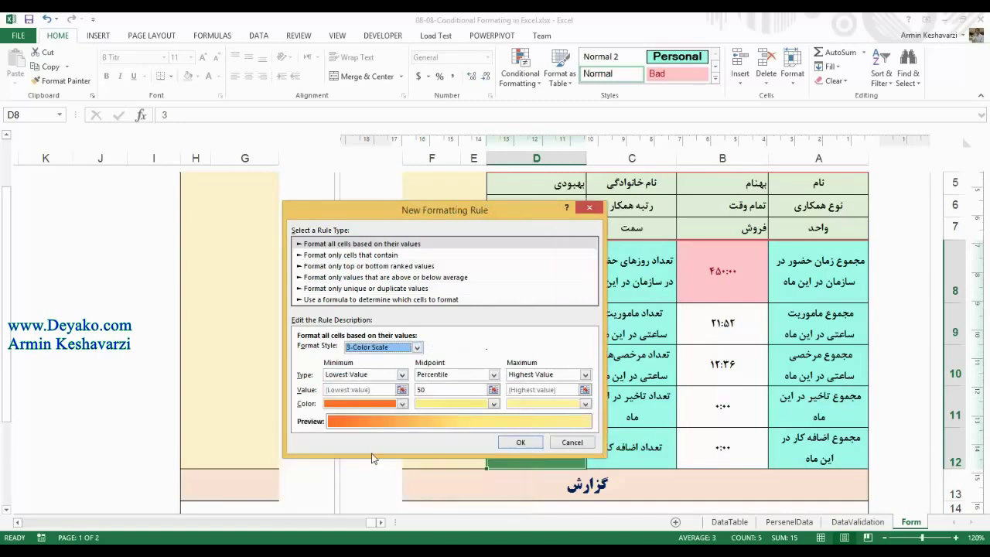
Step: Check the minimum colour choices, then cancel the rule without changes
{"action": "left_click", "coordinate": [401, 404]}
{"action": "left_click", "coordinate": [400, 403]}
{"action": "left_click", "coordinate": [399, 404]}
{"action": "left_click", "coordinate": [400, 405]}
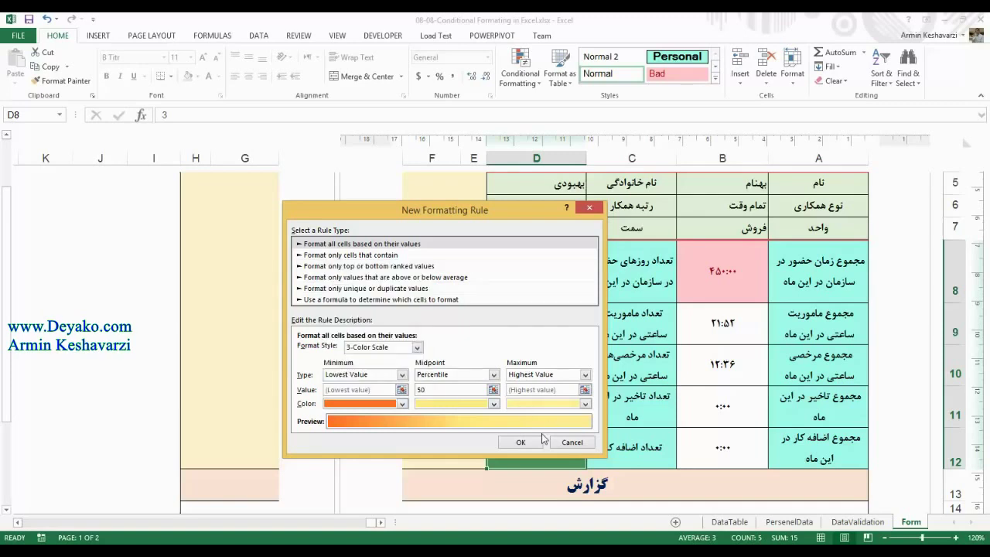
{"action": "left_click", "coordinate": [571, 442]}
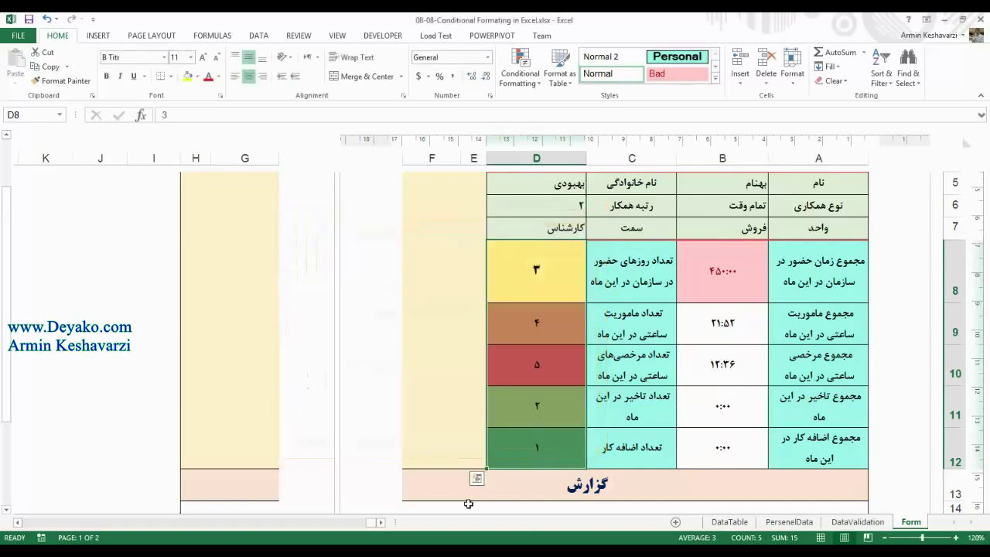
Step: Preview the Color Scales and Icon Sets presets, then close the menu without applying any
{"action": "left_click", "coordinate": [526, 67]}
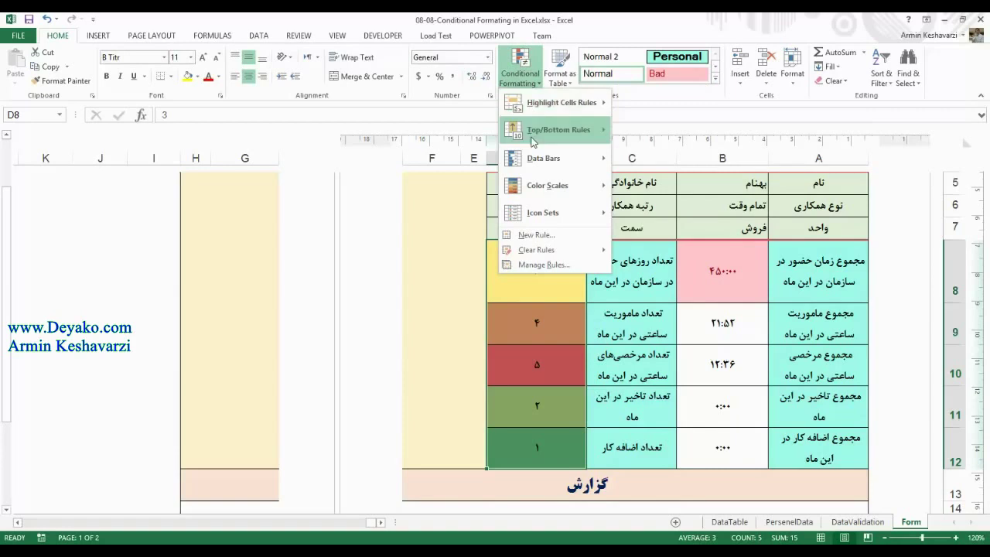
{"action": "mouse_move", "coordinate": [540, 184]}
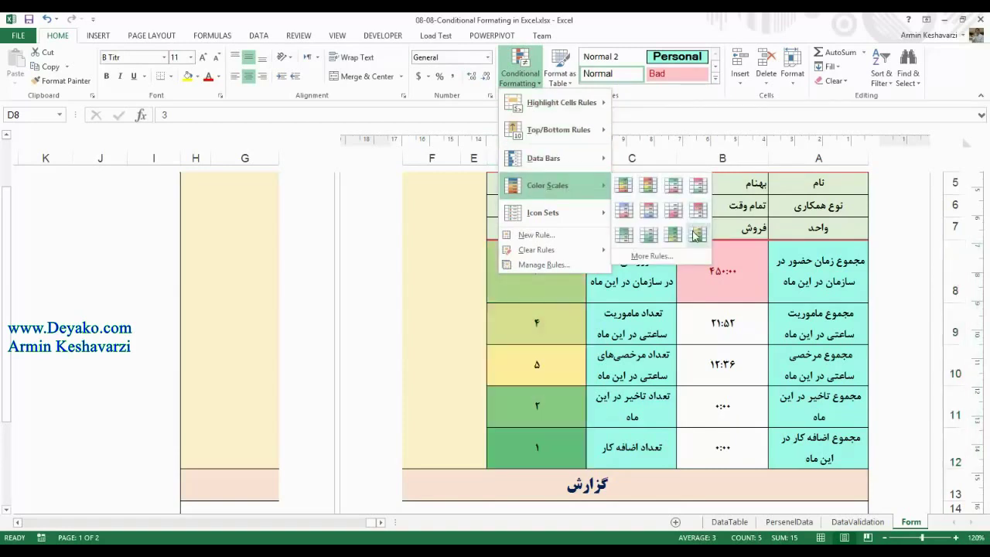
{"action": "mouse_move", "coordinate": [593, 217]}
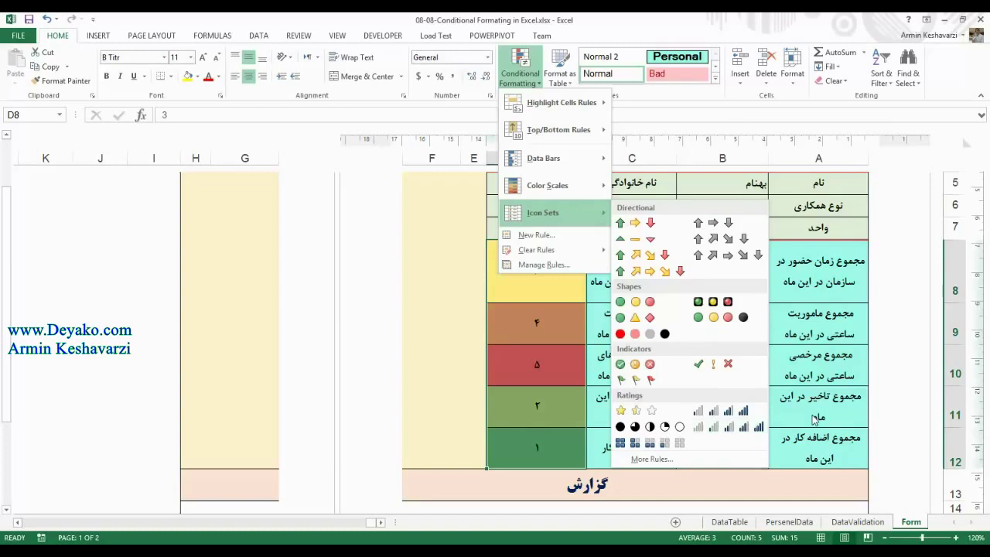
{"action": "left_click", "coordinate": [812, 357]}
{"action": "left_click", "coordinate": [811, 356]}
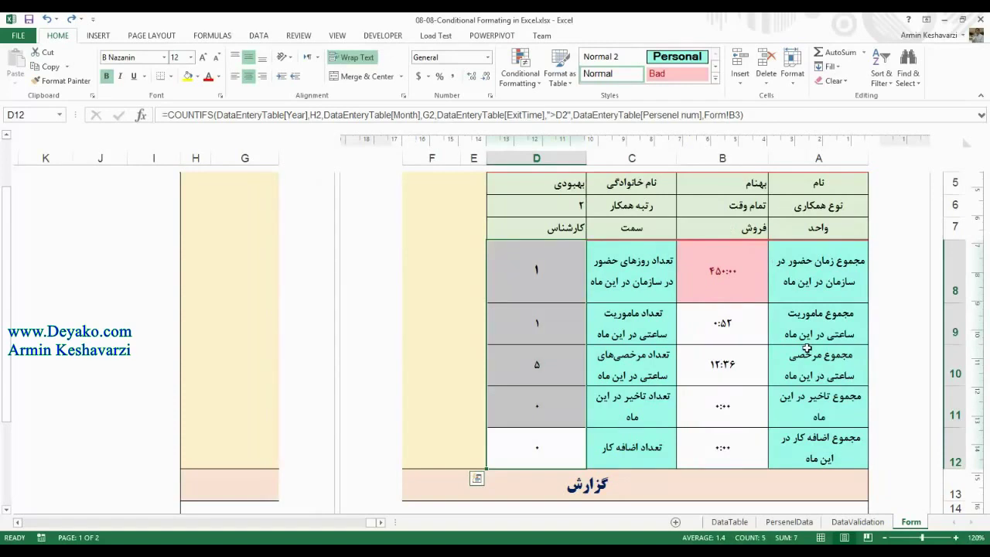
{"action": "key", "text": "ctrl+z"}
{"action": "key", "text": "ctrl+z"}
{"action": "left_click", "coordinate": [67, 22]}
{"action": "left_click", "coordinate": [541, 331]}
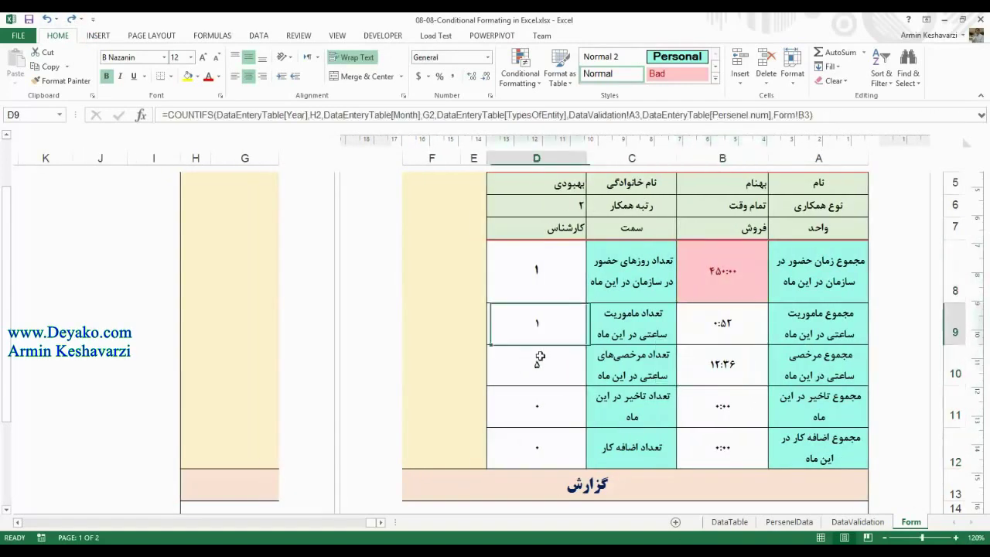
{"action": "left_click", "coordinate": [537, 400]}
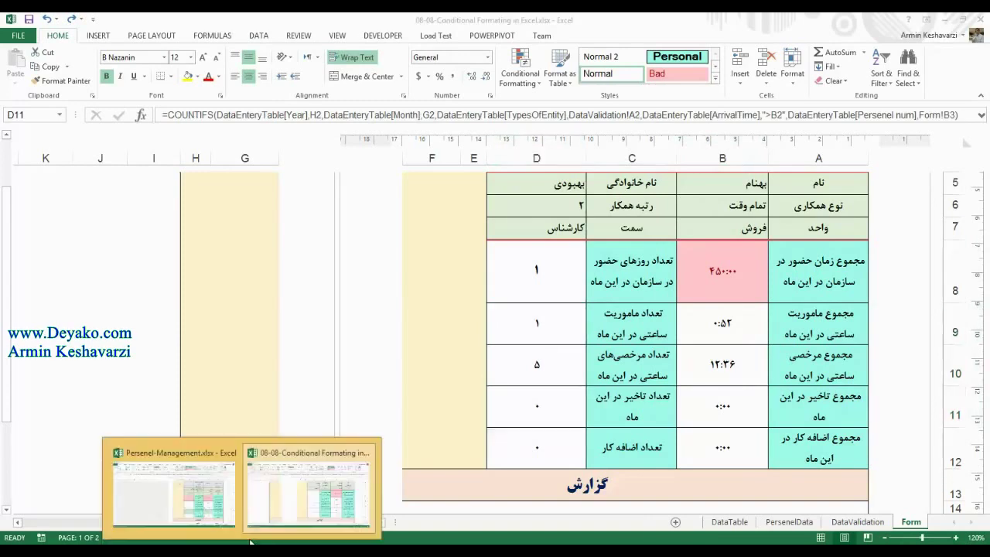
{"action": "left_click", "coordinate": [199, 506]}
{"action": "left_click", "coordinate": [617, 376]}
{"action": "left_click", "coordinate": [773, 381]}
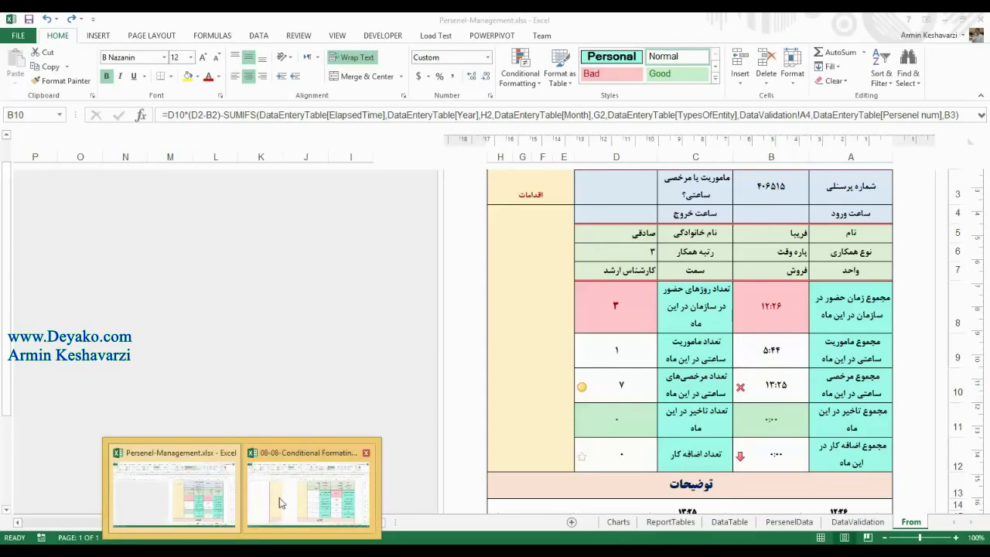
{"action": "left_click", "coordinate": [312, 483]}
{"action": "left_click", "coordinate": [702, 359]}
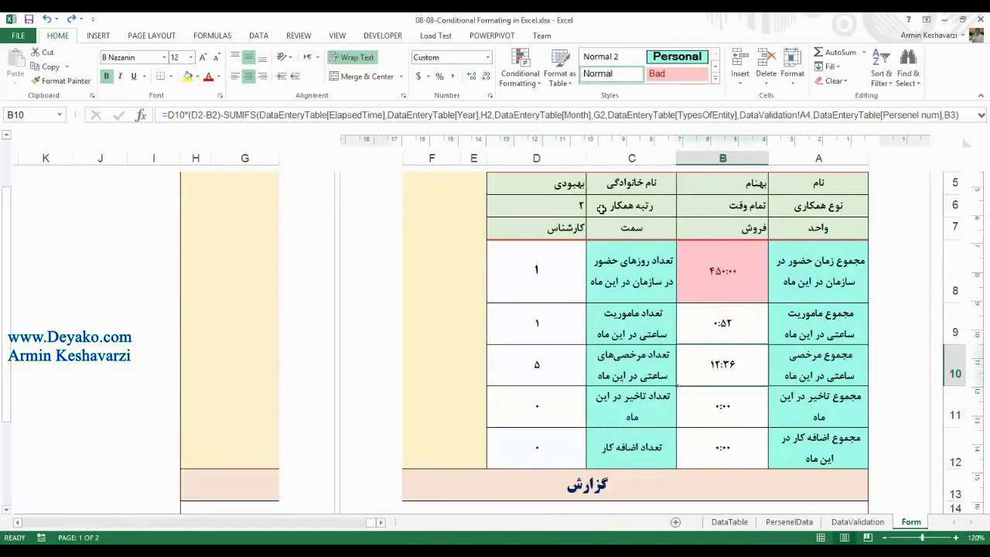
Step: Apply the 3 Symbols (Uncircled) icon set to B10 and zoom the sheet in one step
{"action": "left_click", "coordinate": [520, 68]}
{"action": "mouse_move", "coordinate": [541, 205]}
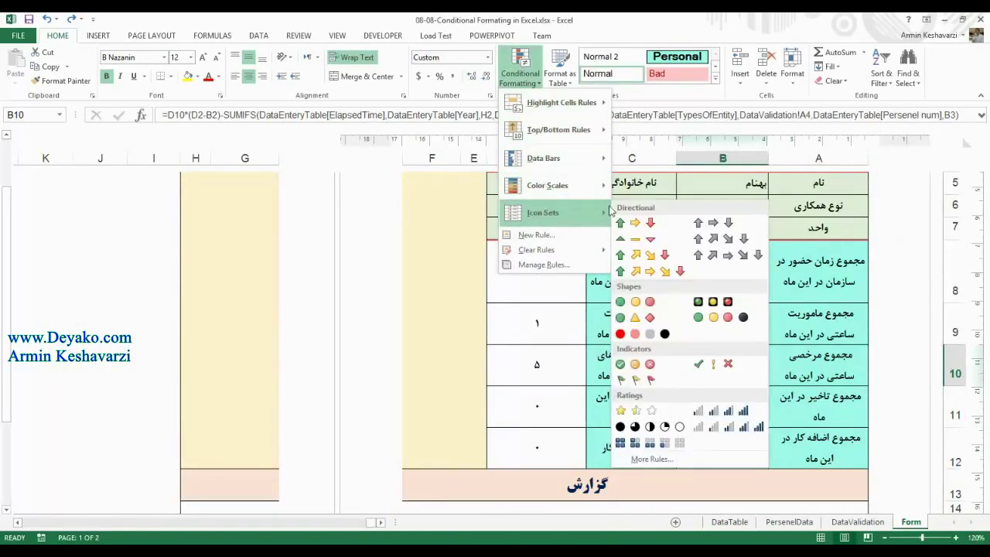
{"action": "left_click", "coordinate": [732, 364]}
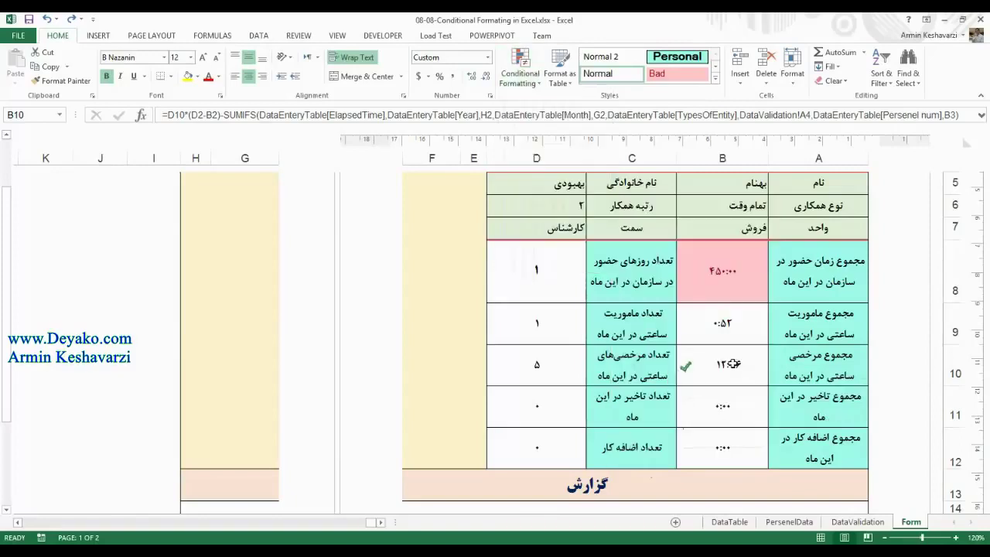
{"action": "left_click", "coordinate": [733, 398]}
{"action": "left_click", "coordinate": [731, 370]}
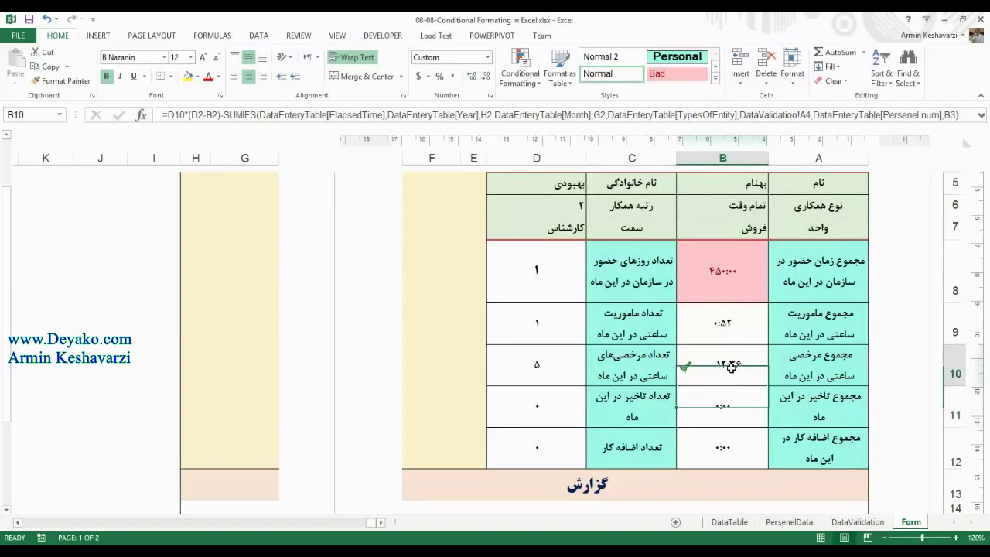
{"action": "left_click", "coordinate": [958, 539]}
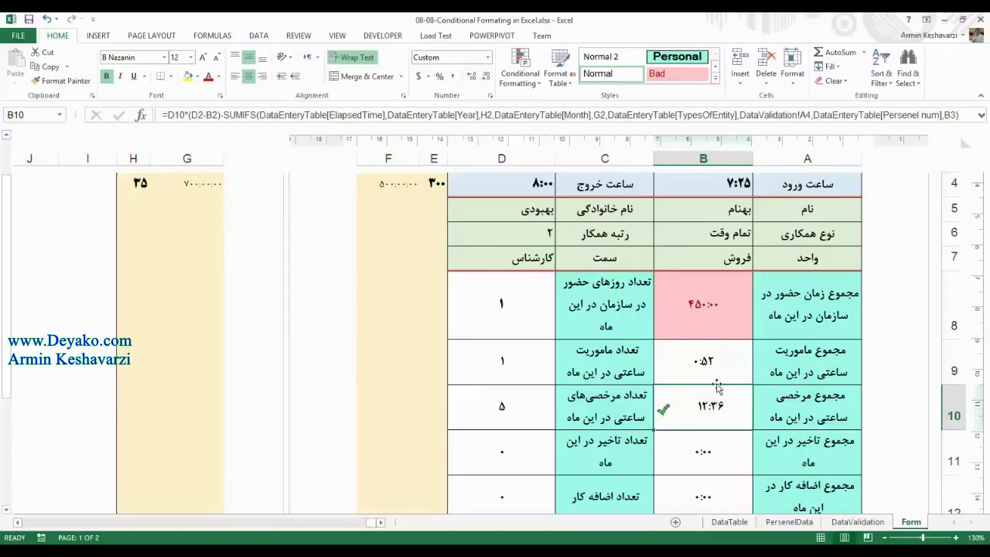
{"action": "left_click", "coordinate": [532, 85]}
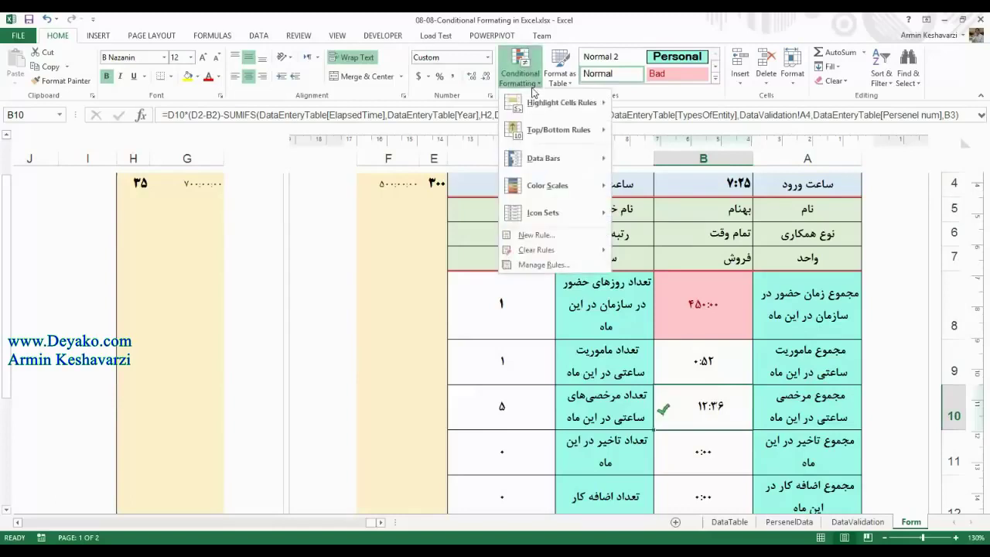
Step: Open B10's Icon Set rule from the Rules Manager, then close it unchanged
{"action": "left_click", "coordinate": [529, 265]}
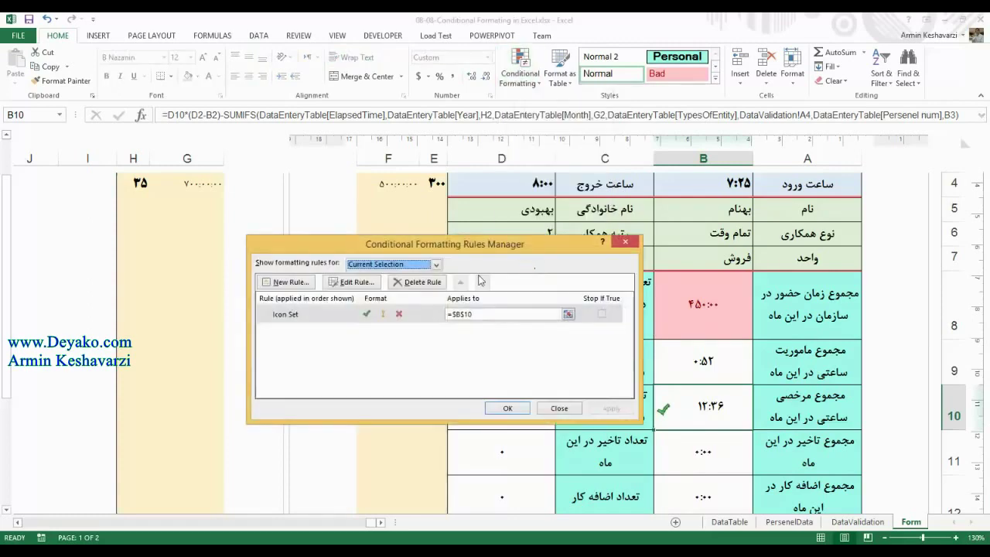
{"action": "left_click", "coordinate": [306, 316]}
{"action": "left_click", "coordinate": [350, 281]}
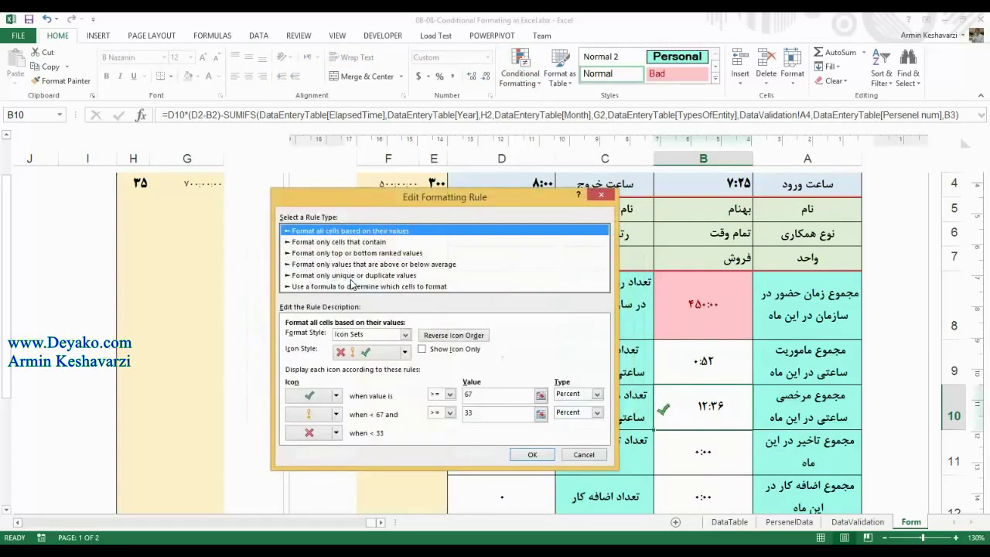
{"action": "left_click", "coordinate": [584, 454]}
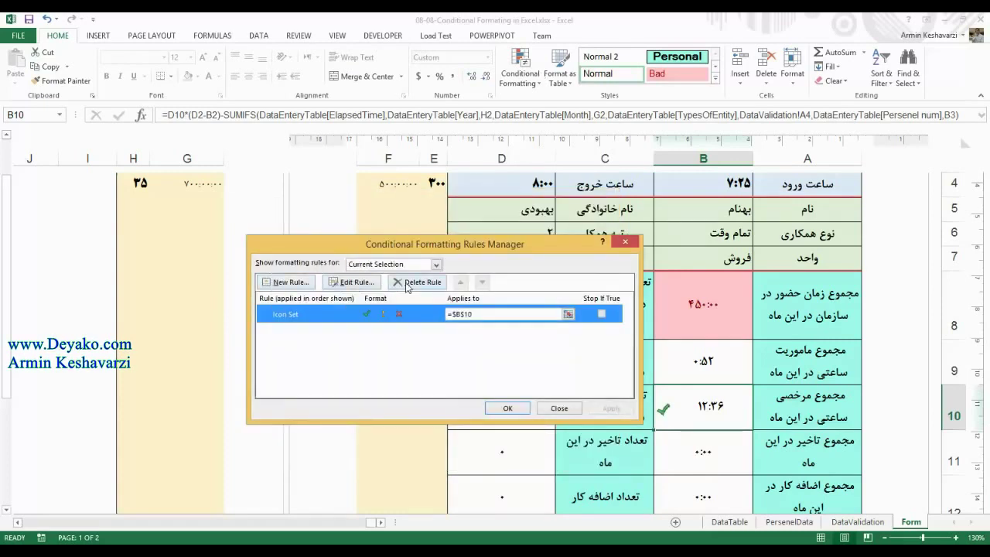
Step: Turn on Show Icon Only for B10's icon set rule and apply it
{"action": "left_click", "coordinate": [355, 283]}
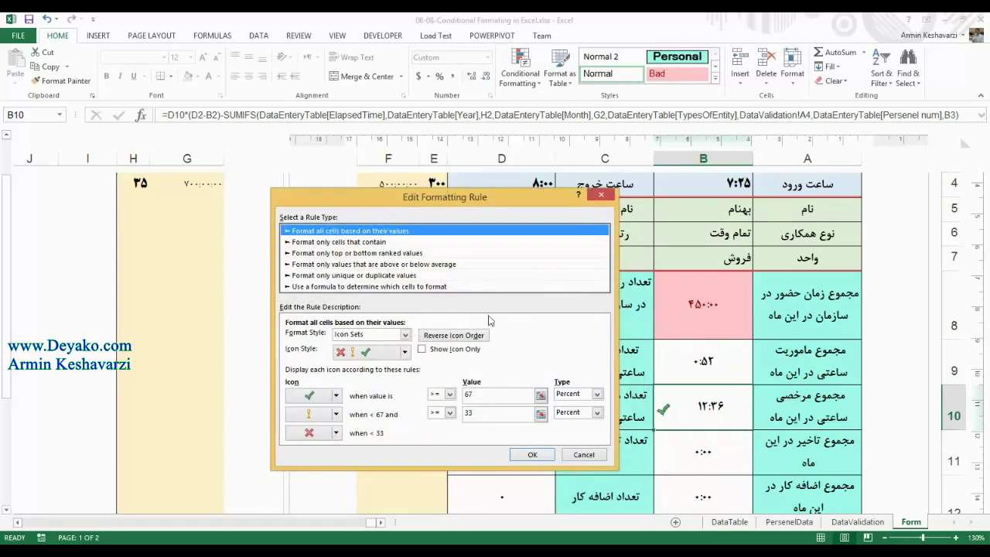
{"action": "left_click_drag", "start_coordinate": [522, 212], "coordinate": [515, 110]}
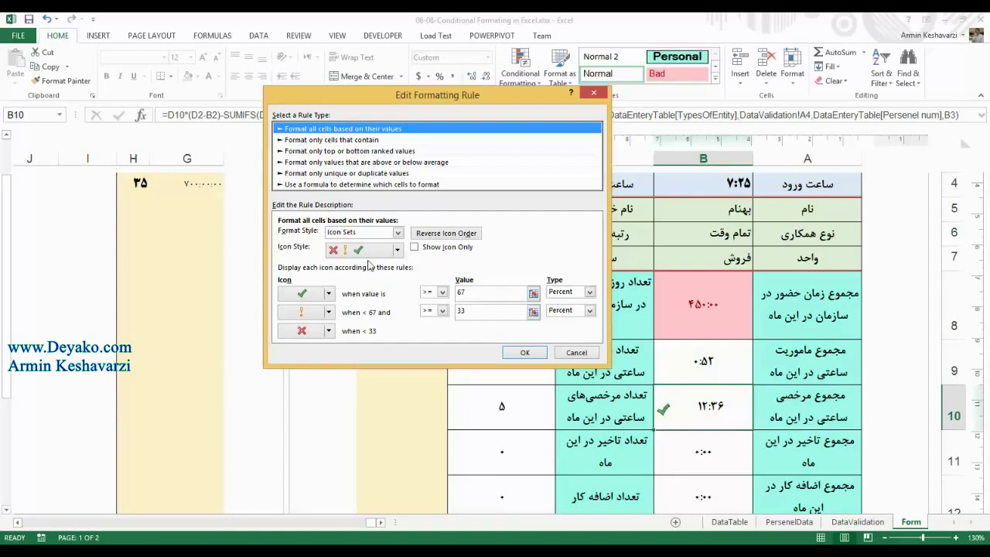
{"action": "left_click", "coordinate": [384, 256]}
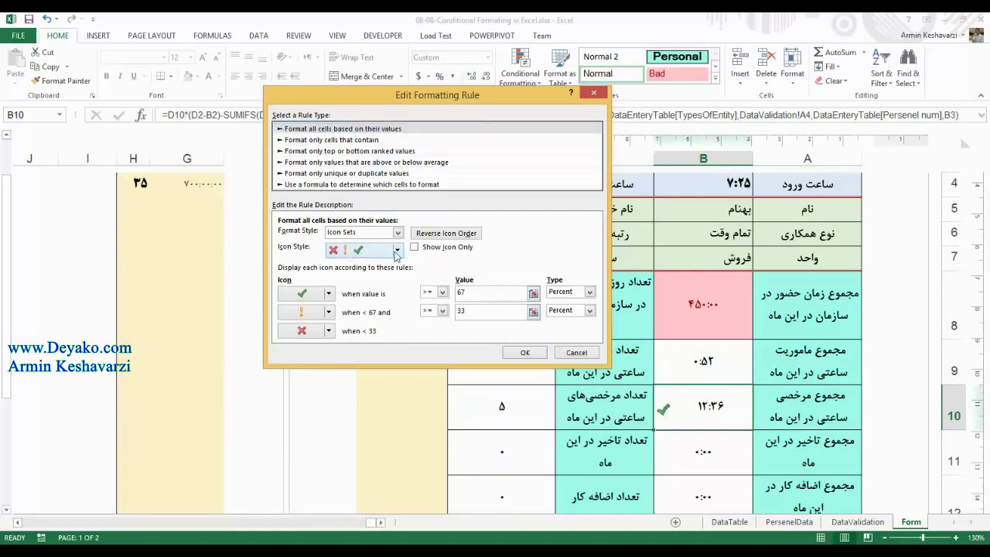
{"action": "left_click", "coordinate": [396, 251]}
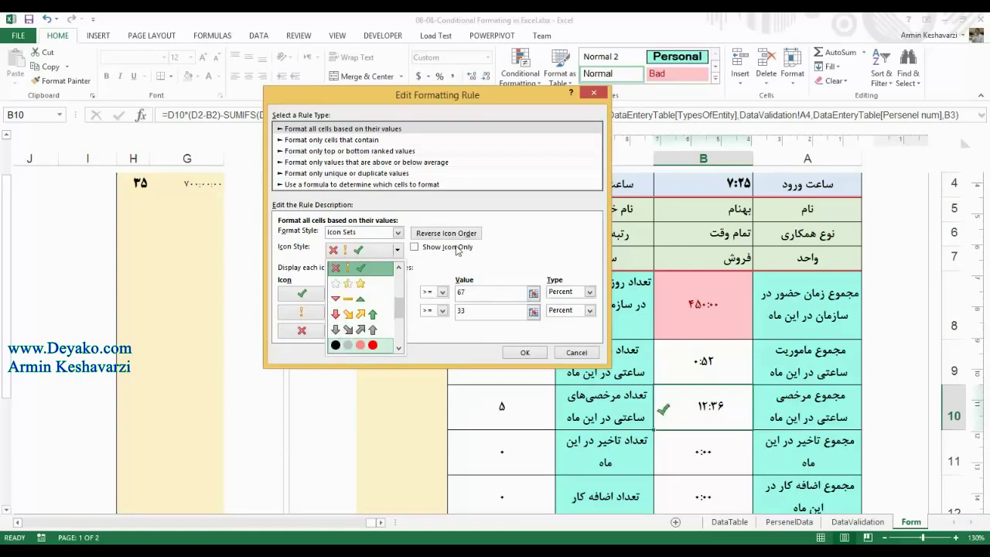
{"action": "left_click", "coordinate": [475, 271]}
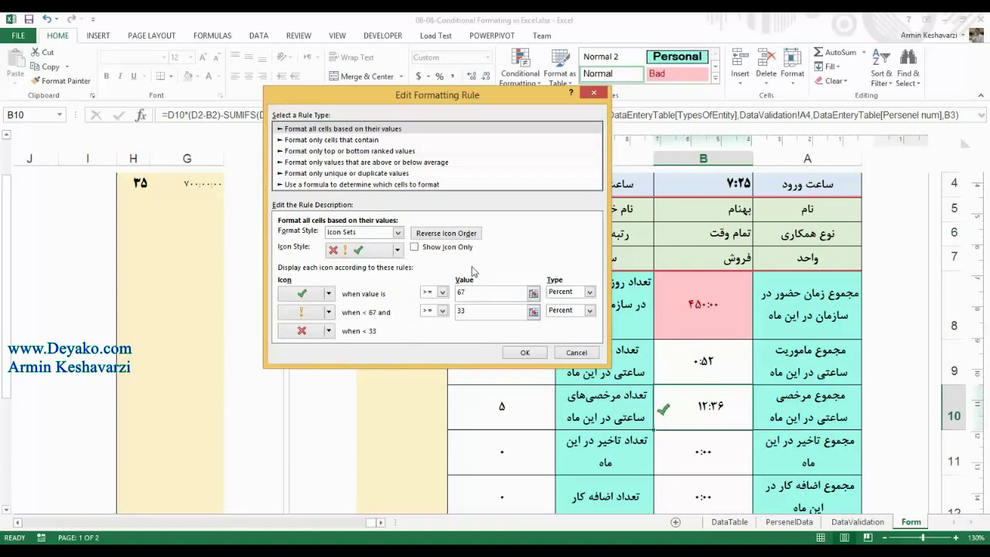
{"action": "left_click", "coordinate": [415, 247]}
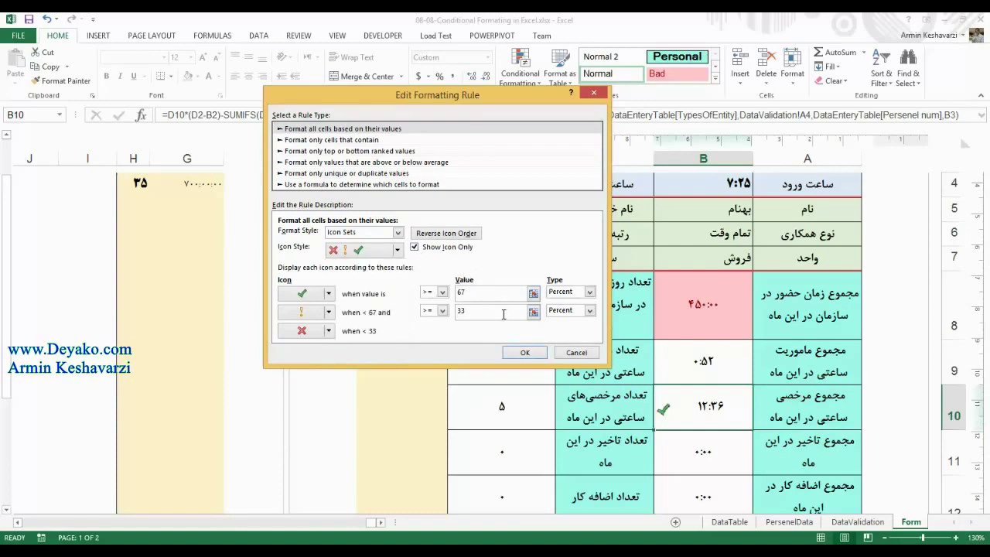
{"action": "left_click", "coordinate": [524, 353]}
{"action": "left_click", "coordinate": [608, 407]}
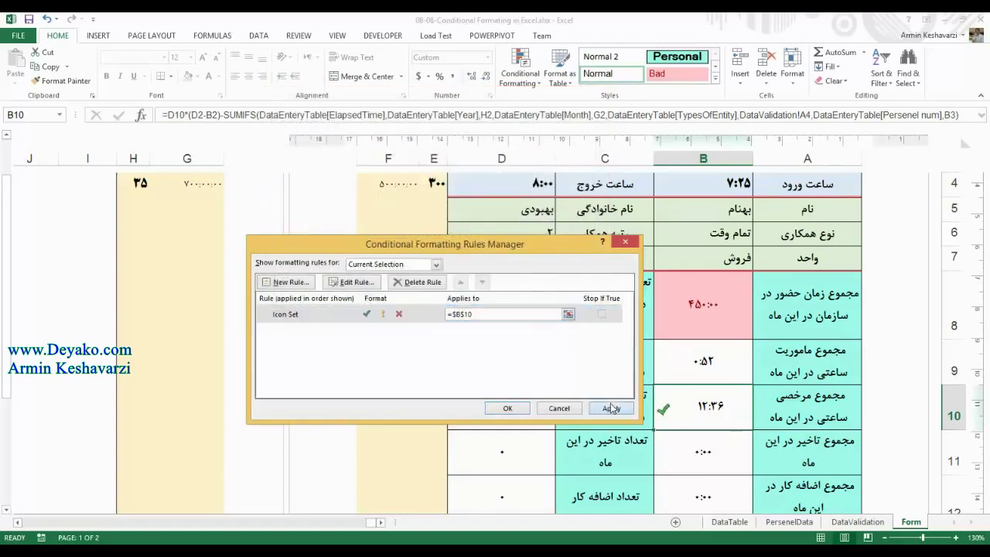
Step: Turn Show Icon Only back off, apply, and reopen the rule for editing
{"action": "left_click", "coordinate": [340, 285]}
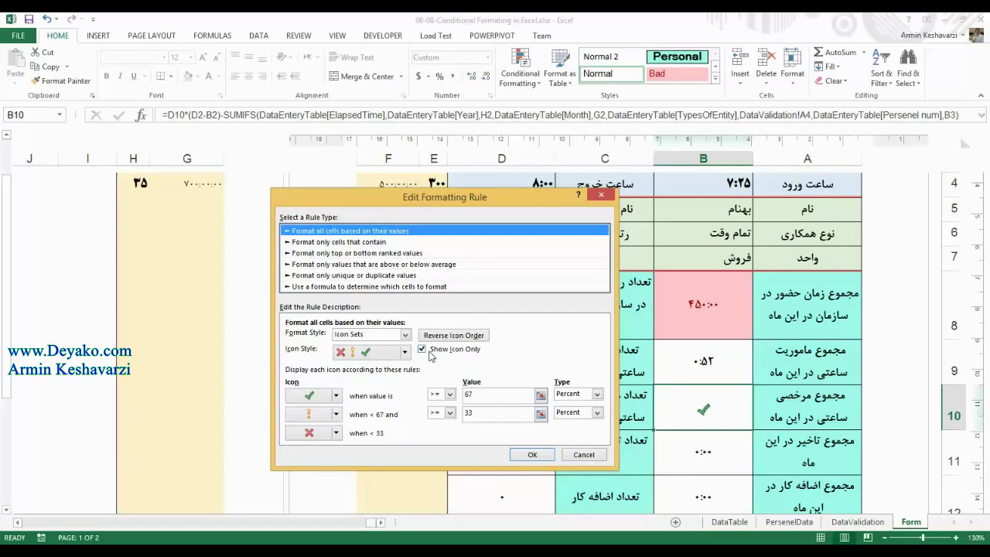
{"action": "left_click", "coordinate": [524, 452]}
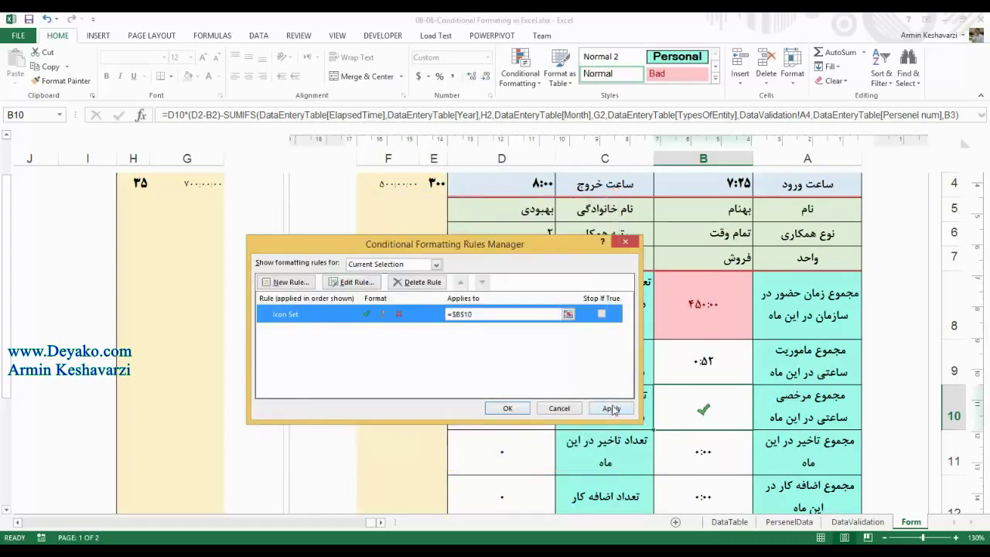
{"action": "left_click", "coordinate": [611, 408]}
{"action": "left_click", "coordinate": [352, 283]}
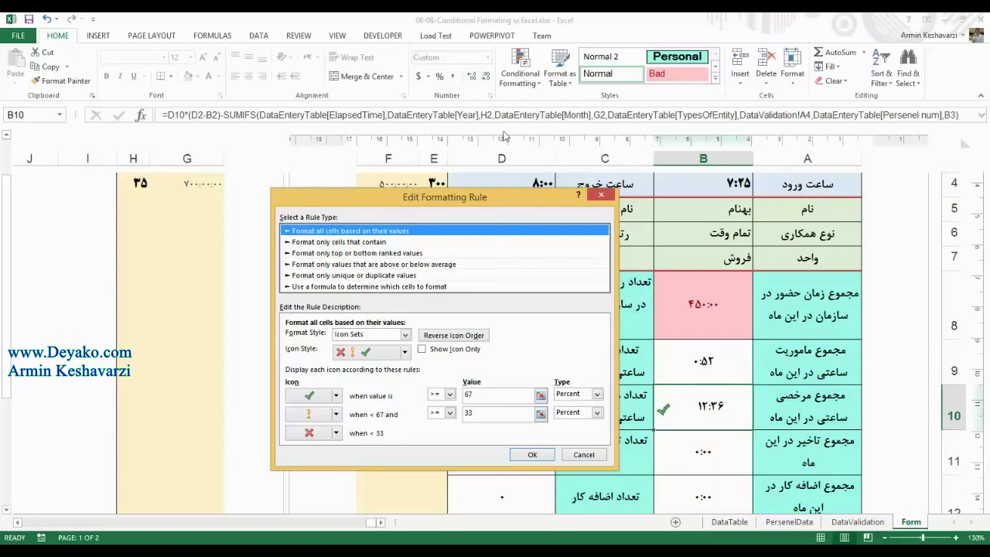
{"action": "left_click_drag", "start_coordinate": [491, 189], "coordinate": [469, 113]}
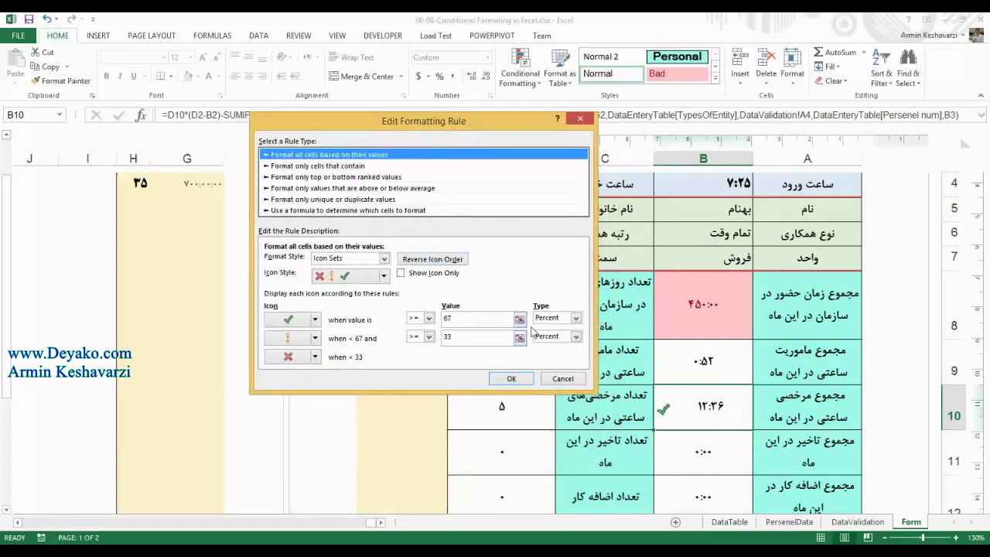
Step: Try switching the green-check condition's threshold to type Number with value 42240
{"action": "left_click", "coordinate": [298, 322]}
{"action": "left_click", "coordinate": [296, 324]}
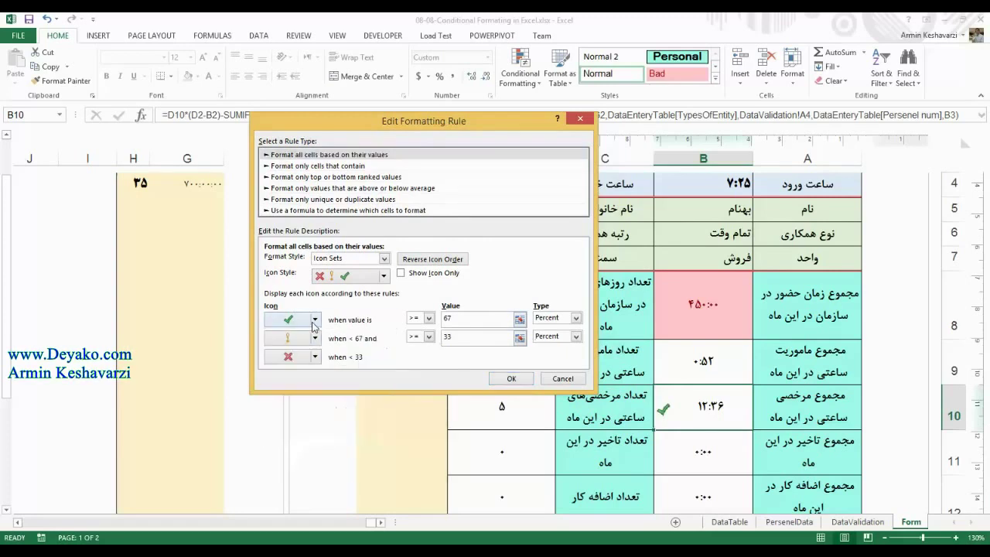
{"action": "left_click", "coordinate": [315, 322]}
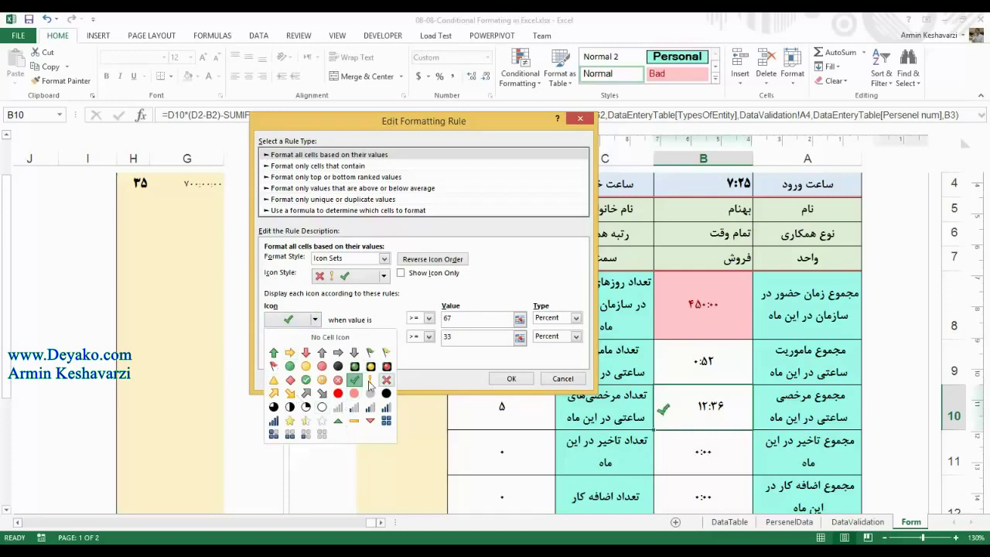
{"action": "left_click", "coordinate": [317, 322]}
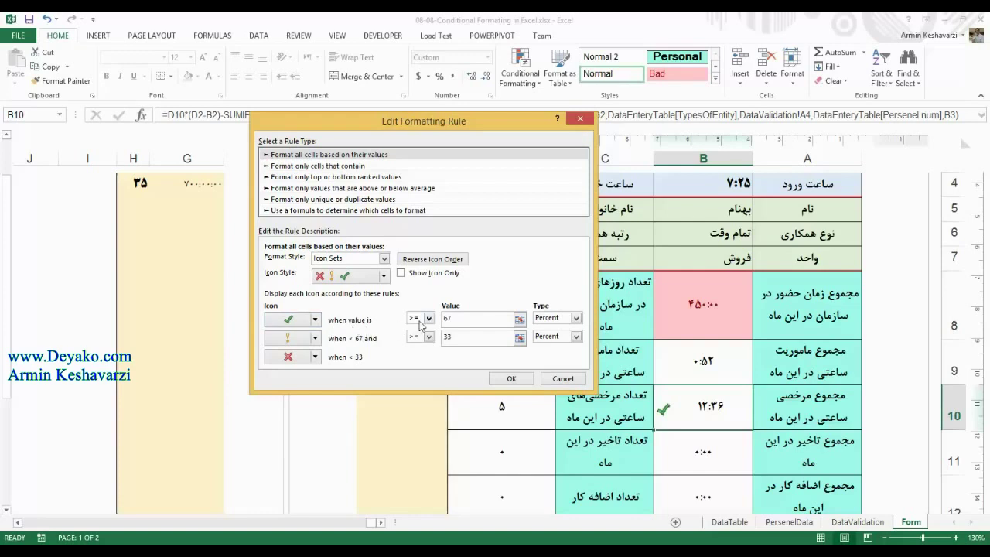
{"action": "left_click", "coordinate": [447, 318]}
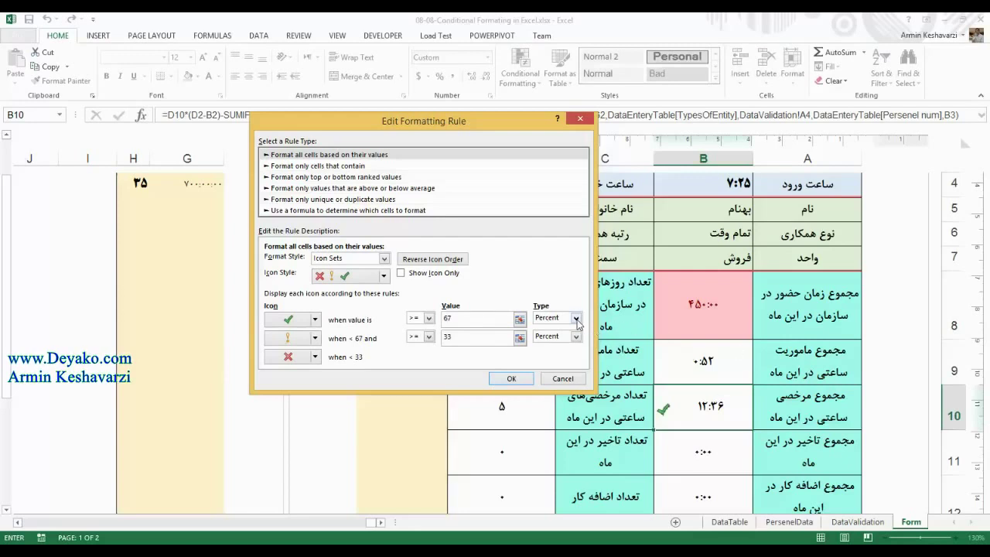
{"action": "left_click", "coordinate": [575, 317]}
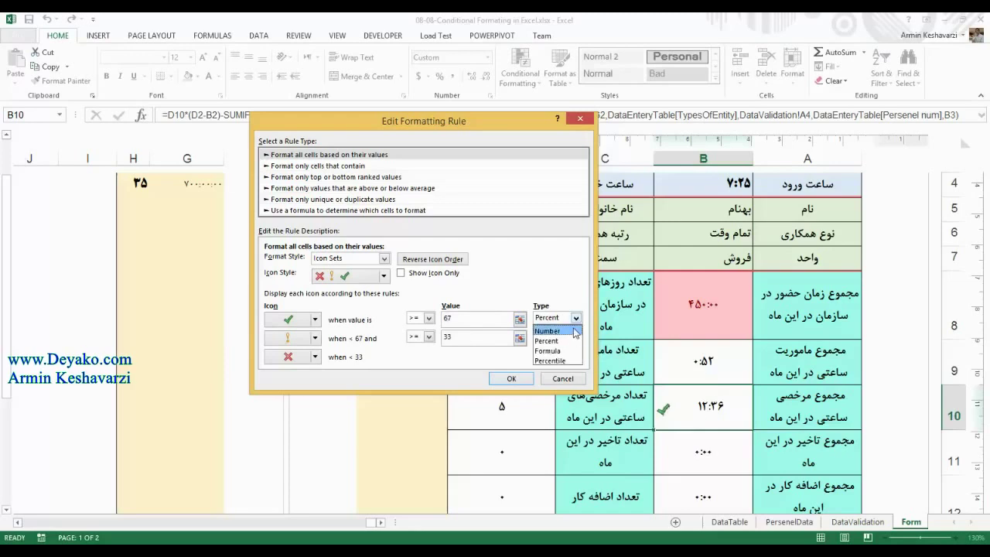
{"action": "left_click", "coordinate": [574, 330]}
{"action": "left_click", "coordinate": [575, 318]}
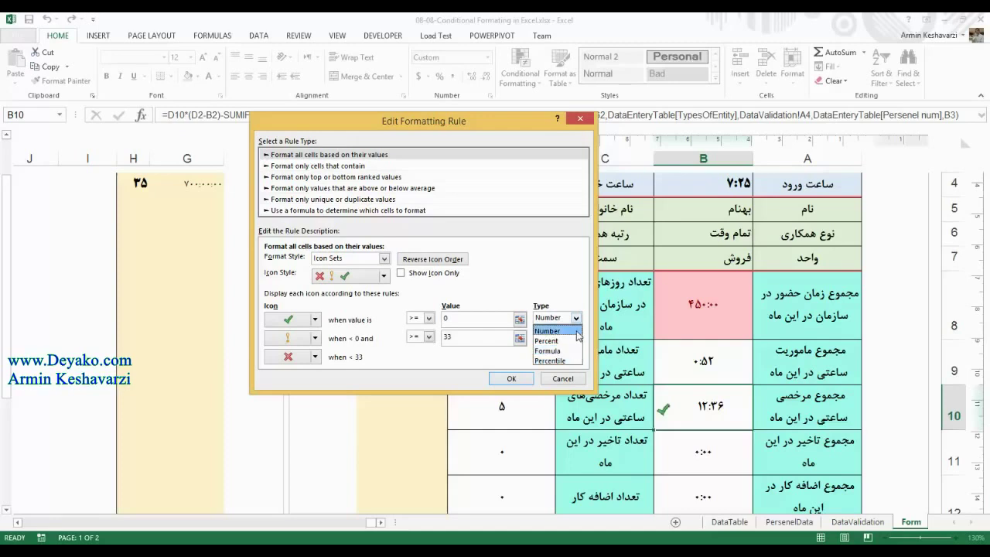
{"action": "left_click", "coordinate": [577, 333]}
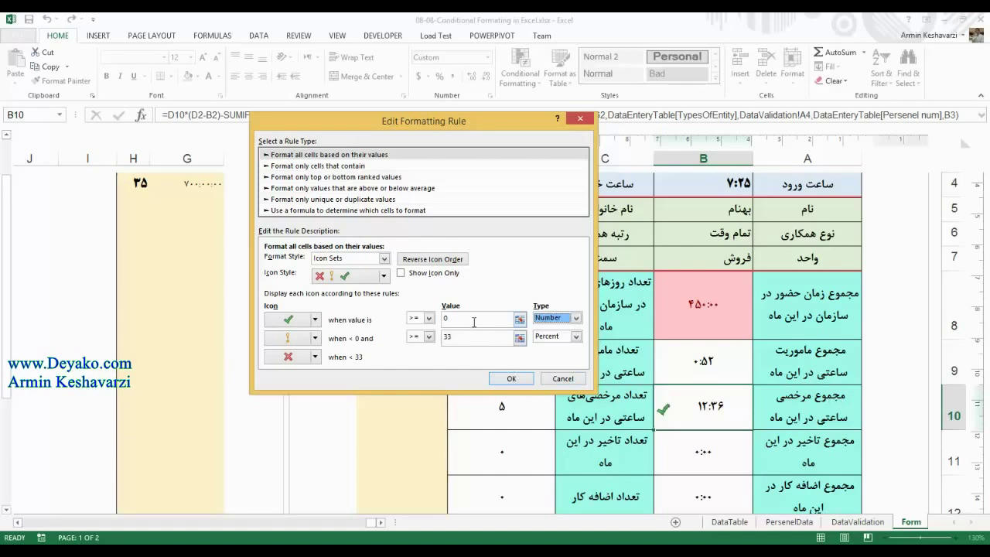
{"action": "left_click", "coordinate": [474, 321]}
{"action": "type", "text": "8/24"}
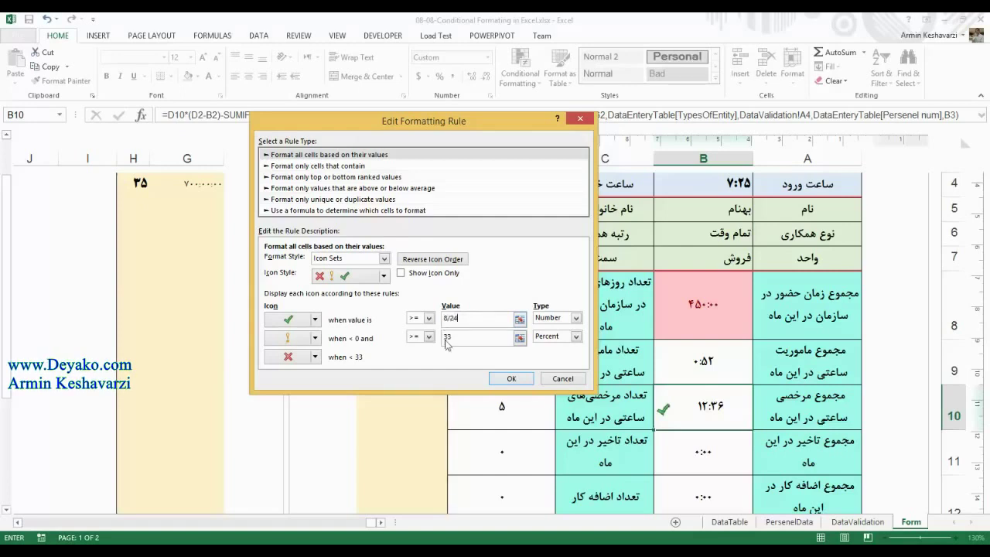
{"action": "left_click", "coordinate": [445, 339]}
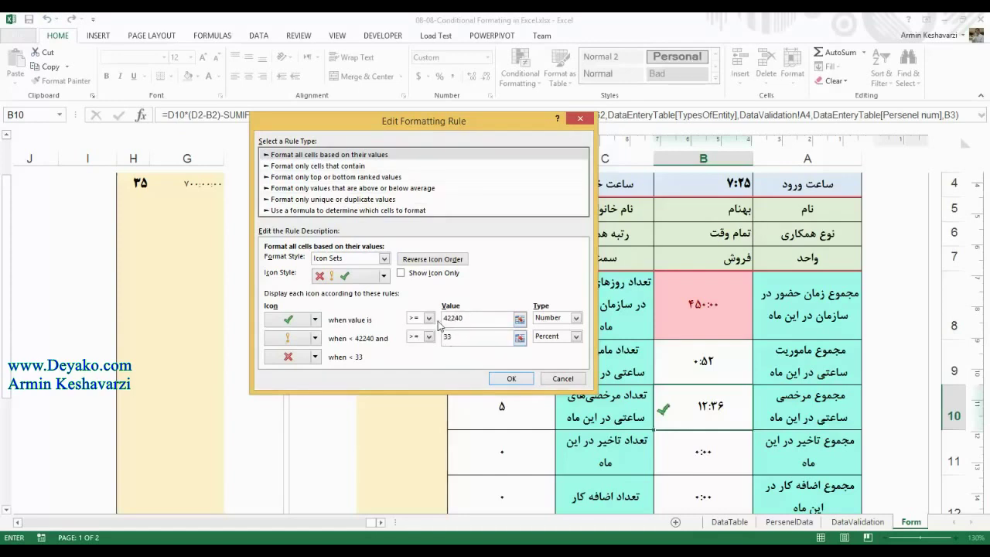
{"action": "double_click", "coordinate": [451, 317]}
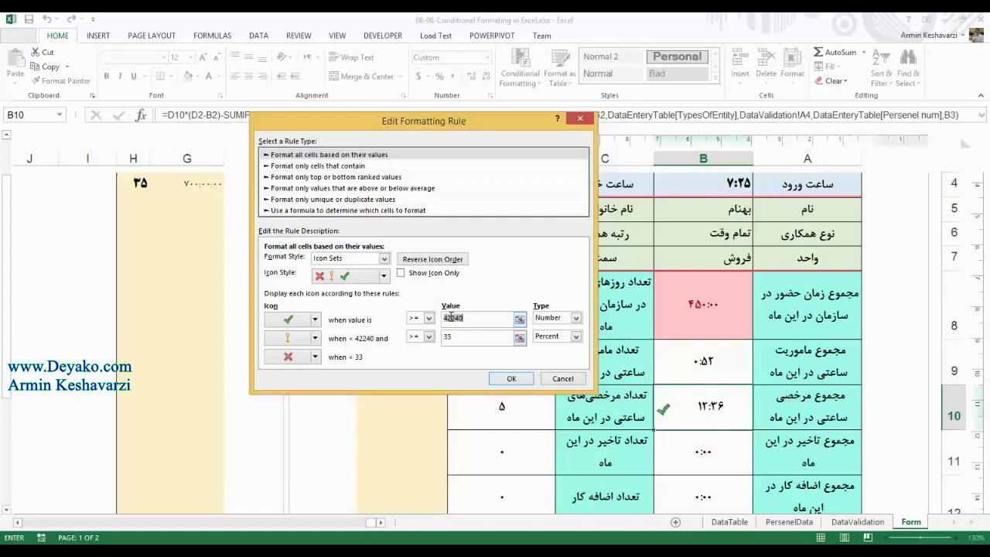
Step: Show D4's 8:00 exit time in General format as 0.3333333333, then reselect B10
{"action": "left_click", "coordinate": [570, 379]}
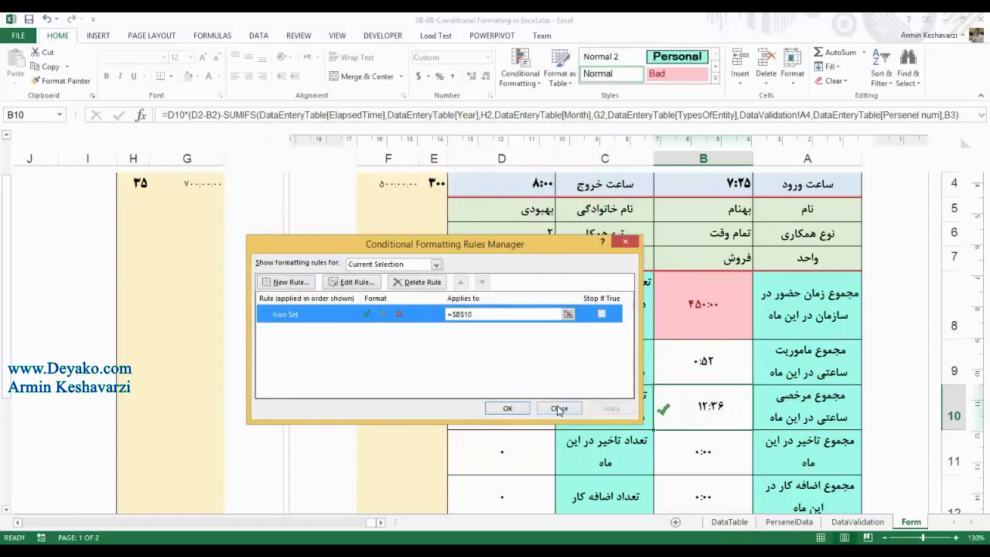
{"action": "left_click", "coordinate": [559, 407]}
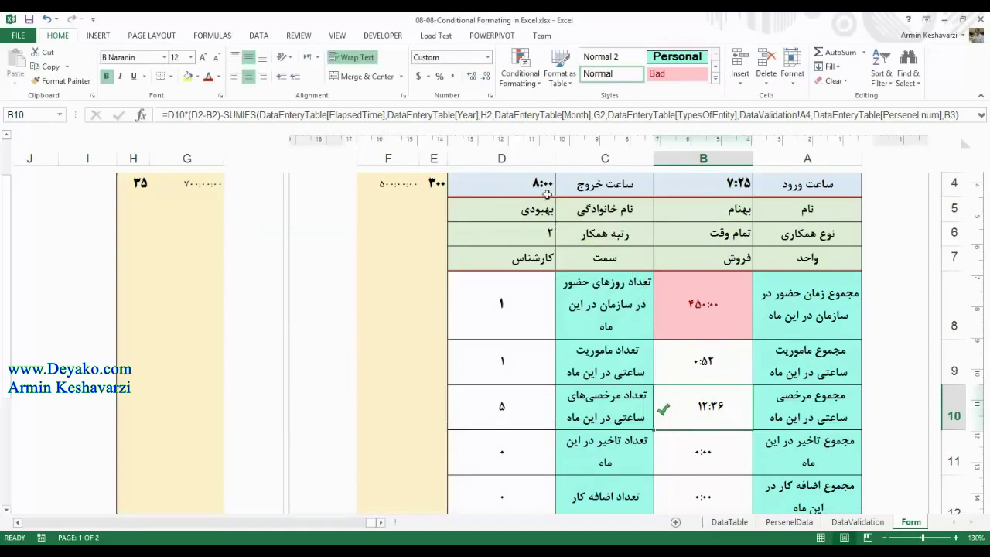
{"action": "left_click", "coordinate": [500, 186]}
{"action": "left_click", "coordinate": [487, 62]}
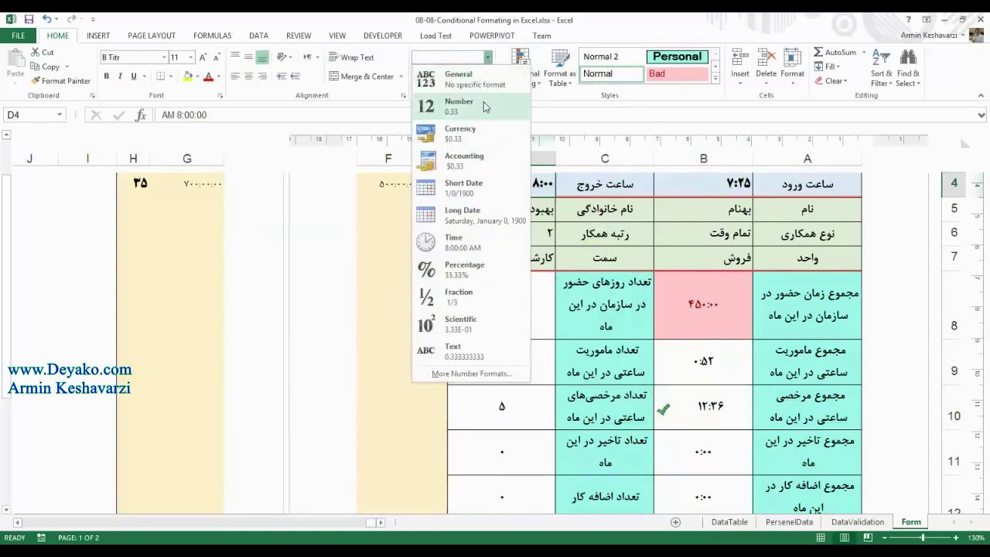
{"action": "left_click", "coordinate": [475, 78]}
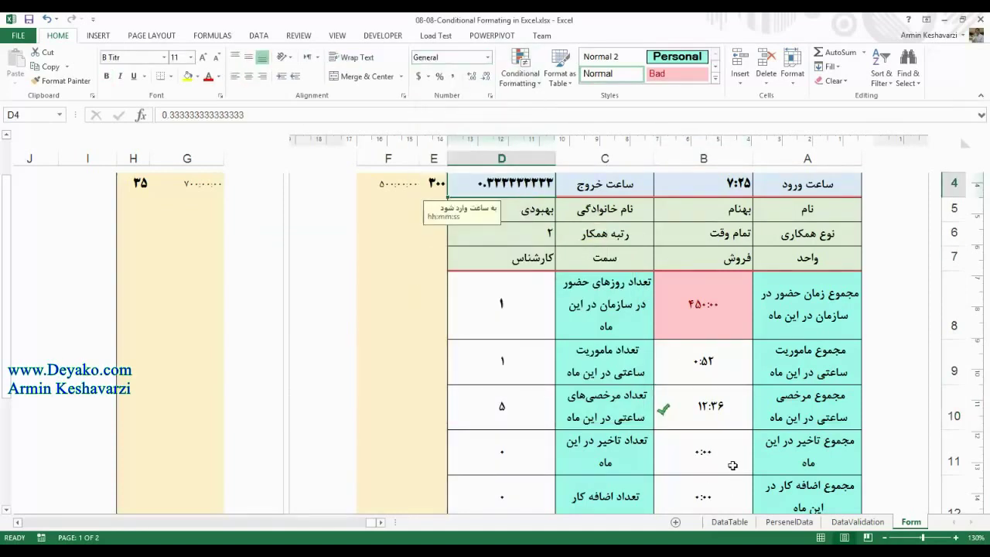
{"action": "left_click", "coordinate": [725, 459]}
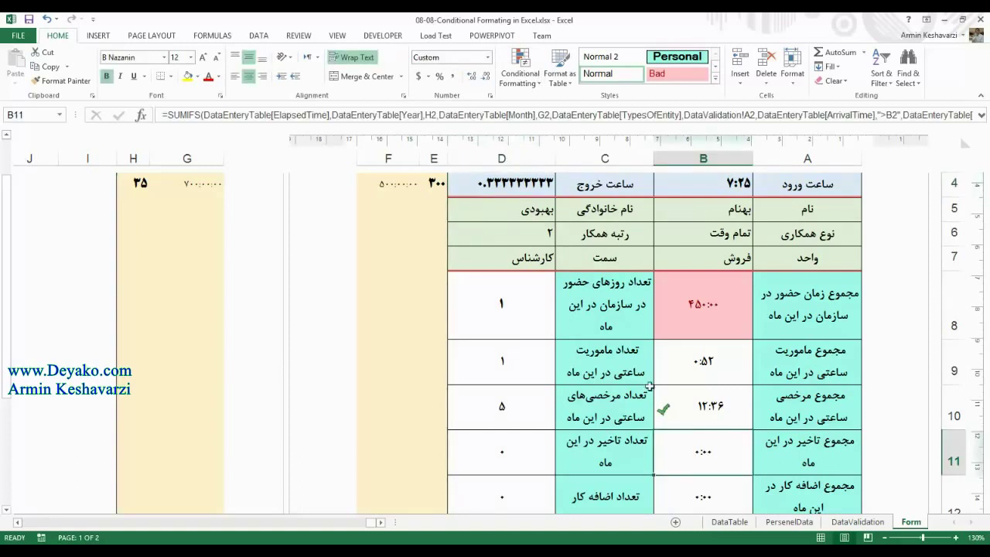
{"action": "left_click", "coordinate": [717, 398]}
Step: Set B10's first icon threshold to Number 0.333333 and reverse the icon order
{"action": "left_click", "coordinate": [520, 70]}
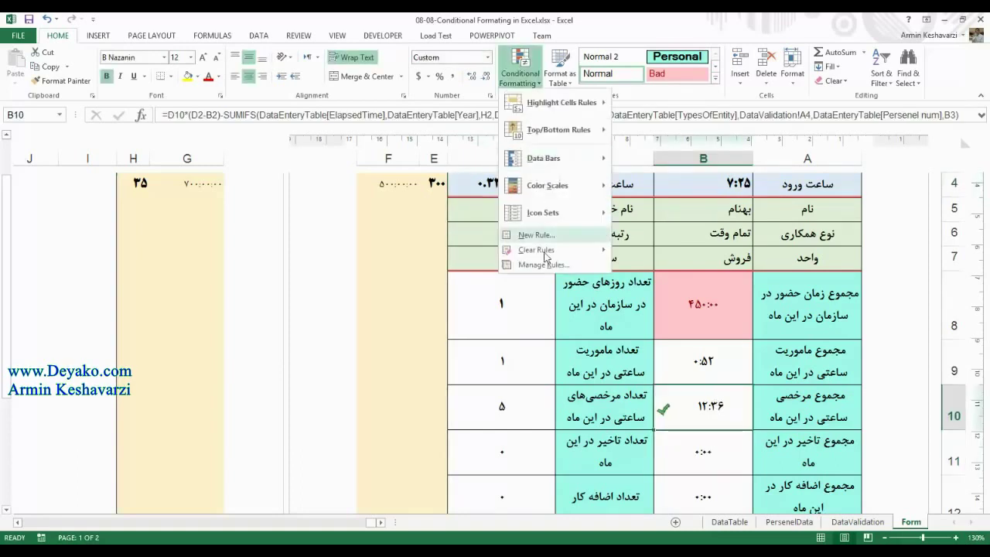
{"action": "left_click", "coordinate": [545, 265]}
{"action": "left_click", "coordinate": [374, 285]}
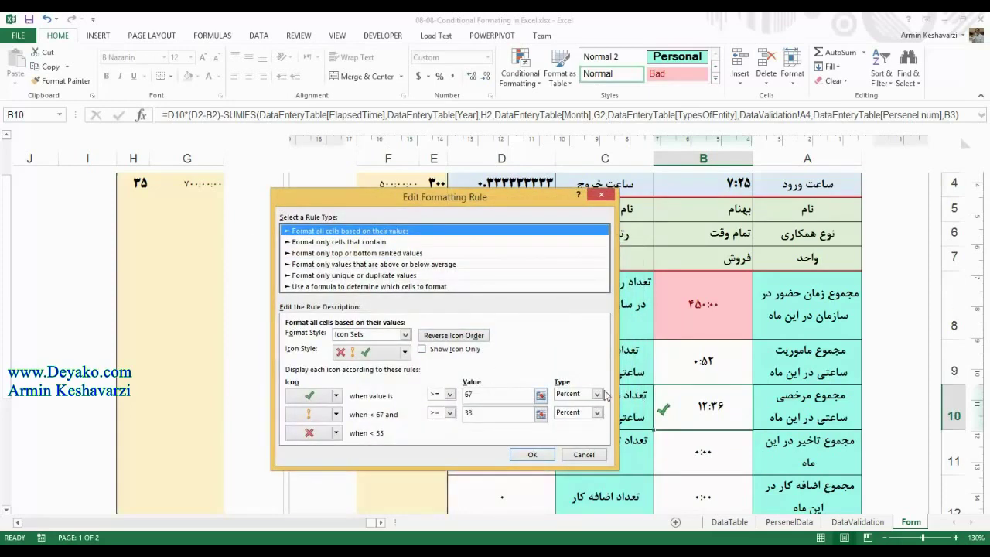
{"action": "left_click", "coordinate": [597, 394]}
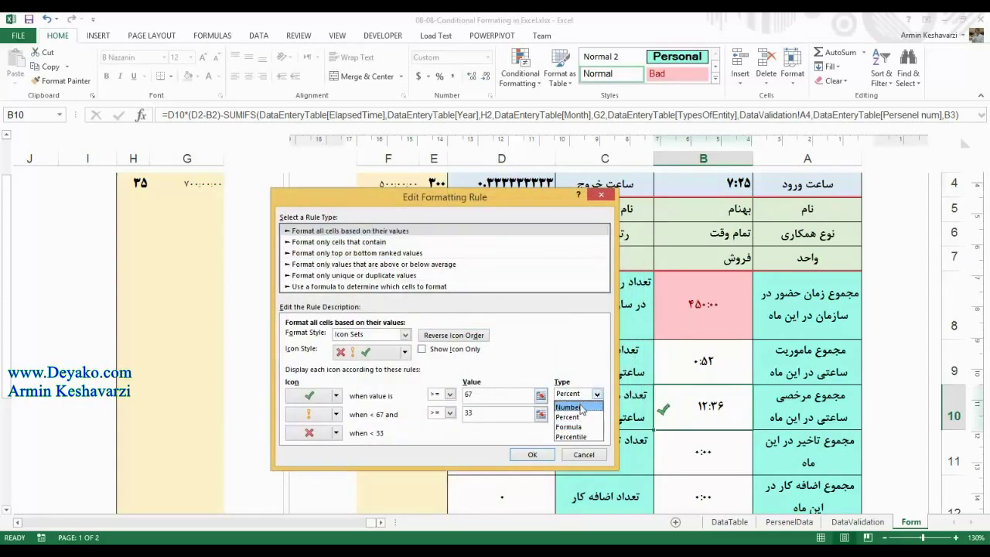
{"action": "left_click", "coordinate": [572, 407]}
{"action": "left_click", "coordinate": [476, 396]}
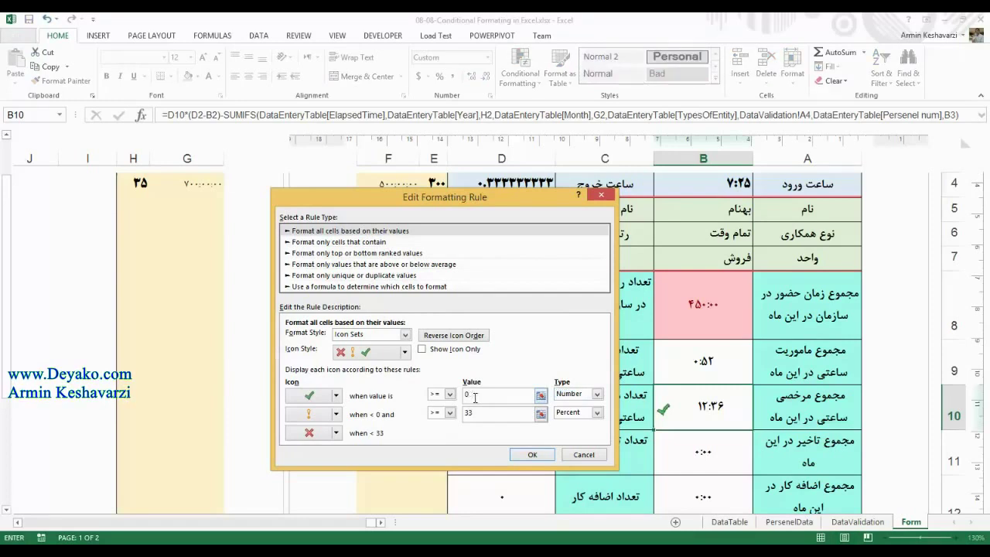
{"action": "type", "text": "333333"}
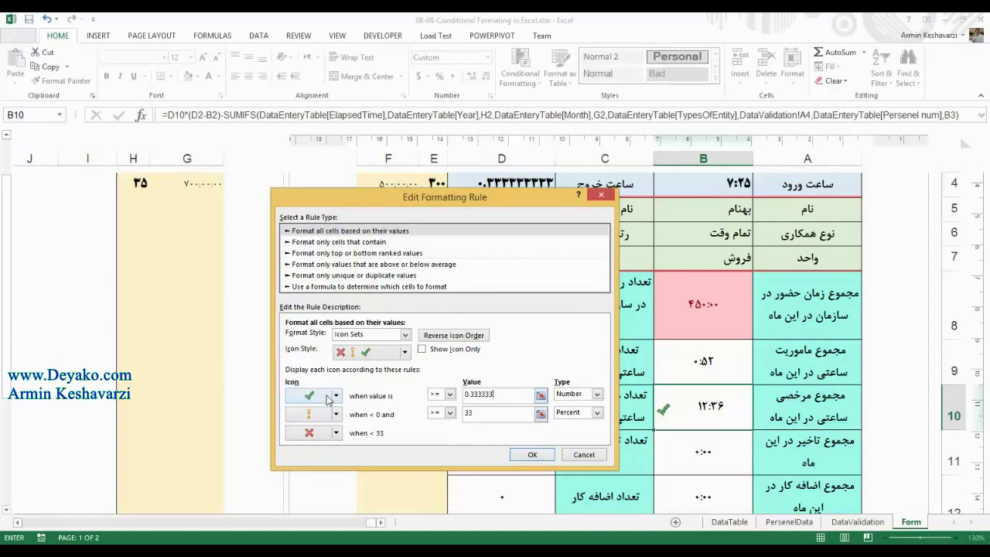
{"action": "left_click", "coordinate": [456, 337]}
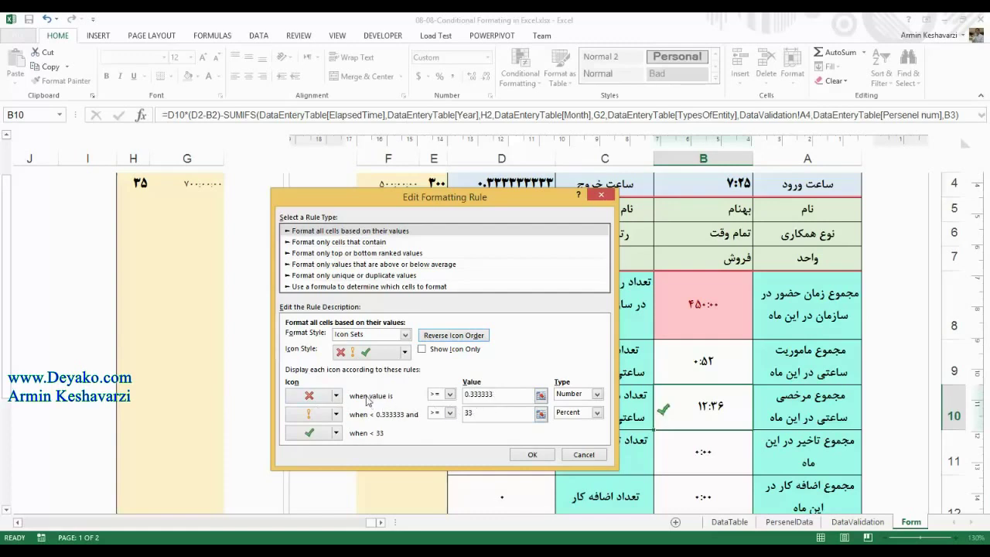
Step: Set the second threshold to Number 0.2 and apply, so B10 shows a red cross
{"action": "left_click", "coordinate": [492, 394]}
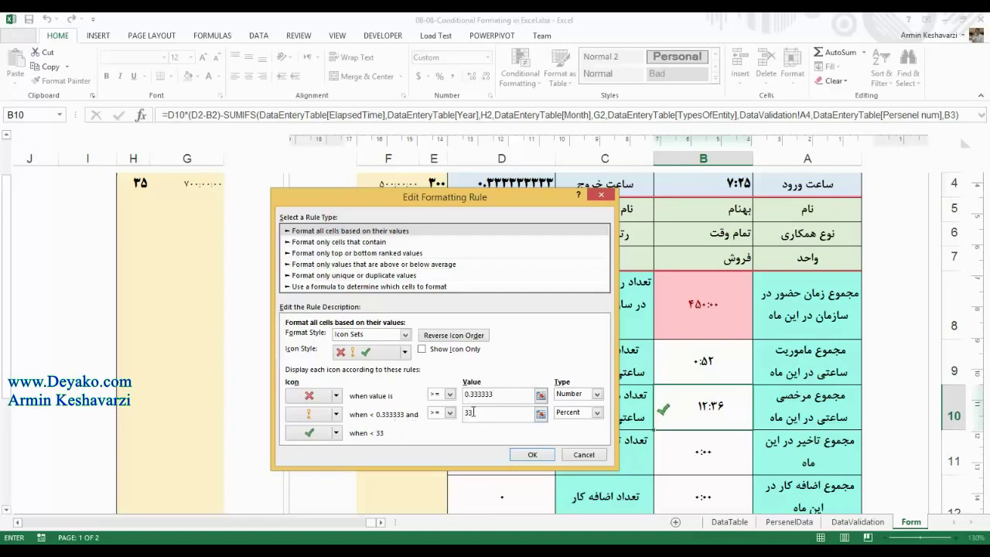
{"action": "type", "text": "0.2"}
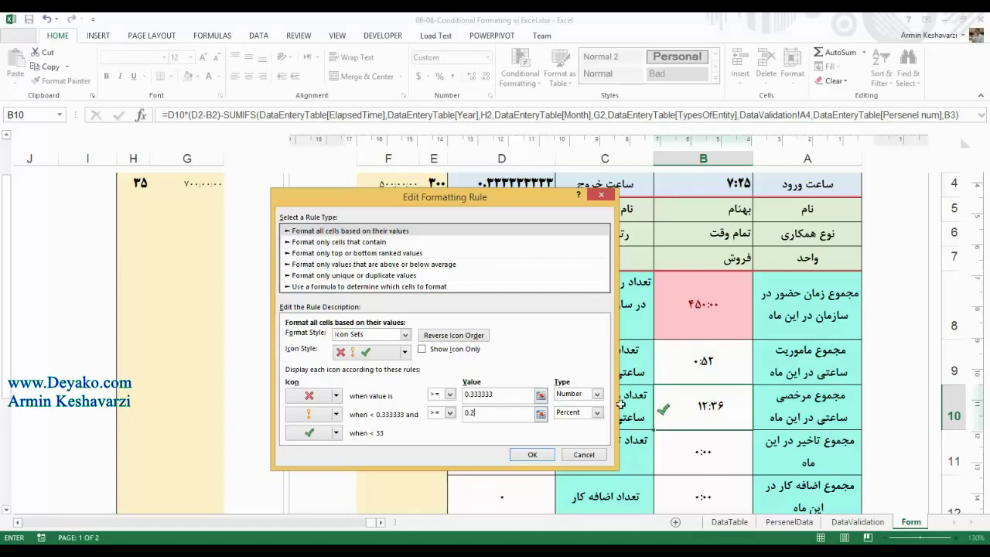
{"action": "left_click", "coordinate": [596, 412]}
{"action": "left_click", "coordinate": [582, 426]}
{"action": "left_click", "coordinate": [496, 413]}
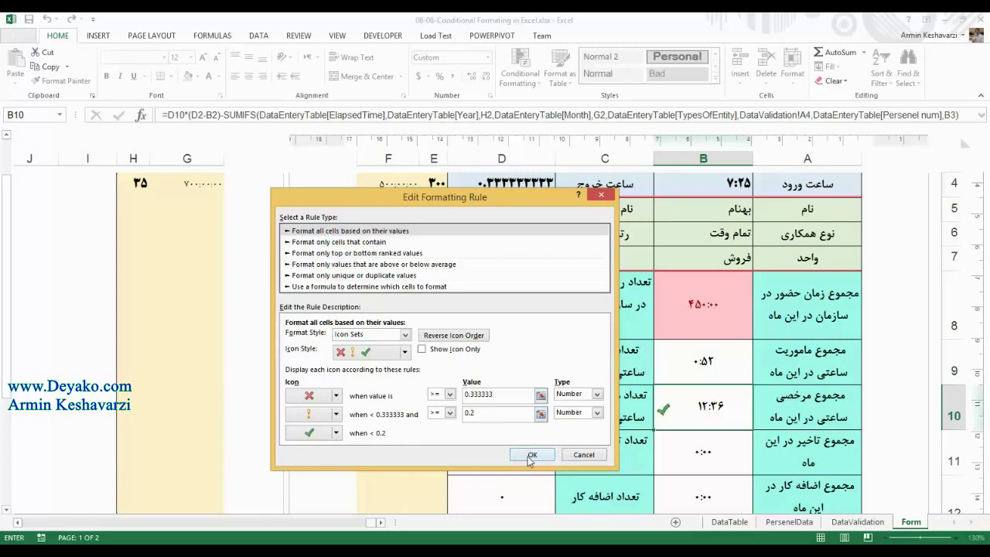
{"action": "left_click", "coordinate": [481, 414]}
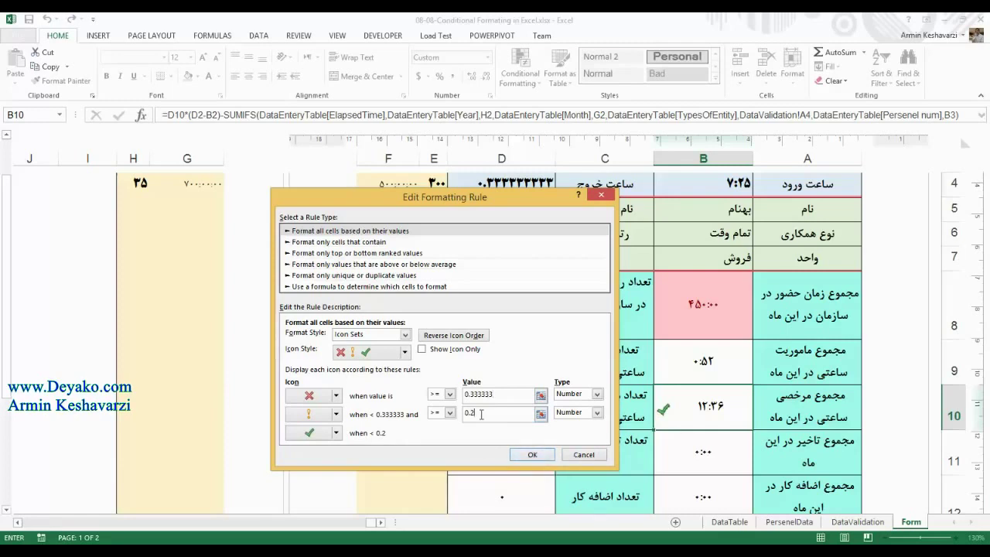
{"action": "type", "text": "1"}
{"action": "left_click", "coordinate": [532, 456]}
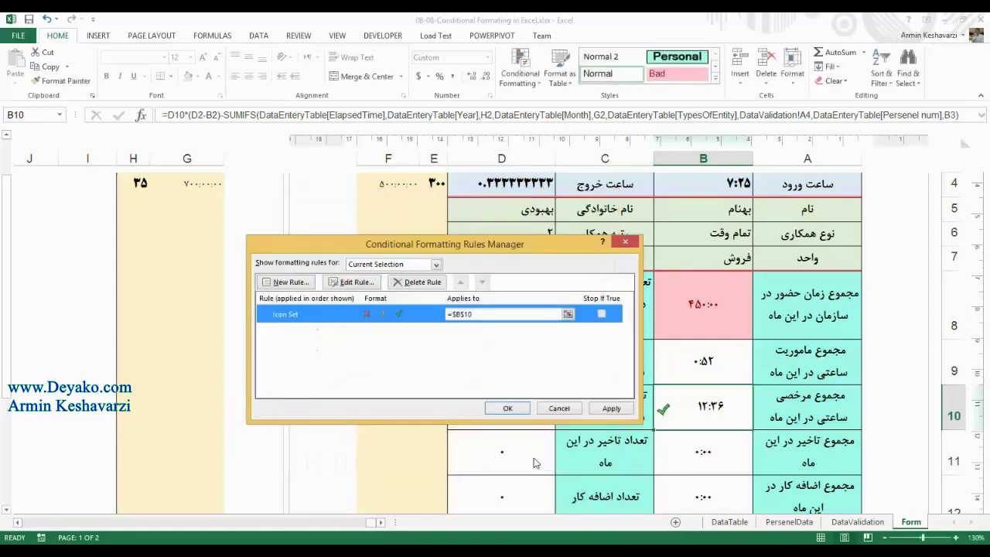
{"action": "left_click", "coordinate": [610, 408]}
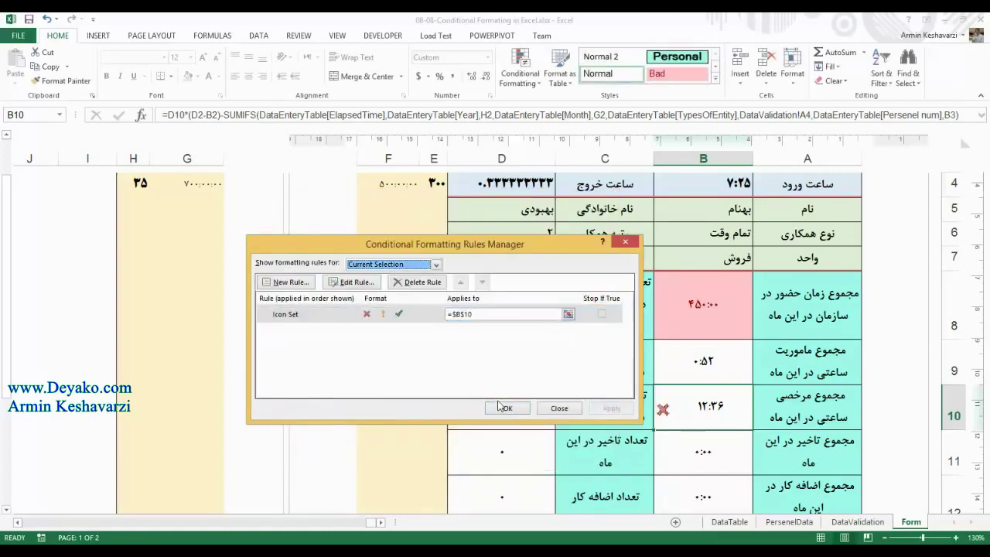
{"action": "left_click", "coordinate": [501, 407]}
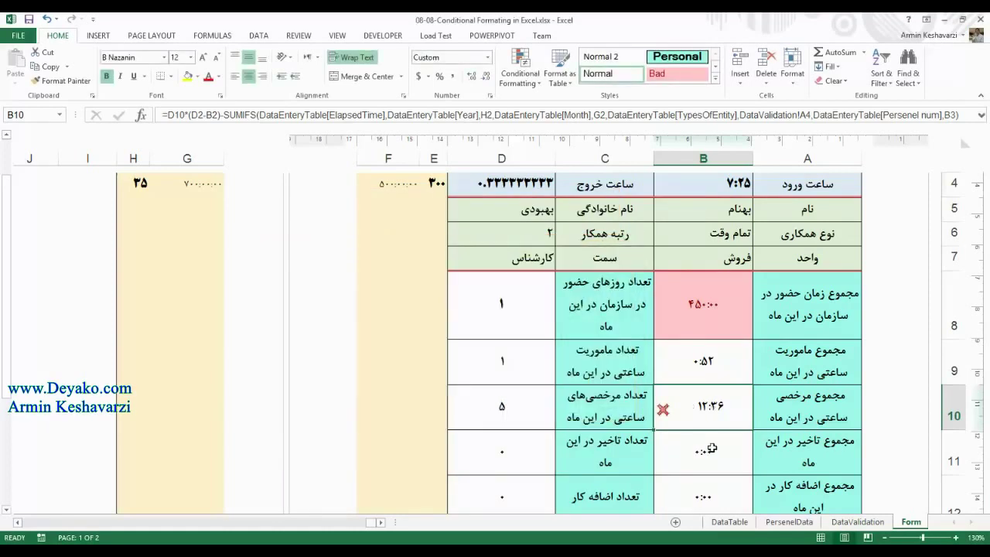
{"action": "left_click", "coordinate": [887, 537]}
{"action": "left_click", "coordinate": [886, 537]}
{"action": "left_click", "coordinate": [749, 402]}
{"action": "key", "text": "Up"}
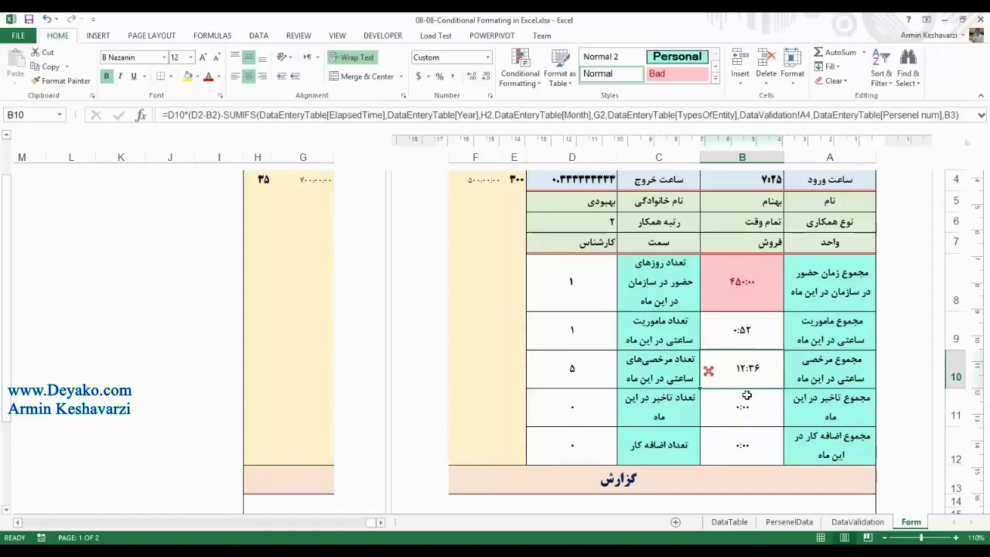
{"action": "left_click", "coordinate": [573, 370]}
{"action": "left_click", "coordinate": [520, 73]}
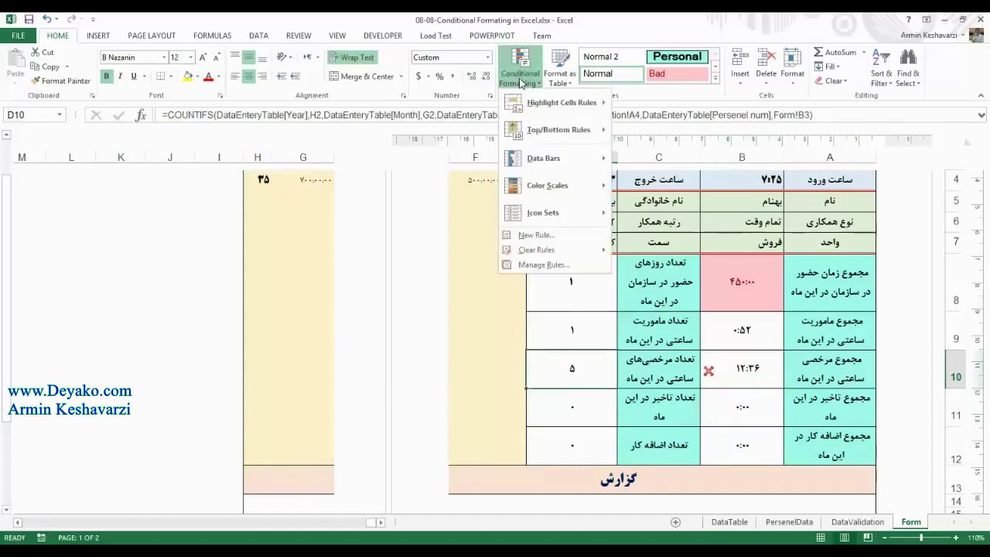
{"action": "mouse_move", "coordinate": [532, 210]}
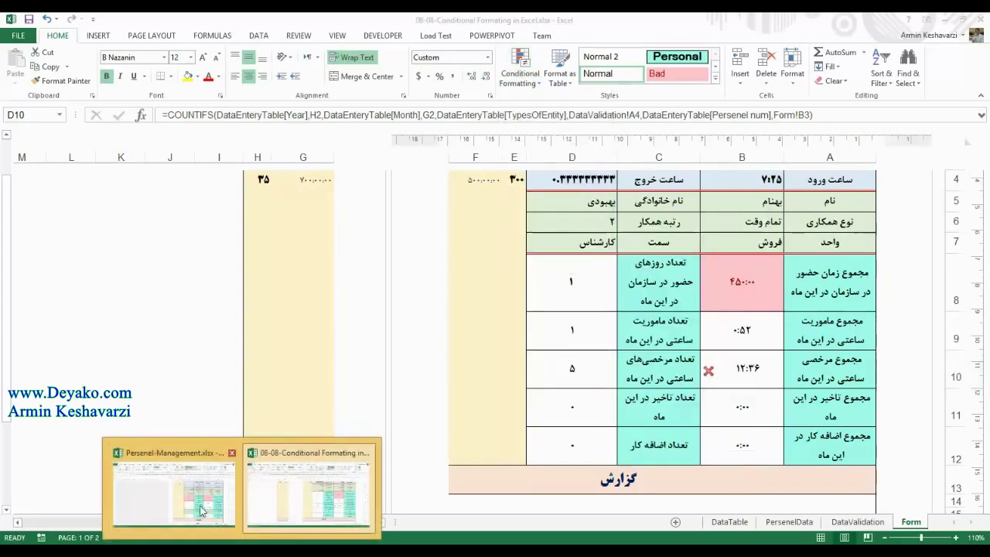
{"action": "left_click", "coordinate": [175, 458]}
{"action": "left_click", "coordinate": [609, 386]}
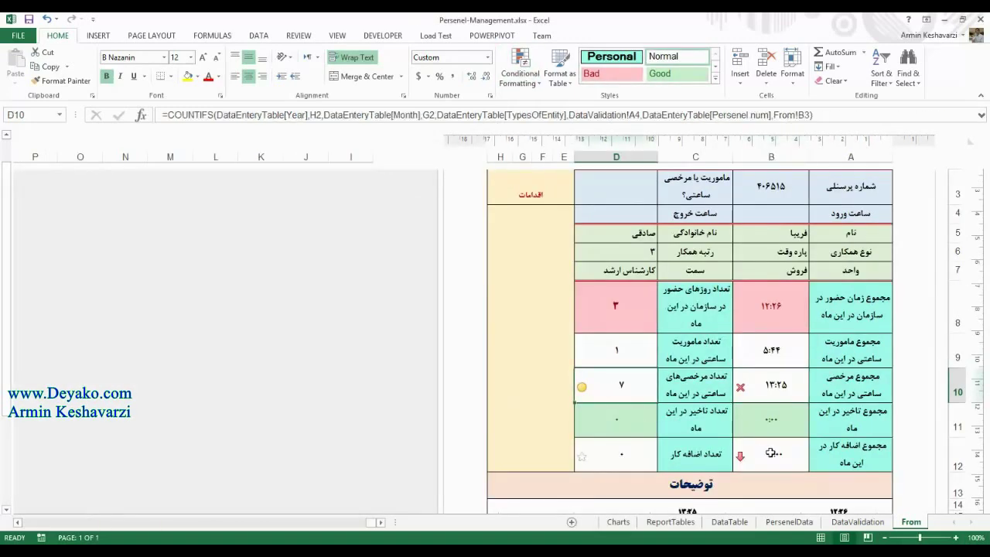
{"action": "left_click", "coordinate": [622, 449]}
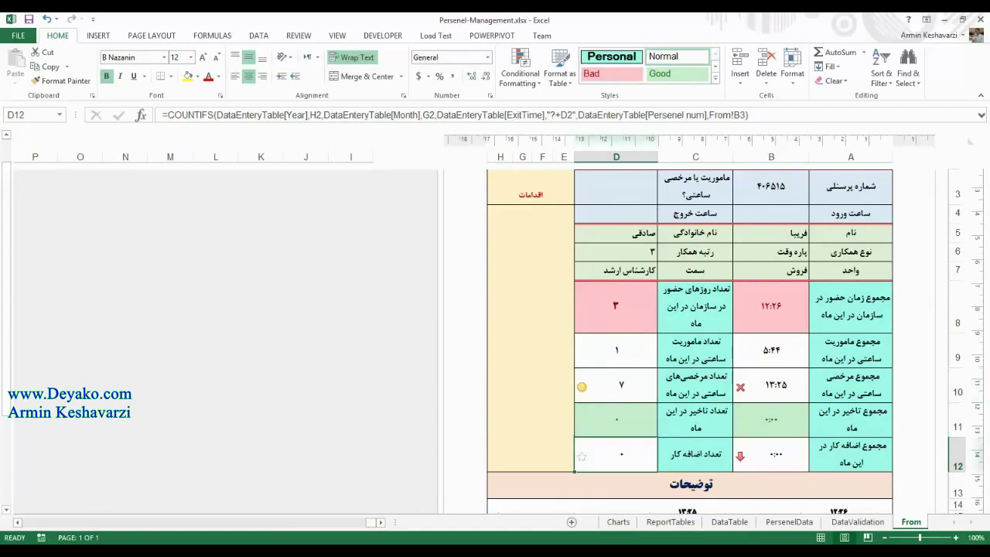
{"action": "left_click", "coordinate": [628, 386]}
{"action": "left_click", "coordinate": [618, 452]}
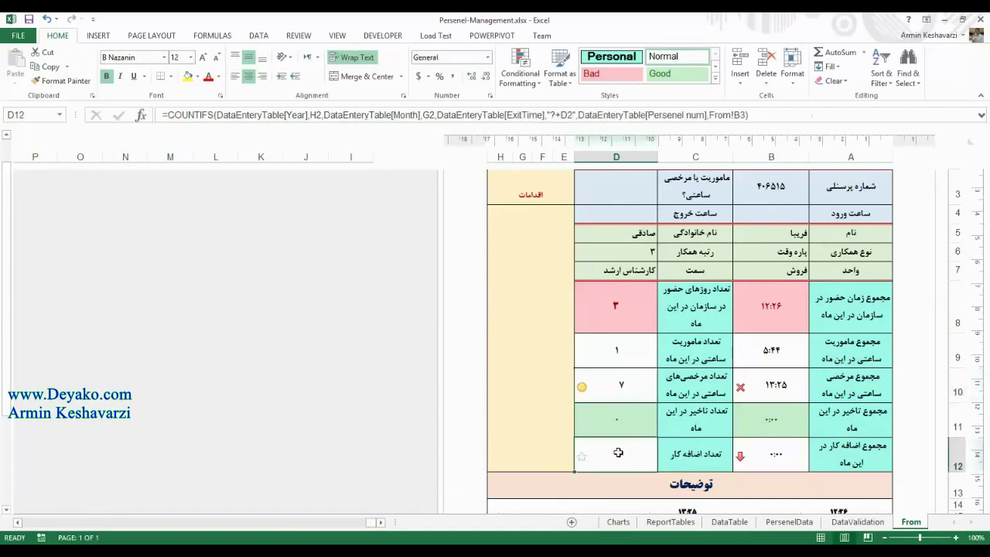
{"action": "key", "text": "alt+Tab"}
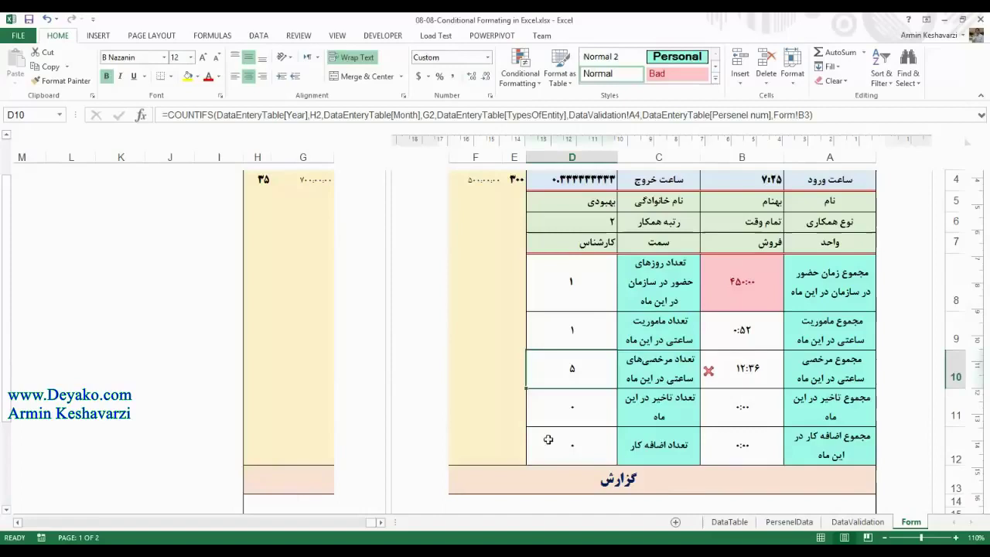
{"action": "left_click", "coordinate": [547, 439]}
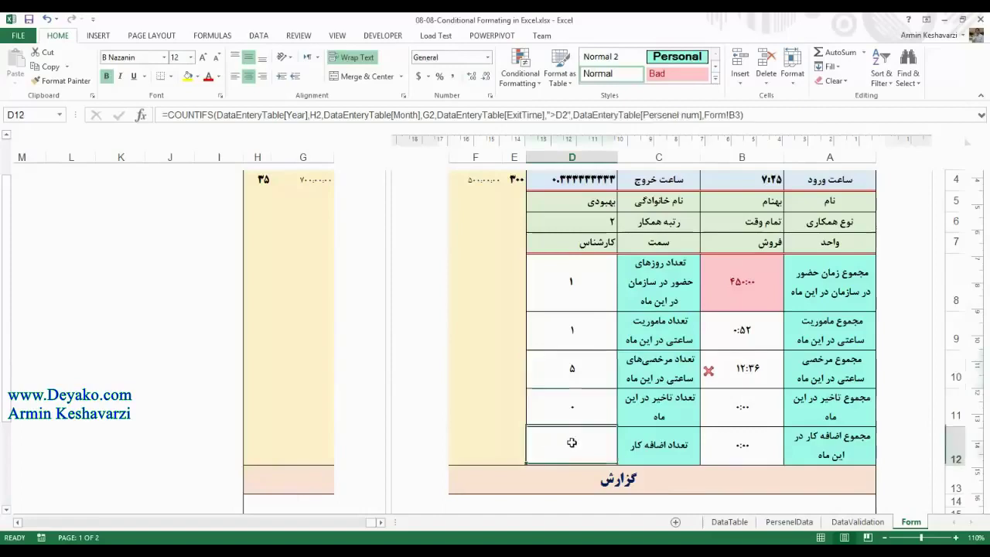
Step: Apply the rating stars icon set to D12
{"action": "left_click", "coordinate": [528, 83]}
{"action": "mouse_move", "coordinate": [591, 220]}
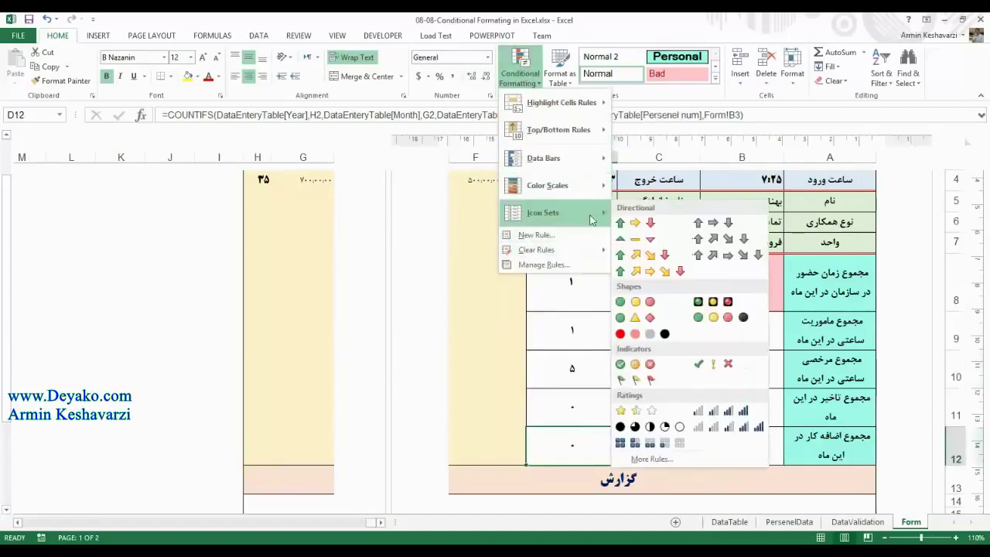
{"action": "left_click", "coordinate": [651, 413]}
Step: Make the full-star threshold a Number of 10 in D12's icon rule
{"action": "left_click", "coordinate": [520, 74]}
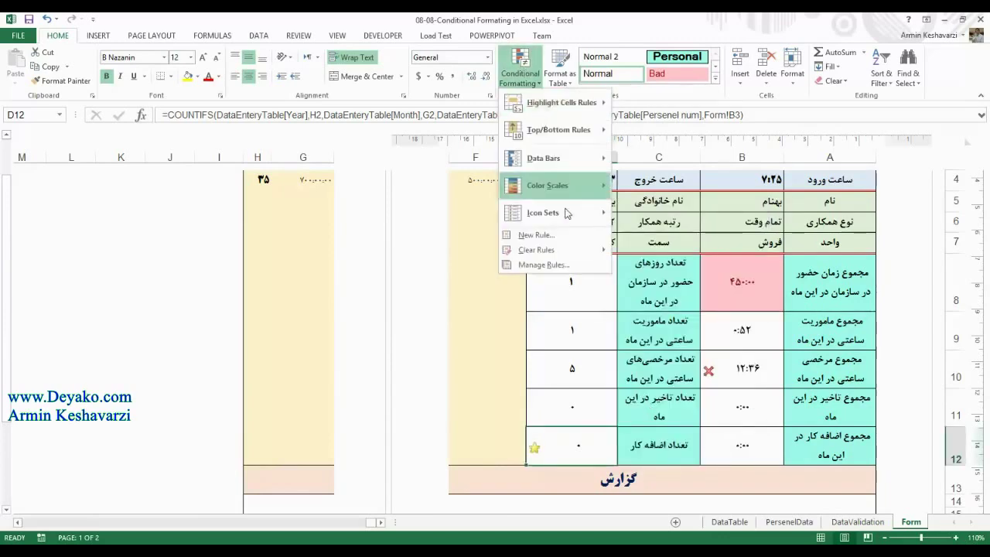
{"action": "left_click", "coordinate": [543, 265]}
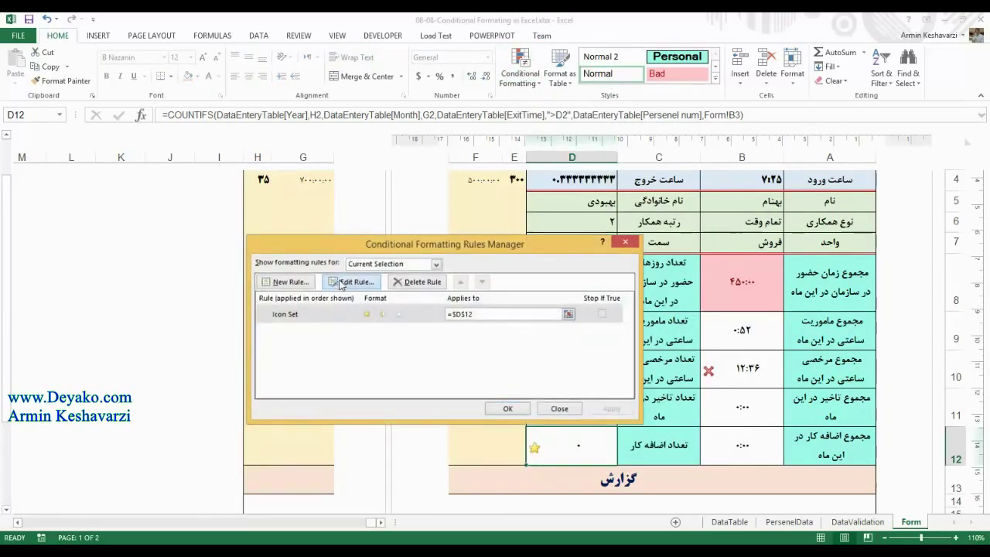
{"action": "left_click", "coordinate": [341, 283]}
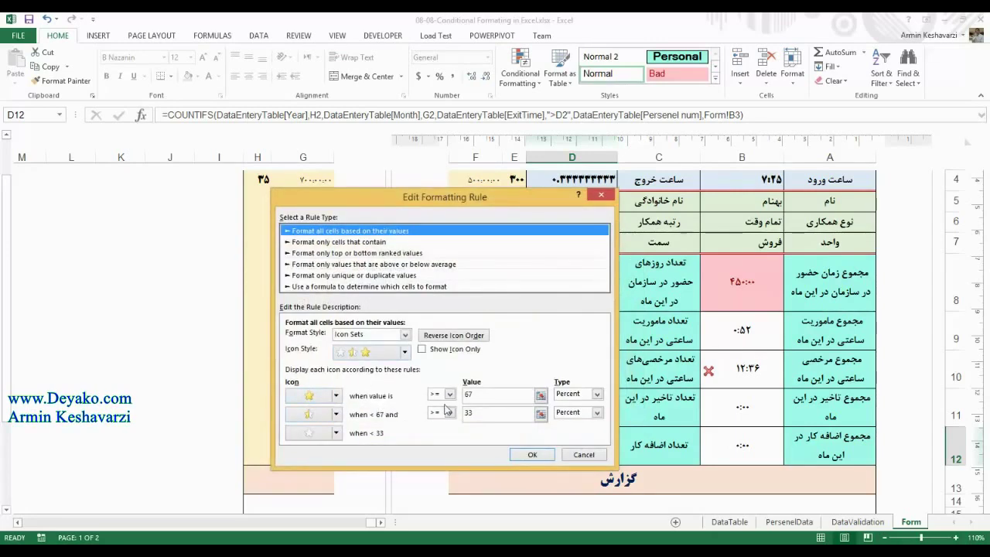
{"action": "left_click", "coordinate": [576, 394]}
{"action": "left_click", "coordinate": [576, 406]}
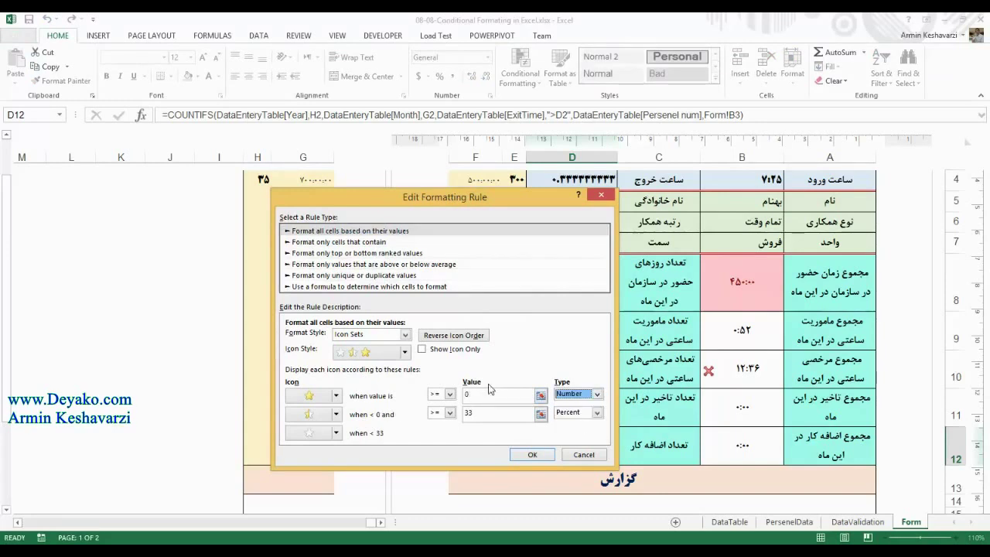
{"action": "left_click_drag", "start_coordinate": [485, 198], "coordinate": [381, 187]}
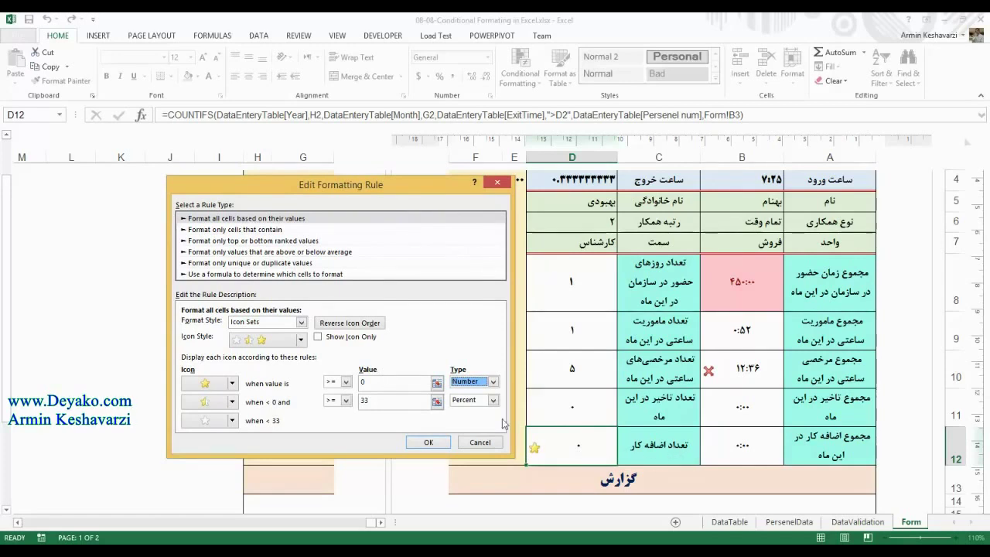
{"action": "left_click", "coordinate": [367, 382]}
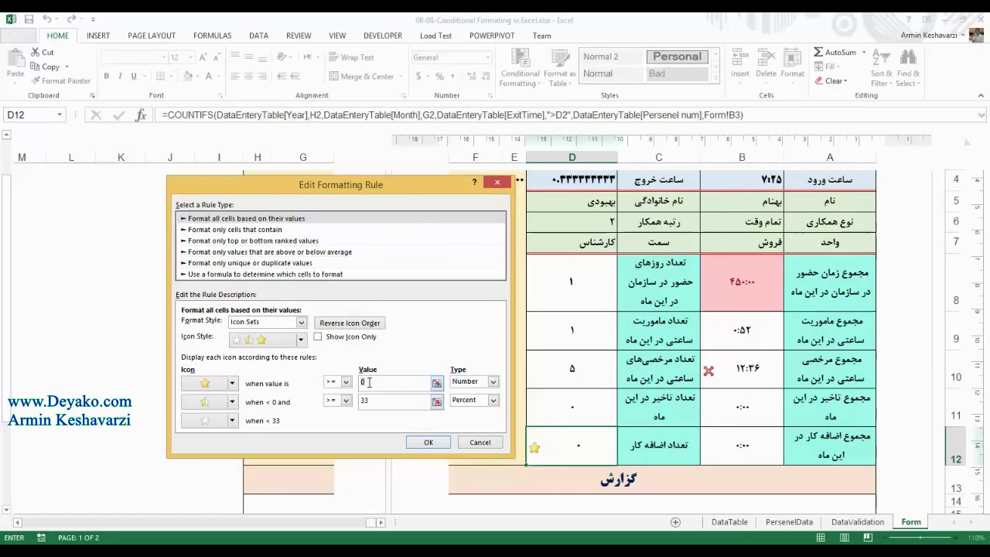
{"action": "type", "text": "10"}
{"action": "left_click", "coordinate": [396, 400]}
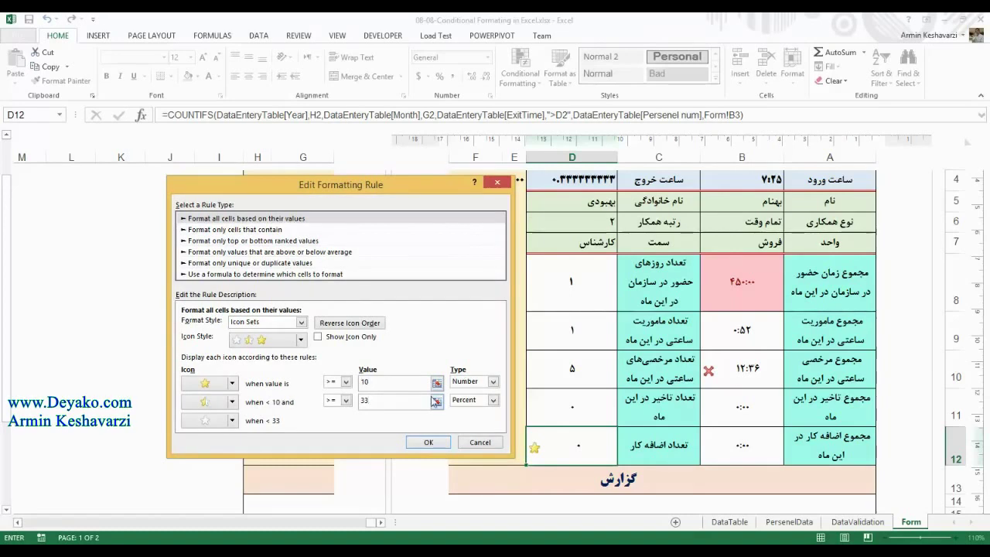
Step: Make the half-star threshold a Number of 5 and apply the rule
{"action": "left_click", "coordinate": [493, 400]}
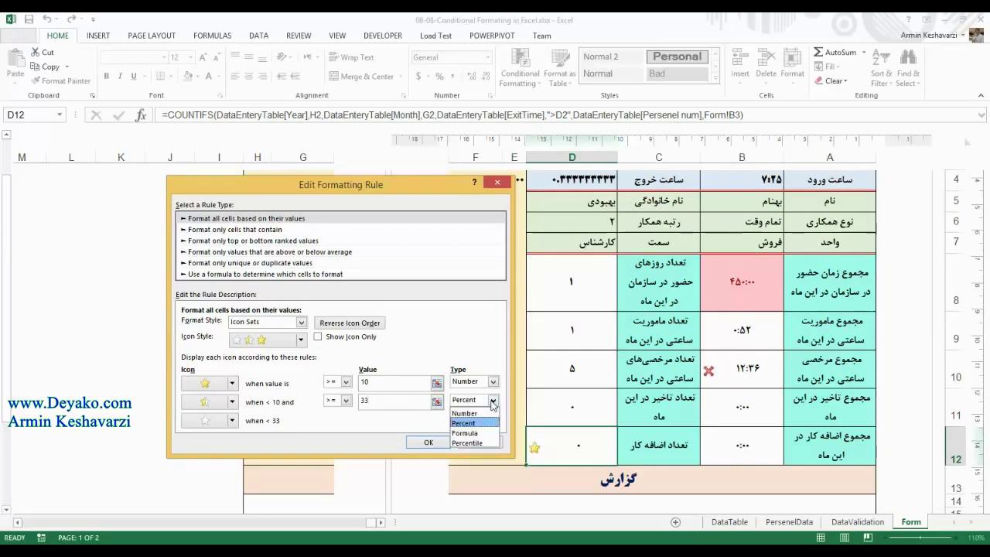
{"action": "left_click", "coordinate": [461, 410]}
{"action": "left_click", "coordinate": [404, 400]}
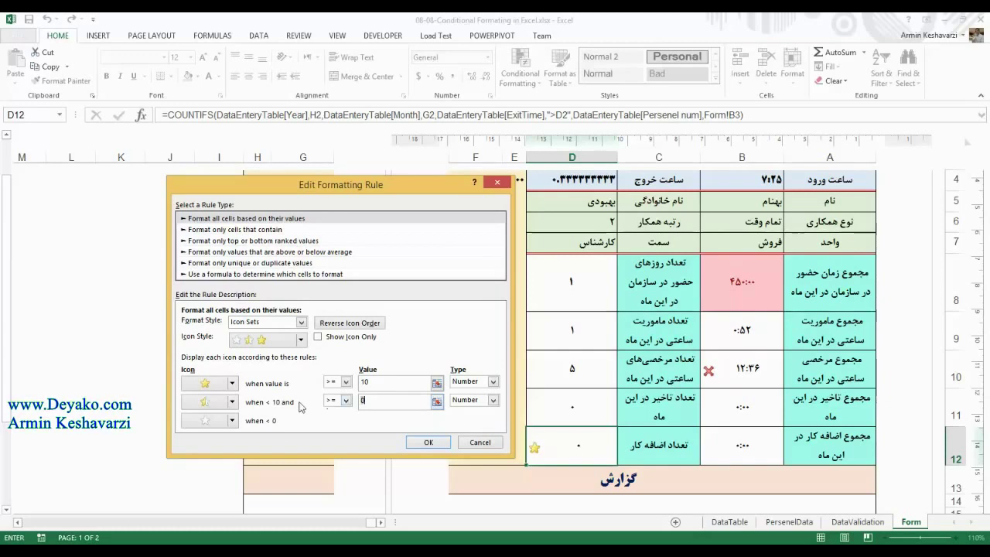
{"action": "type", "text": "5"}
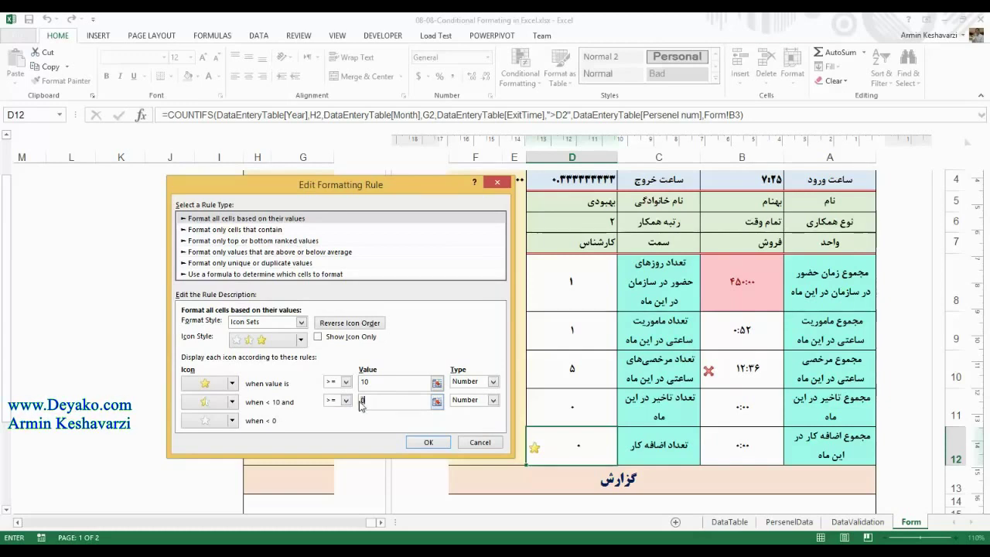
{"action": "left_click", "coordinate": [403, 383]}
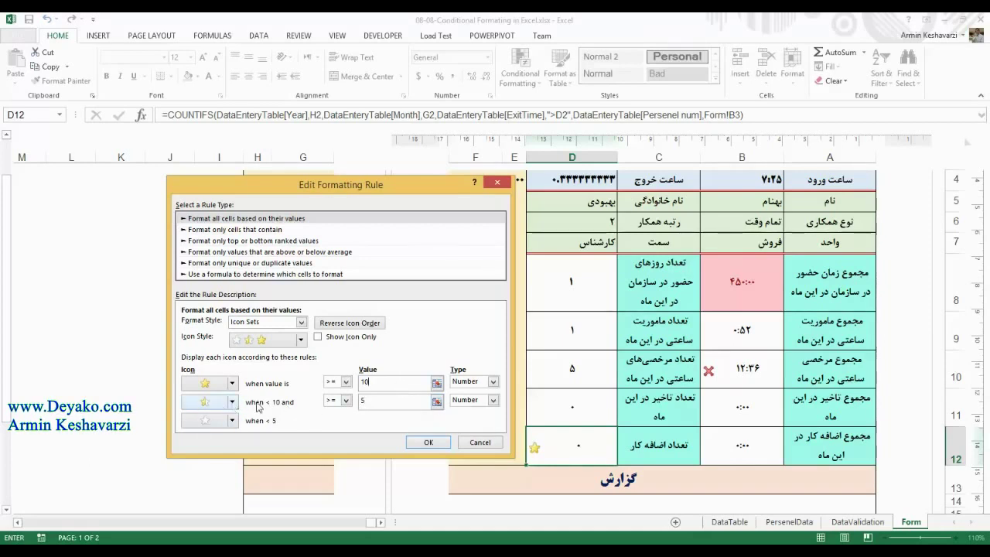
{"action": "left_click", "coordinate": [427, 443]}
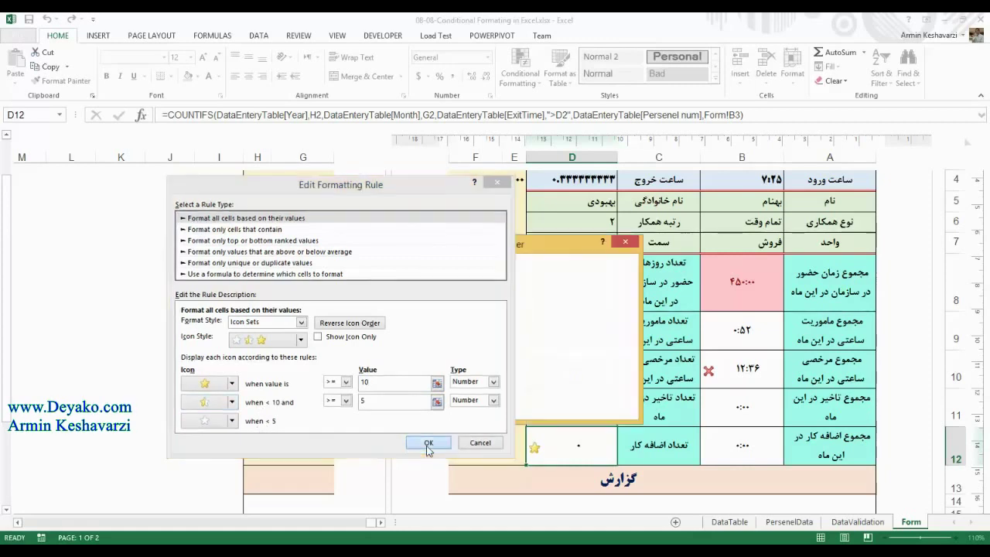
{"action": "left_click", "coordinate": [610, 408]}
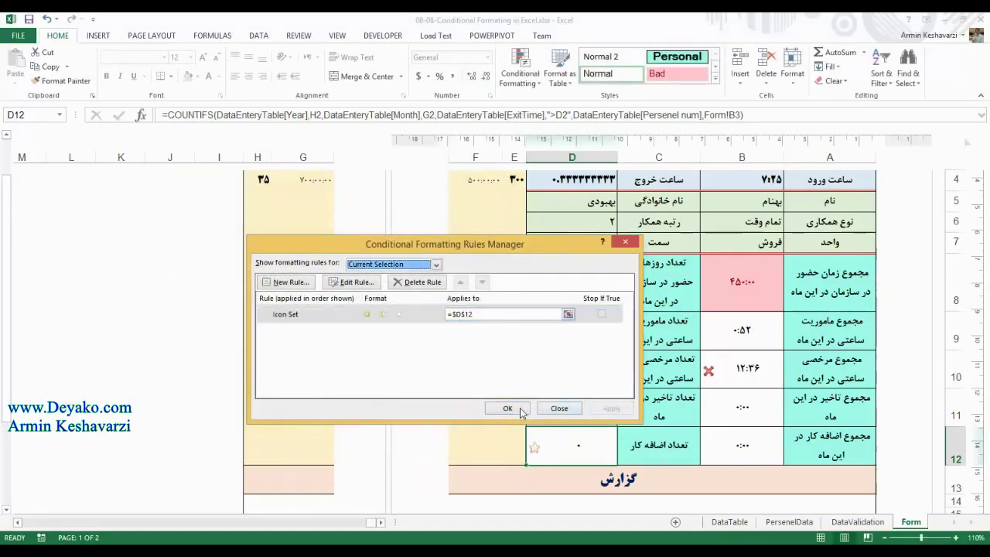
{"action": "left_click", "coordinate": [507, 407]}
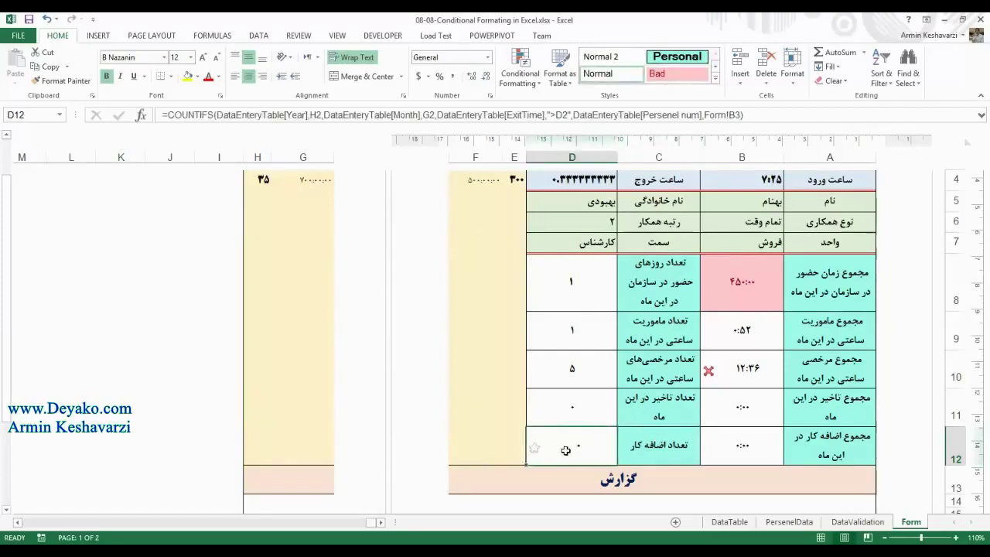
Step: Test the stars by entering 12 and 5 in D12, then undo to restore its COUNTIFS formula
{"action": "type", "text": "12"}
{"action": "key", "text": "Return"}
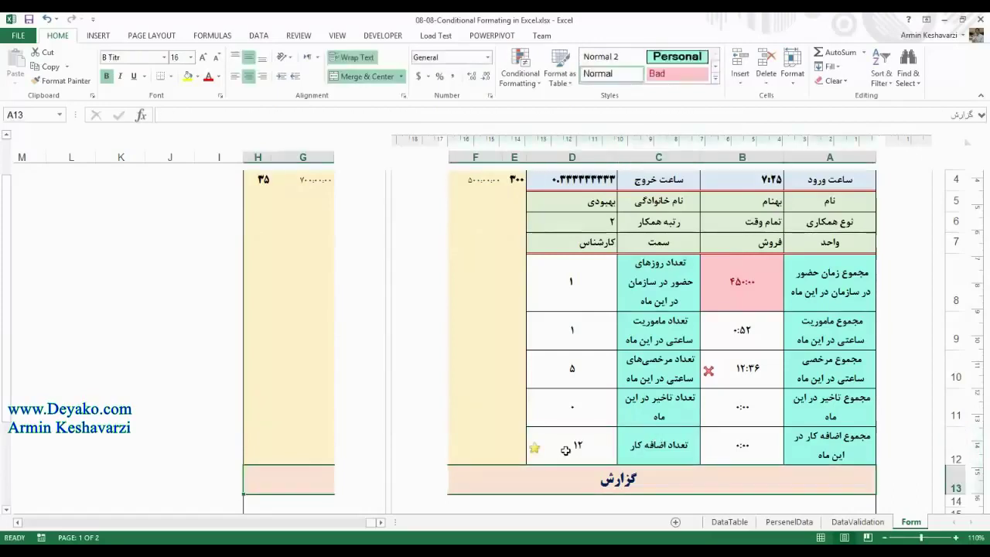
{"action": "left_click", "coordinate": [565, 450]}
{"action": "key", "text": "ctrl+z"}
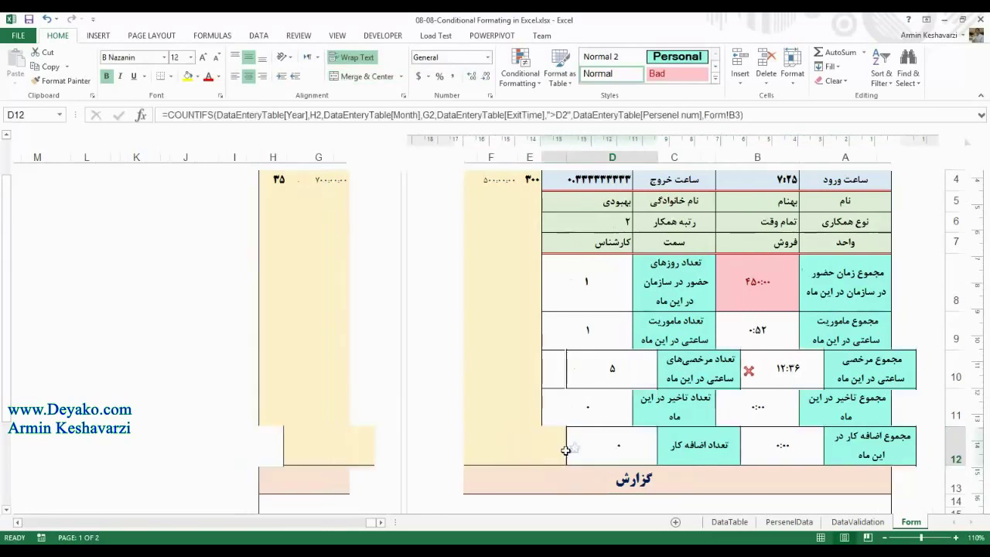
{"action": "type", "text": "5"}
{"action": "key", "text": "Return"}
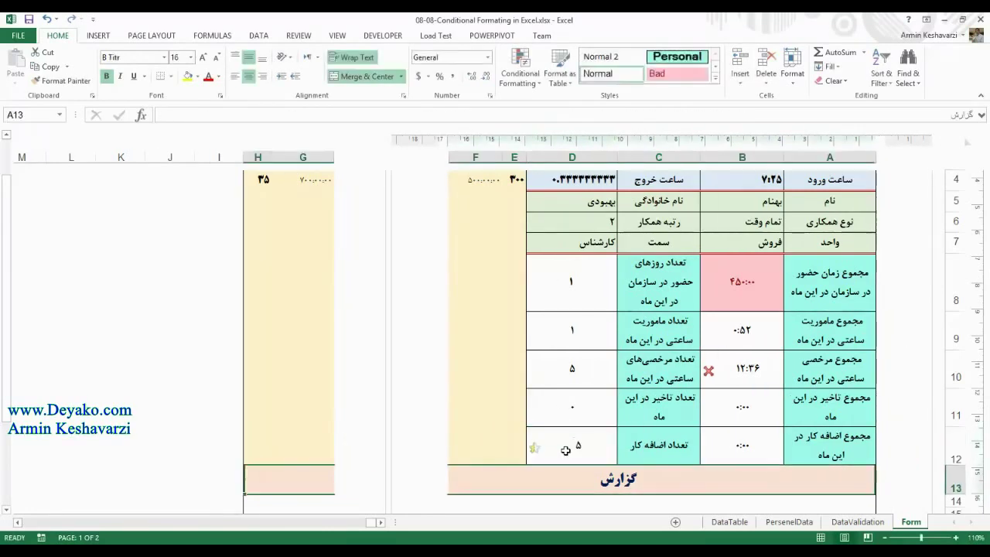
{"action": "key", "text": "ctrl+z"}
{"action": "key", "text": "ctrl+y"}
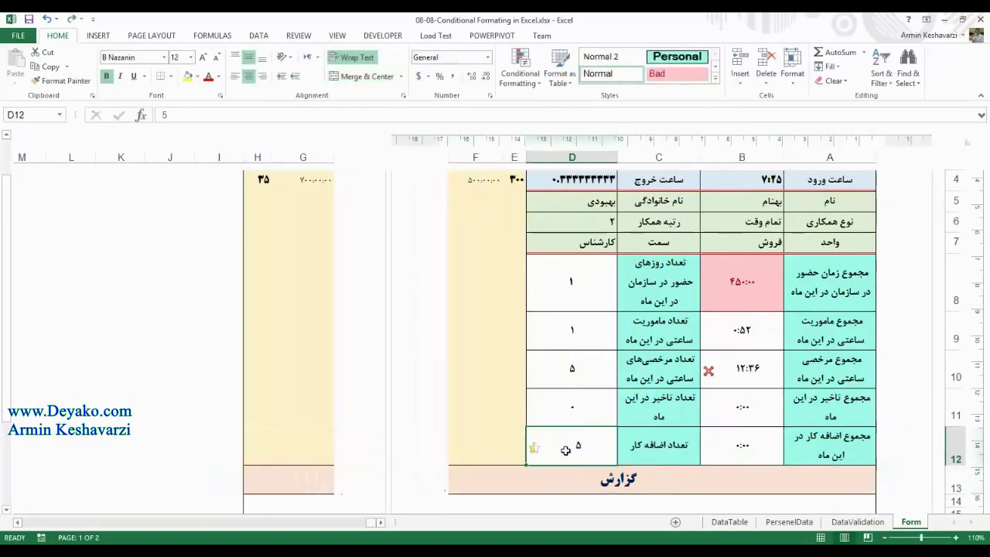
{"action": "key", "text": "ctrl+z"}
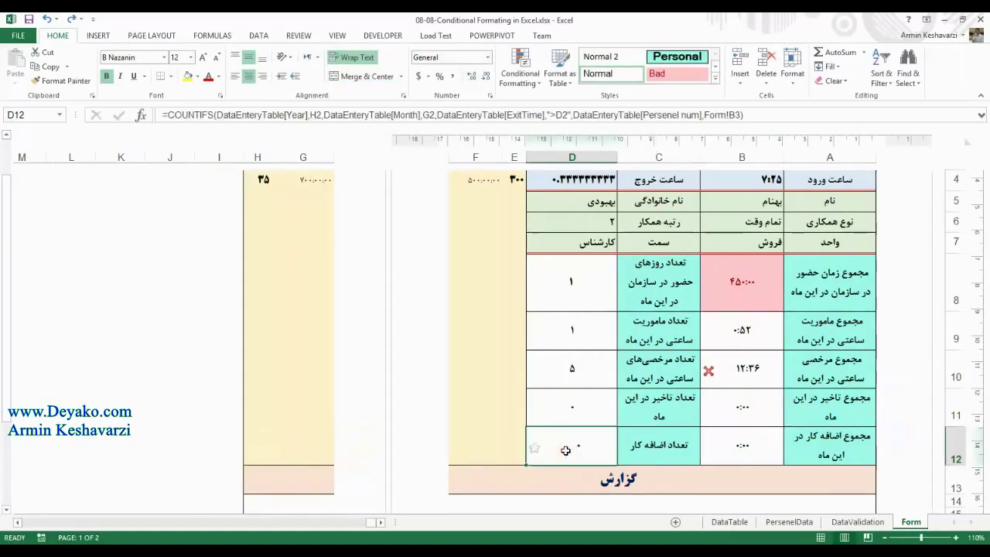
{"action": "left_click", "coordinate": [632, 397]}
{"action": "left_click", "coordinate": [579, 393]}
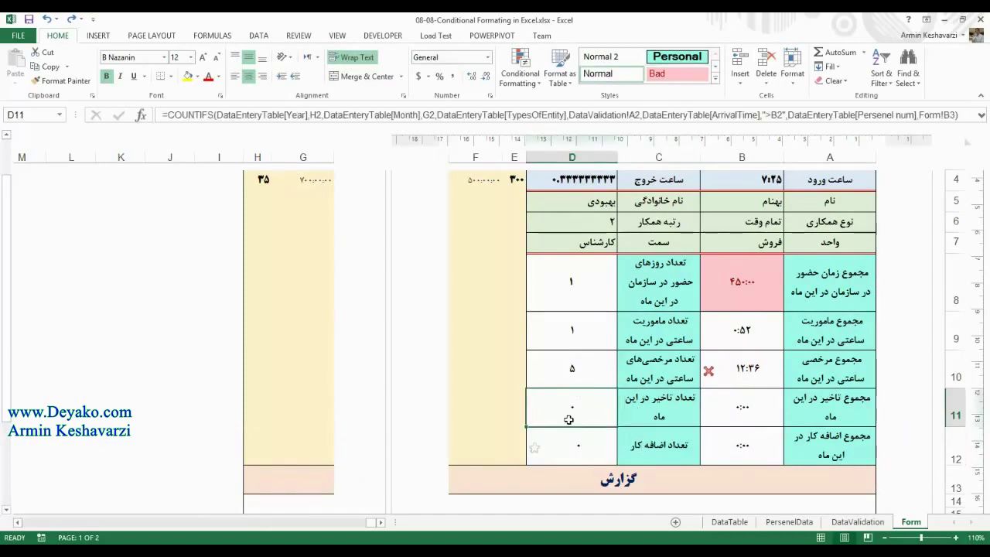
{"action": "left_click", "coordinate": [571, 431]}
{"action": "left_click", "coordinate": [512, 61]}
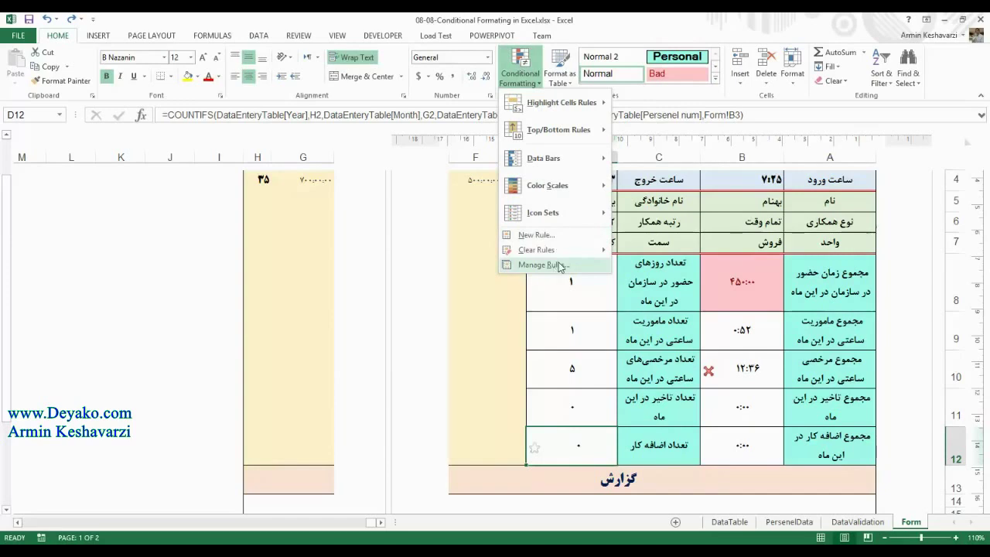
Step: Create a 'Use a formula' rule for D12 reading =if($D$8=1,1,0) and go to its Format settings
{"action": "left_click", "coordinate": [566, 235]}
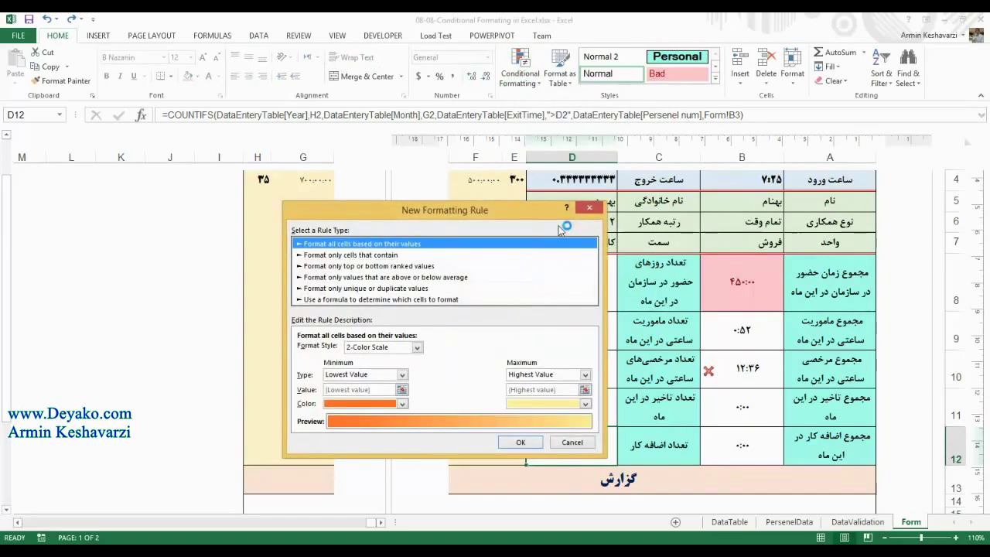
{"action": "left_click_drag", "start_coordinate": [540, 218], "coordinate": [501, 202]}
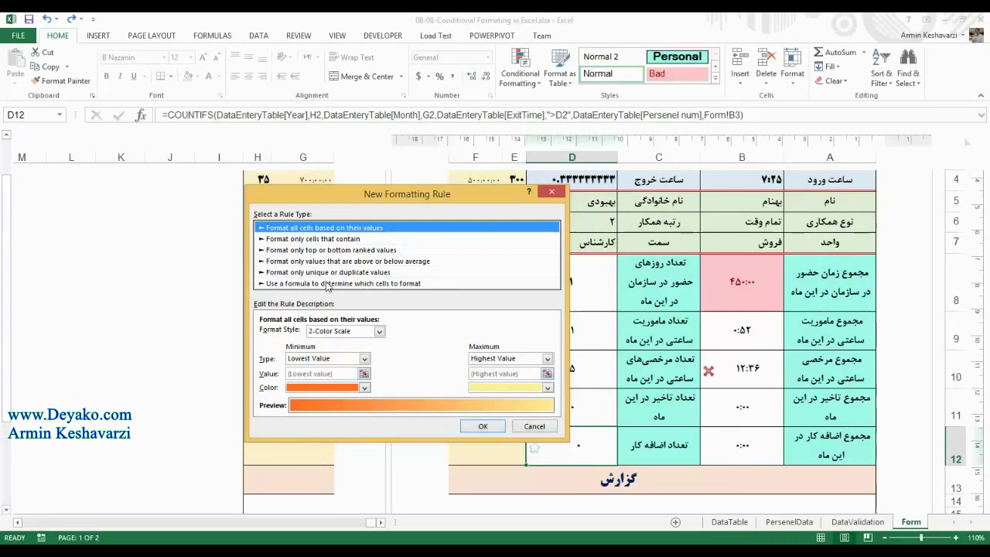
{"action": "left_click", "coordinate": [328, 283]}
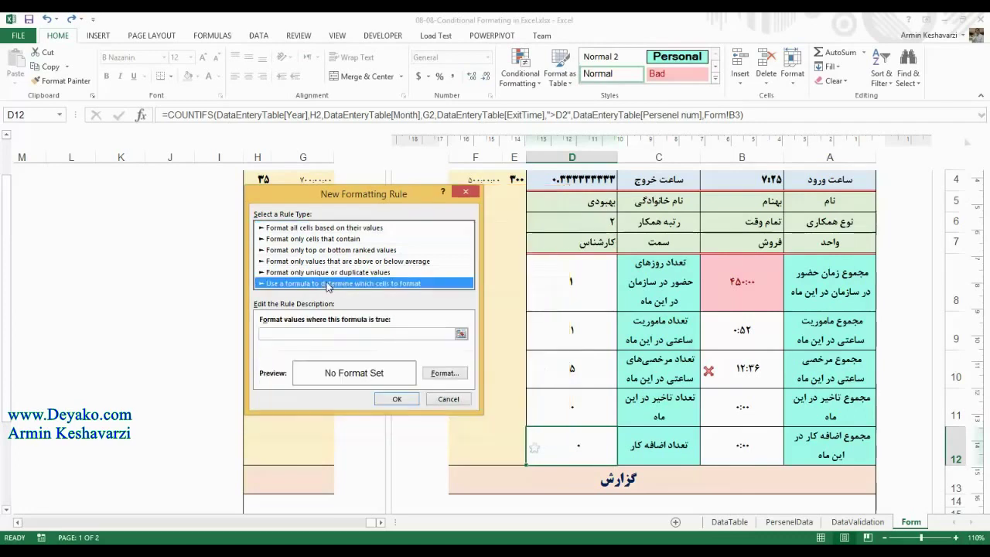
{"action": "left_click", "coordinate": [331, 334]}
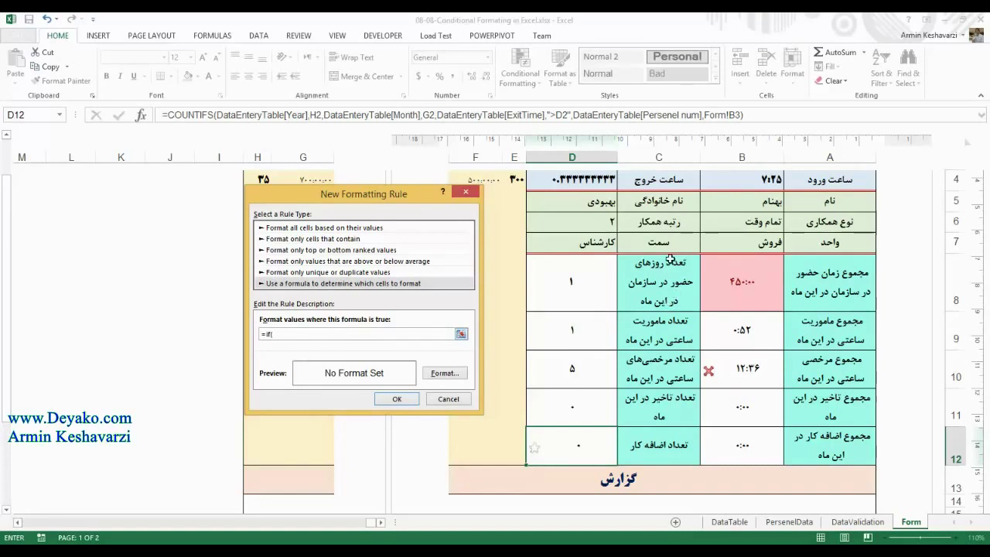
{"action": "type", "text": "=if("}
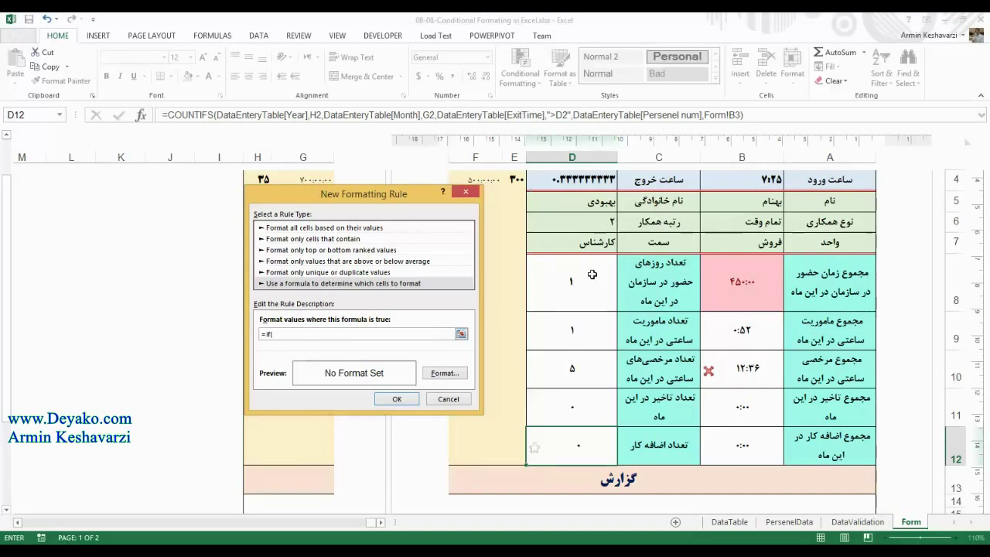
{"action": "left_click", "coordinate": [580, 286]}
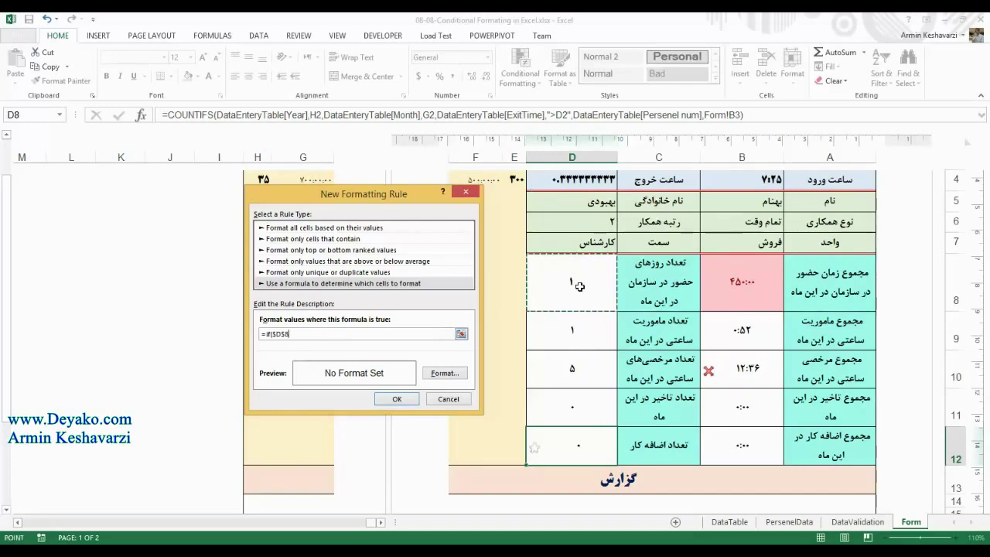
{"action": "type", "text": "=1"}
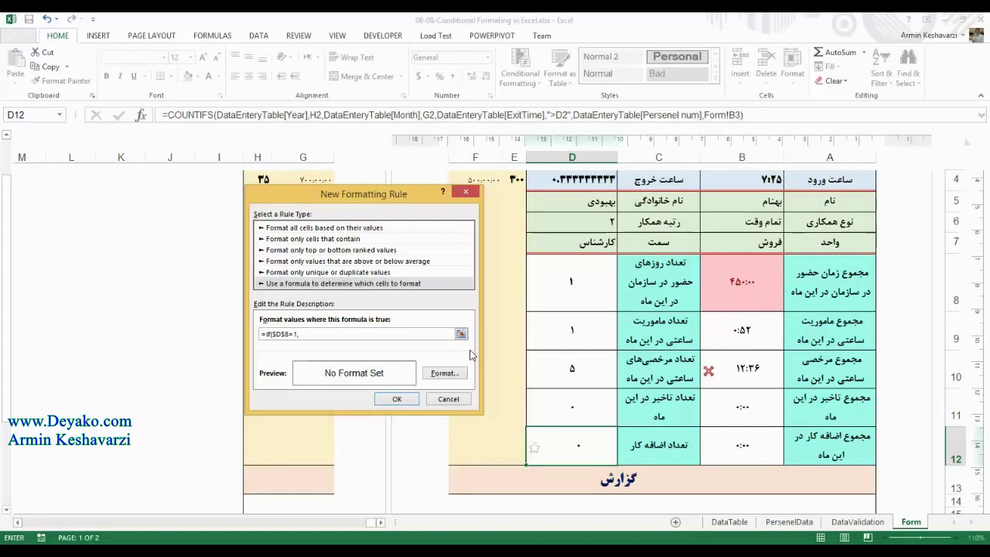
{"action": "type", "text": ",0"}
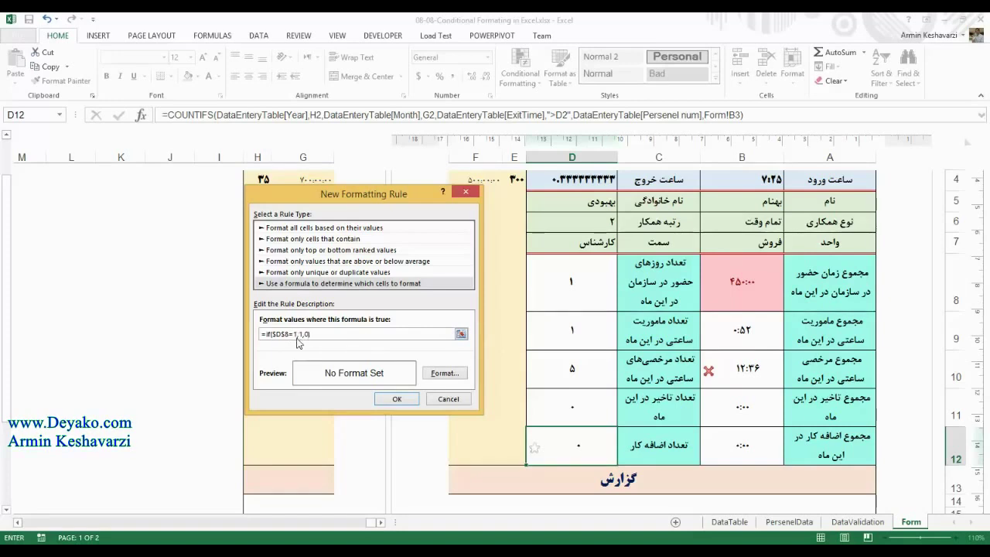
{"action": "double_click", "coordinate": [301, 333]}
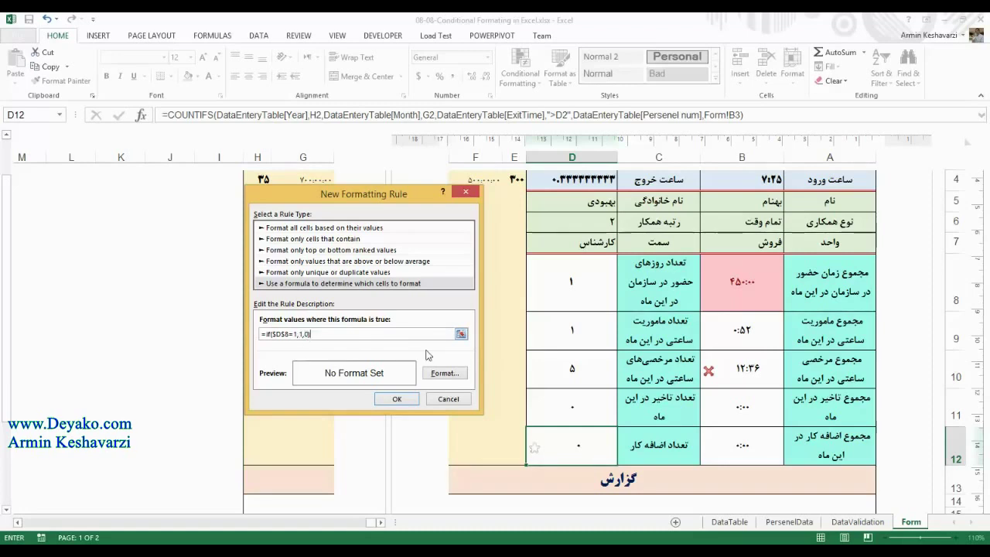
{"action": "left_click", "coordinate": [458, 374]}
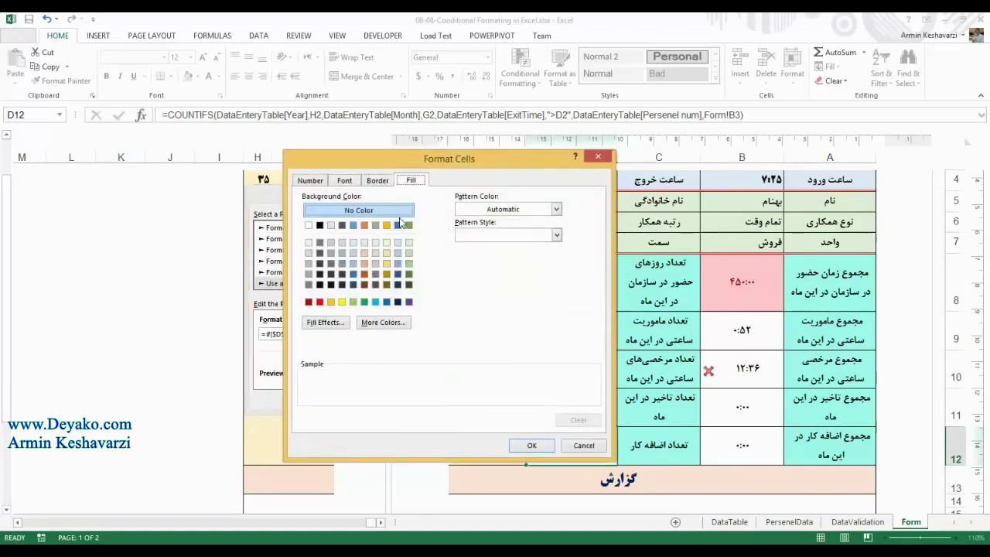
Step: Give the formula rule a yellow fill and save it
{"action": "left_click", "coordinate": [342, 301]}
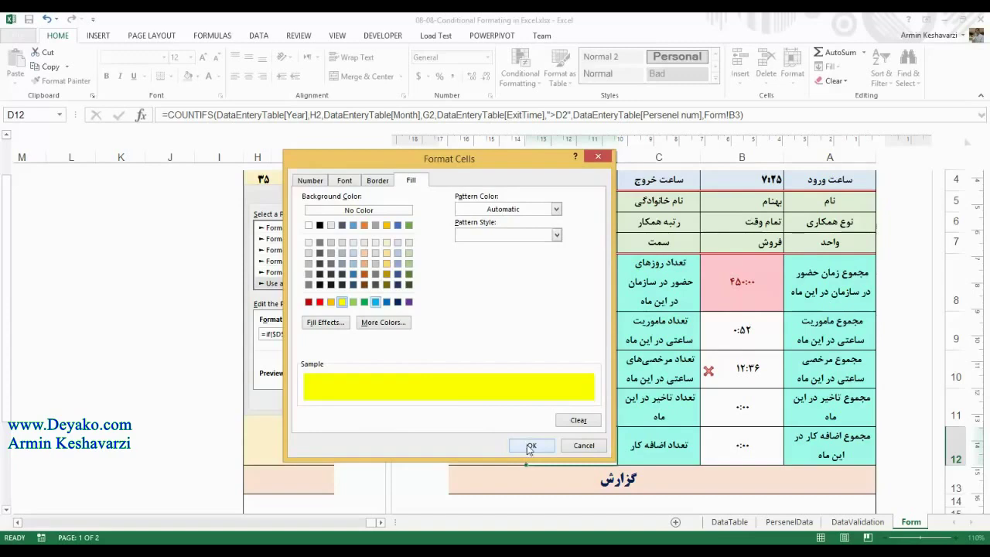
{"action": "left_click", "coordinate": [532, 446]}
{"action": "left_click", "coordinate": [397, 399]}
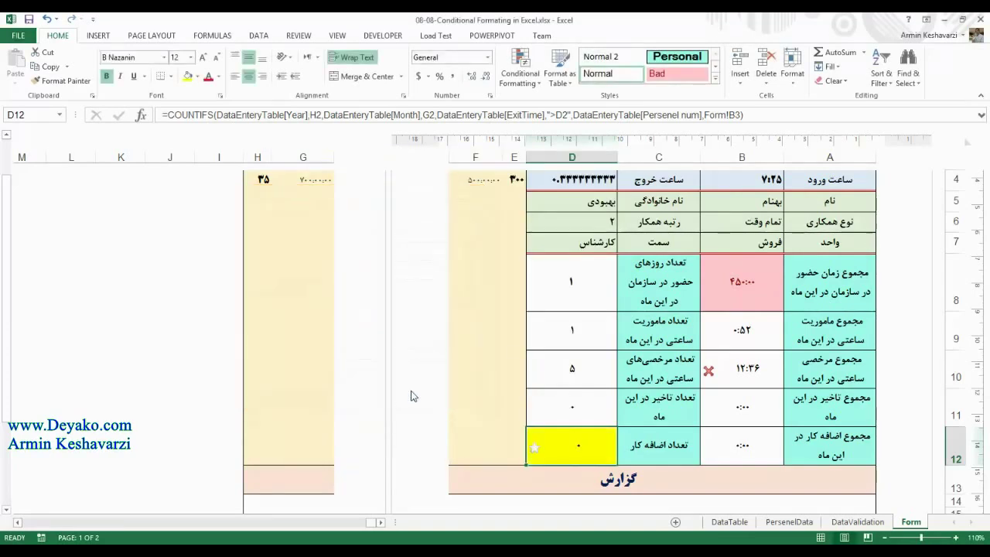
Step: Change D8 to 0 to check that D12's yellow highlight clears
{"action": "left_click", "coordinate": [593, 286]}
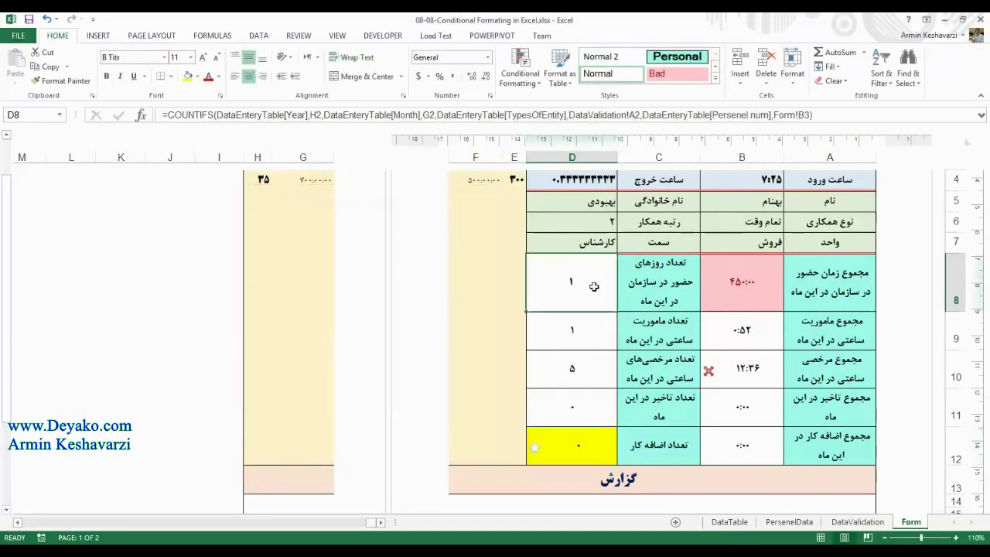
{"action": "key", "text": "F2"}
{"action": "key", "text": "Return"}
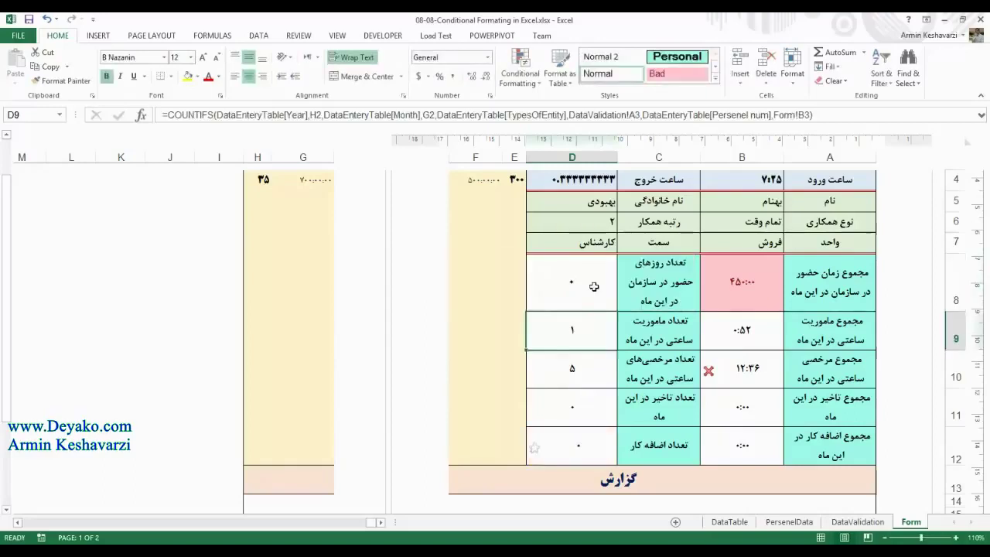
Step: Check D12's fill, then enter 3 and then 1 in D8 to test the yellow highlight
{"action": "left_click", "coordinate": [599, 446]}
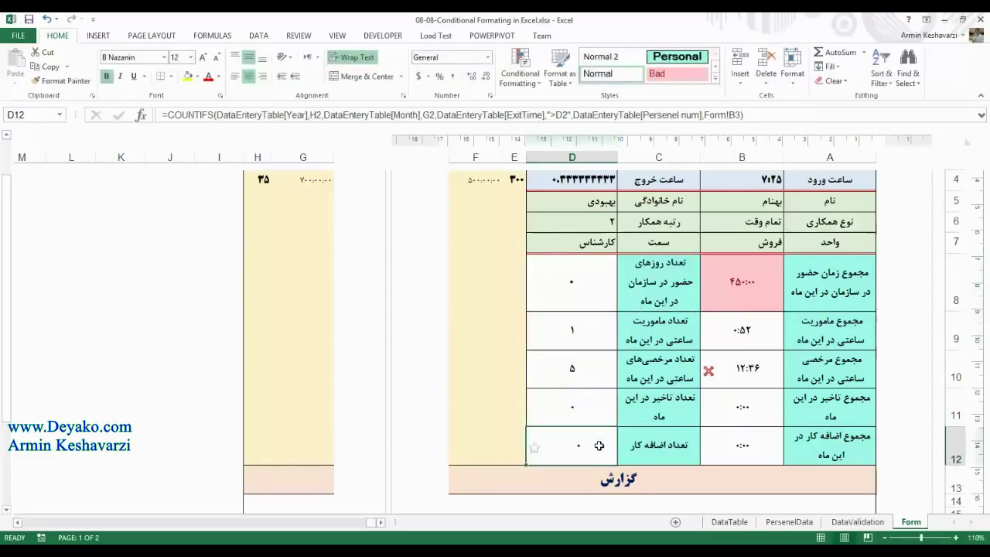
{"action": "left_click", "coordinate": [594, 266]}
{"action": "type", "text": "3"}
{"action": "key", "text": "Return"}
{"action": "left_click", "coordinate": [595, 265]}
{"action": "type", "text": "1"}
{"action": "key", "text": "Return"}
Step: Try 8 and 2 in D8, then set D8 back to 1
{"action": "left_click", "coordinate": [595, 265]}
{"action": "type", "text": "8"}
{"action": "key", "text": "Return"}
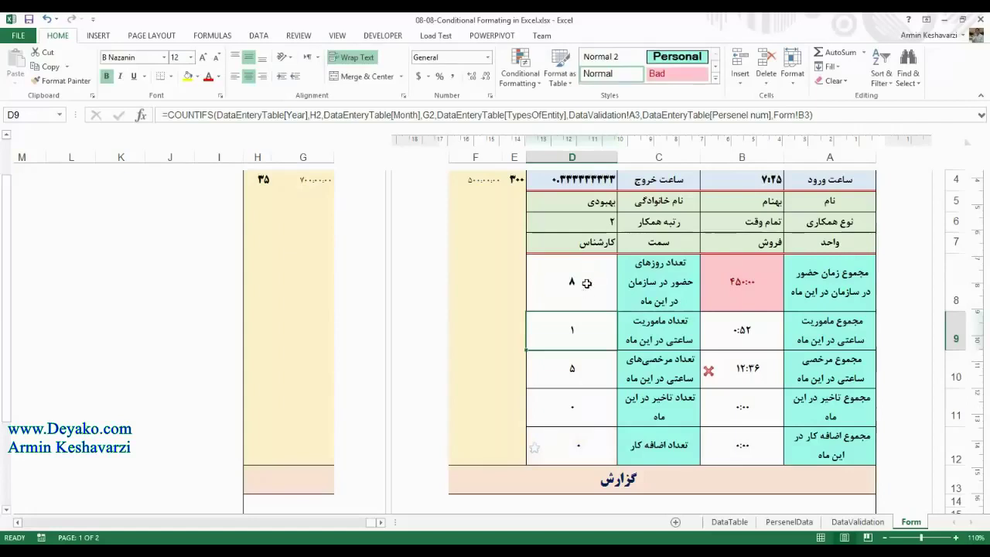
{"action": "left_click", "coordinate": [587, 296]}
{"action": "type", "text": "2"}
{"action": "key", "text": "Return"}
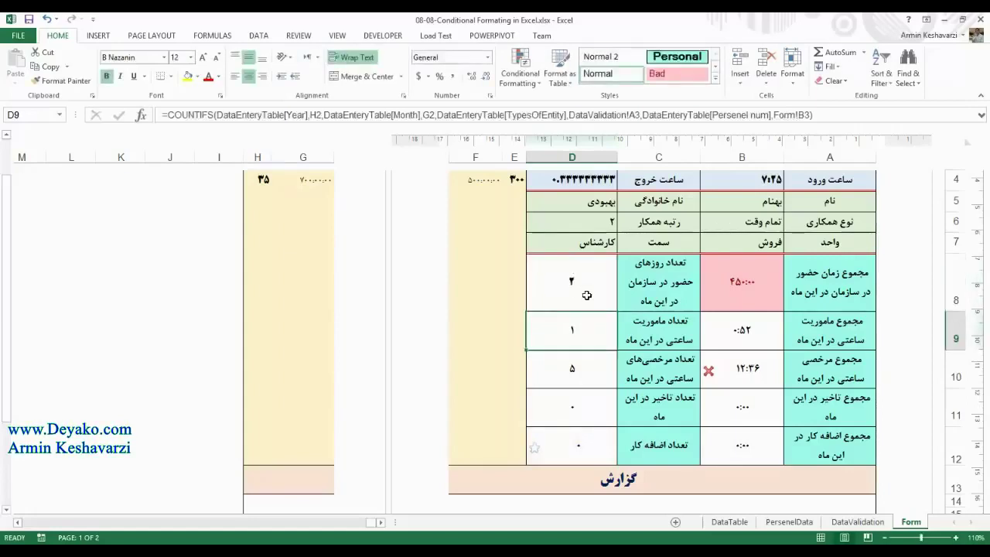
{"action": "left_click", "coordinate": [587, 295]}
{"action": "type", "text": "1"}
{"action": "key", "text": "Return"}
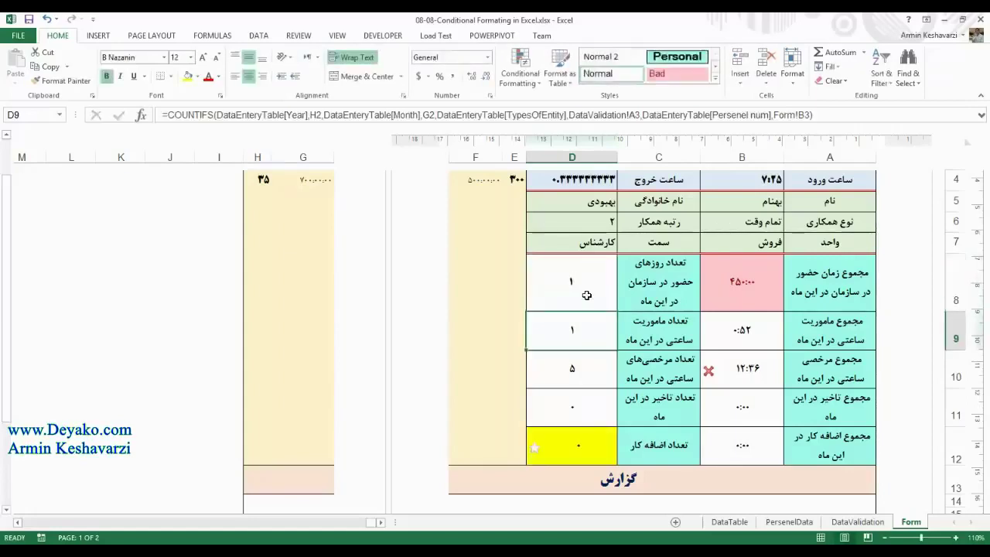
Step: With overtime cell D12 selected, bring up the Conditional Formatting menu
{"action": "left_click", "coordinate": [580, 463]}
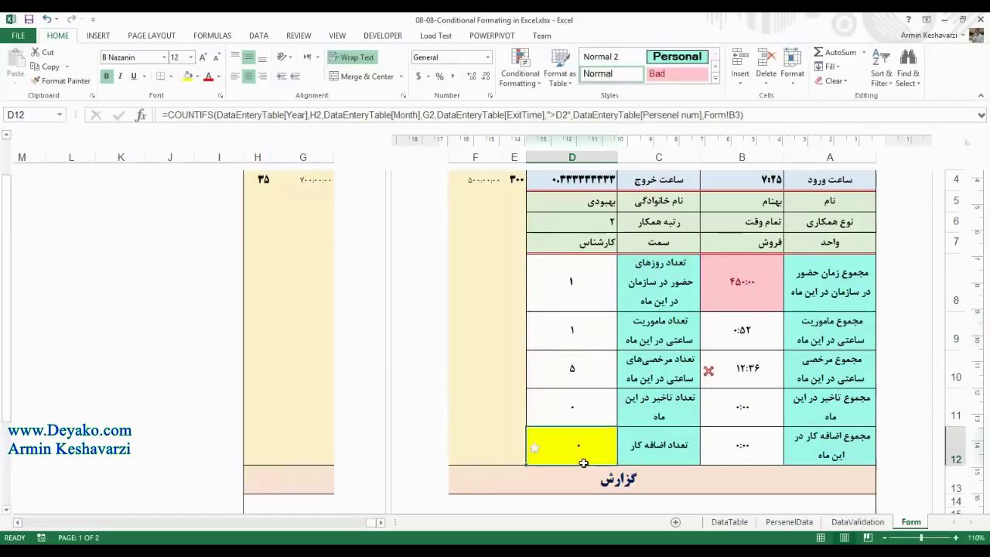
{"action": "left_click", "coordinate": [520, 76]}
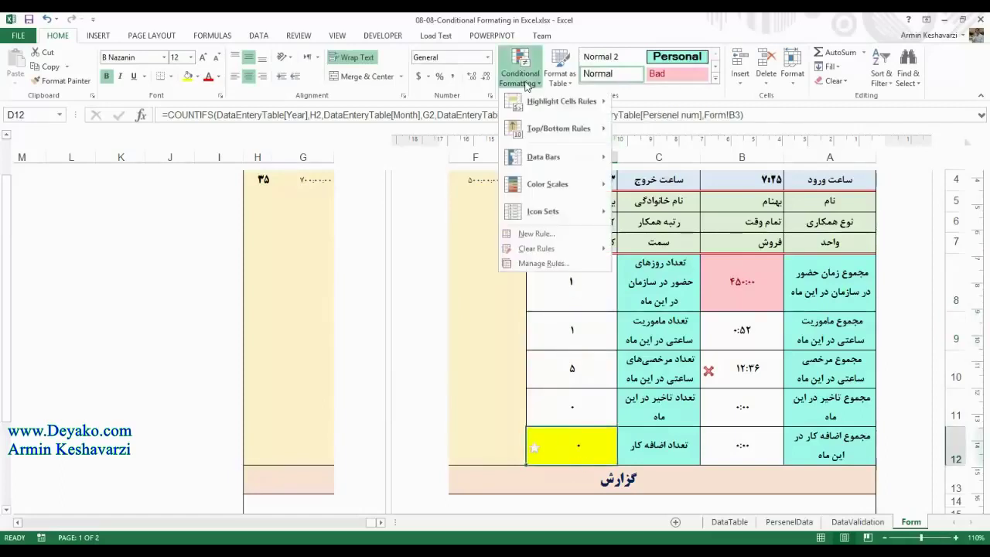
{"action": "left_click", "coordinate": [826, 438]}
{"action": "left_click_drag", "start_coordinate": [826, 438], "coordinate": [592, 458]}
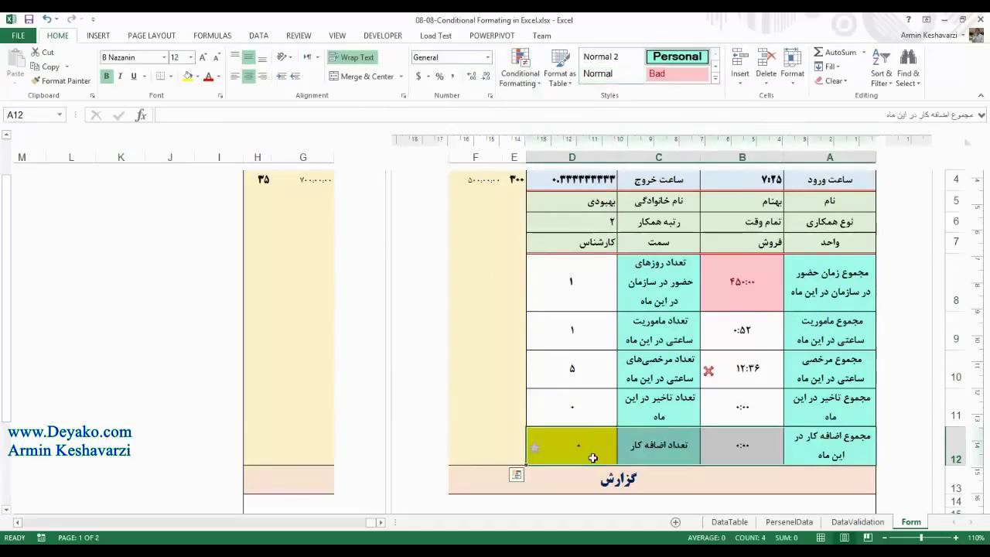
{"action": "left_click", "coordinate": [567, 276]}
{"action": "left_click", "coordinate": [580, 443]}
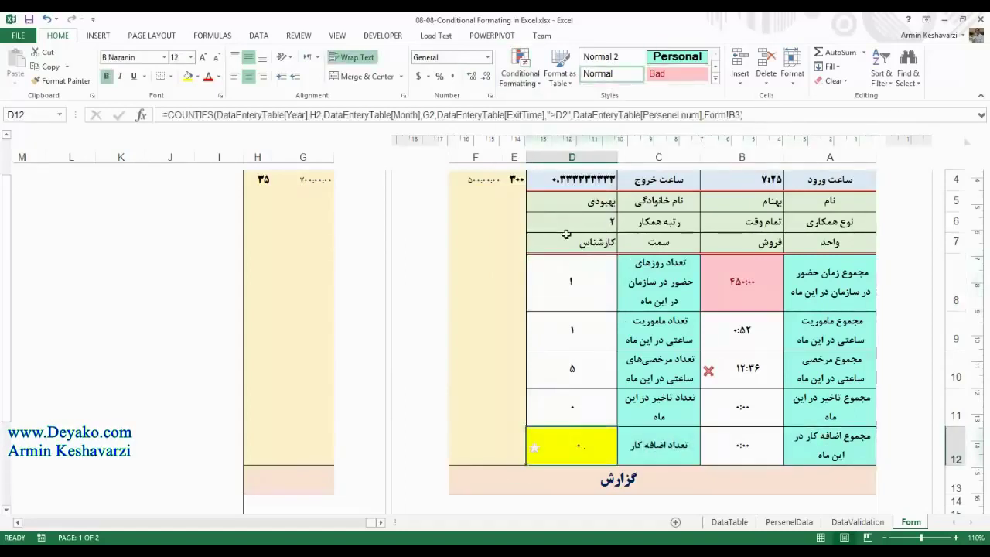
{"action": "left_click", "coordinate": [531, 81]}
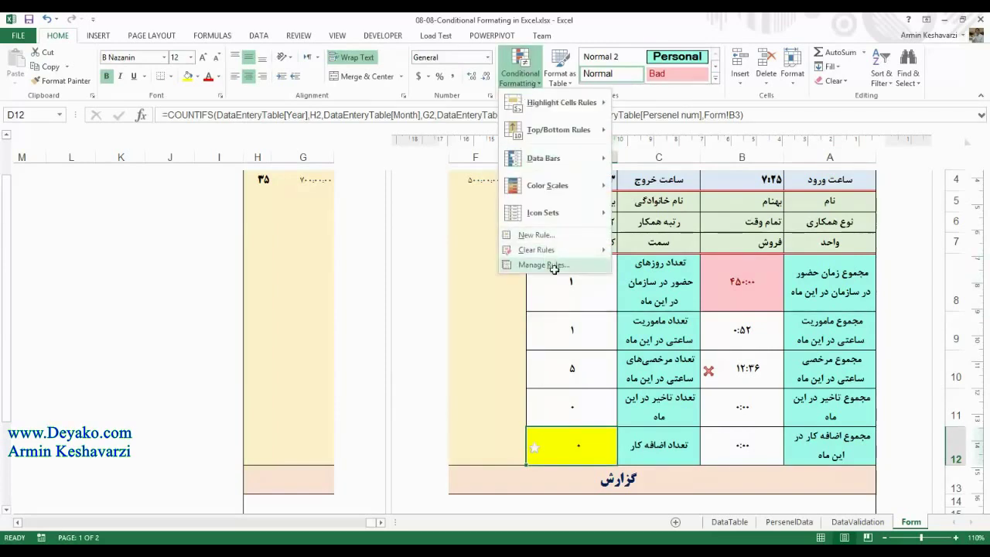
Step: View the yellow formula rule in Conditional Formatting Rules Manager without changing it
{"action": "left_click", "coordinate": [552, 267]}
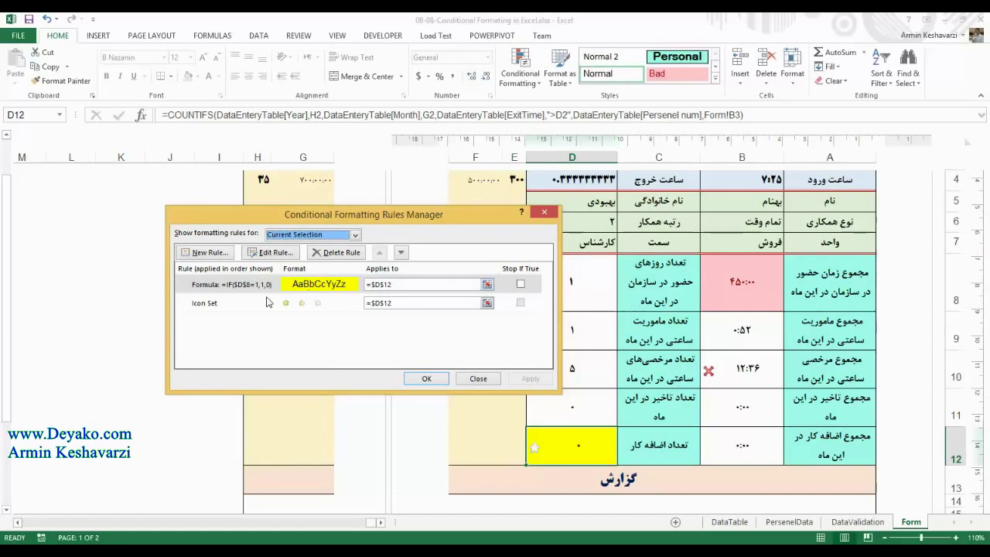
{"action": "left_click", "coordinate": [274, 254]}
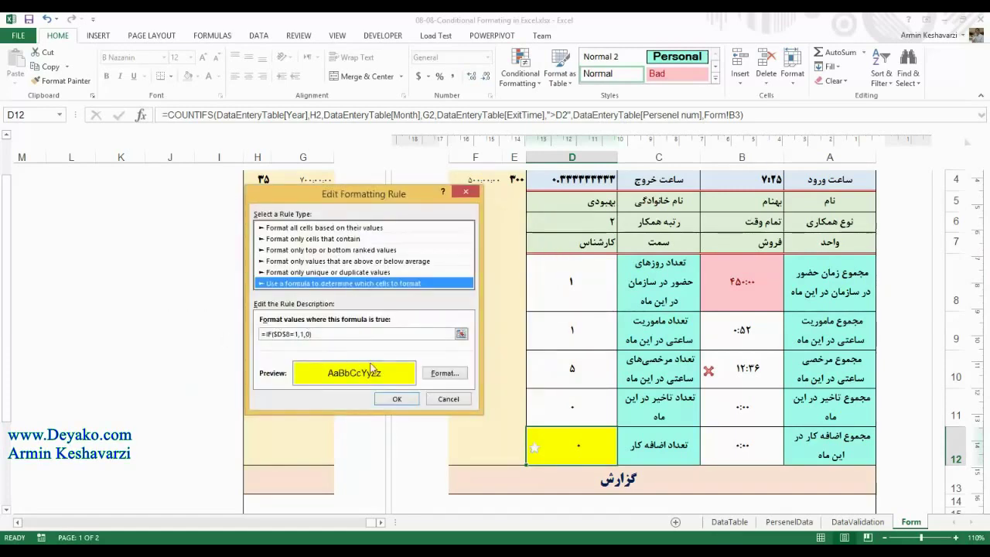
{"action": "left_click", "coordinate": [396, 399]}
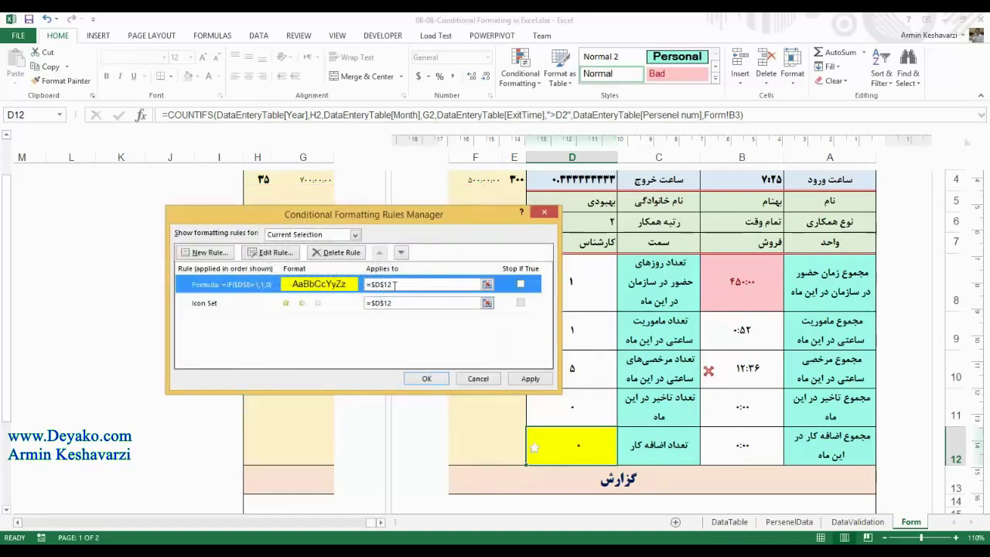
Step: Change the yellow rule's Applies to range to =$A$12:$D$12, apply and close
{"action": "left_click", "coordinate": [395, 284]}
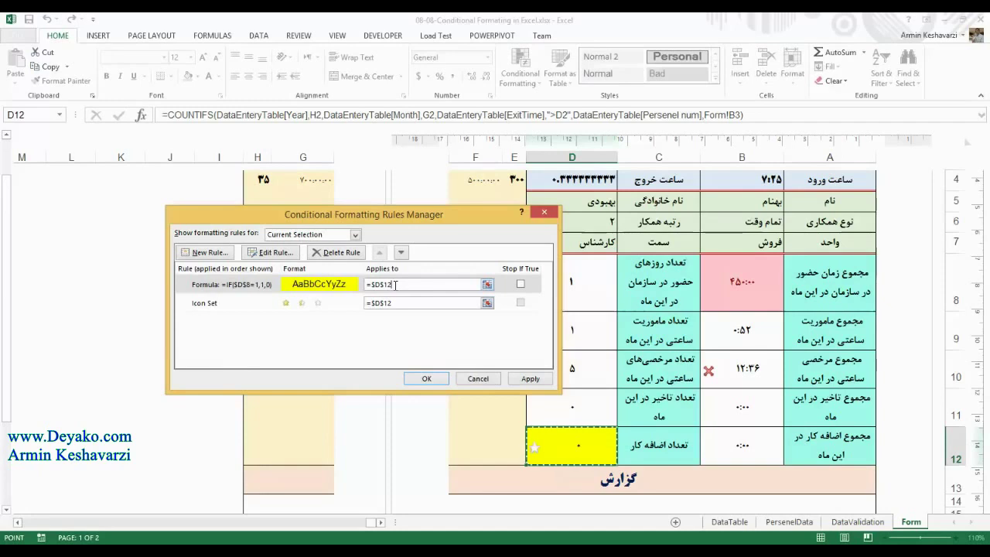
{"action": "key", "text": "F8"}
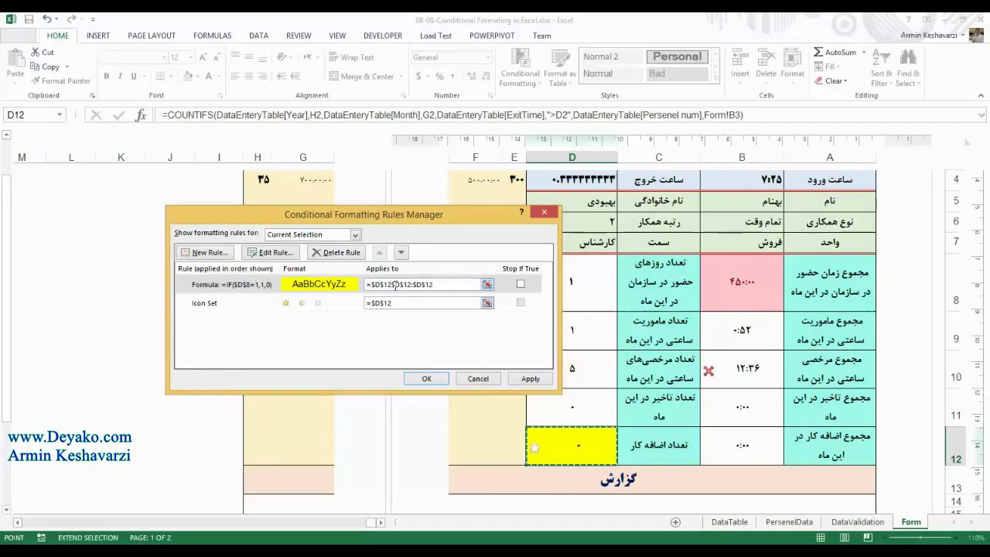
{"action": "key", "text": "BackSpace"}
{"action": "key", "text": "BackSpace"}
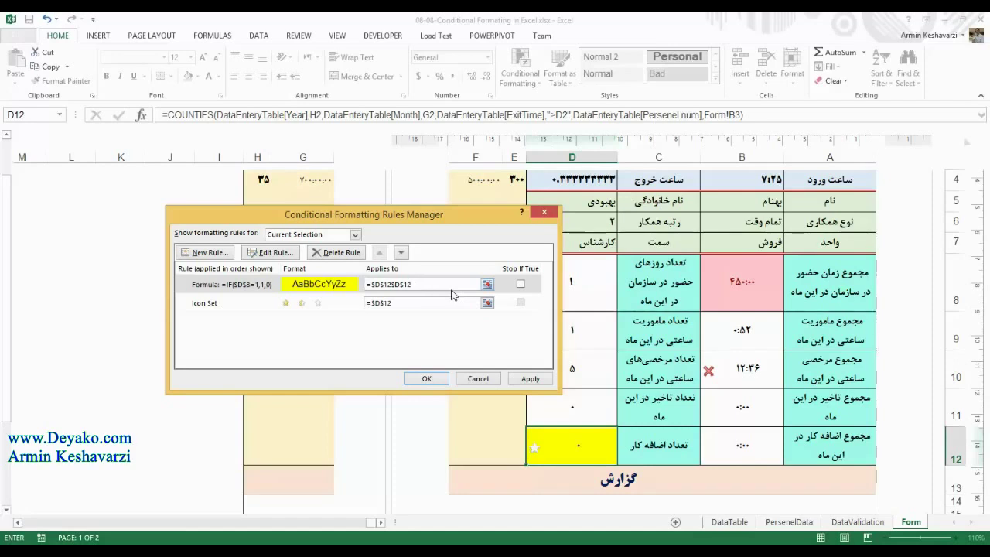
{"action": "key", "text": "BackSpace"}
{"action": "key", "text": "BackSpace"}
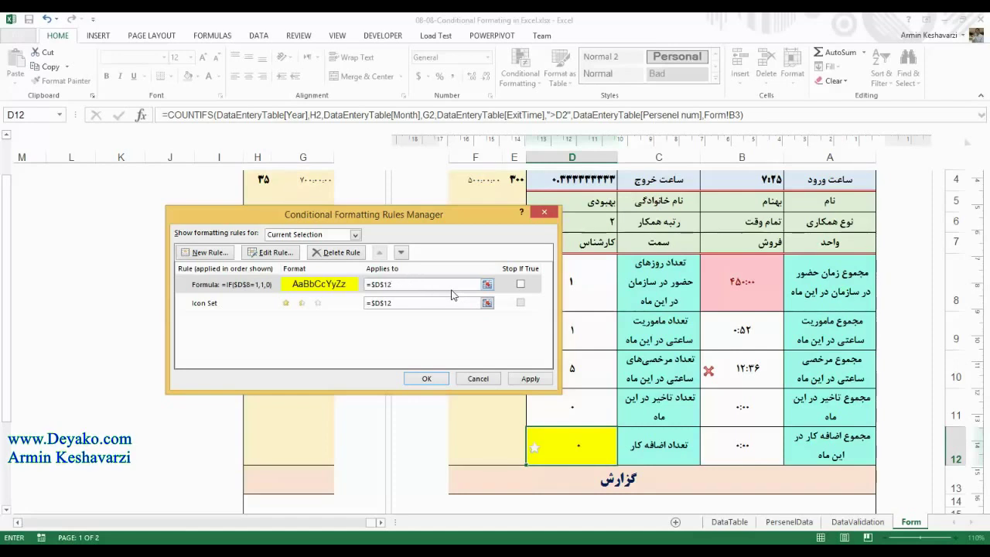
{"action": "type", "text": ":$"}
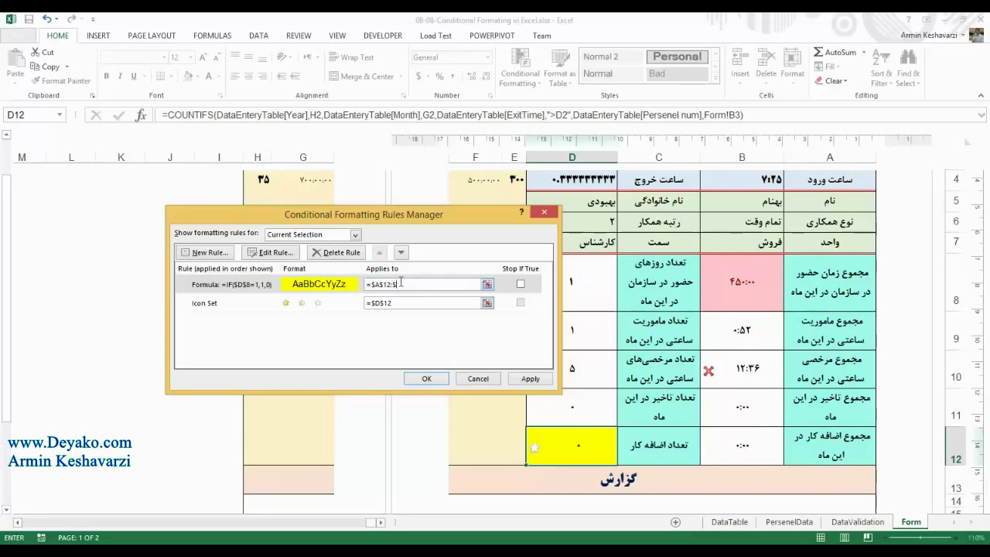
{"action": "type", "text": "D$"}
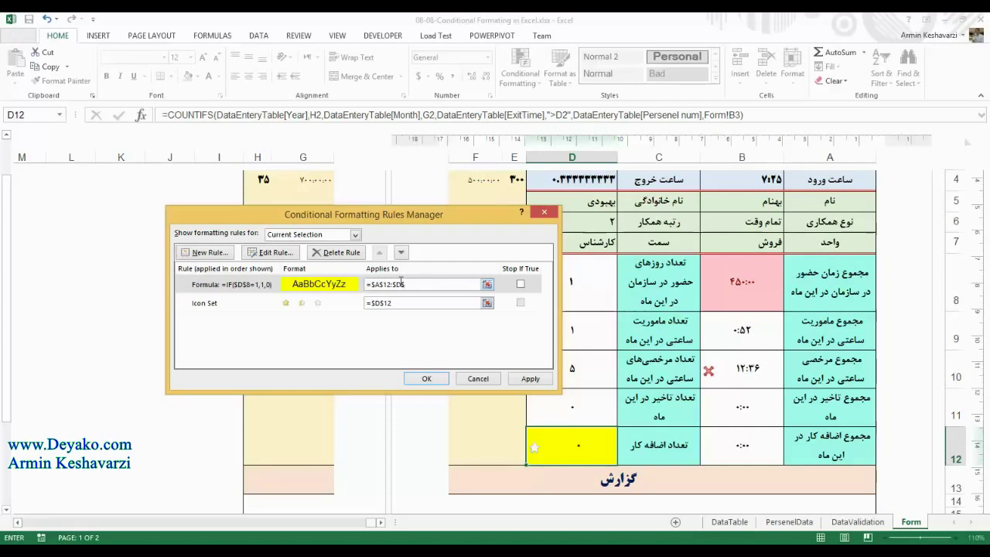
{"action": "type", "text": "12"}
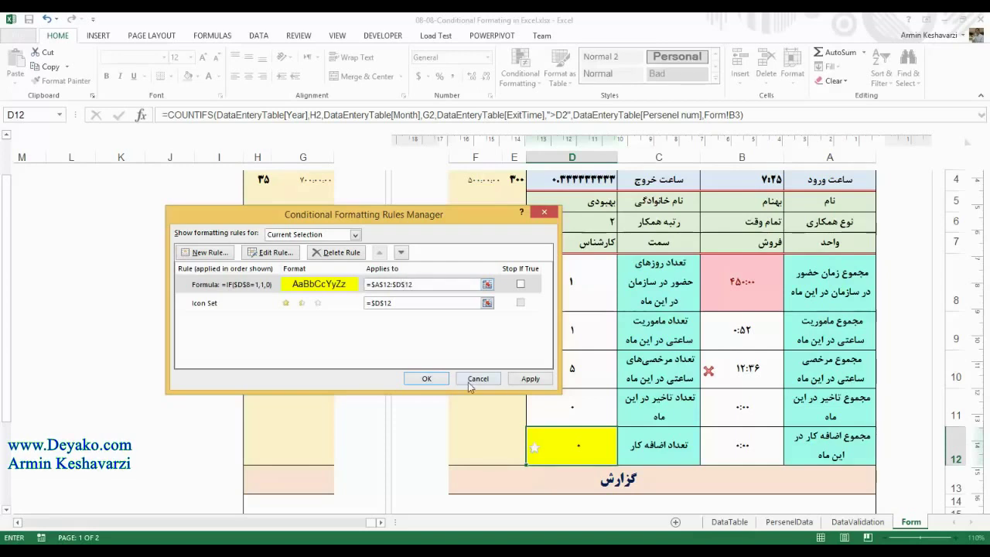
{"action": "left_click", "coordinate": [530, 378]}
{"action": "left_click", "coordinate": [427, 379]}
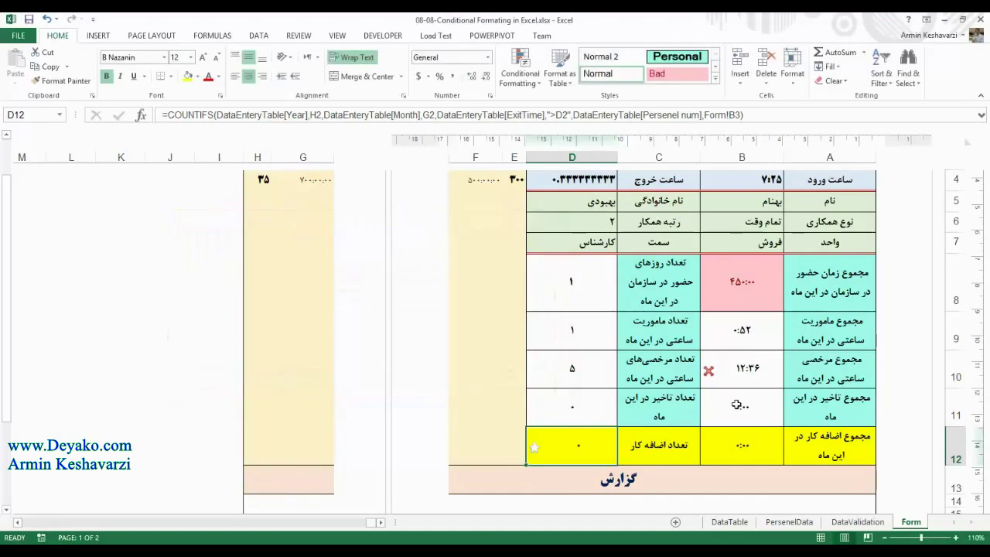
{"action": "left_click_drag", "start_coordinate": [842, 464], "coordinate": [576, 447]}
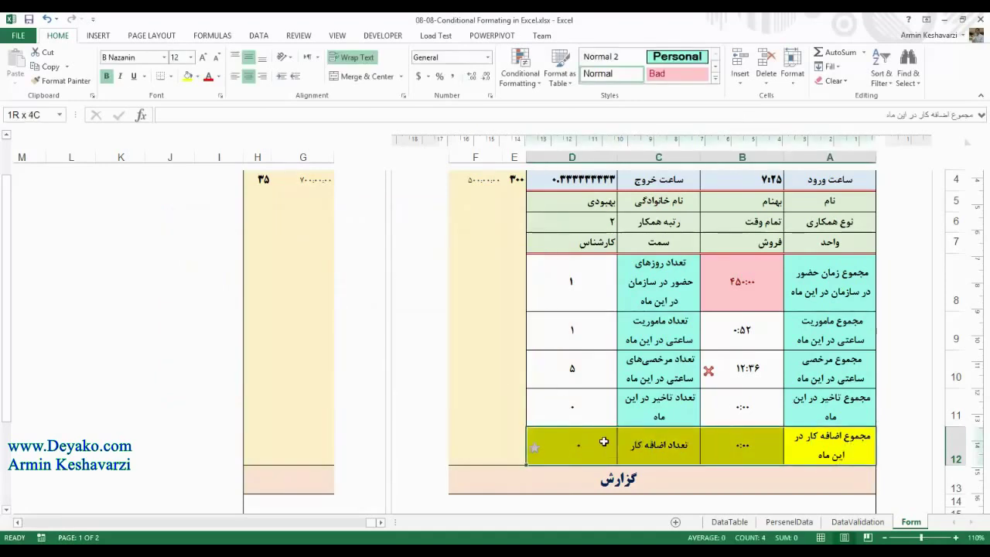
{"action": "left_click", "coordinate": [583, 269]}
Step: Test the row highlight by entering 0, 1 and 2 in D8
{"action": "type", "text": "0"}
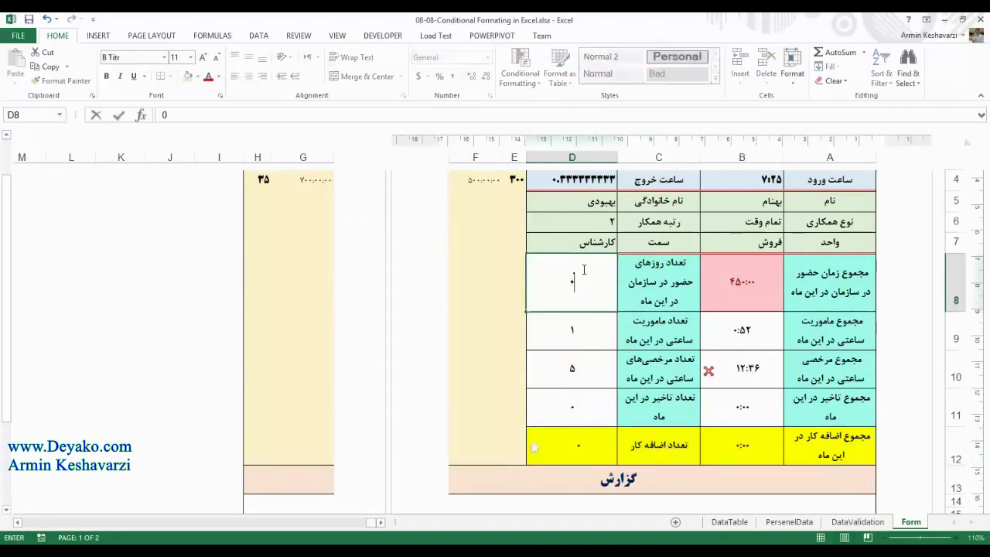
{"action": "key", "text": "Return"}
{"action": "left_click", "coordinate": [583, 269]}
{"action": "type", "text": "1"}
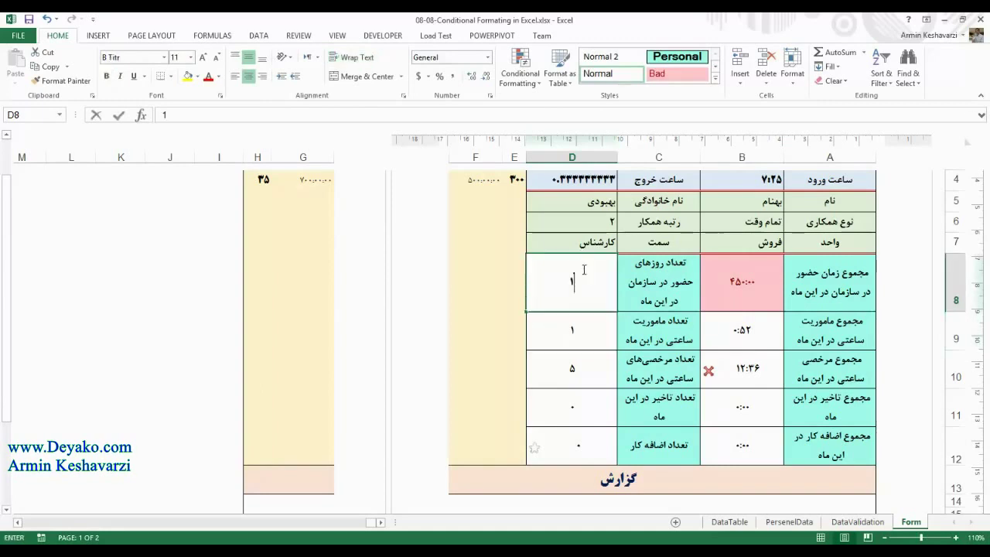
{"action": "key", "text": "Return"}
{"action": "left_click", "coordinate": [583, 269]}
{"action": "type", "text": "2"}
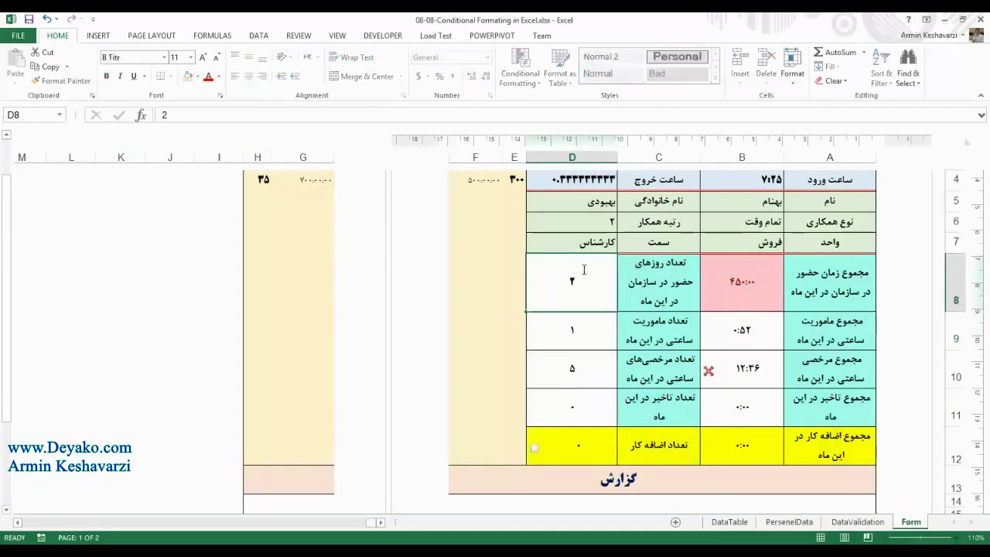
{"action": "key", "text": "Return"}
Step: Enter 1, then 3, and leave D8 at 1 so row 12 stays yellow
{"action": "left_click", "coordinate": [583, 269]}
{"action": "type", "text": "1"}
{"action": "key", "text": "Return"}
{"action": "left_click", "coordinate": [583, 269]}
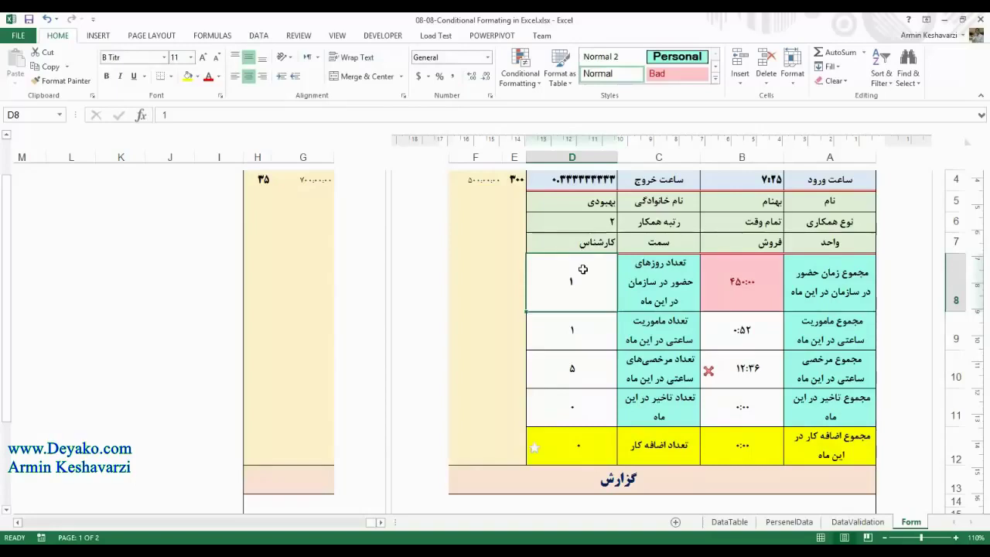
{"action": "type", "text": "3"}
{"action": "key", "text": "Return"}
{"action": "left_click", "coordinate": [583, 269]}
{"action": "type", "text": "1"}
{"action": "key", "text": "Return"}
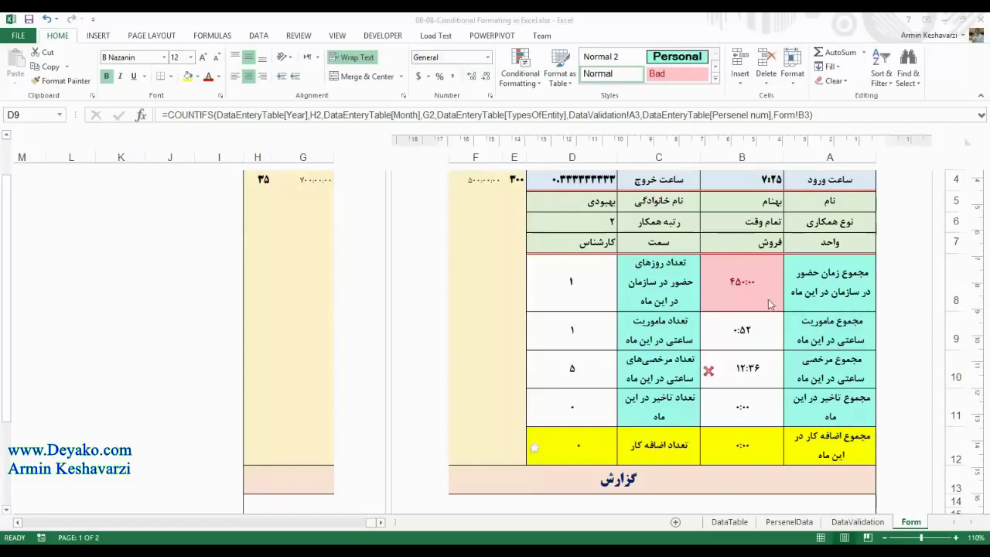
Step: Select D12 and review its rules in Conditional Formatting Rules Manager
{"action": "left_click_drag", "start_coordinate": [829, 445], "coordinate": [587, 454]}
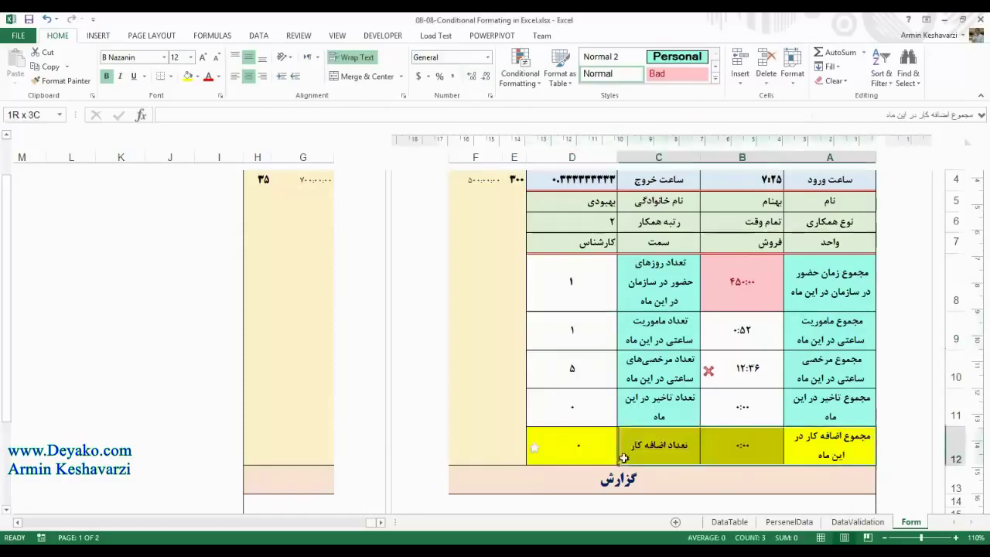
{"action": "left_click", "coordinate": [586, 453]}
{"action": "left_click", "coordinate": [520, 68]}
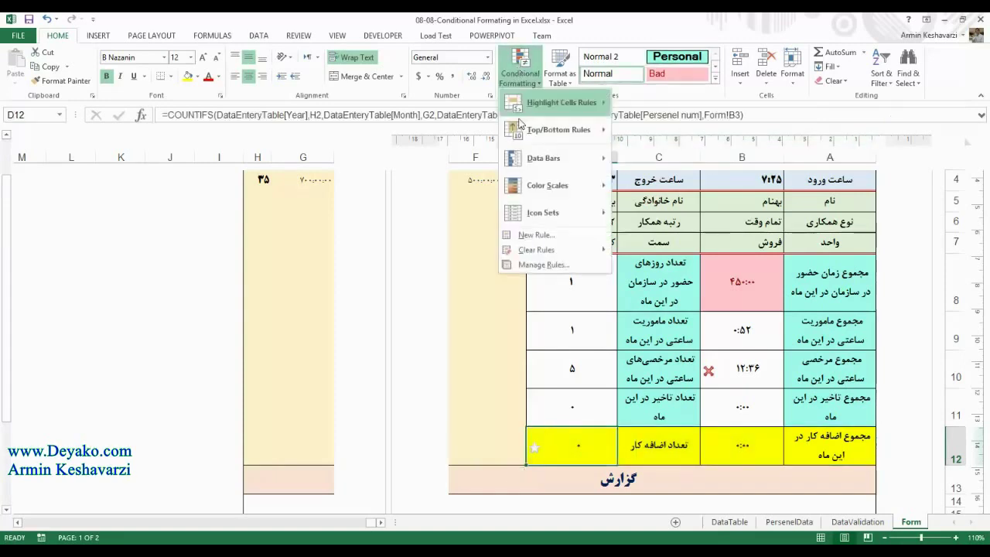
{"action": "left_click", "coordinate": [544, 265]}
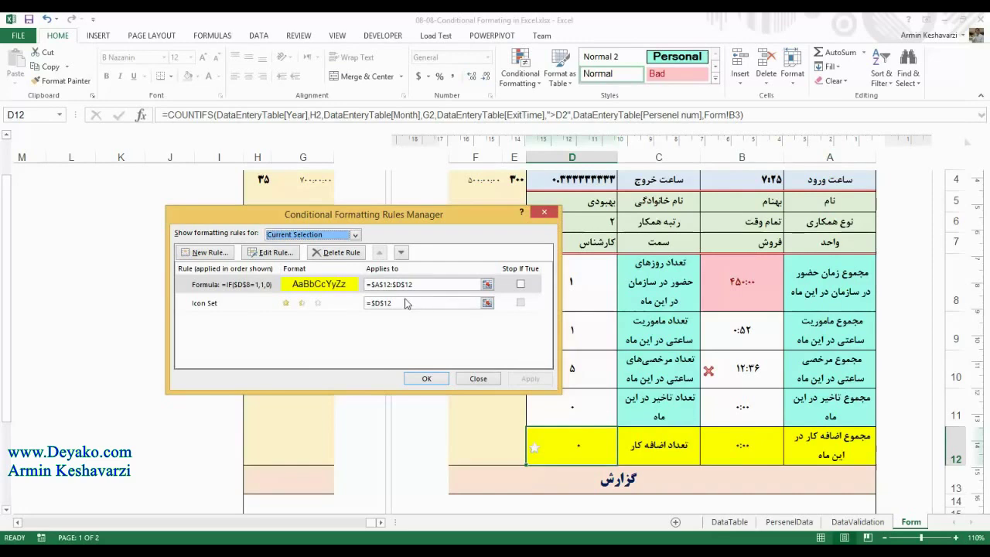
{"action": "left_click", "coordinate": [475, 378]}
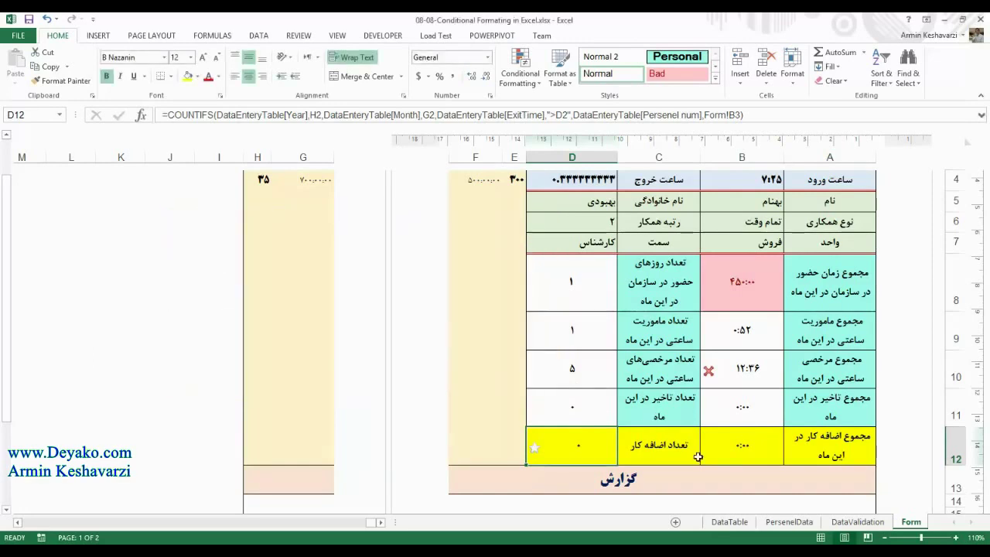
Step: Switch to the DataTable sheet and browse the personnel number and row columns
{"action": "left_click", "coordinate": [729, 522]}
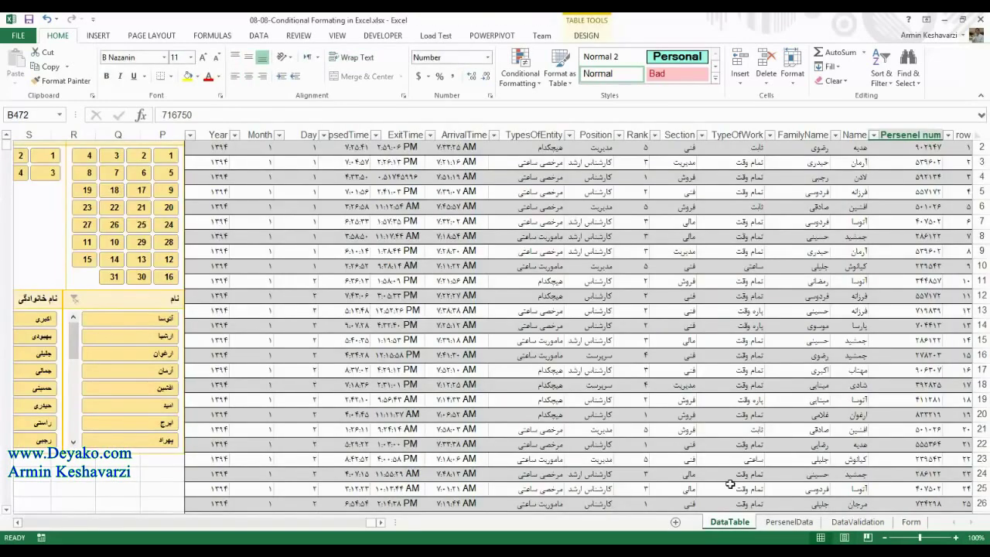
{"action": "left_click_drag", "start_coordinate": [916, 176], "coordinate": [962, 139]}
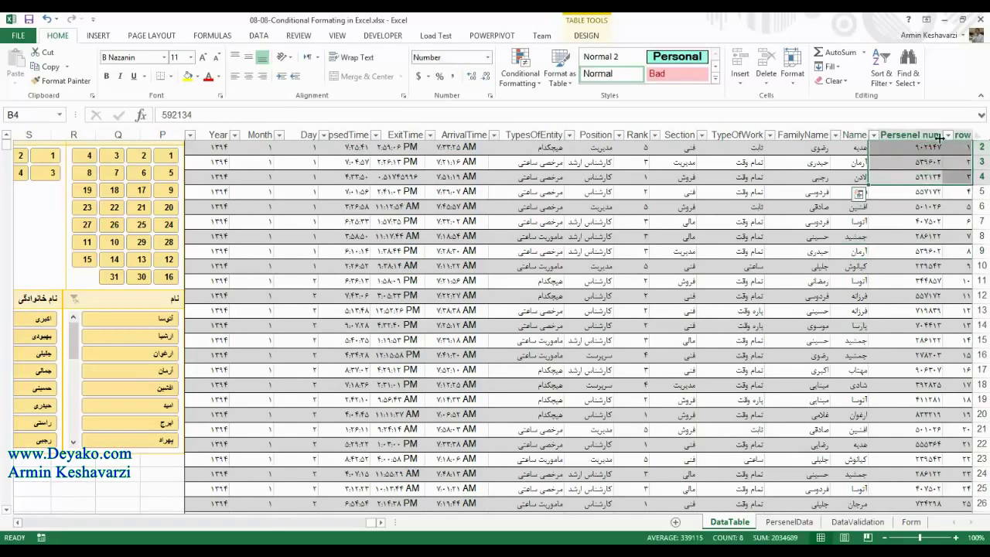
{"action": "left_click", "coordinate": [913, 130]}
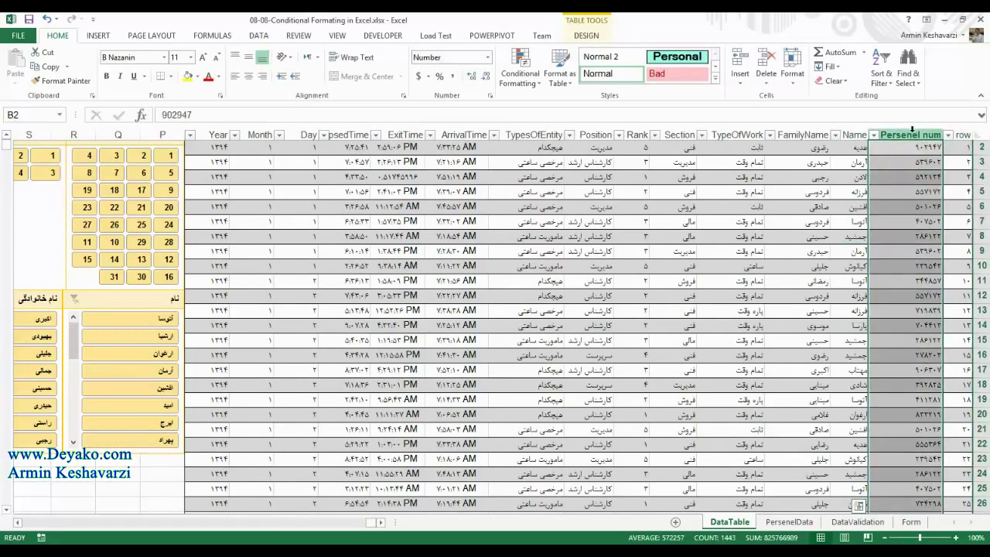
{"action": "left_click", "coordinate": [962, 145]}
{"action": "key", "text": "Down"}
{"action": "key", "text": "Down"}
{"action": "key", "text": "Down"}
{"action": "key", "text": "Down"}
{"action": "key", "text": "Down"}
{"action": "left_click", "coordinate": [959, 134]}
{"action": "left_click", "coordinate": [951, 204]}
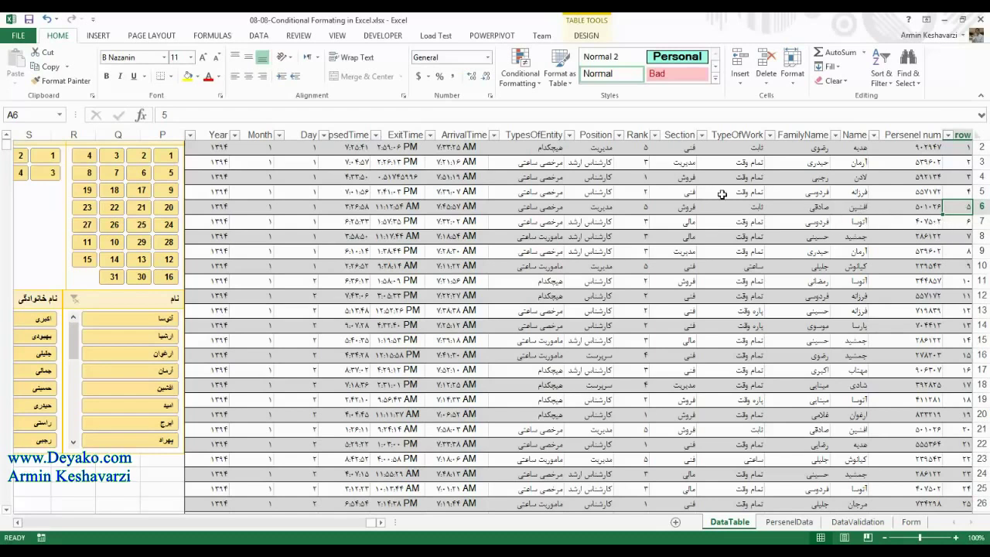
Step: Inspect the Year, Month and Day values and select the first six records
{"action": "left_click", "coordinate": [224, 207]}
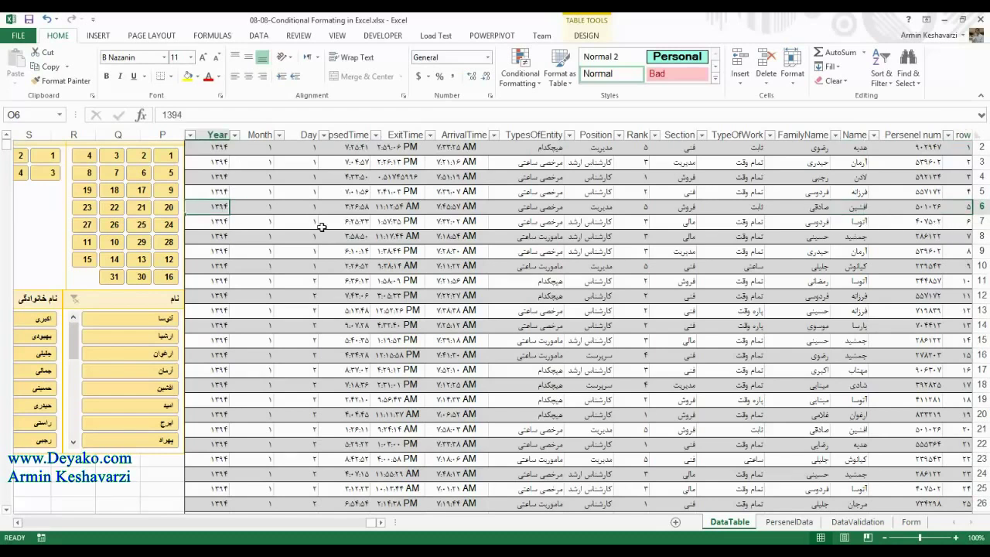
{"action": "left_click", "coordinate": [252, 204]}
{"action": "mouse_move", "coordinate": [294, 216]}
{"action": "left_mouse_down"}
{"action": "mouse_move", "coordinate": [310, 506]}
{"action": "mouse_move", "coordinate": [306, 52]}
{"action": "left_mouse_up"}
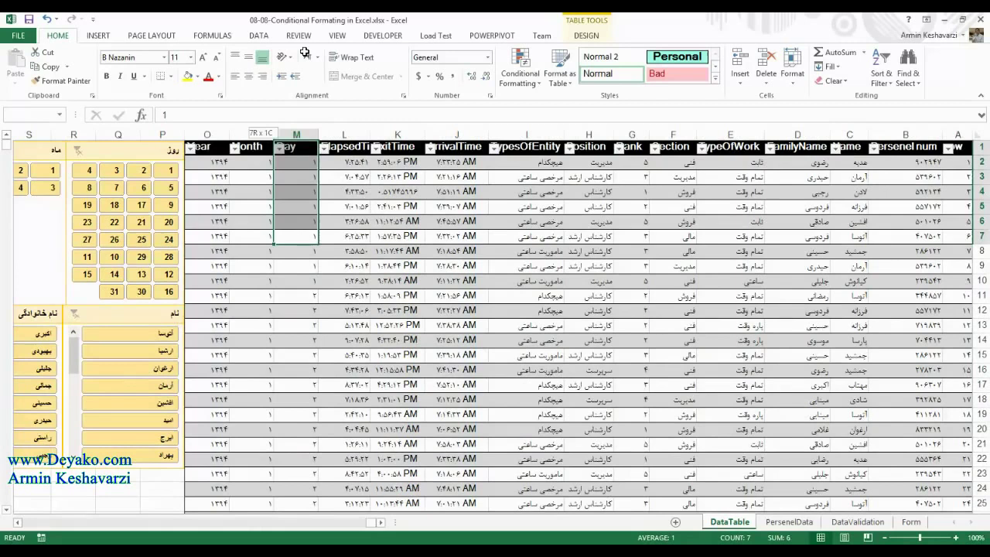
{"action": "left_click", "coordinate": [296, 163]}
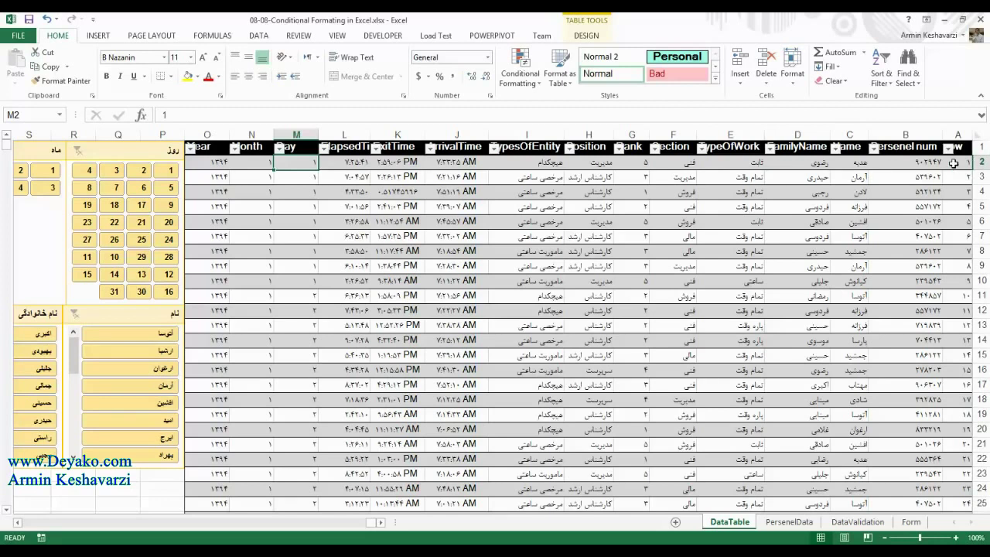
{"action": "left_click_drag", "start_coordinate": [953, 162], "coordinate": [208, 236]}
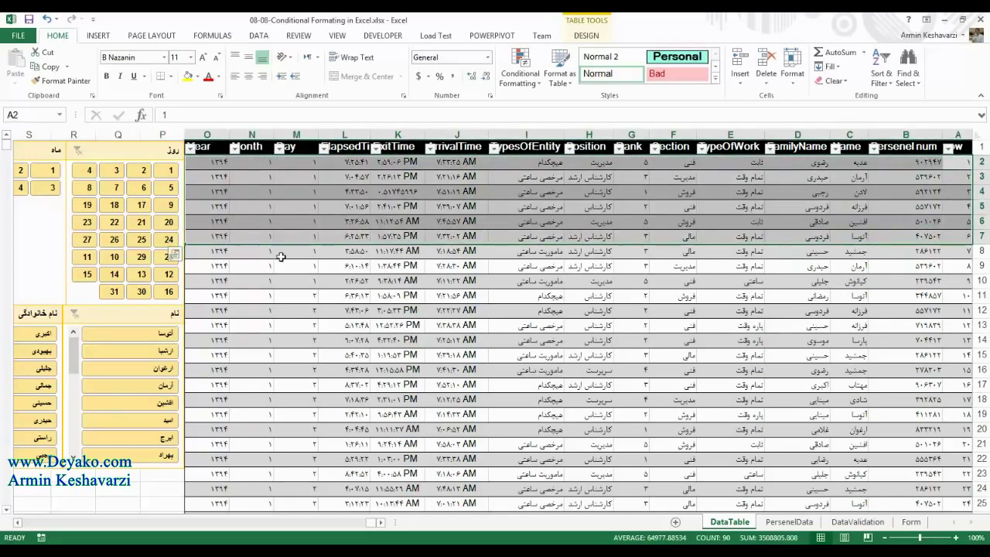
{"action": "left_click", "coordinate": [258, 278]}
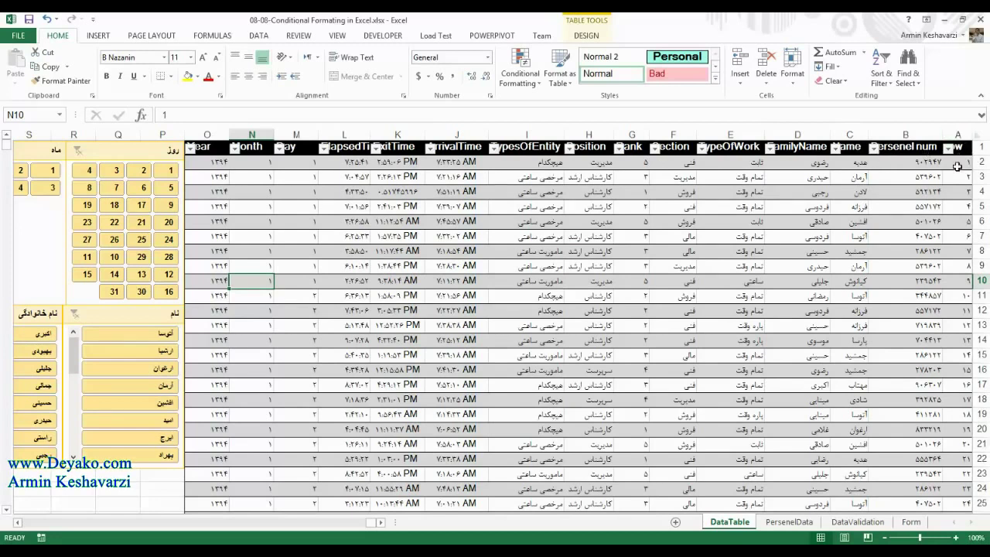
Step: Step down the row numbers in column A toward row 15
{"action": "left_click", "coordinate": [953, 162]}
{"action": "left_click", "coordinate": [954, 177]}
{"action": "left_click", "coordinate": [953, 191]}
{"action": "left_click", "coordinate": [953, 206]}
{"action": "left_click", "coordinate": [953, 221]}
{"action": "left_click", "coordinate": [953, 265]}
{"action": "left_click", "coordinate": [953, 310]}
{"action": "left_click", "coordinate": [953, 354]}
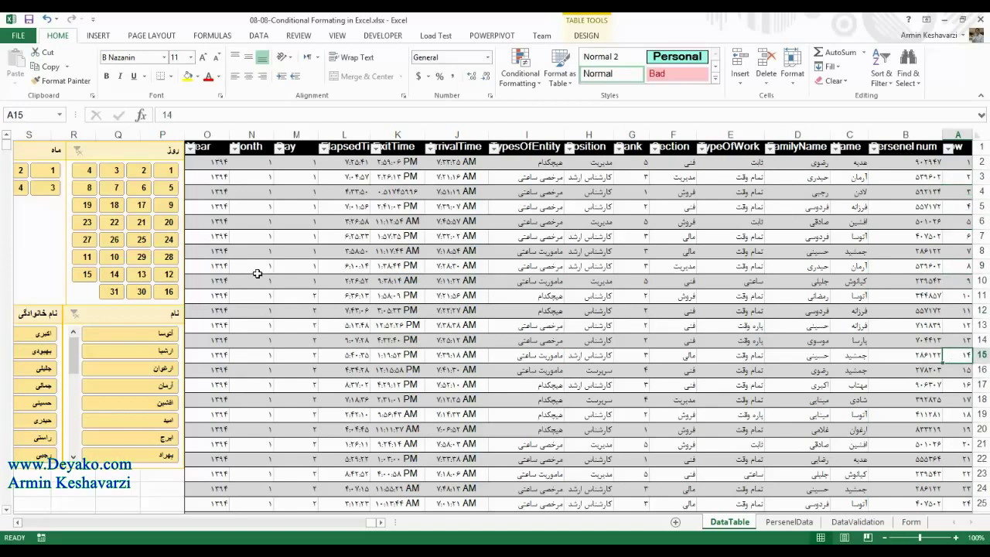
Step: Select the records in rows 10–11, then select all of column A for conditional formatting
{"action": "left_click", "coordinate": [310, 297]}
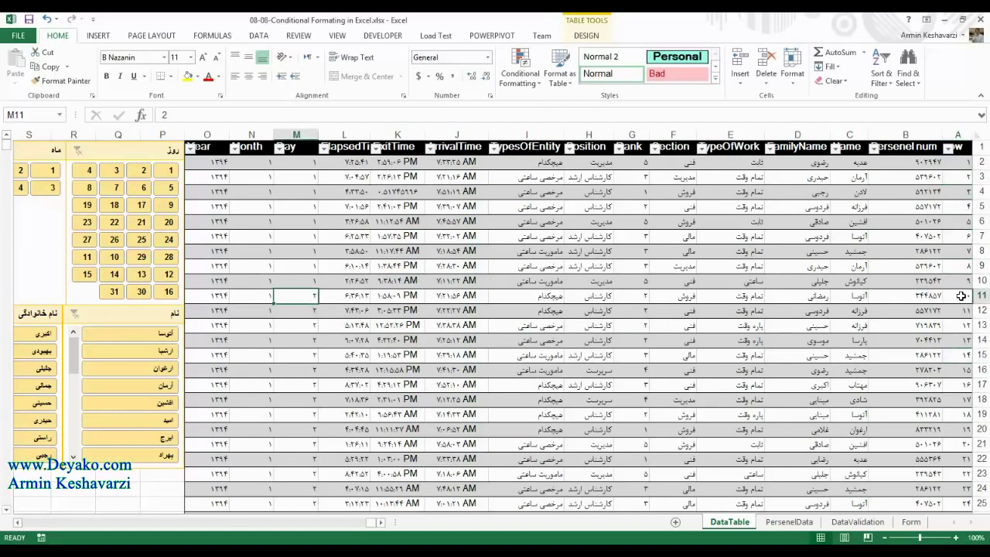
{"action": "mouse_move", "coordinate": [961, 296]}
{"action": "left_mouse_down"}
{"action": "mouse_move", "coordinate": [193, 289]}
{"action": "mouse_move", "coordinate": [213, 300]}
{"action": "left_mouse_up"}
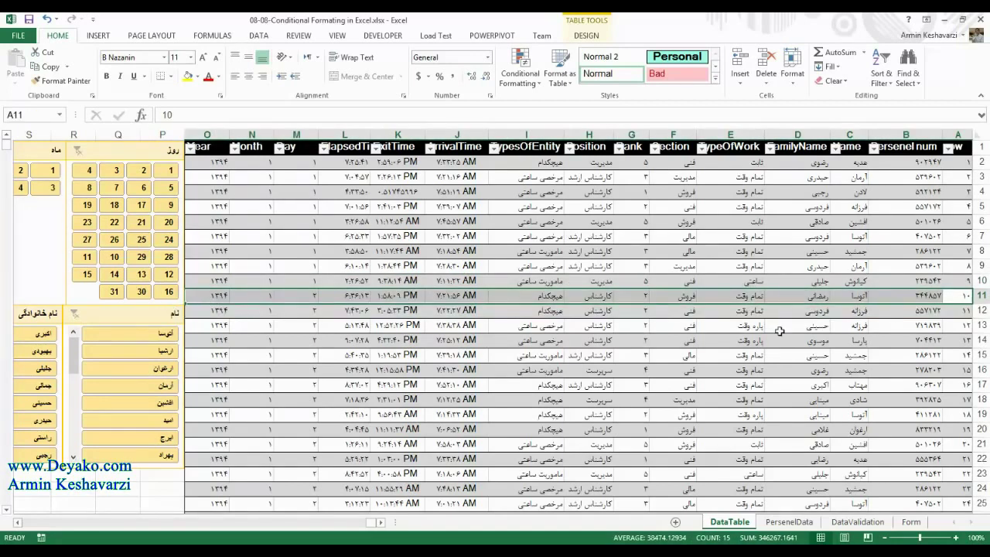
{"action": "left_click", "coordinate": [961, 131]}
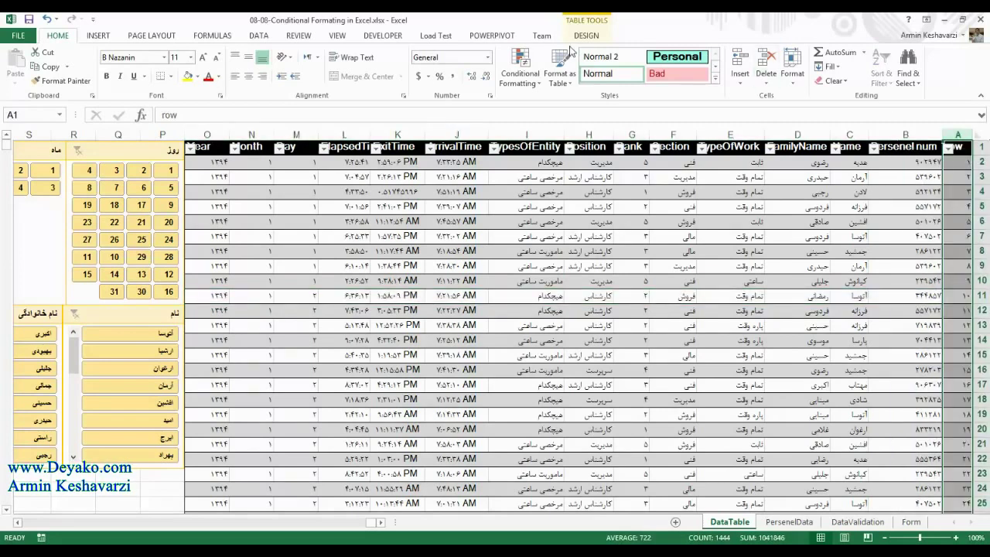
{"action": "left_click", "coordinate": [520, 68]}
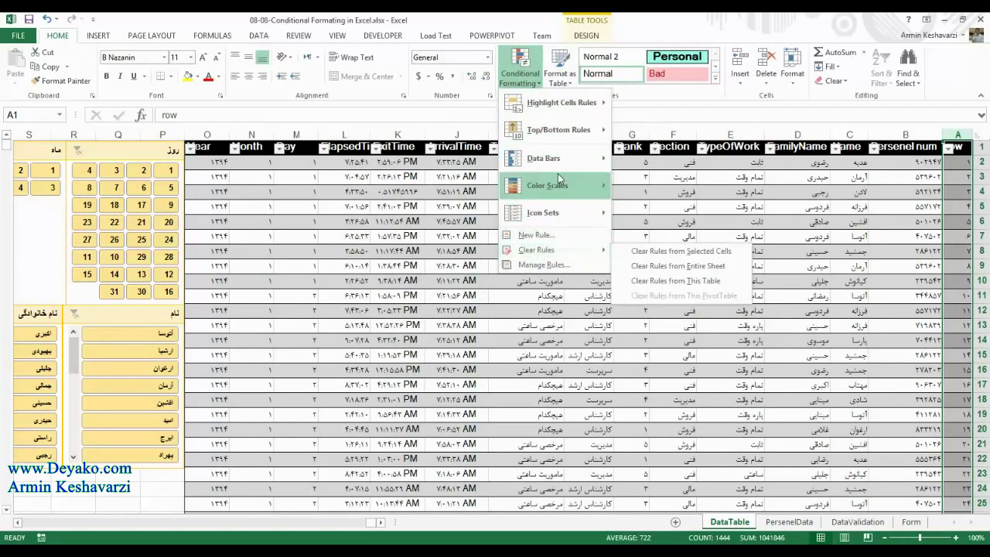
Step: Start a Highlight Cells Equal To rule and cancel it
{"action": "mouse_move", "coordinate": [561, 102]}
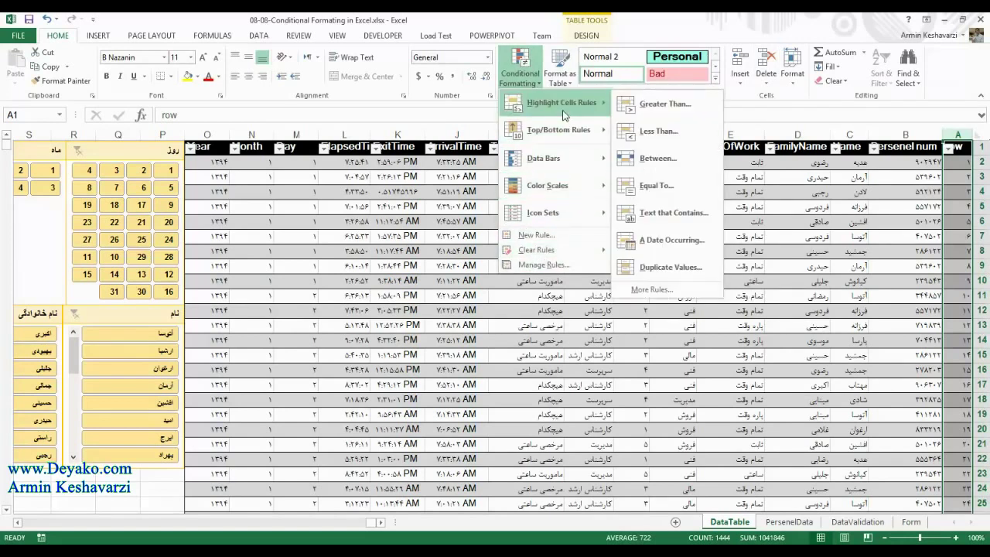
{"action": "left_click", "coordinate": [659, 192]}
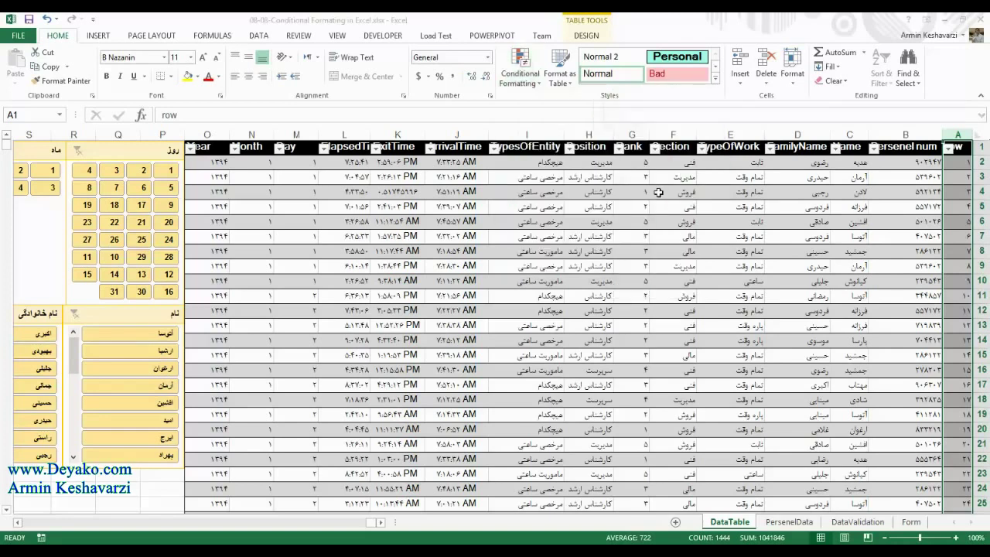
{"action": "left_click_drag", "start_coordinate": [335, 271], "coordinate": [388, 279]}
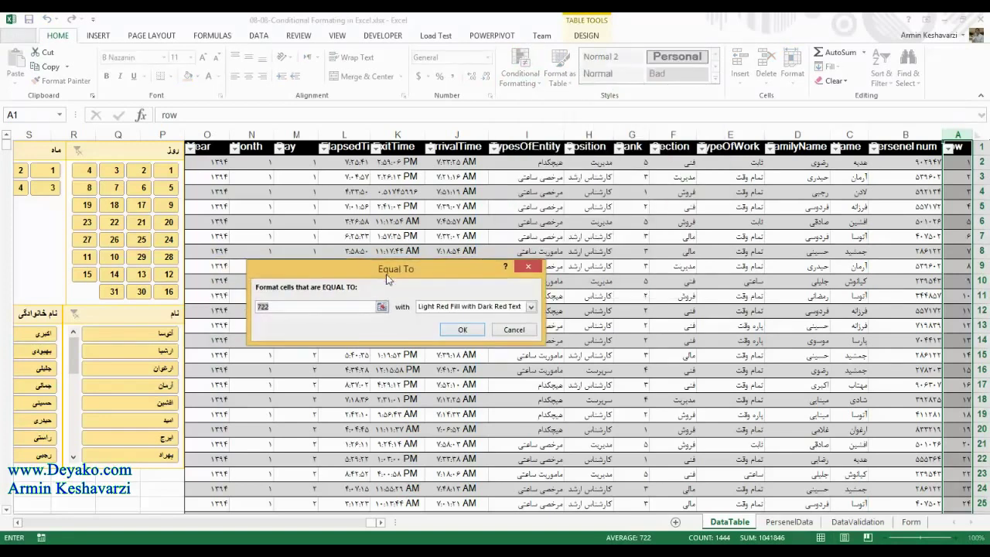
{"action": "left_click", "coordinate": [529, 329]}
Step: Try the Equal To rule again, cancel it, and start a New Rule instead
{"action": "left_click", "coordinate": [520, 69]}
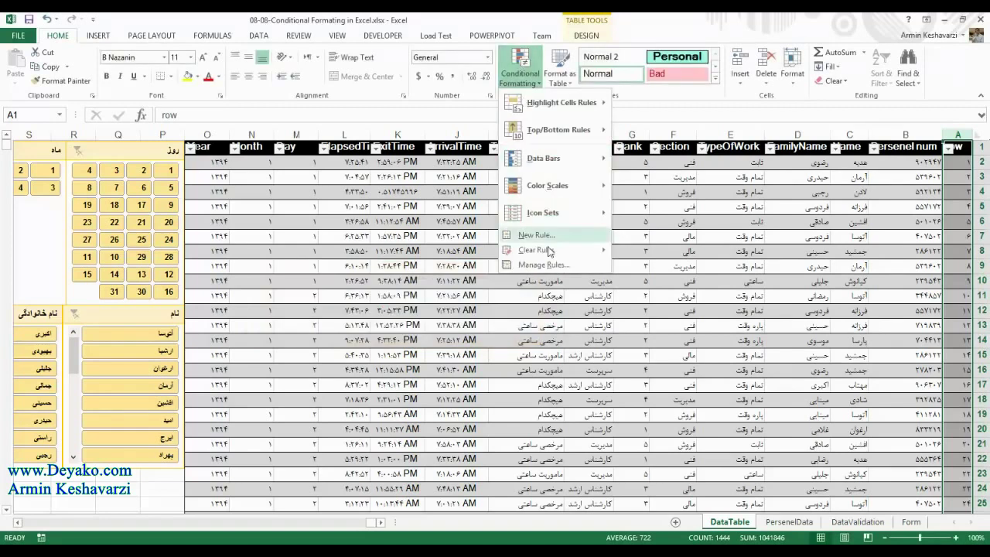
{"action": "mouse_move", "coordinate": [561, 95]}
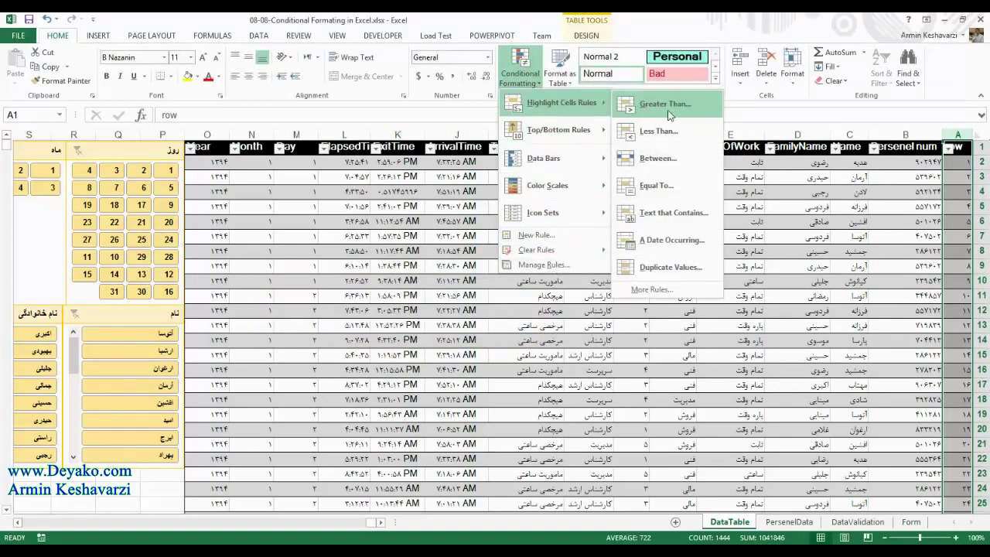
{"action": "left_click", "coordinate": [680, 187]}
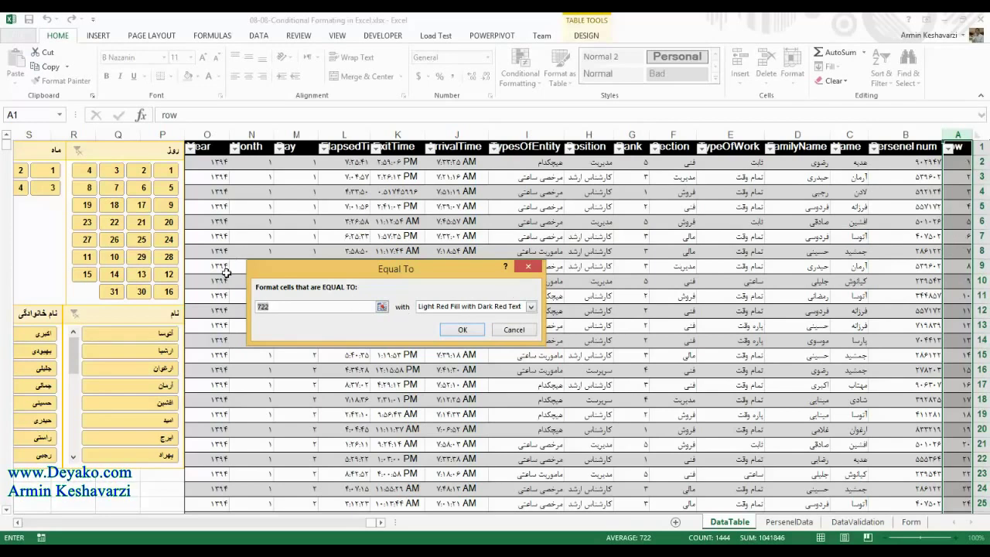
{"action": "left_click", "coordinate": [512, 328]}
{"action": "left_click", "coordinate": [519, 70]}
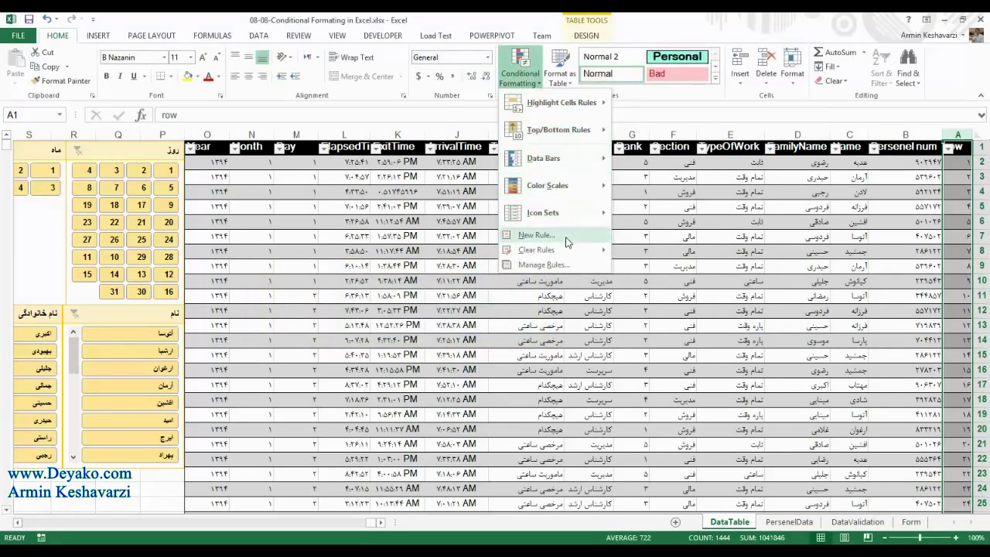
{"action": "left_click", "coordinate": [567, 235]}
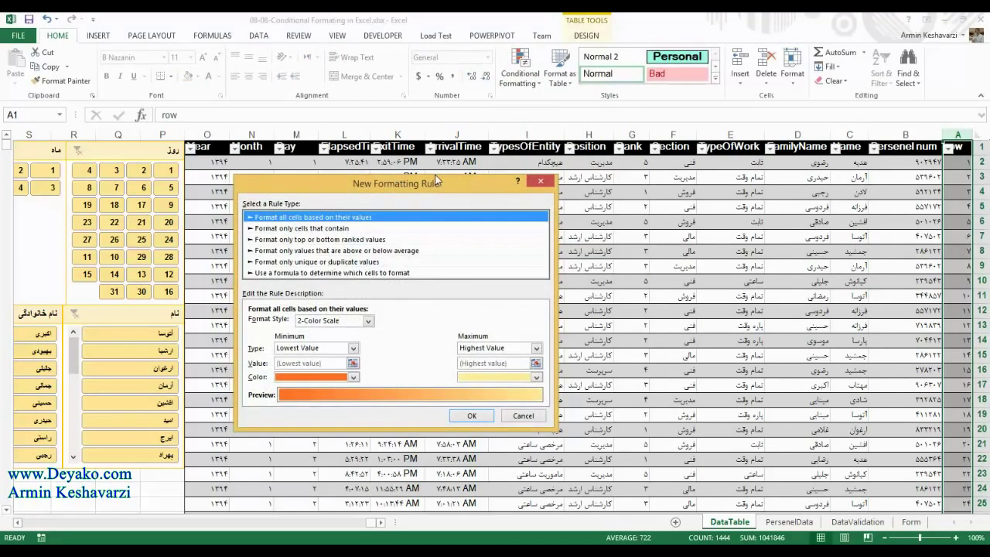
Step: Choose the formula rule type and enter =if($M$2,1,0) referencing cell $M$2
{"action": "left_click_drag", "start_coordinate": [444, 184], "coordinate": [488, 185]}
{"action": "left_click", "coordinate": [356, 275]}
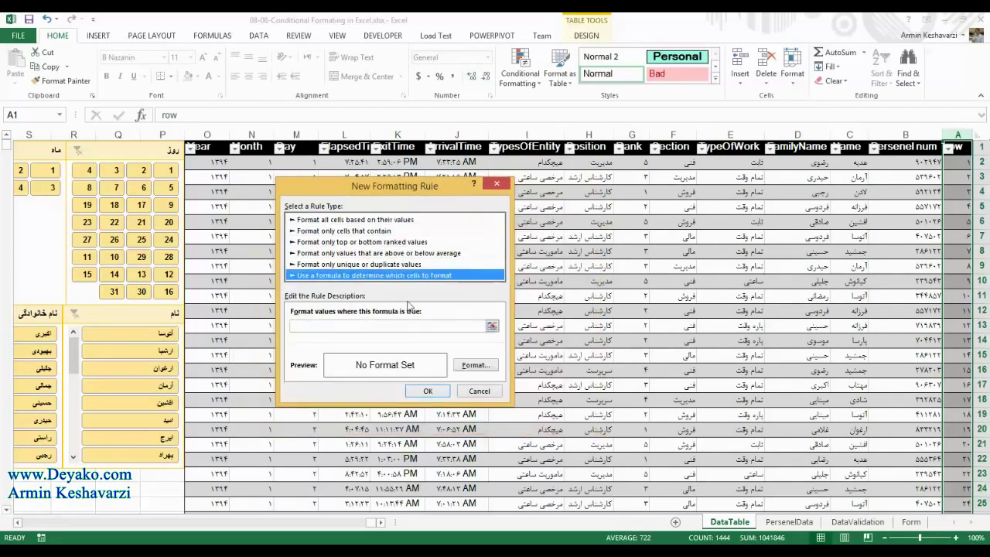
{"action": "left_click", "coordinate": [361, 323]}
{"action": "type", "text": "=if("}
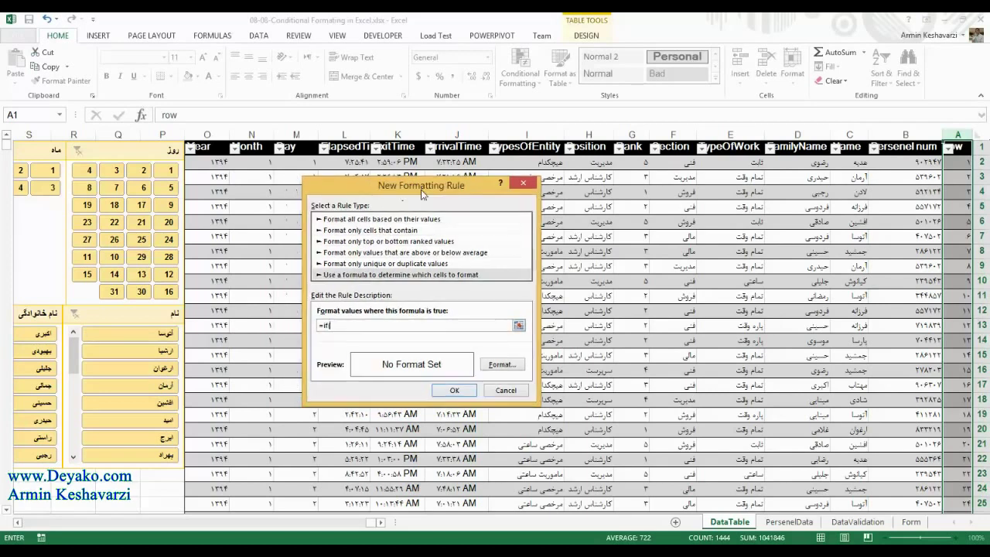
{"action": "left_click_drag", "start_coordinate": [386, 199], "coordinate": [548, 210]}
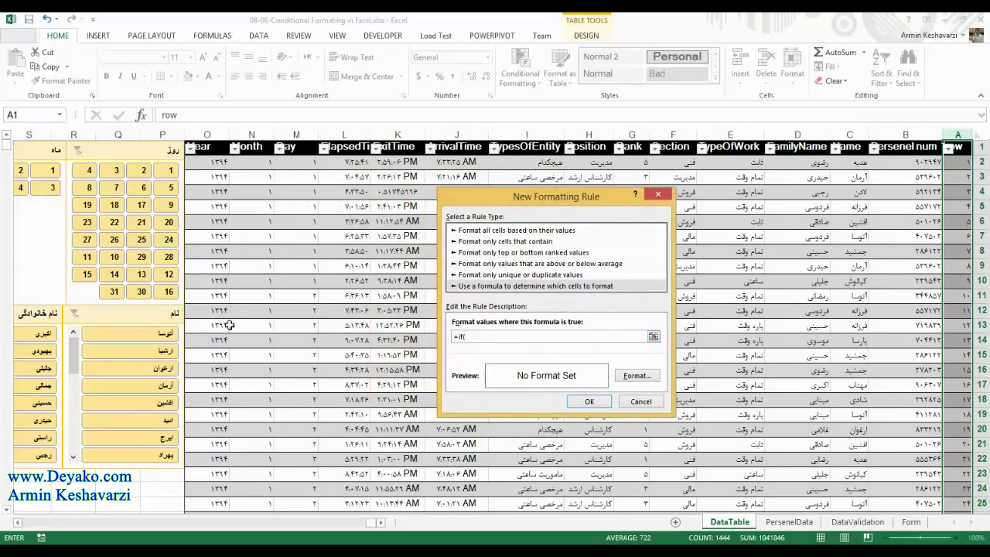
{"action": "left_click", "coordinate": [294, 165]}
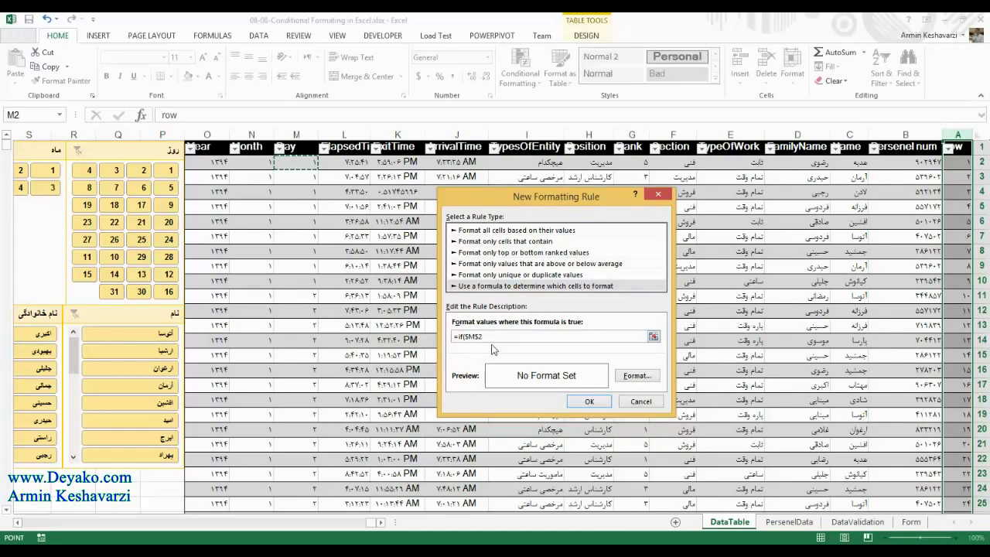
{"action": "type", "text": ",1,0"}
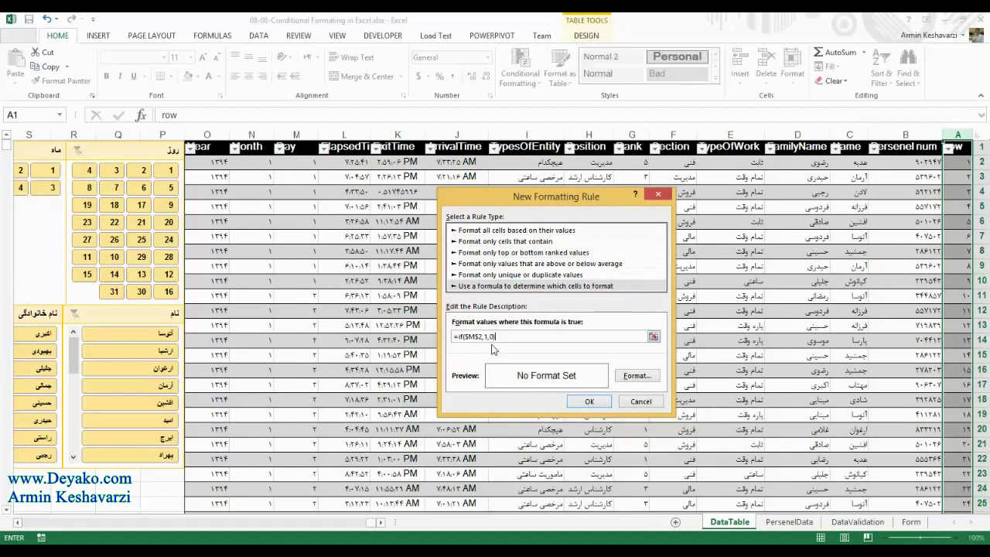
Step: Set the rule's format to a yellow fill, then return to the formula box
{"action": "left_click", "coordinate": [634, 375]}
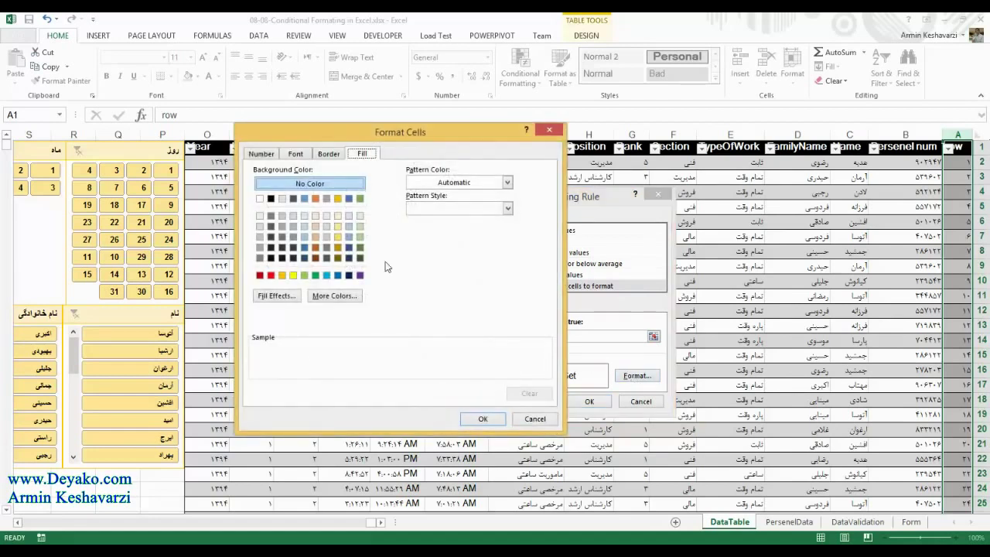
{"action": "left_click", "coordinate": [292, 275]}
{"action": "left_click", "coordinate": [483, 419]}
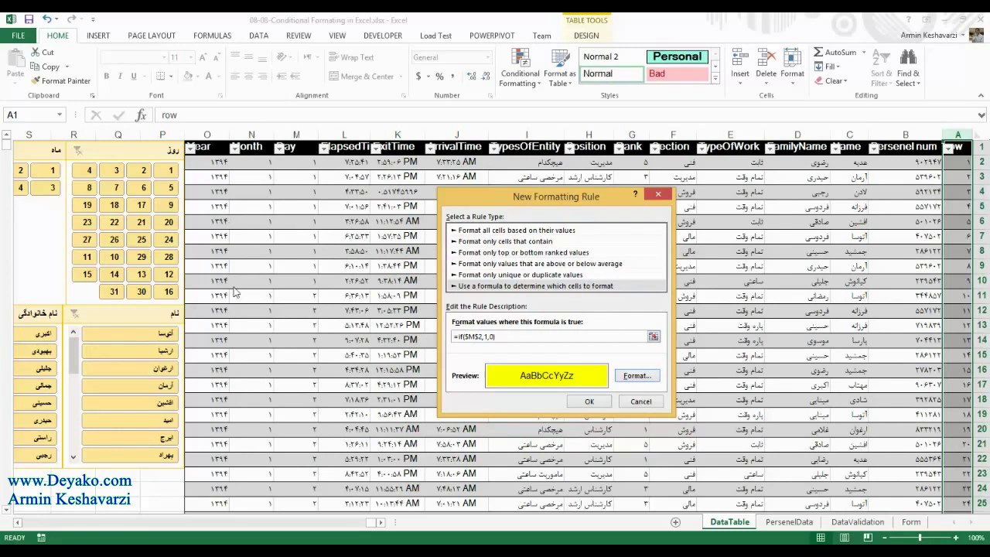
{"action": "left_click", "coordinate": [474, 337]}
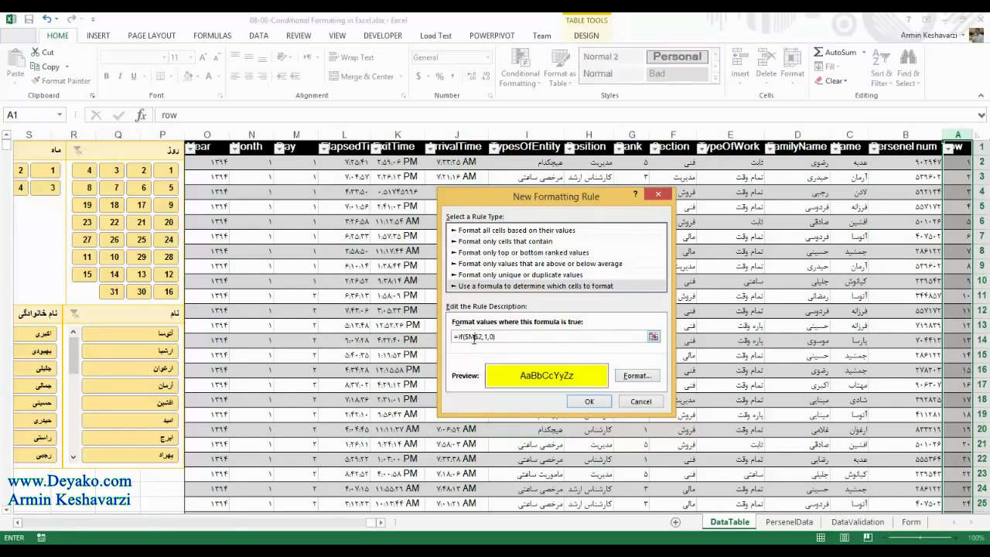
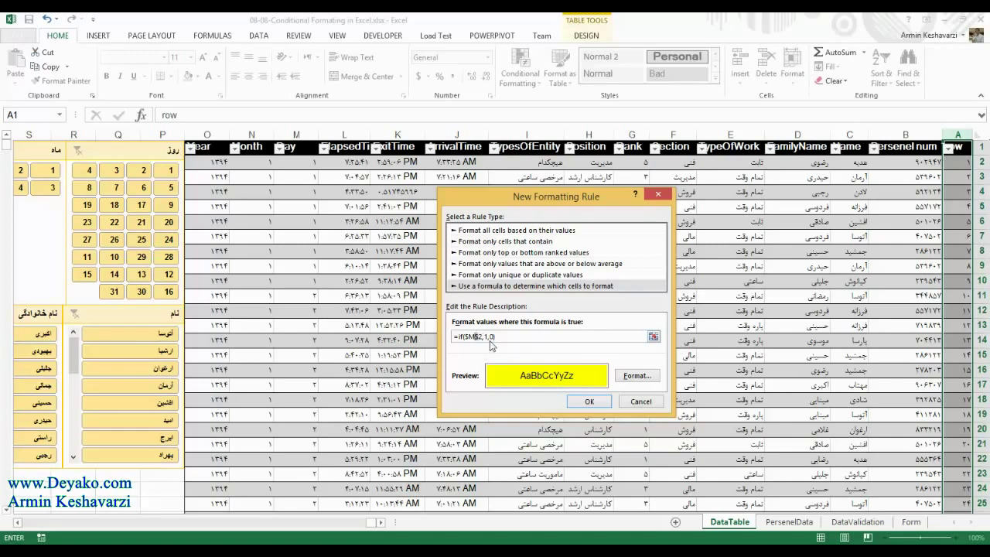
Step: Finish the new rule's formula as =if($M2,1,0) and confirm it
{"action": "key", "text": "BackSpace"}
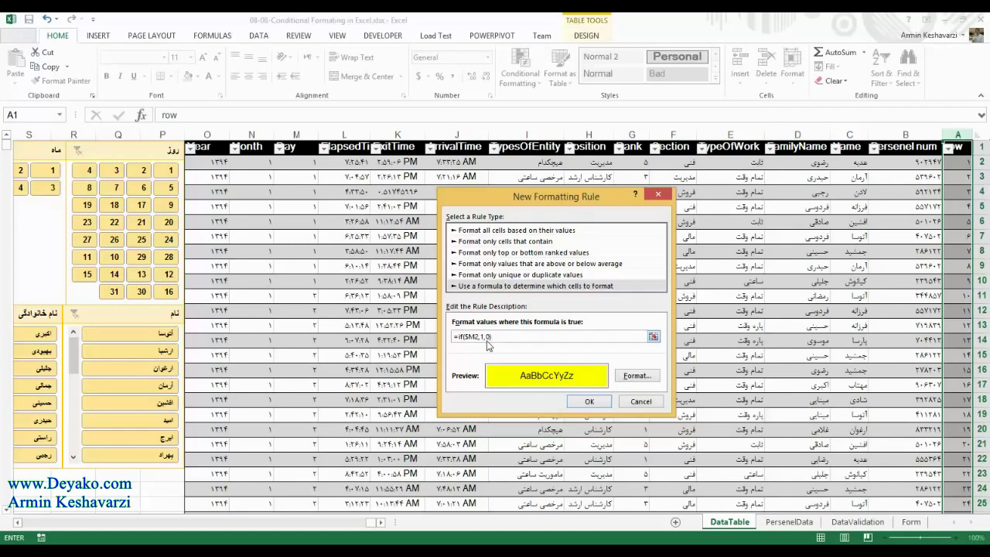
{"action": "left_click", "coordinate": [585, 401]}
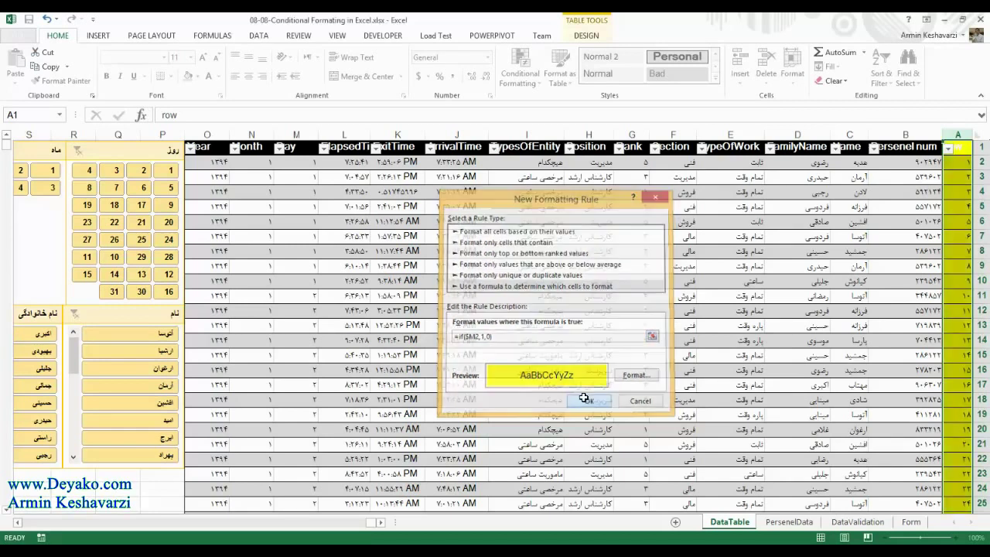
{"action": "left_click", "coordinate": [915, 193]}
Step: Select the table's row-number column A and bring up Conditional Formatting
{"action": "left_click", "coordinate": [958, 163]}
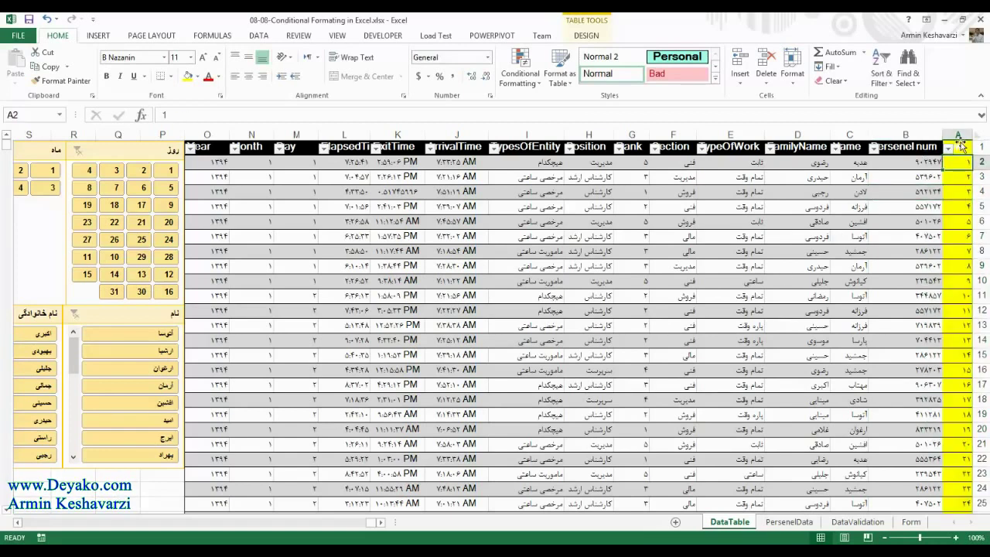
{"action": "left_click", "coordinate": [948, 149]}
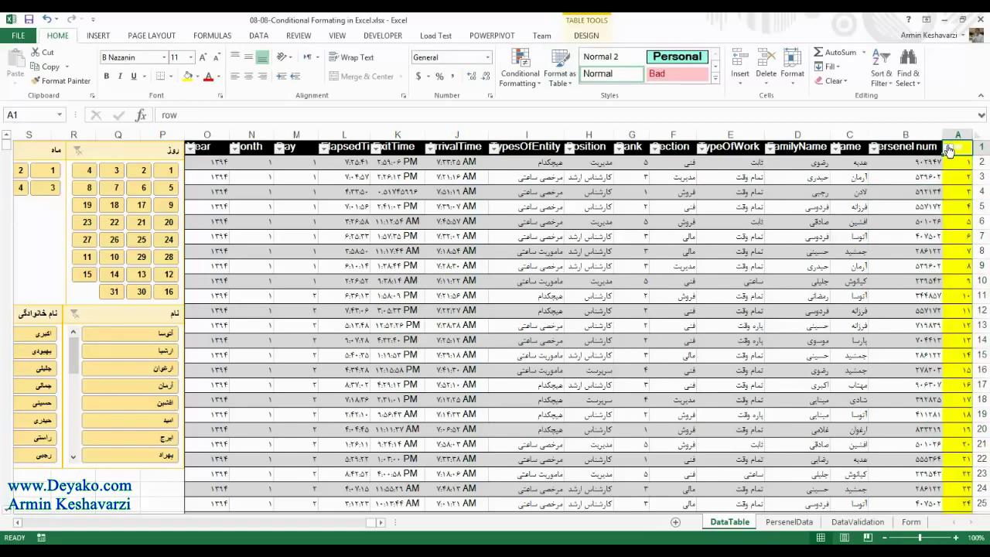
{"action": "left_click", "coordinate": [958, 134]}
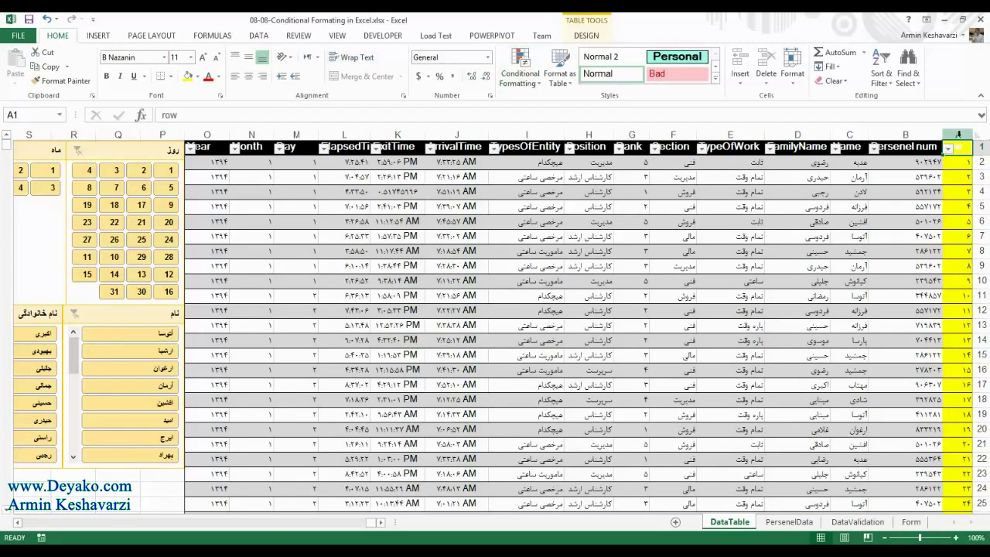
{"action": "left_click", "coordinate": [958, 134]}
{"action": "left_click", "coordinate": [519, 68]}
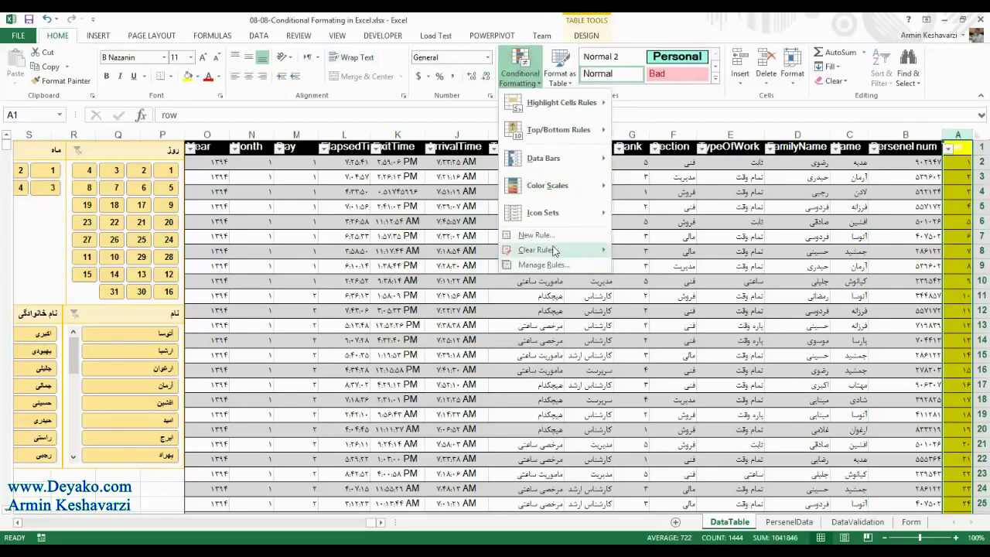
Step: Edit the column A rule's formula to =IF($M2=3,1,0) and apply it
{"action": "left_click", "coordinate": [542, 265]}
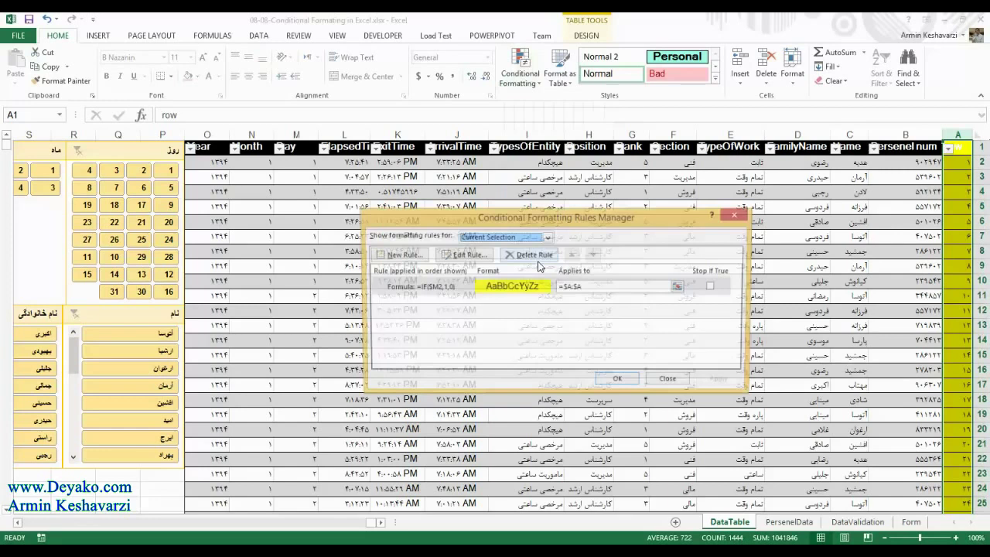
{"action": "left_click", "coordinate": [461, 255]}
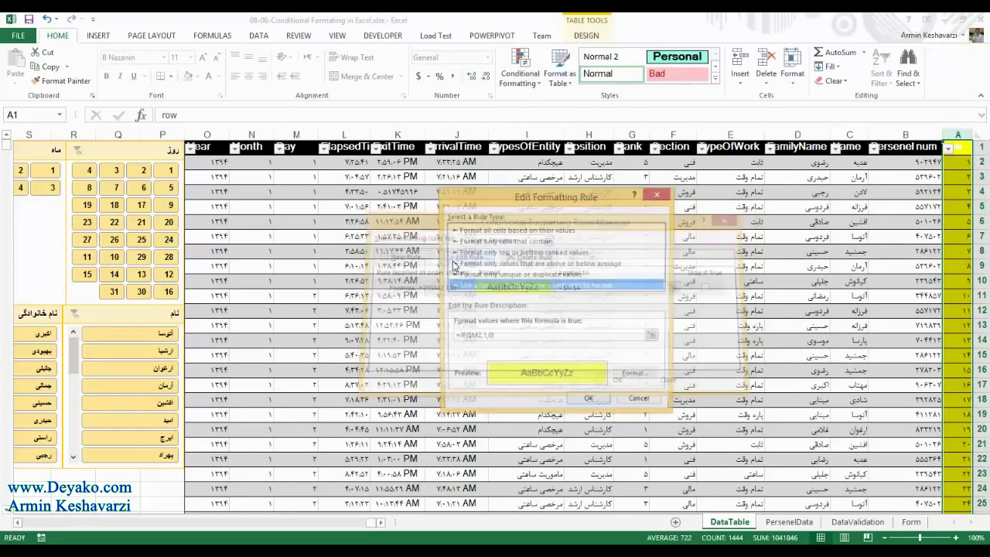
{"action": "left_click", "coordinate": [480, 337]}
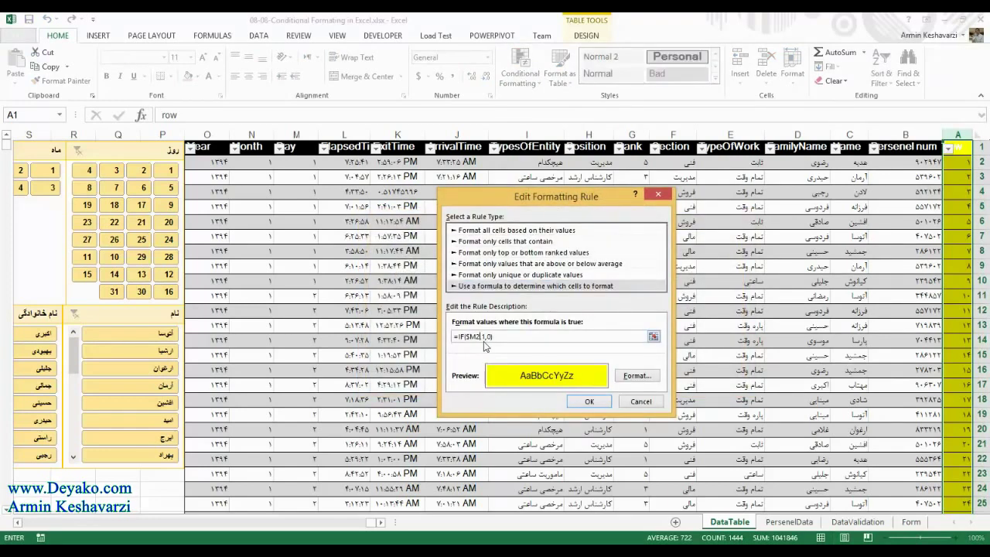
{"action": "left_click", "coordinate": [587, 401]}
{"action": "left_click", "coordinate": [722, 382]}
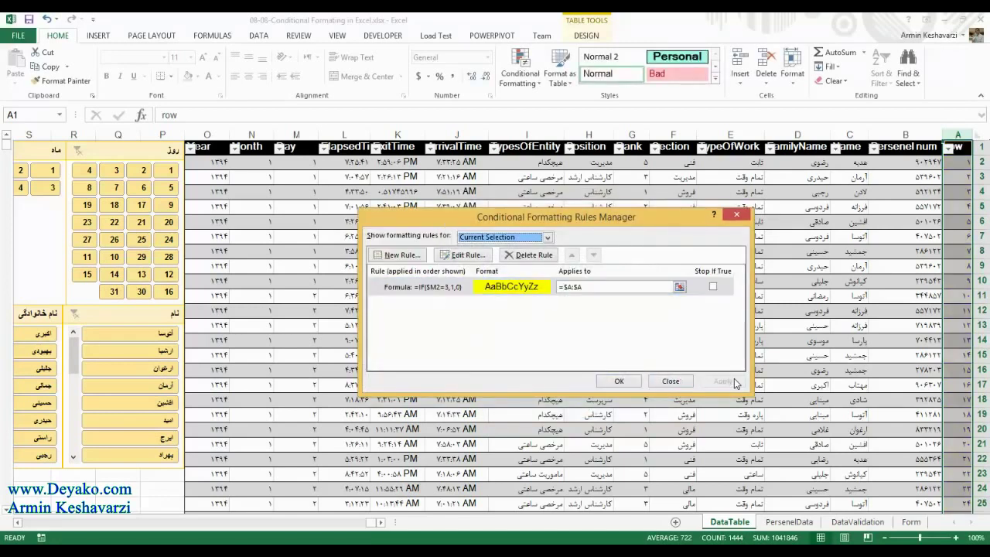
{"action": "left_click", "coordinate": [606, 386]}
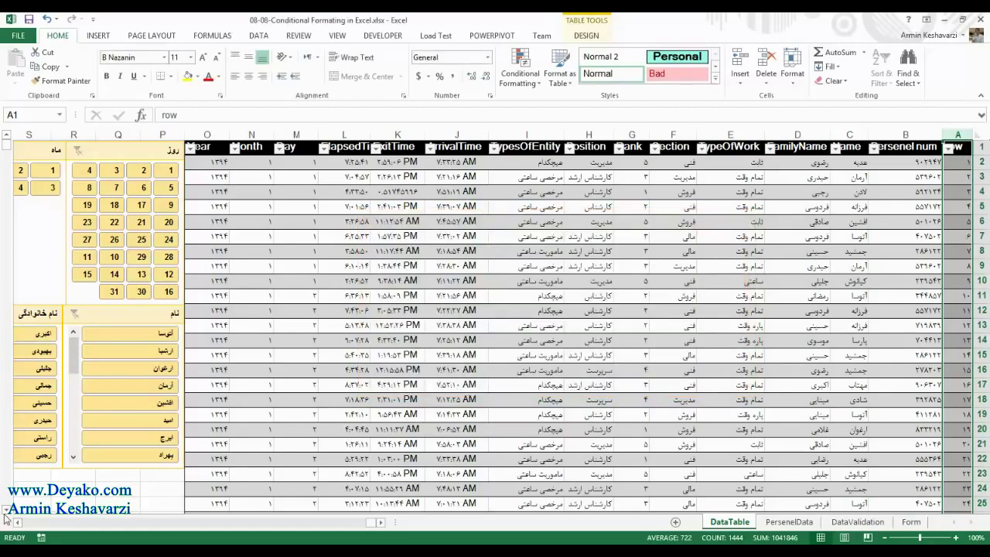
{"action": "scroll", "coordinate": [7, 518], "scroll_direction": "down", "scroll_amount": 1}
{"action": "scroll", "coordinate": [6, 518], "scroll_direction": "down", "scroll_amount": 1}
{"action": "scroll", "coordinate": [6, 518], "scroll_direction": "down", "scroll_amount": 1}
{"action": "scroll", "coordinate": [6, 518], "scroll_direction": "down", "scroll_amount": 1}
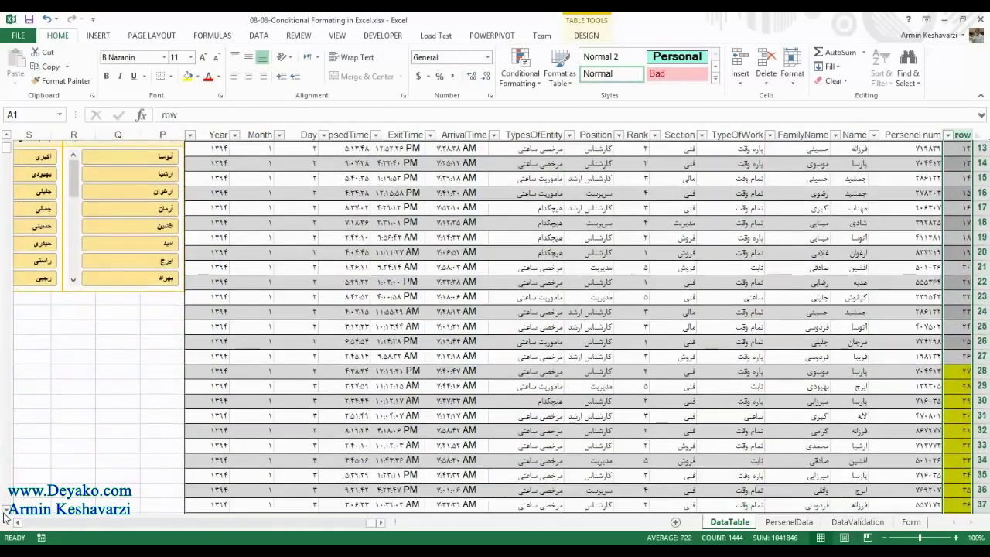
{"action": "scroll", "coordinate": [6, 518], "scroll_direction": "down", "scroll_amount": 1}
{"action": "scroll", "coordinate": [6, 518], "scroll_direction": "down", "scroll_amount": 1}
{"action": "scroll", "coordinate": [781, 284], "scroll_direction": "down", "scroll_amount": 1}
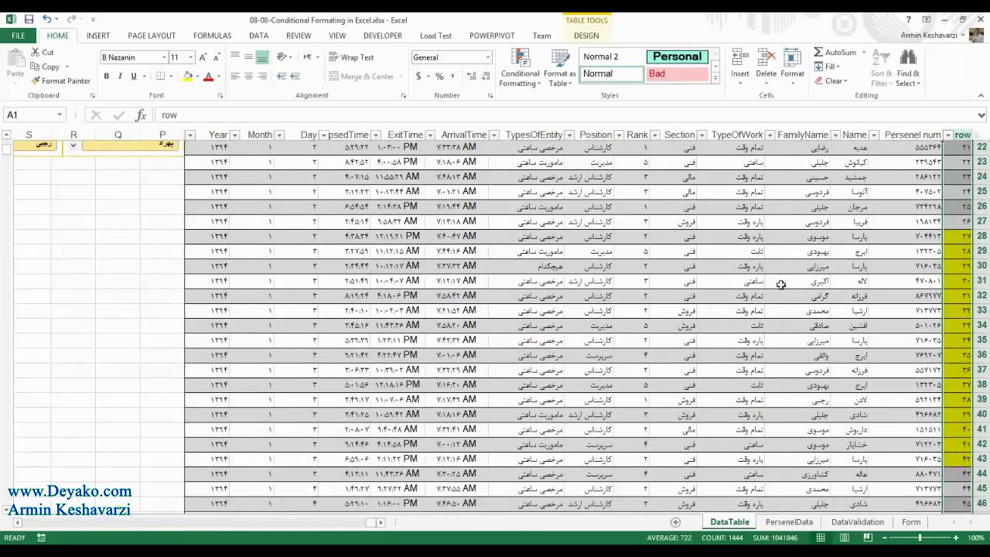
{"action": "left_click", "coordinate": [957, 235]}
{"action": "key", "text": "shift+space"}
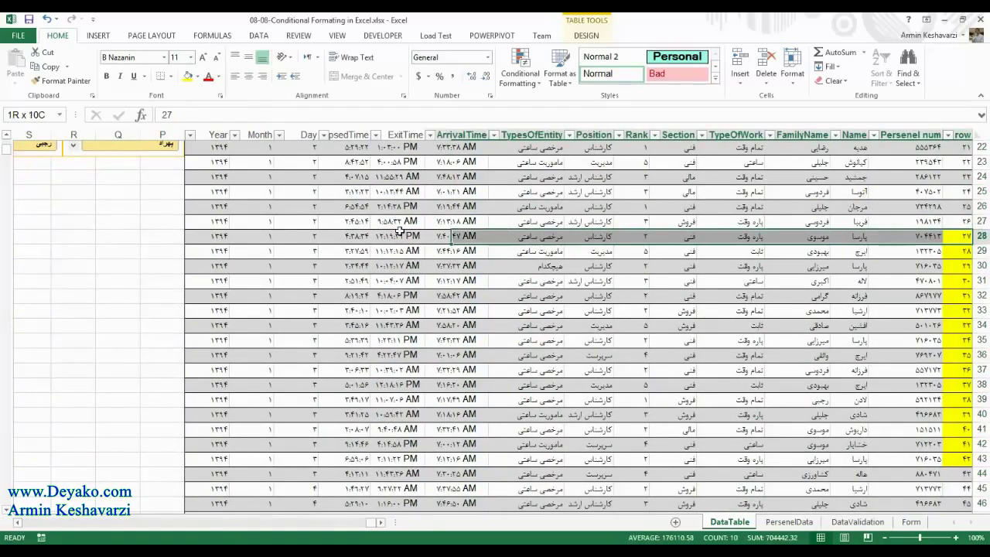
{"action": "left_click_drag", "start_coordinate": [850, 280], "coordinate": [960, 128]}
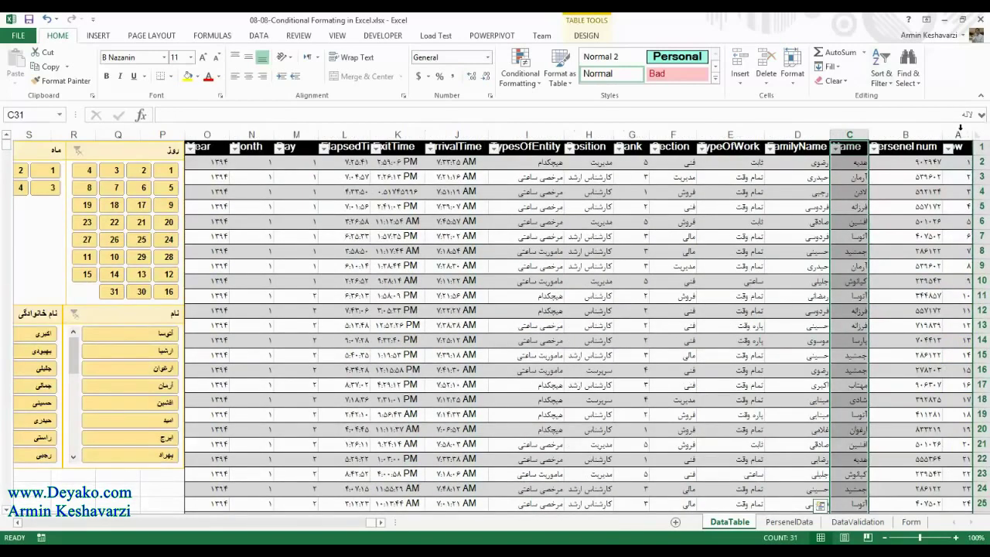
{"action": "left_click", "coordinate": [960, 127]}
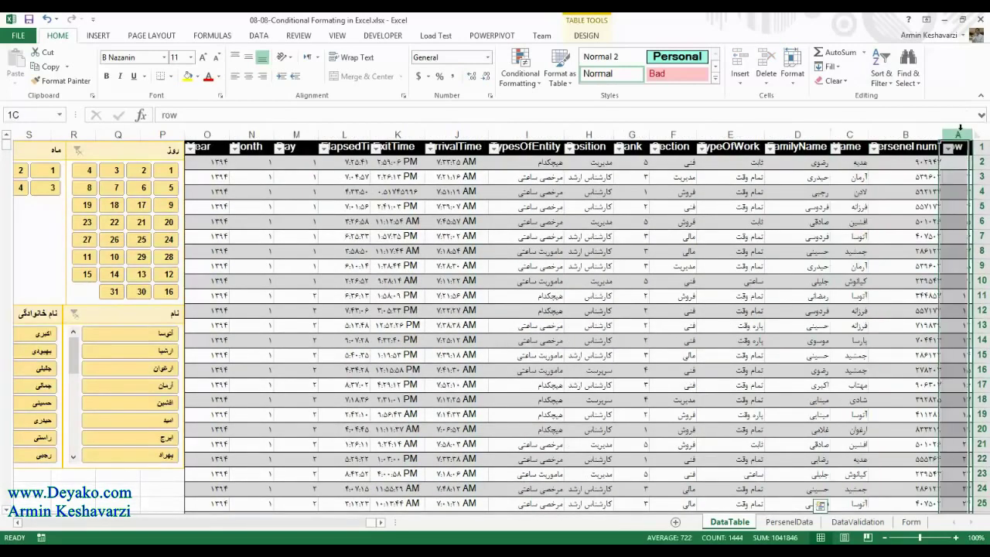
Step: Change the highlight rule's Applies to range from =$A:$A to =$A:$Q and apply it
{"action": "left_click", "coordinate": [529, 76]}
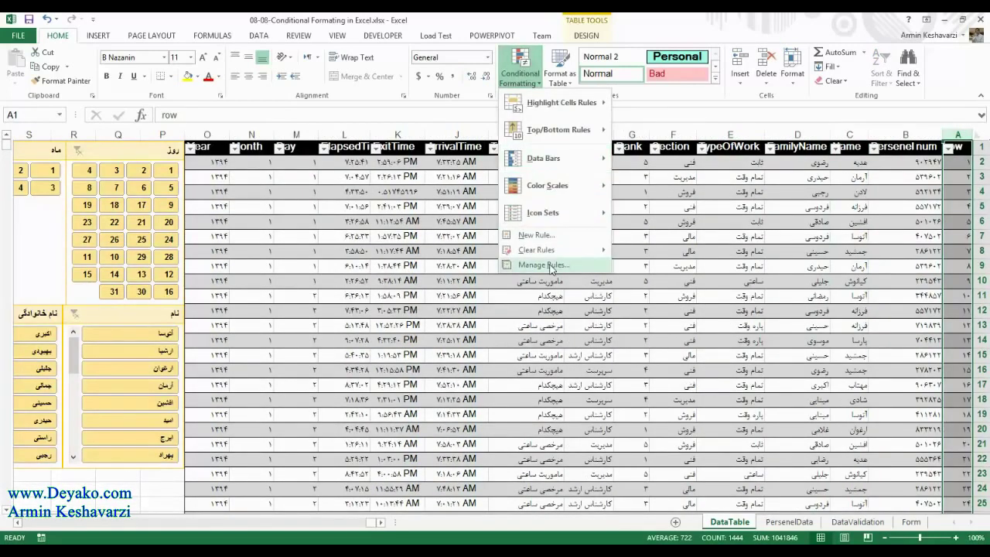
{"action": "left_click", "coordinate": [545, 264]}
{"action": "left_click", "coordinate": [588, 288]}
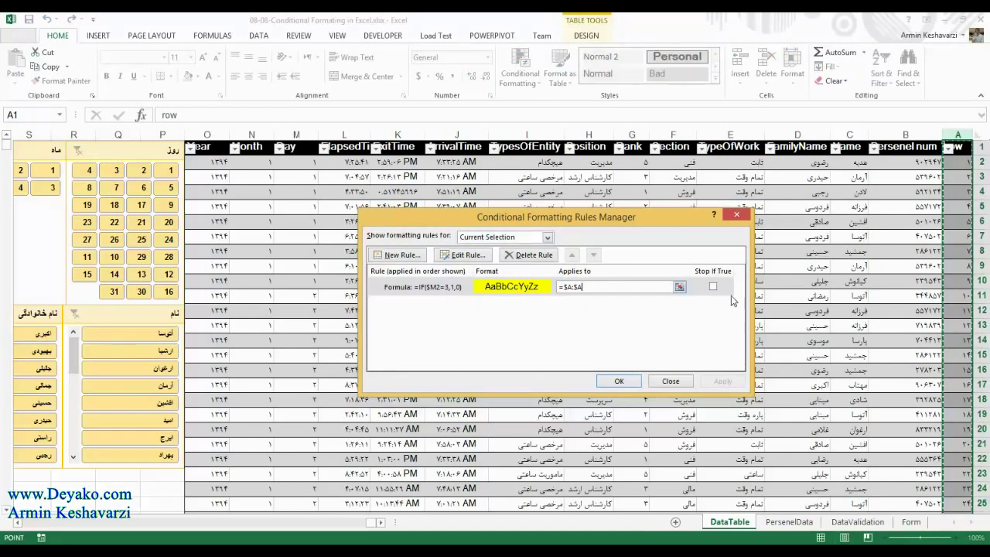
{"action": "left_click", "coordinate": [633, 441]}
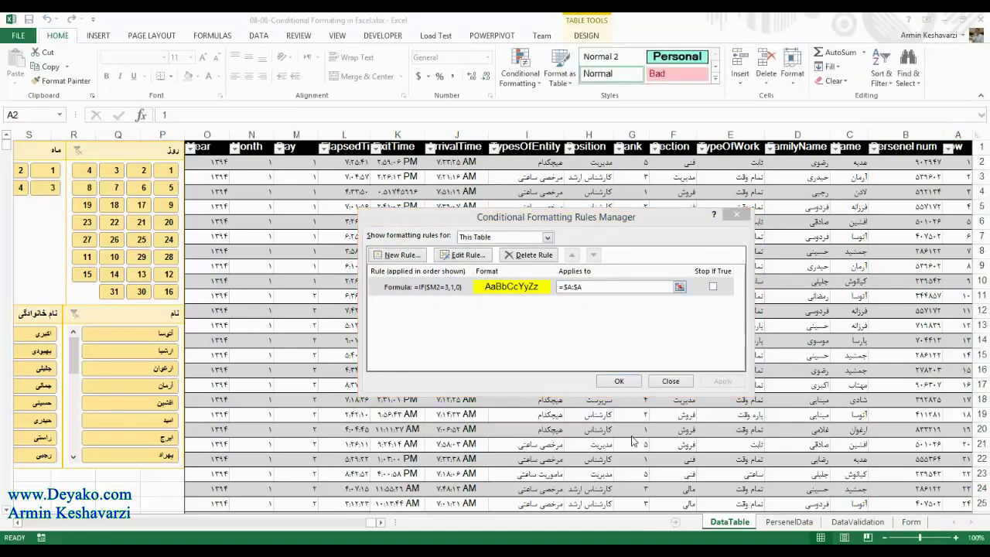
{"action": "left_click", "coordinate": [604, 285]}
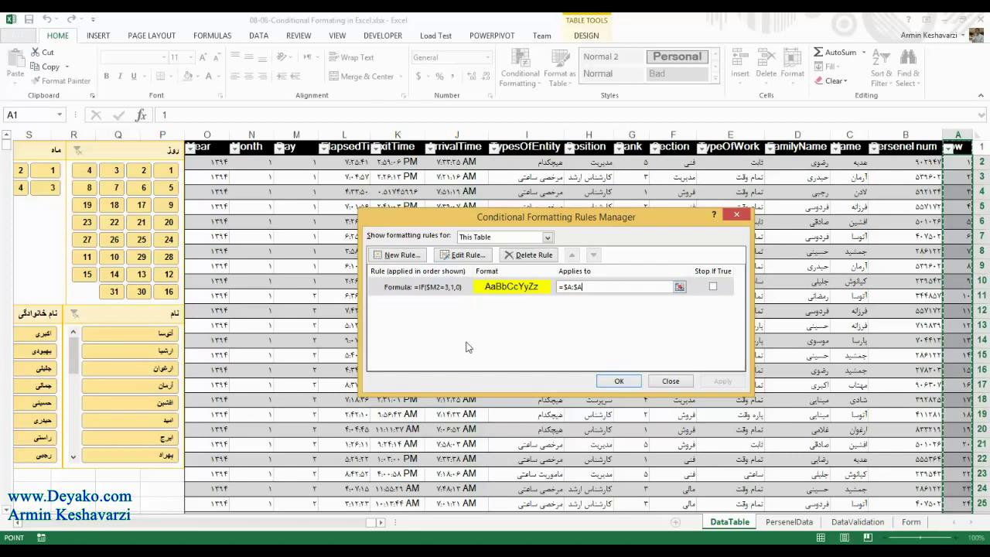
{"action": "left_click", "coordinate": [578, 286]}
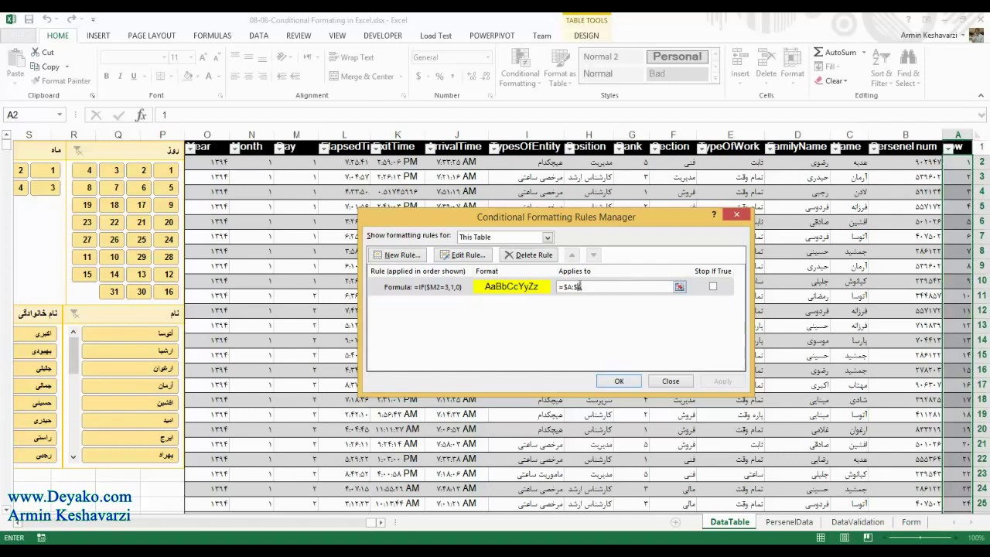
{"action": "type", "text": "Q"}
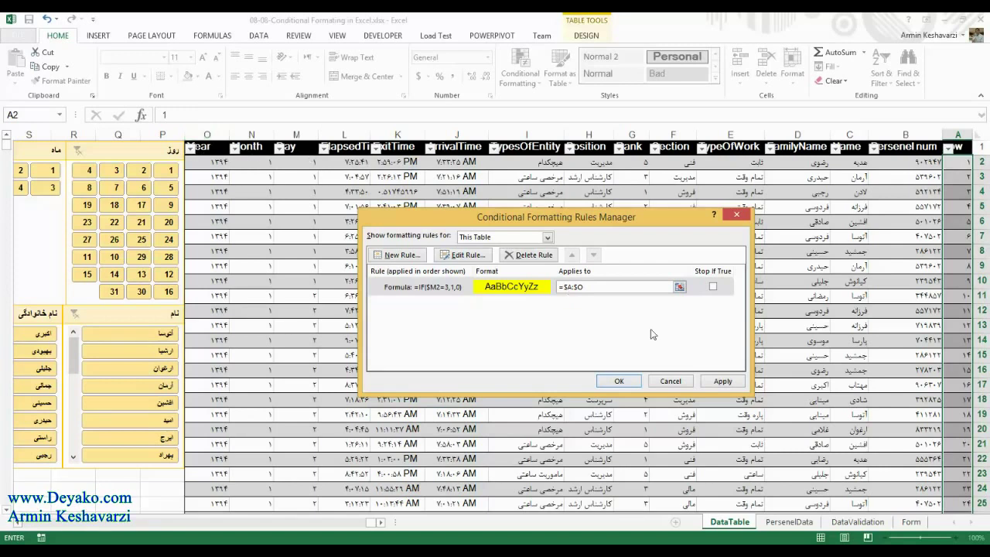
{"action": "left_click", "coordinate": [710, 381]}
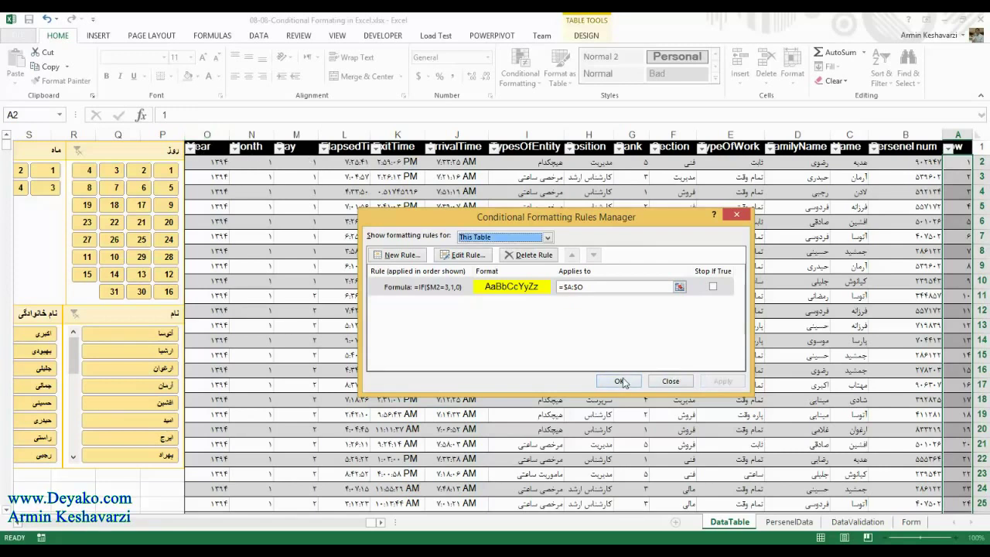
{"action": "left_click", "coordinate": [621, 381]}
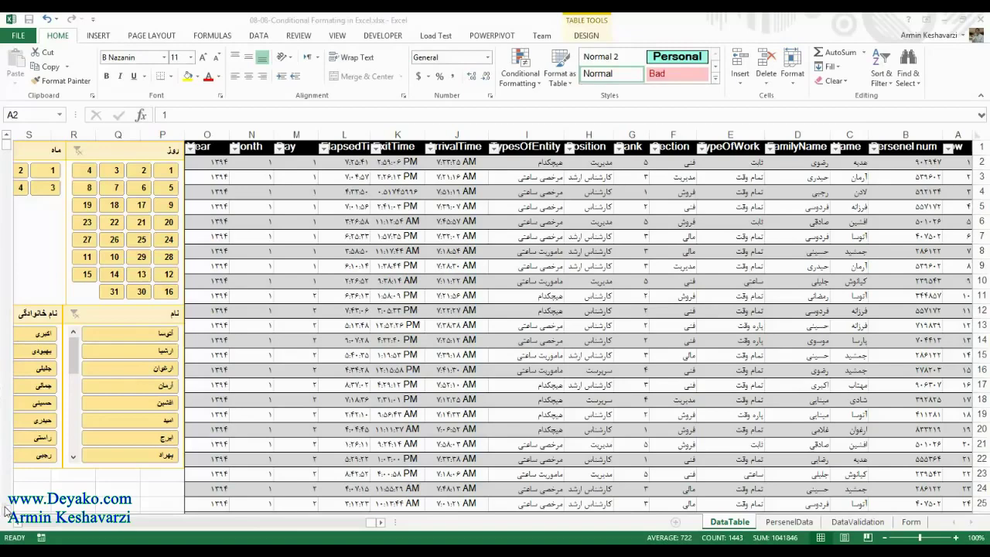
Step: Scroll down the DataTable and inspect Day values of highlighted rows around row 37
{"action": "key", "text": "ctrl+space"}
{"action": "scroll", "coordinate": [7, 513], "scroll_direction": "down", "scroll_amount": 4}
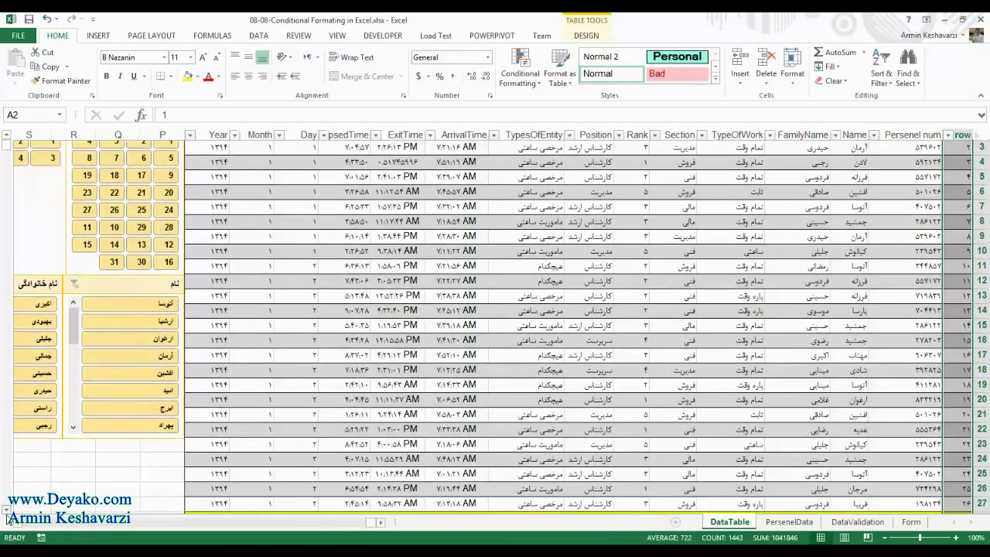
{"action": "scroll", "coordinate": [7, 513], "scroll_direction": "down", "scroll_amount": 3}
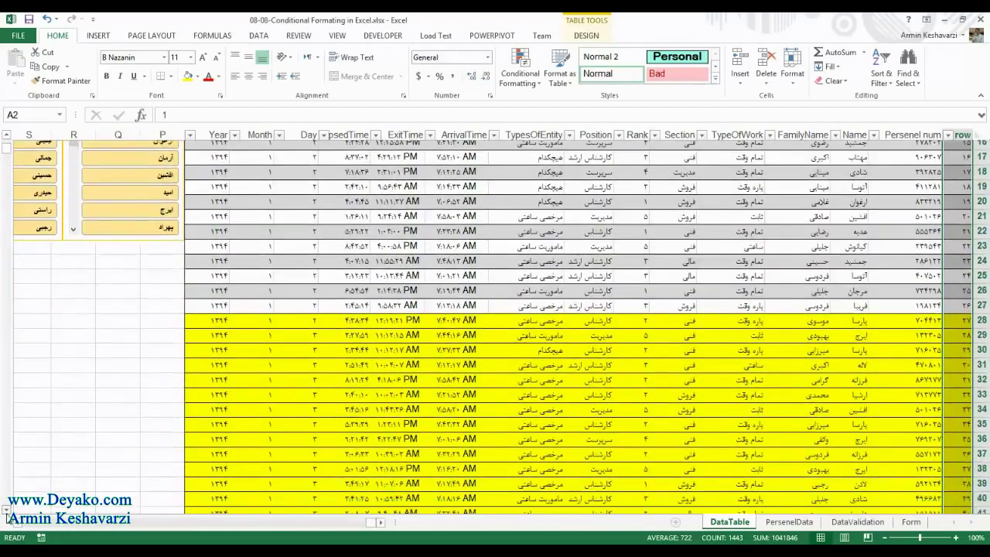
{"action": "left_click", "coordinate": [294, 311]}
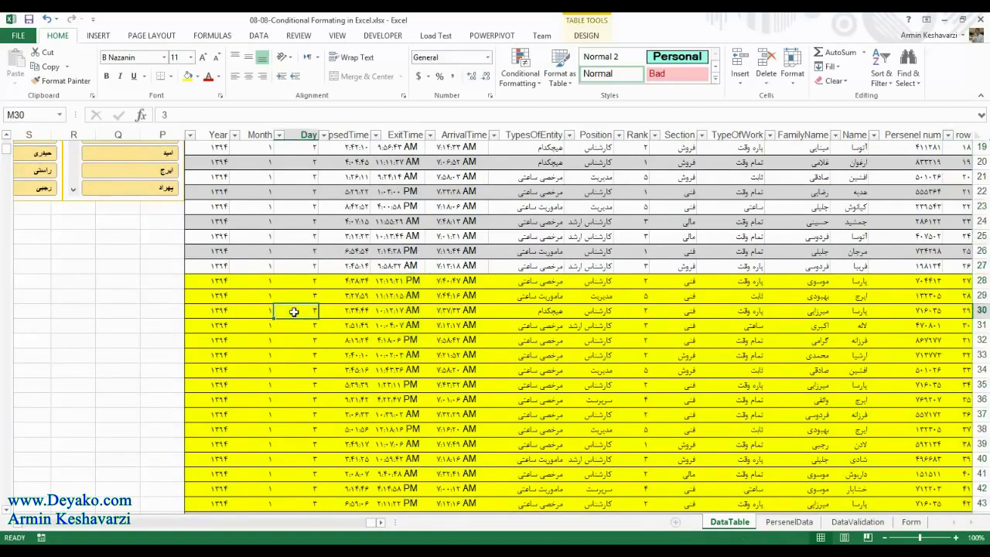
{"action": "left_click", "coordinate": [307, 360]}
{"action": "left_click", "coordinate": [308, 414]}
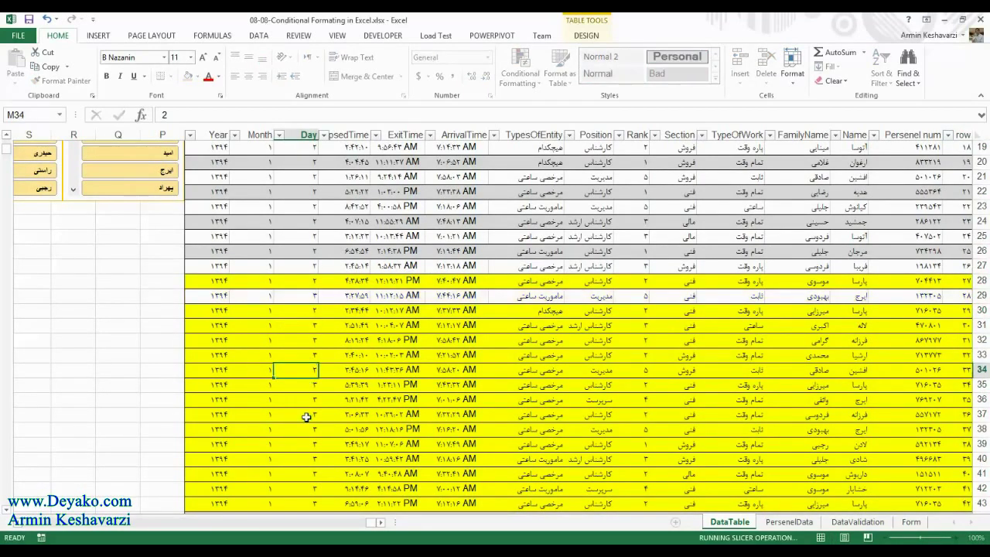
Step: Change the Day value in row 42 to 2
{"action": "left_click", "coordinate": [307, 487]}
{"action": "type", "text": "2"}
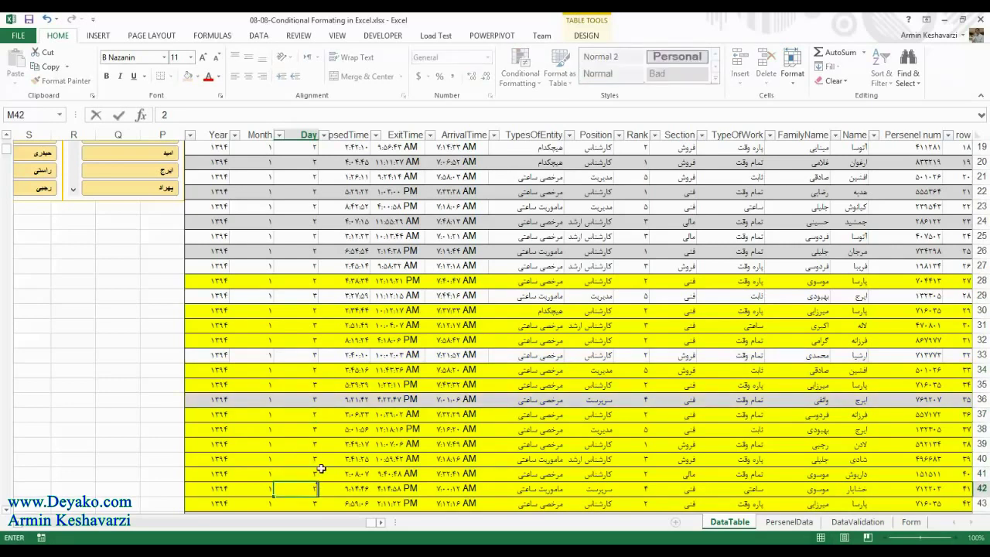
{"action": "left_click", "coordinate": [353, 417]}
Step: Recheck the Day values in rows 38, 41 and 42 to see which rows lost highlighting
{"action": "left_click", "coordinate": [308, 488]}
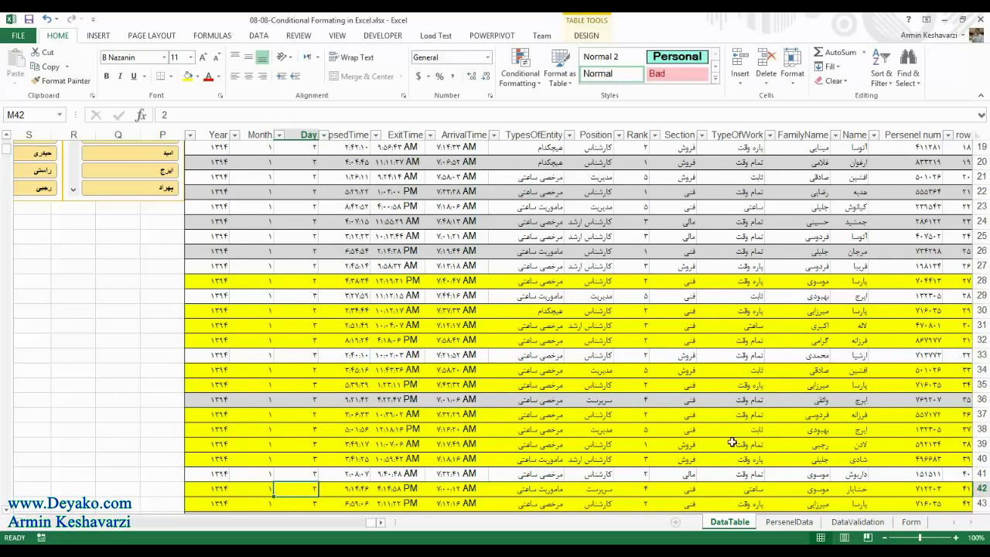
{"action": "left_click", "coordinate": [298, 427]}
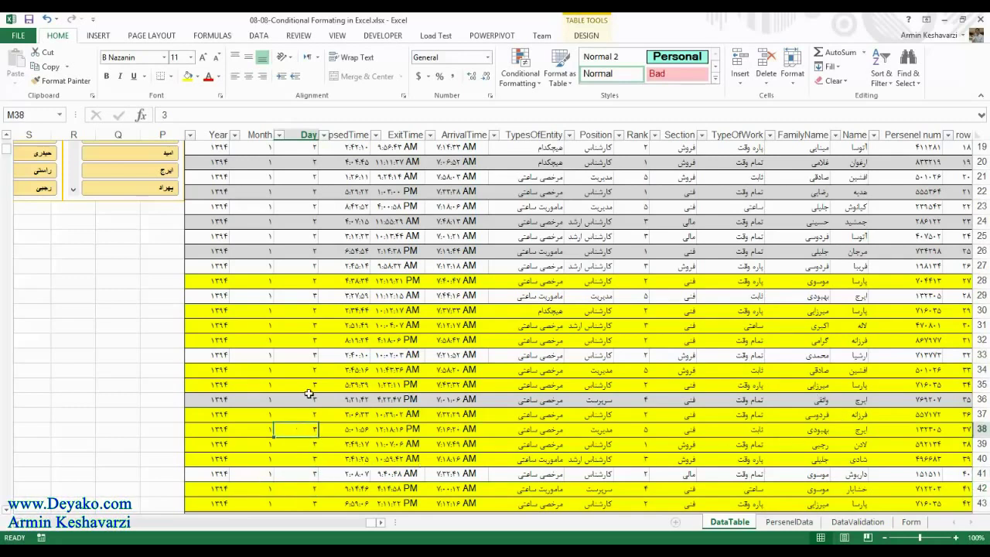
{"action": "left_click", "coordinate": [298, 490]}
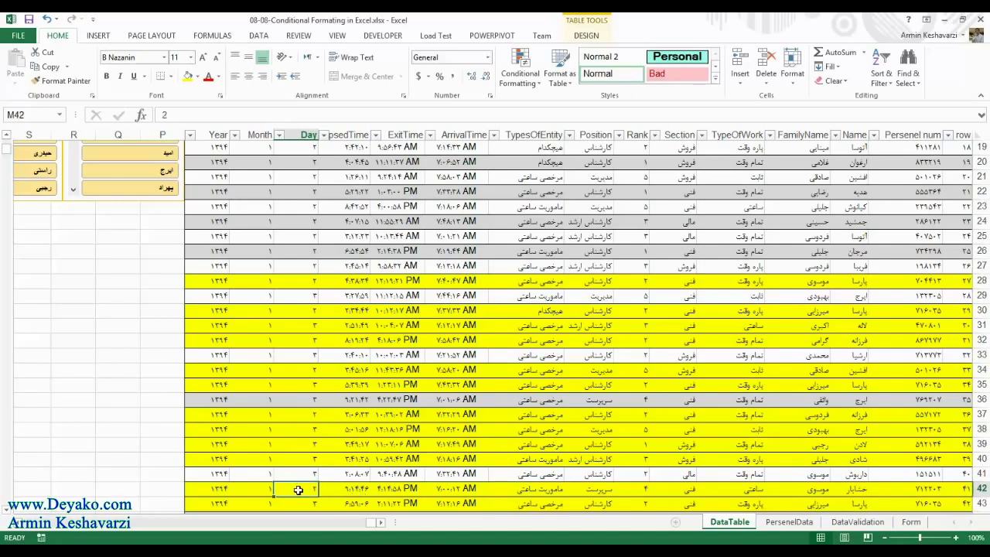
{"action": "left_click_drag", "start_coordinate": [298, 489], "coordinate": [979, 487]}
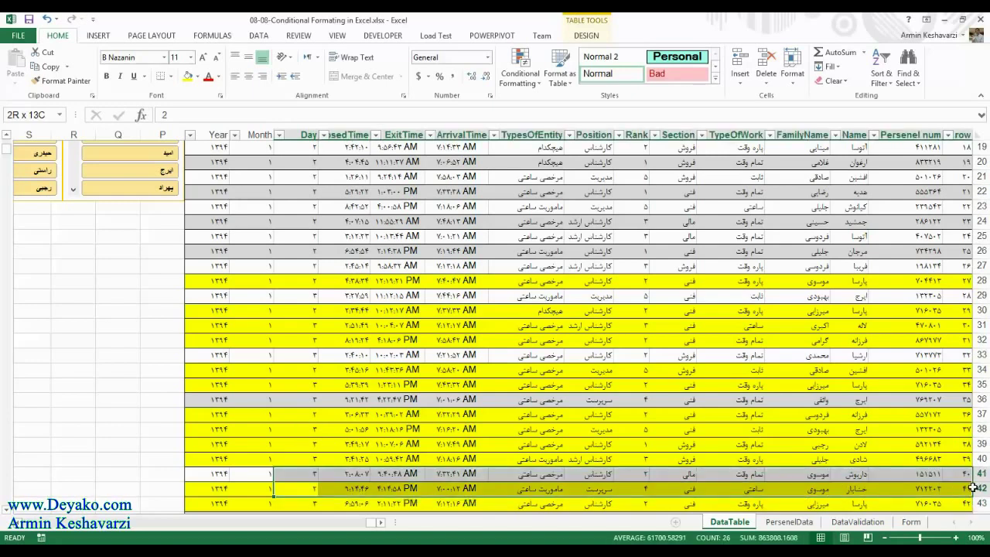
{"action": "left_click", "coordinate": [314, 476]}
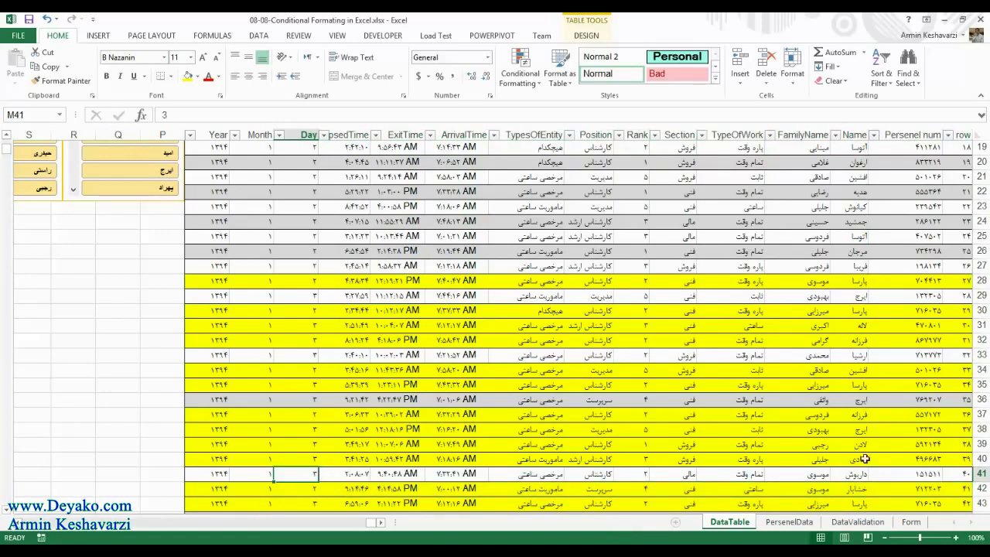
{"action": "left_click_drag", "start_coordinate": [941, 191], "coordinate": [976, 192]}
Step: Change the rule's $M2 reference to $M1, giving =IF($M1=3,1,0), and apply it
{"action": "left_click", "coordinate": [959, 133]}
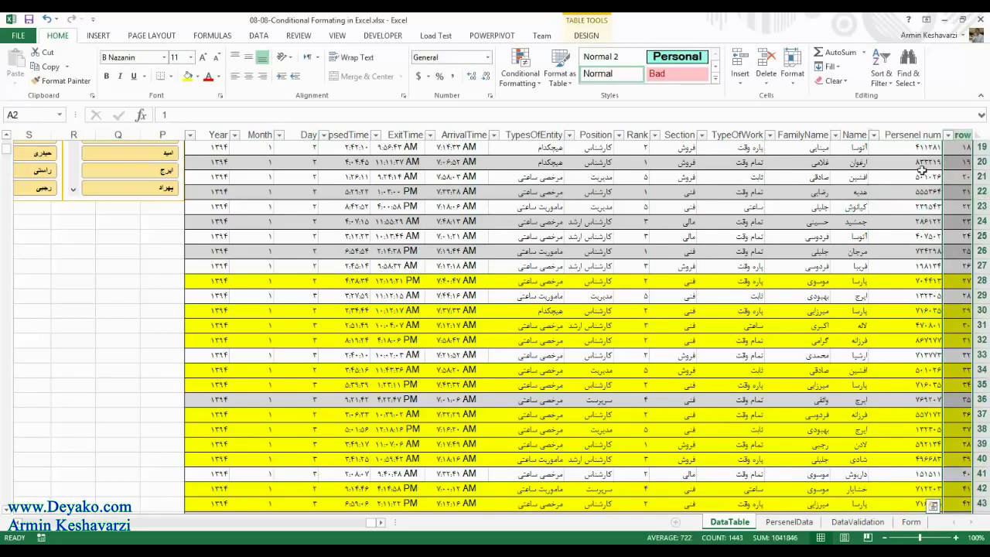
{"action": "left_click", "coordinate": [519, 68]}
{"action": "left_click", "coordinate": [532, 266]}
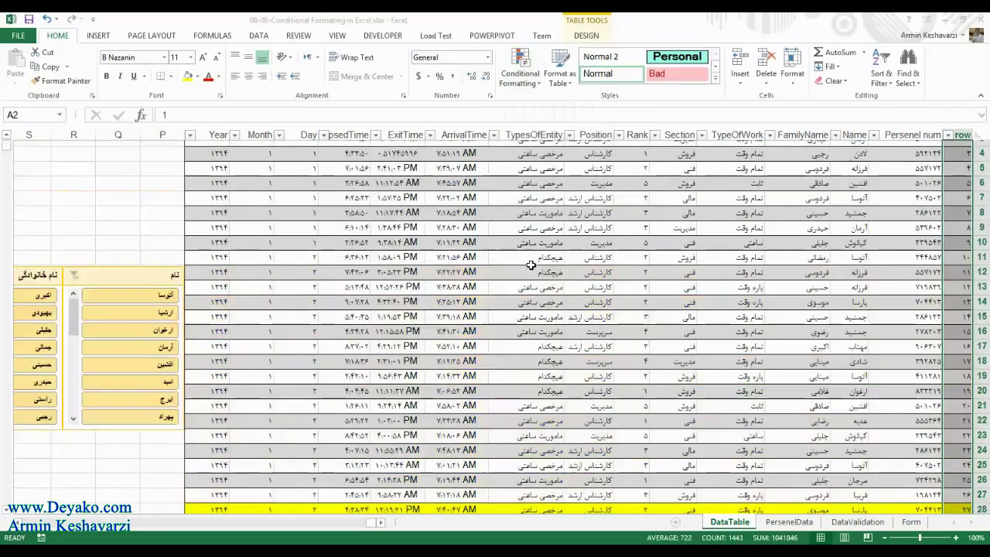
{"action": "left_click", "coordinate": [467, 256]}
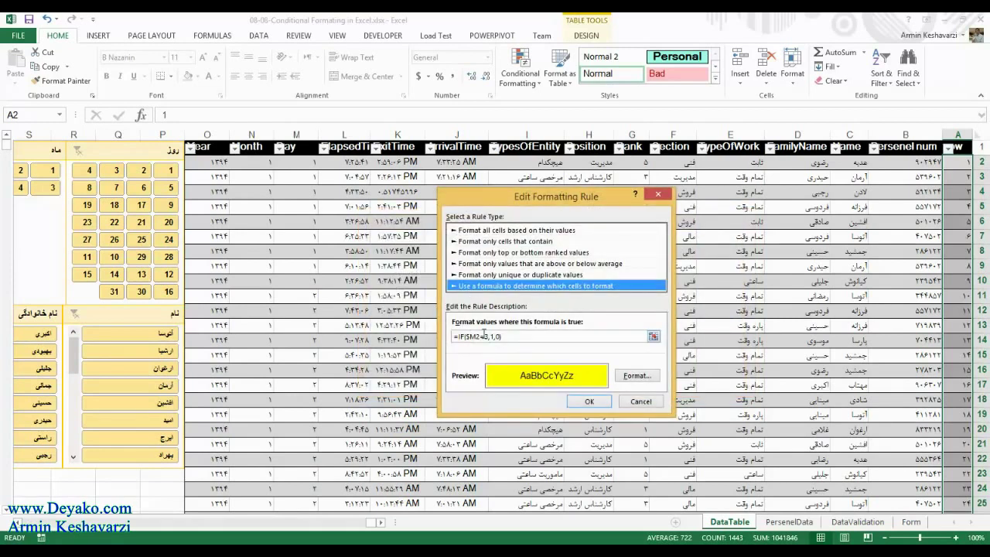
{"action": "left_click", "coordinate": [483, 335]}
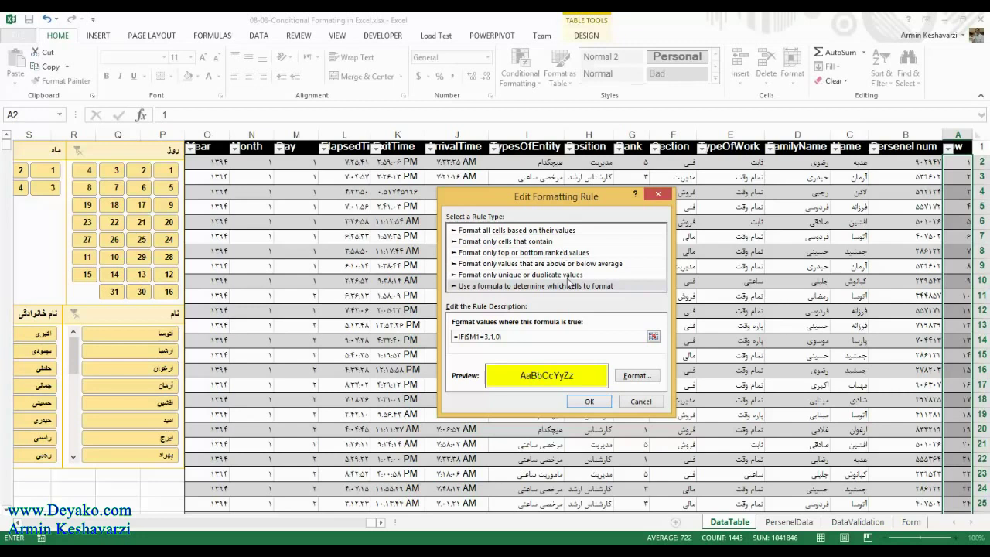
{"action": "left_click", "coordinate": [589, 402]}
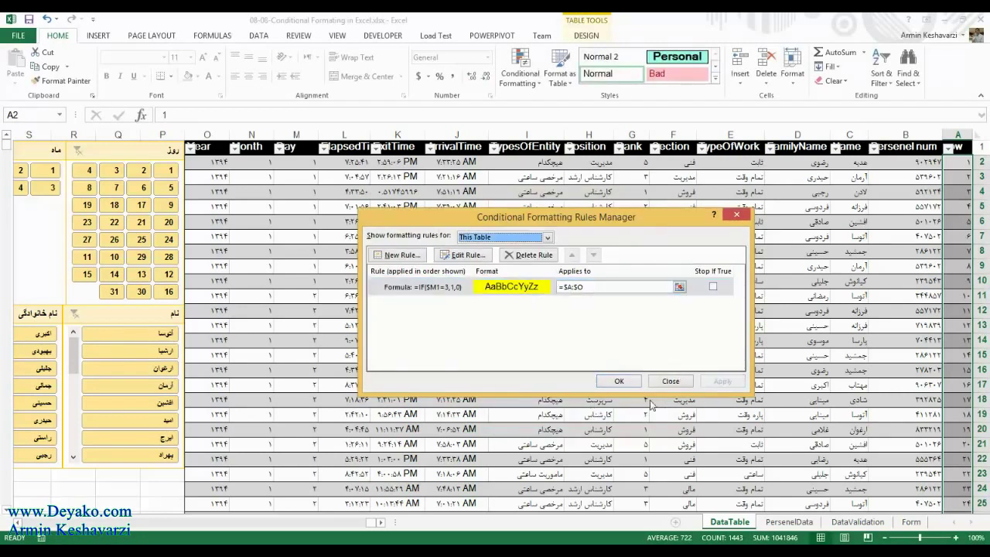
{"action": "left_click", "coordinate": [620, 382]}
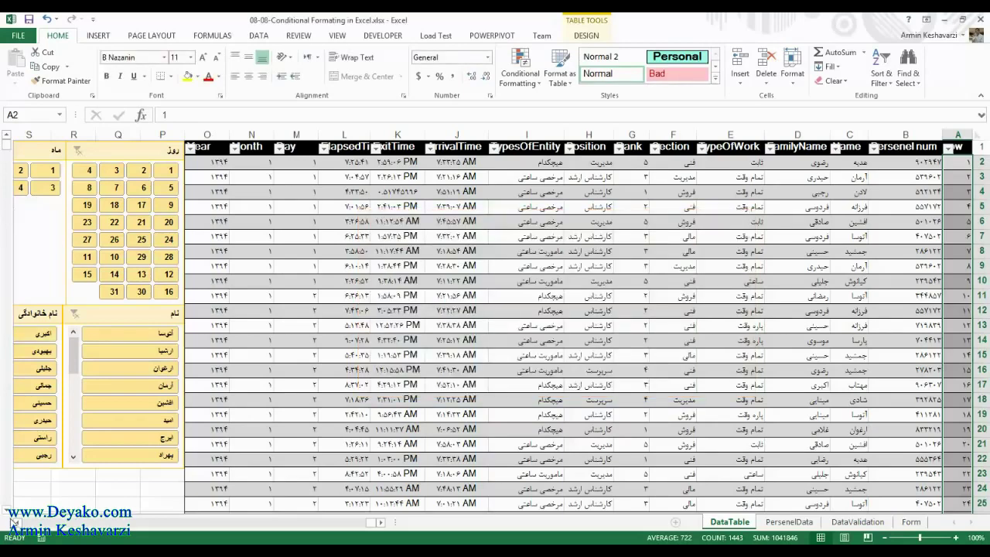
Step: Scroll down the DataTable and inspect highlighted row 31
{"action": "scroll", "coordinate": [7, 516], "scroll_direction": "down", "scroll_amount": 2}
{"action": "scroll", "coordinate": [7, 516], "scroll_direction": "down", "scroll_amount": 2}
{"action": "scroll", "coordinate": [7, 516], "scroll_direction": "down", "scroll_amount": 2}
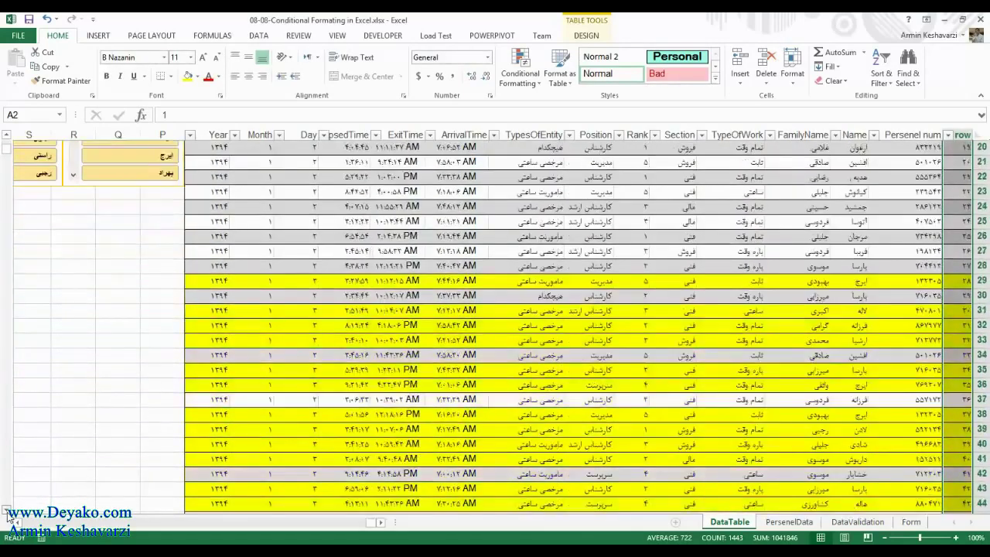
{"action": "scroll", "coordinate": [7, 516], "scroll_direction": "down", "scroll_amount": 1}
{"action": "scroll", "coordinate": [166, 413], "scroll_direction": "down", "scroll_amount": 1}
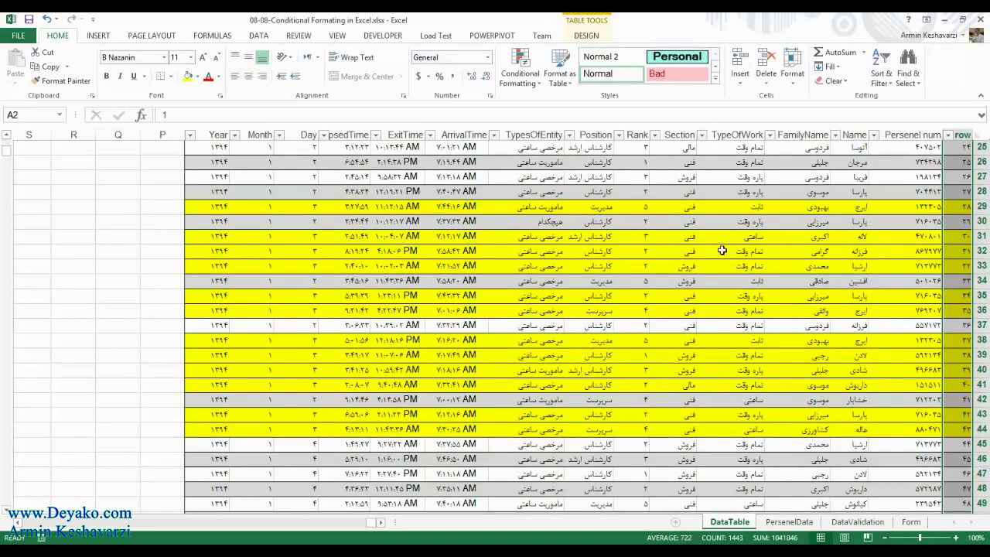
{"action": "left_click", "coordinate": [836, 237]}
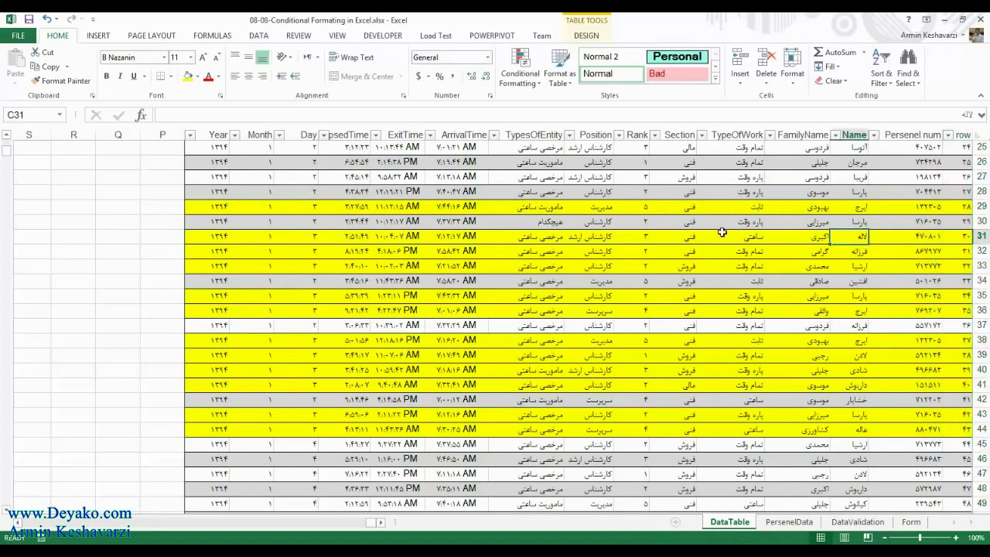
Step: Confirm highlighted rows hold Day 3 by checking rows 31, 34 and 36, then go to the Form sheet
{"action": "left_click", "coordinate": [297, 279]}
{"action": "left_click", "coordinate": [305, 327]}
{"action": "left_click", "coordinate": [301, 411]}
{"action": "left_click", "coordinate": [313, 313]}
{"action": "left_click", "coordinate": [310, 280]}
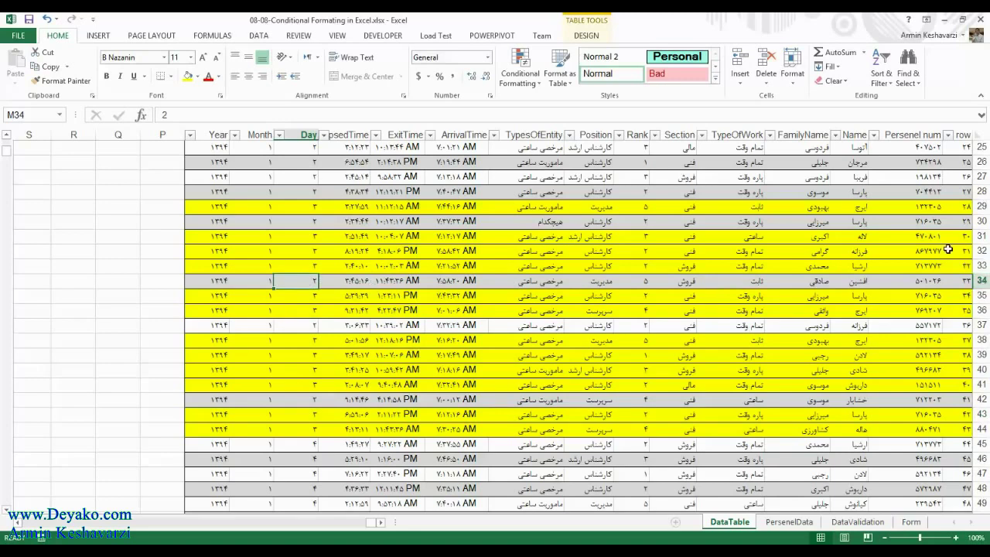
{"action": "left_click", "coordinate": [308, 238]}
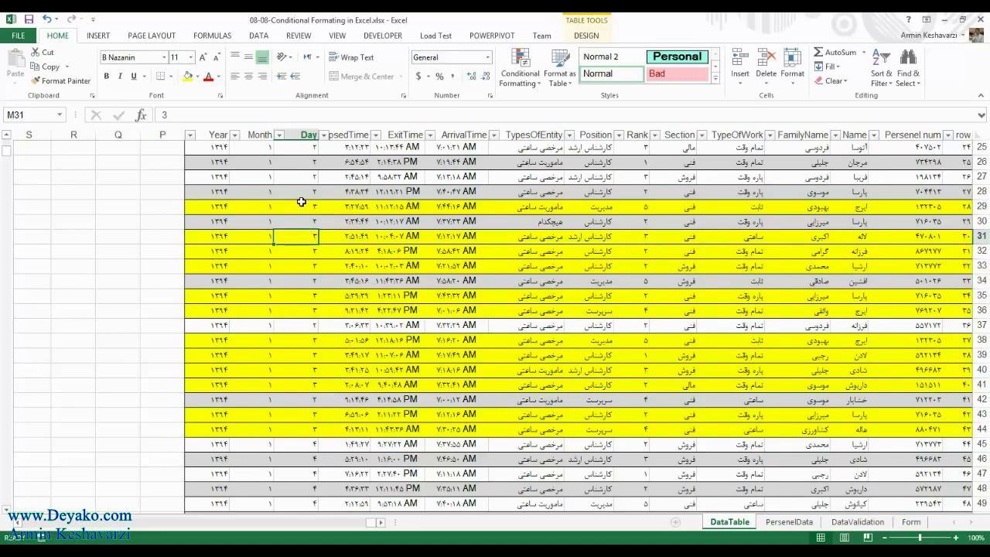
{"action": "left_click_drag", "start_coordinate": [299, 233], "coordinate": [344, 162]}
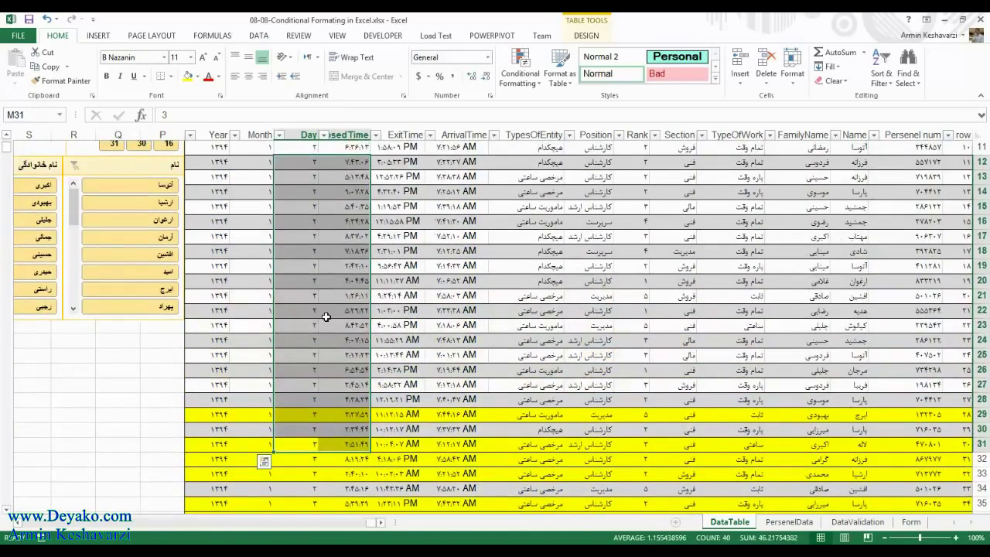
{"action": "left_click", "coordinate": [430, 310]}
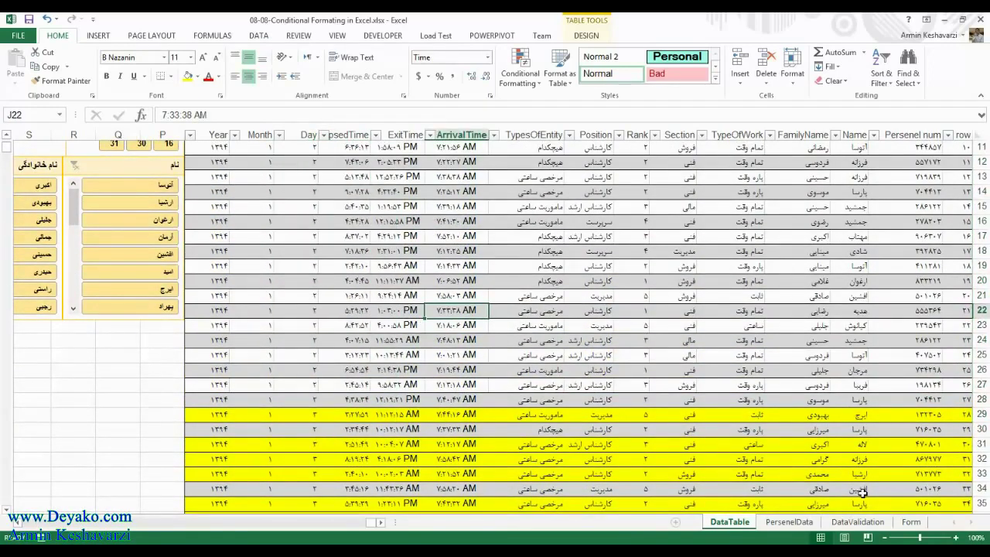
{"action": "left_click", "coordinate": [901, 528]}
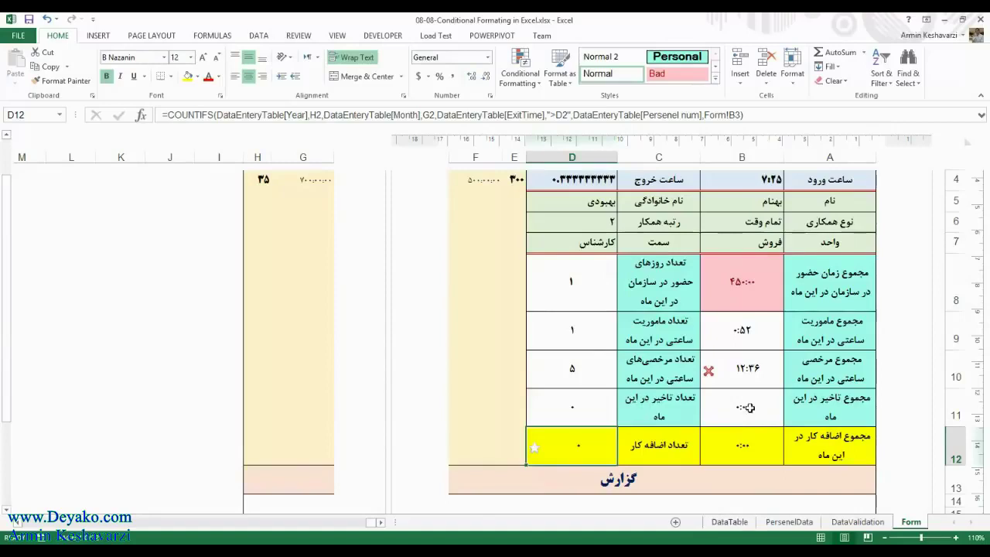
{"action": "left_click", "coordinate": [821, 435]}
{"action": "scroll", "coordinate": [553, 247], "scroll_direction": "down", "scroll_amount": 2}
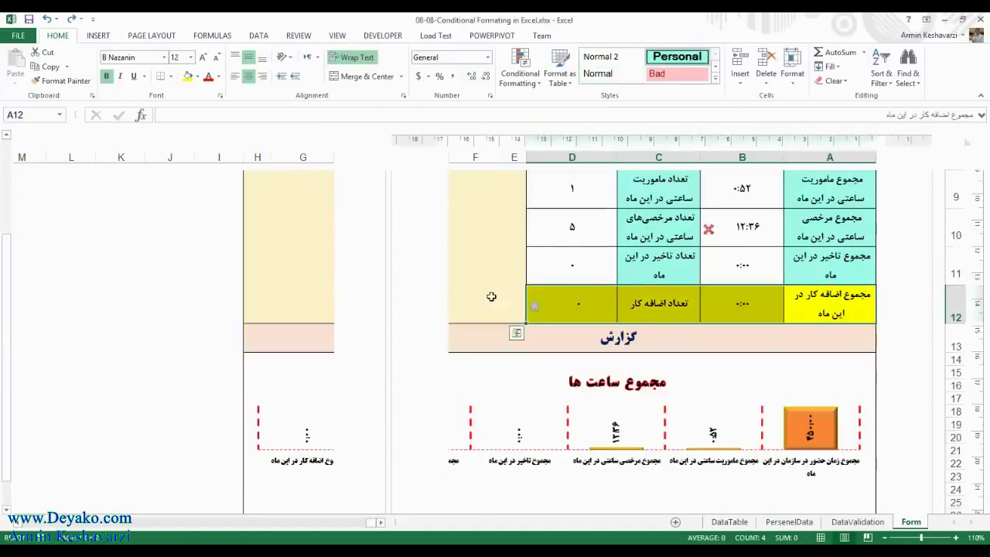
{"action": "left_click_drag", "start_coordinate": [836, 294], "coordinate": [563, 305]}
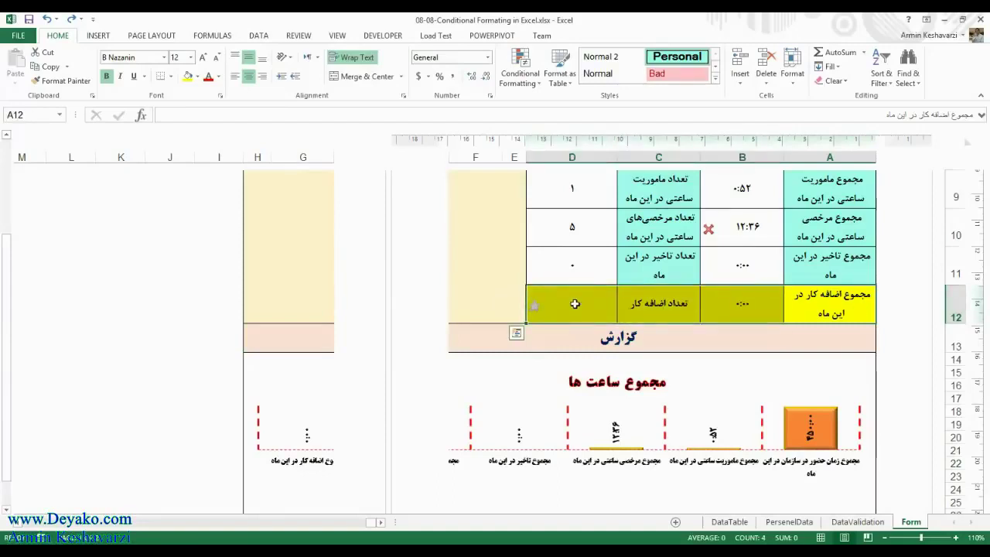
{"action": "left_click", "coordinate": [576, 186]}
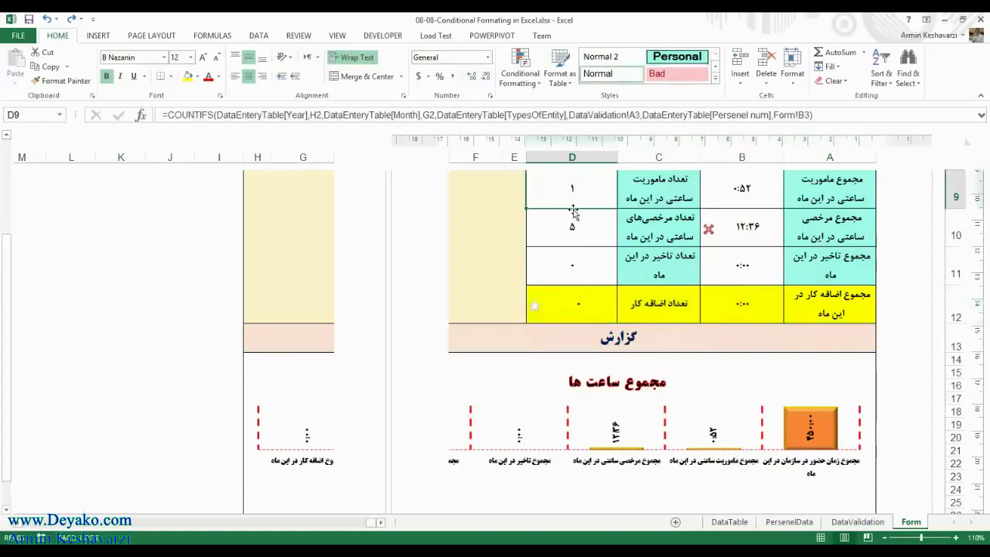
{"action": "mouse_move", "coordinate": [835, 308]}
{"action": "left_mouse_down"}
{"action": "mouse_move", "coordinate": [810, 188]}
{"action": "mouse_move", "coordinate": [674, 306]}
{"action": "left_mouse_up"}
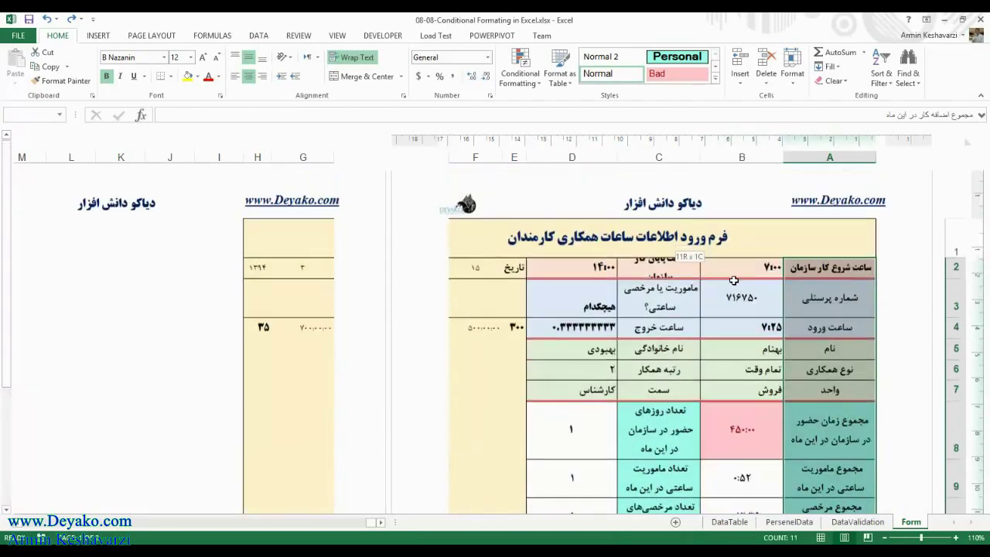
{"action": "mouse_move", "coordinate": [674, 306]}
{"action": "left_mouse_down"}
{"action": "mouse_move", "coordinate": [592, 485]}
{"action": "mouse_move", "coordinate": [579, 449]}
{"action": "left_mouse_up"}
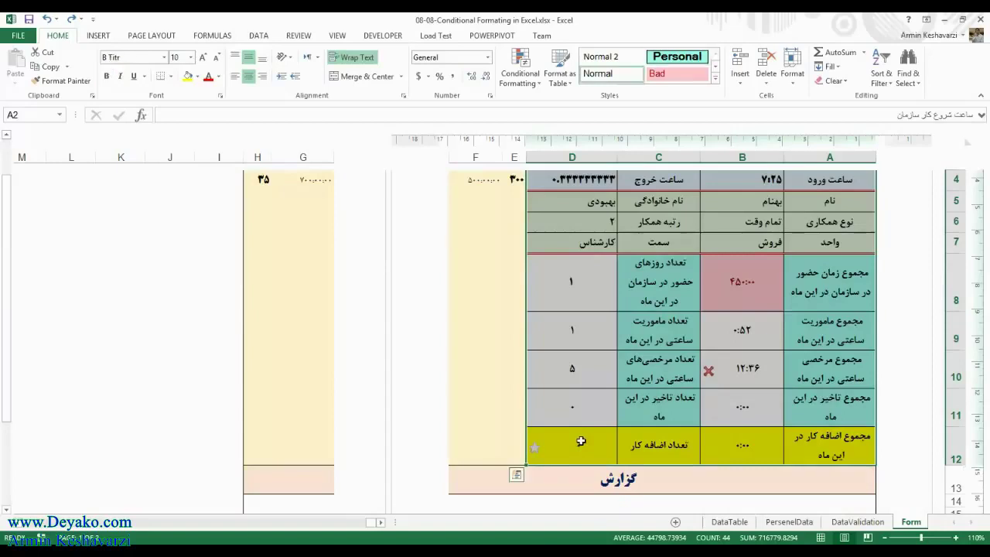
{"action": "left_click", "coordinate": [572, 285]}
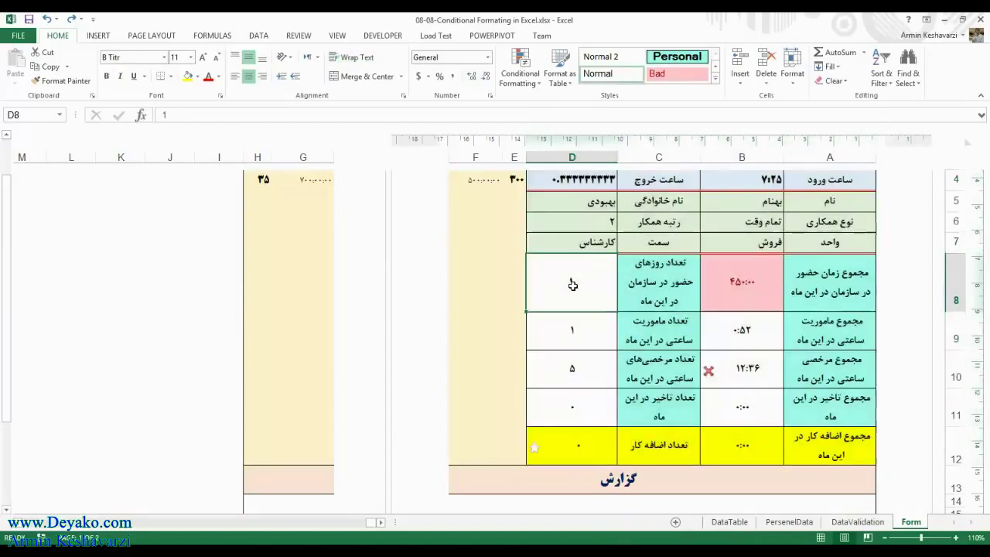
{"action": "left_click", "coordinate": [519, 73]}
{"action": "left_click", "coordinate": [584, 455]}
Step: Change the form rule's Applies to from $A$12:$D$12 to $A$1:$D$12, then select A4:D12
{"action": "left_click", "coordinate": [581, 447]}
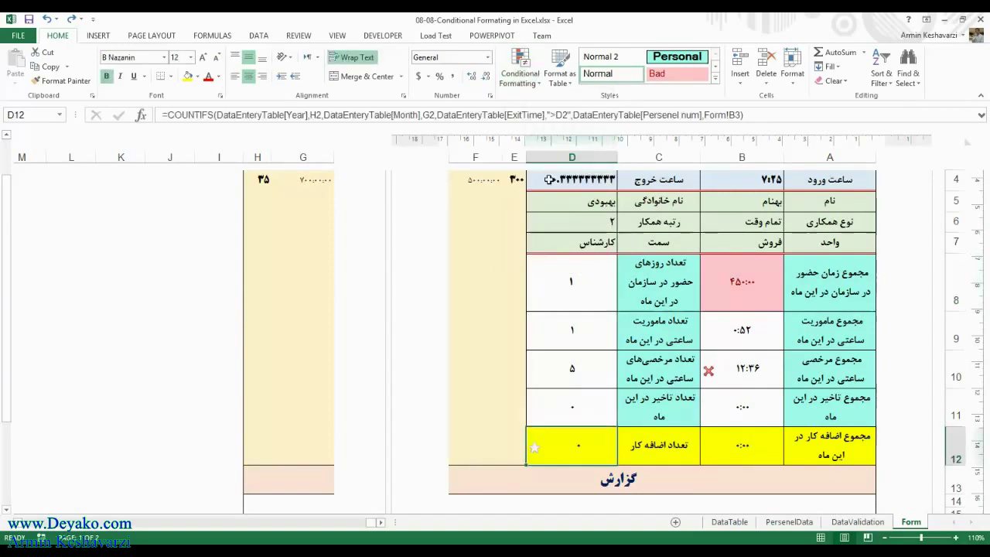
{"action": "left_click", "coordinate": [519, 73]}
{"action": "left_click", "coordinate": [541, 265]}
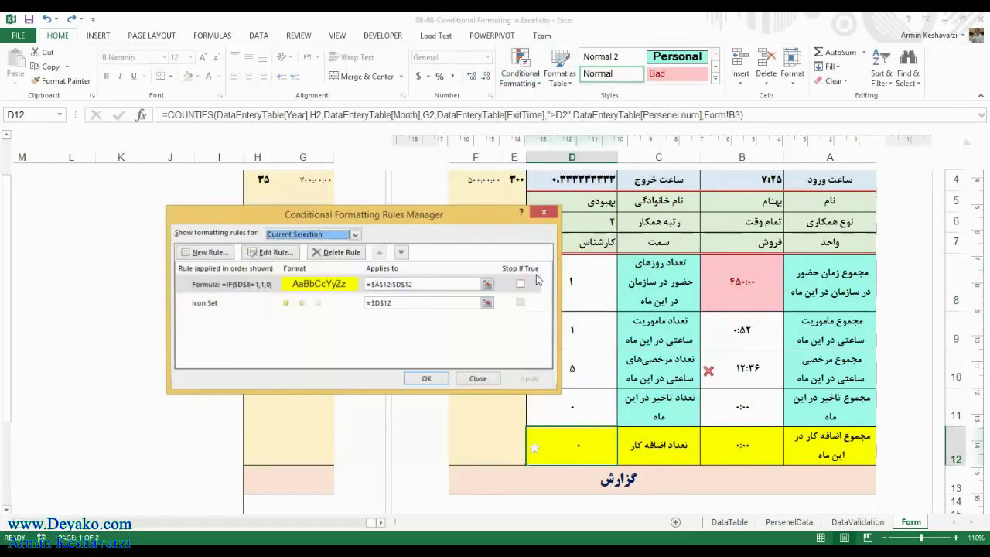
{"action": "left_click", "coordinate": [389, 284]}
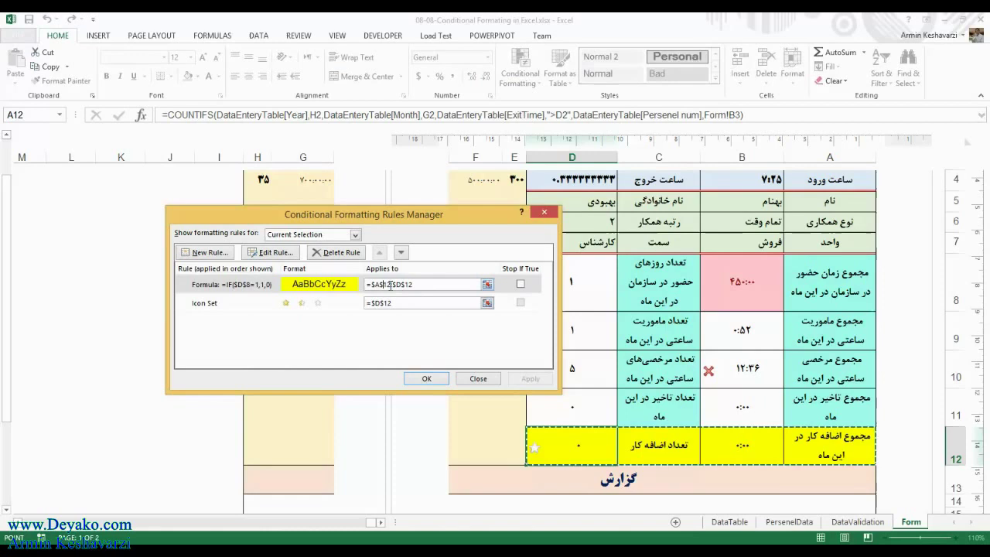
{"action": "left_click", "coordinate": [399, 285]}
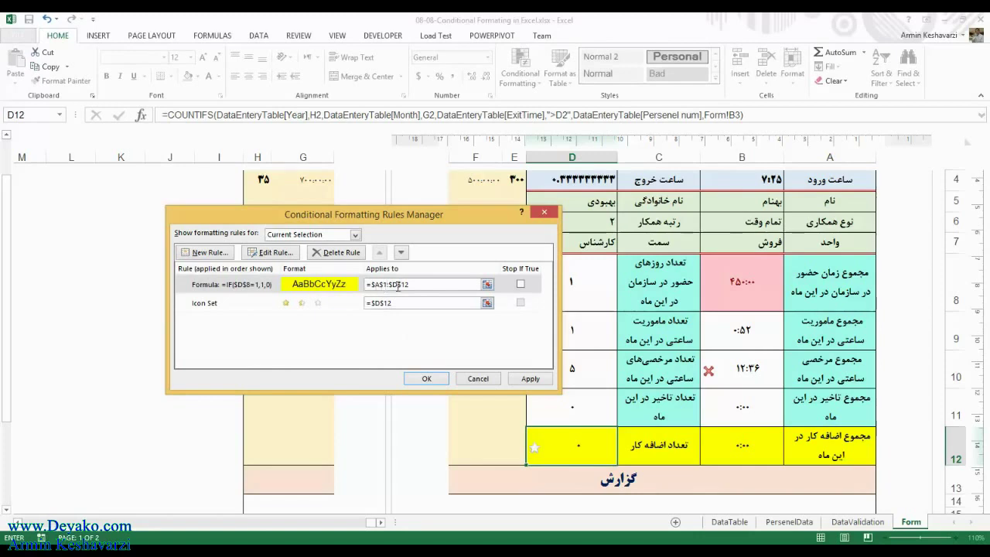
{"action": "left_click", "coordinate": [531, 379]}
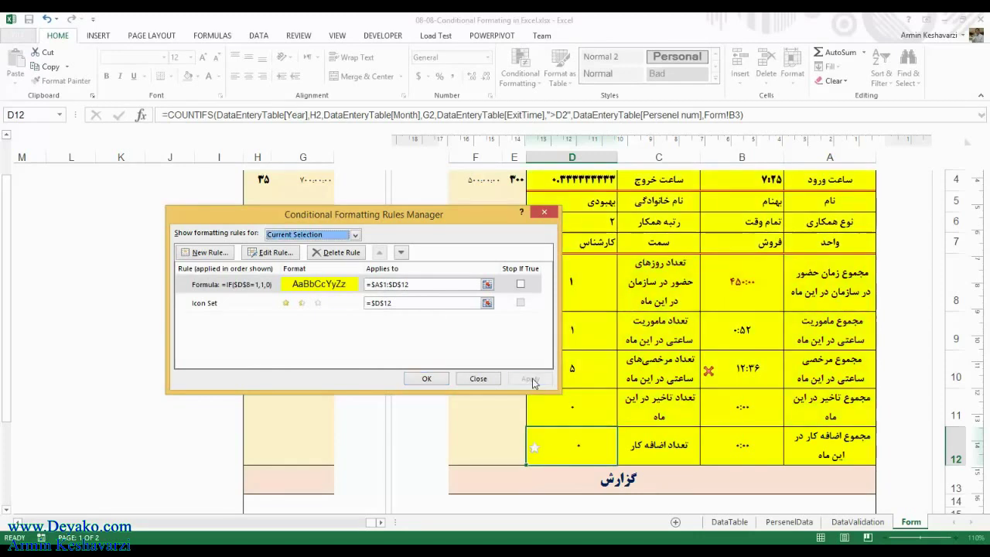
{"action": "left_click", "coordinate": [426, 379]}
{"action": "left_click_drag", "start_coordinate": [588, 444], "coordinate": [843, 170]}
Step: Set D8 to 2, then back to 1, to test the highlight
{"action": "scroll", "coordinate": [773, 309], "scroll_direction": "up", "scroll_amount": 2}
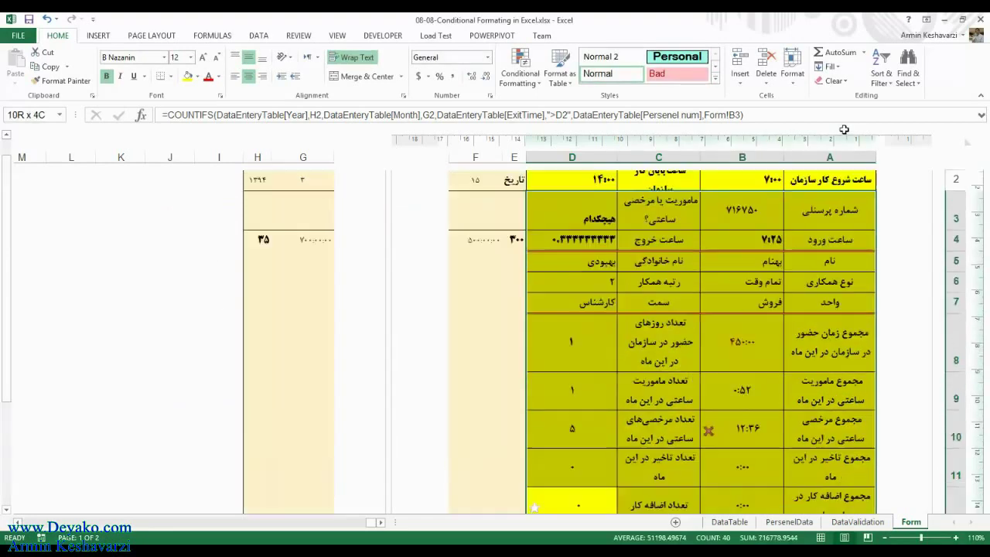
{"action": "left_click", "coordinate": [554, 433]}
{"action": "type", "text": "2"}
{"action": "key", "text": "Return"}
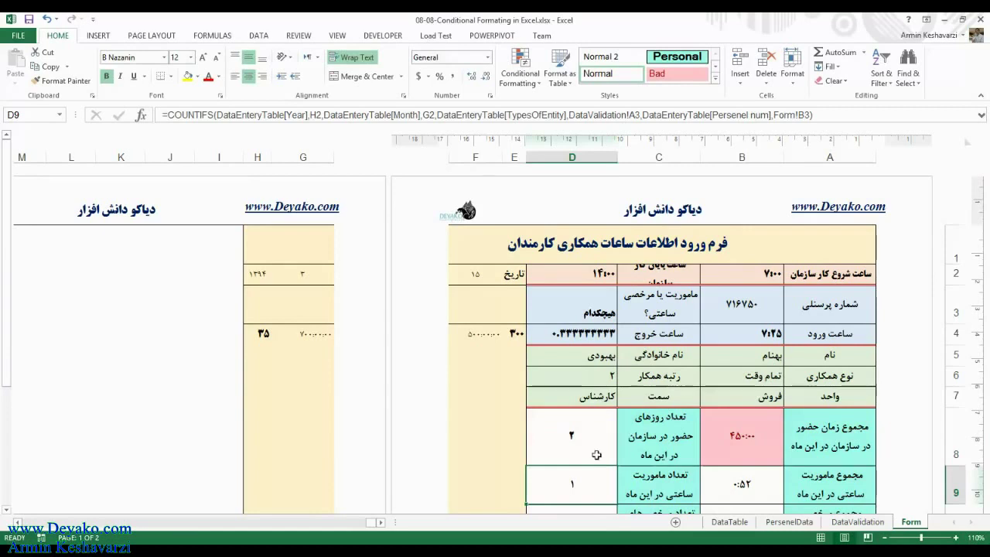
{"action": "left_click", "coordinate": [596, 453]}
{"action": "type", "text": "1"}
{"action": "key", "text": "Return"}
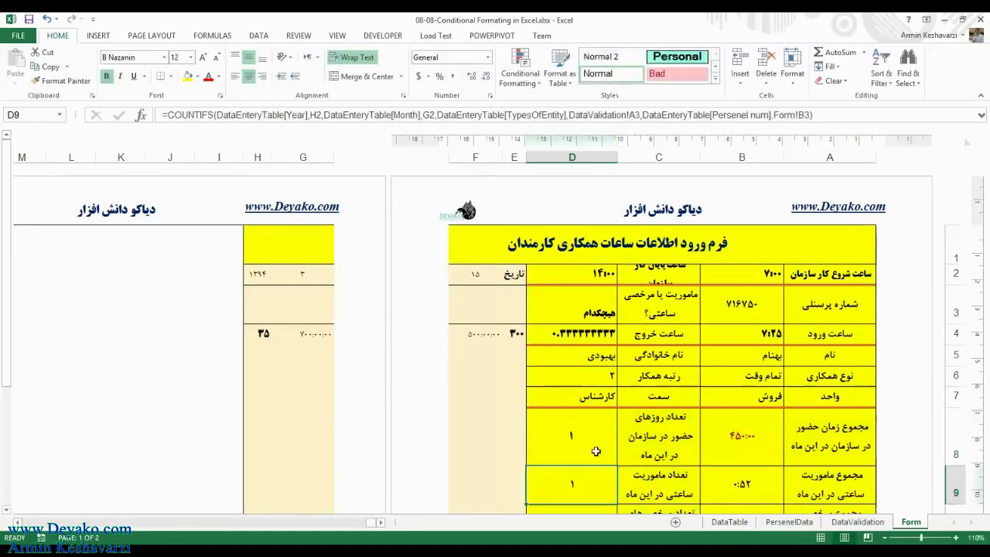
{"action": "key", "text": "Up"}
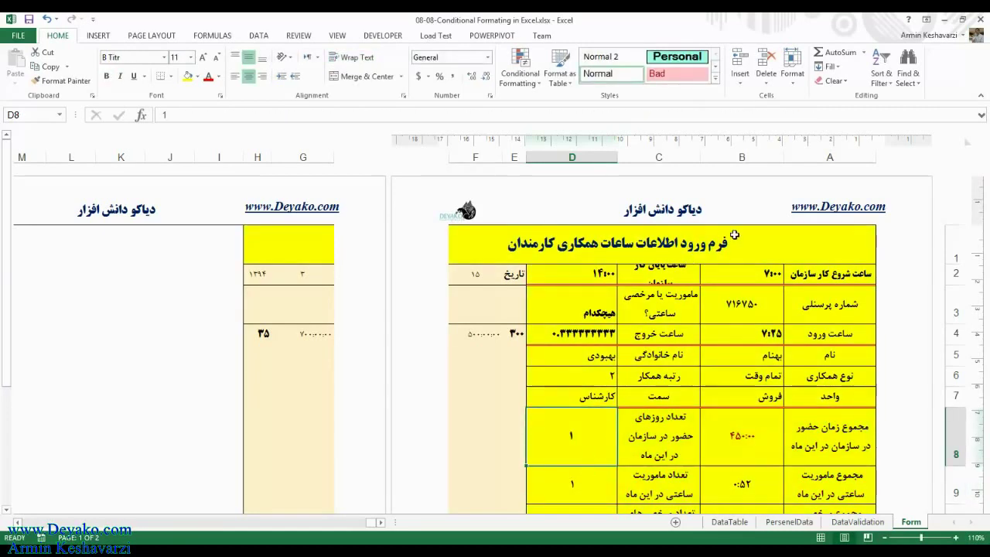
Step: Check the form title, D3, C8 and D8 cells for the highlight
{"action": "left_click", "coordinate": [756, 238]}
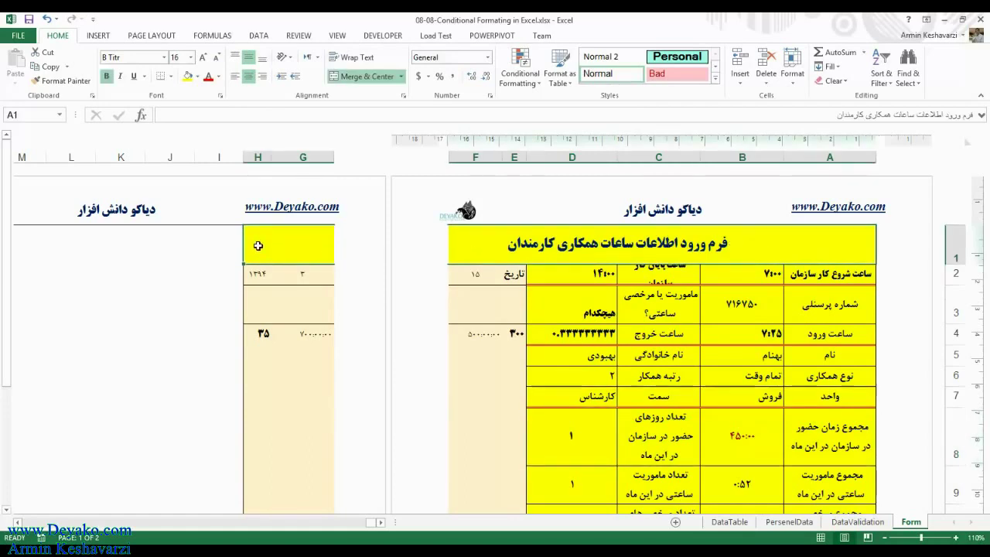
{"action": "left_click", "coordinate": [574, 310]}
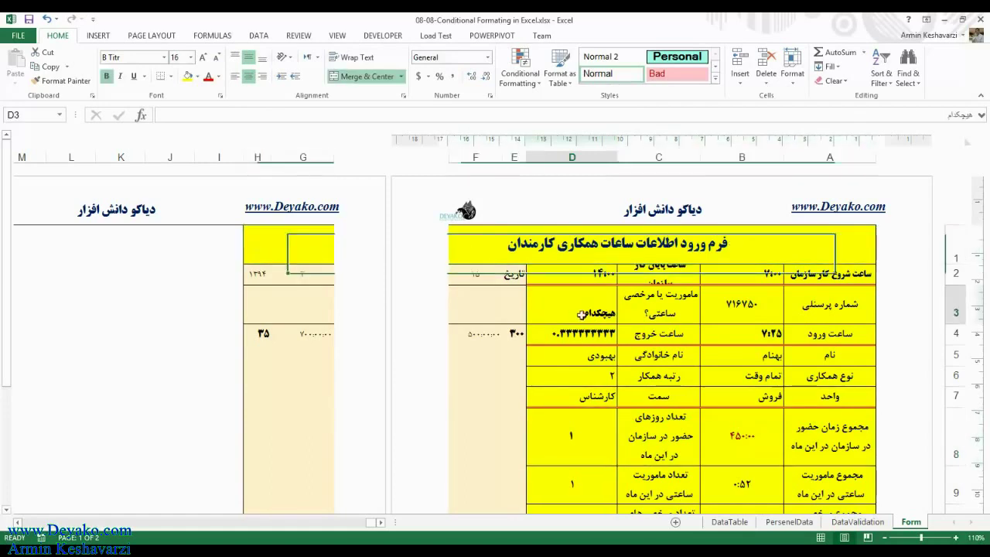
{"action": "left_click", "coordinate": [615, 247]}
{"action": "left_click", "coordinate": [630, 452]}
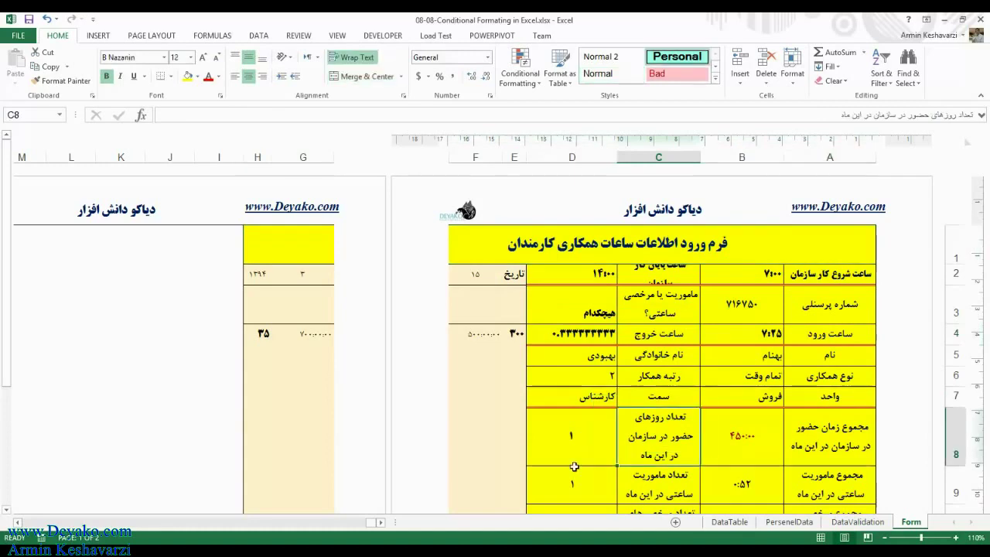
{"action": "left_click", "coordinate": [569, 453]}
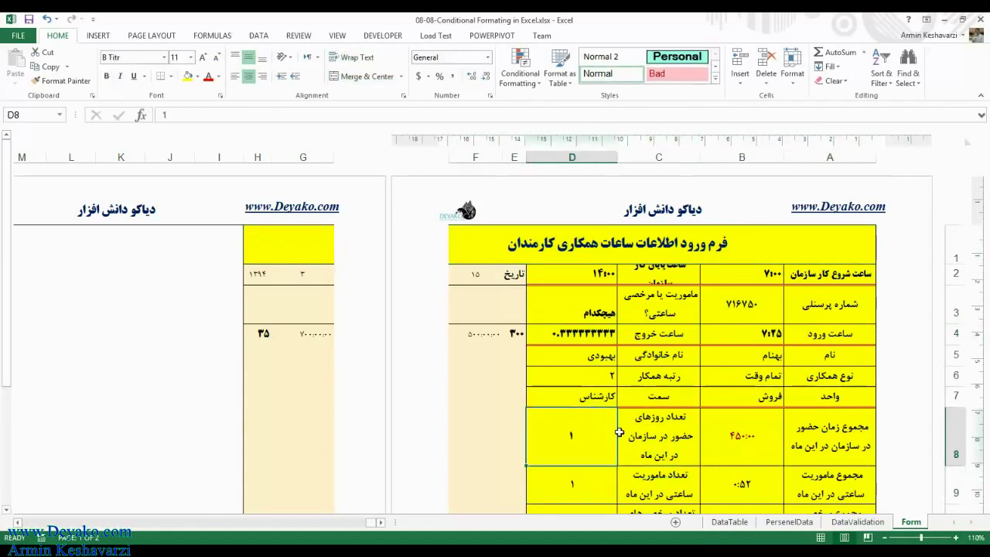
{"action": "left_click", "coordinate": [792, 255]}
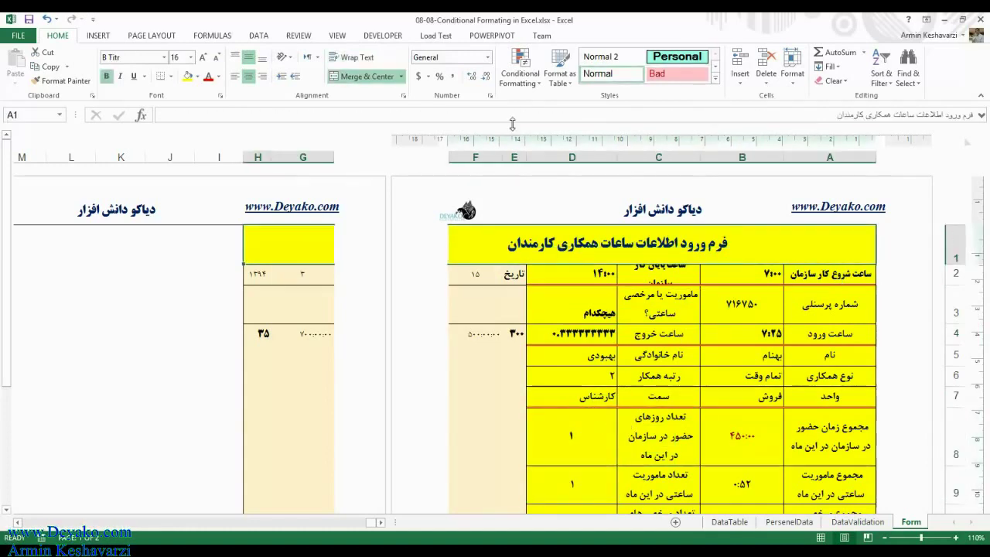
Step: Bring up the Rules Manager and edit the yellow rule's Applies to box
{"action": "left_click", "coordinate": [520, 68]}
{"action": "left_click", "coordinate": [547, 263]}
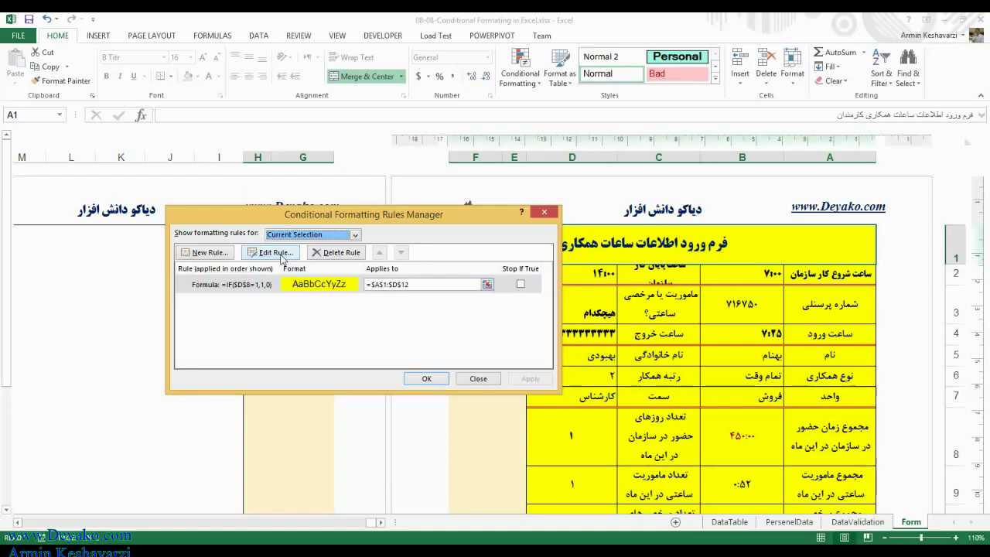
{"action": "left_click", "coordinate": [391, 285]}
Step: Narrow the yellow rule's Applies to range to =$A$12:$D$12 and apply it
{"action": "type", "text": "2"}
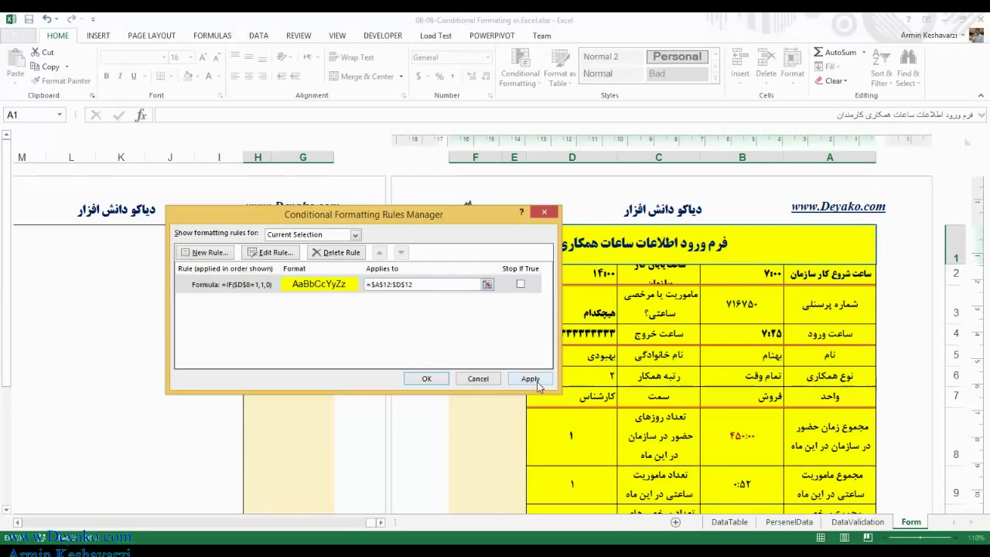
{"action": "left_click", "coordinate": [530, 378]}
{"action": "left_click", "coordinate": [438, 380]}
Step: Select A12:D12 to check that only row 12 is shaded yellow
{"action": "mouse_move", "coordinate": [572, 435]}
{"action": "left_mouse_down"}
{"action": "mouse_move", "coordinate": [533, 485]}
{"action": "mouse_move", "coordinate": [541, 507]}
{"action": "left_mouse_up"}
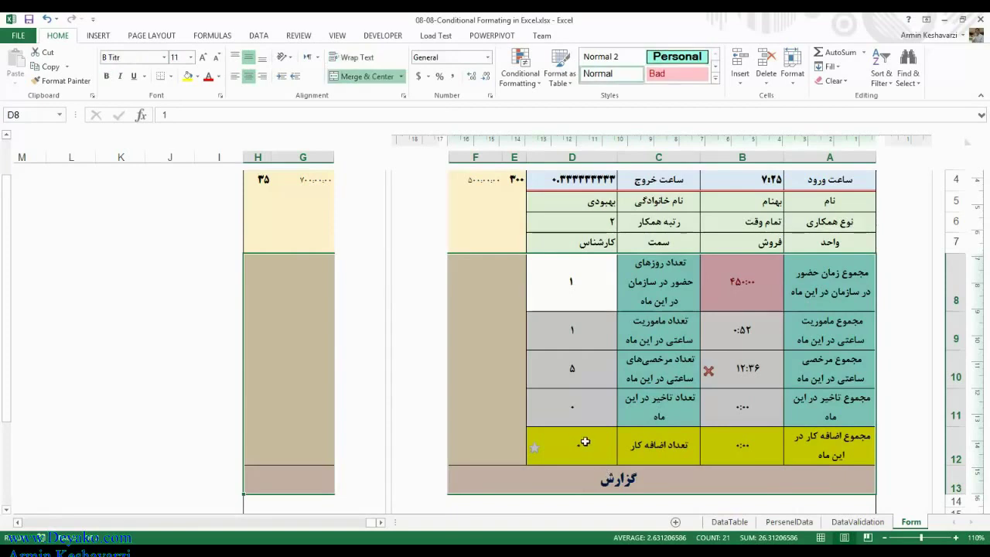
{"action": "left_click", "coordinate": [583, 445]}
{"action": "left_click_drag", "start_coordinate": [799, 432], "coordinate": [581, 435]}
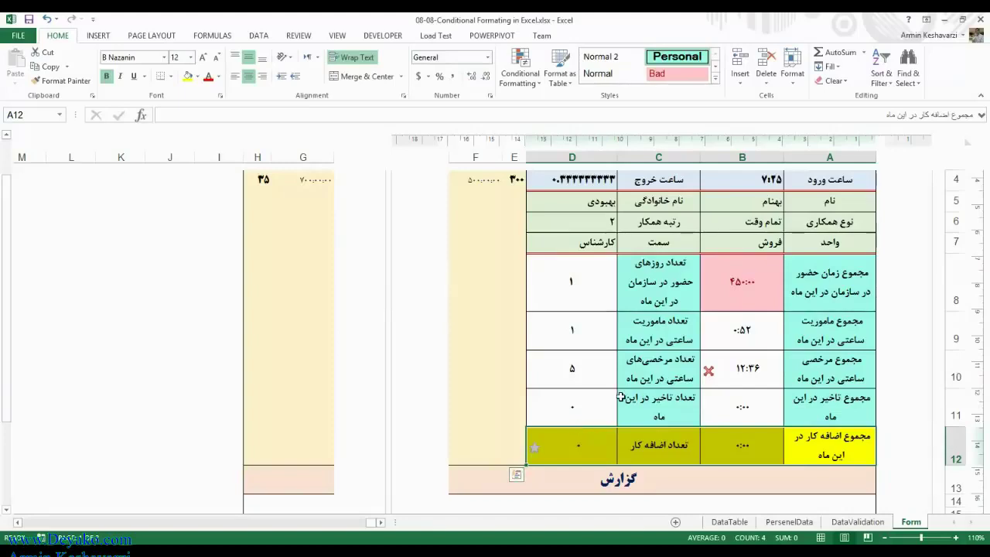
{"action": "left_click", "coordinate": [945, 447]}
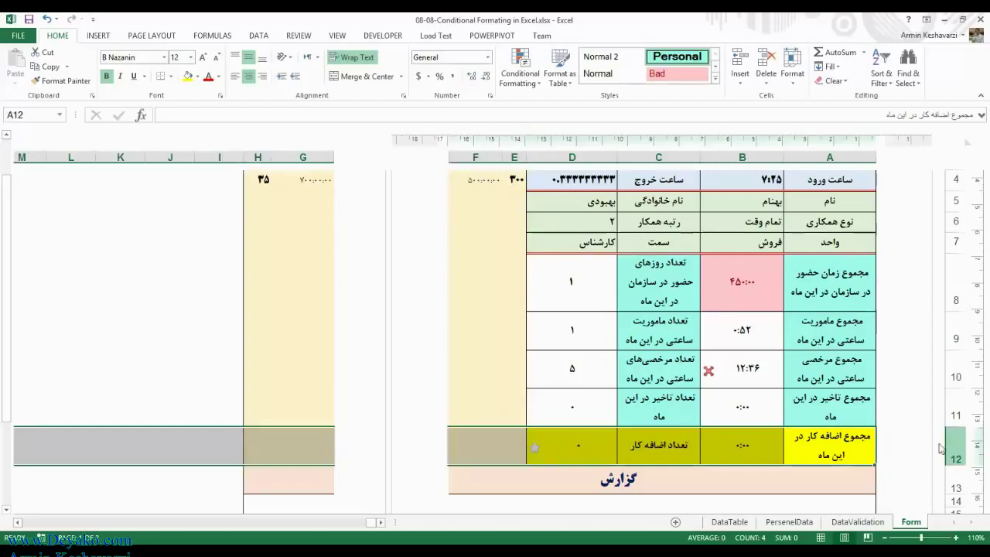
{"action": "left_click_drag", "start_coordinate": [744, 442], "coordinate": [569, 445]}
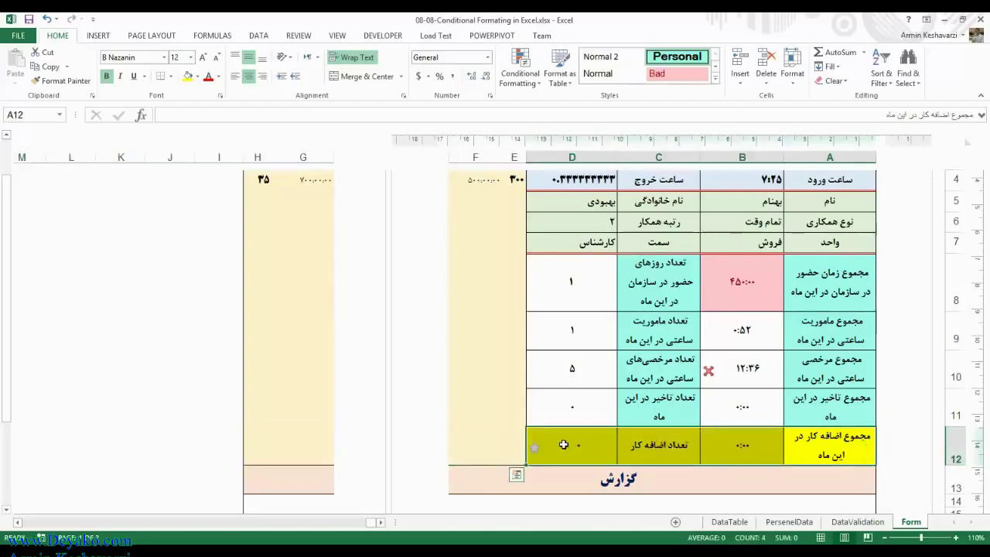
{"action": "left_click_drag", "start_coordinate": [849, 437], "coordinate": [318, 455]}
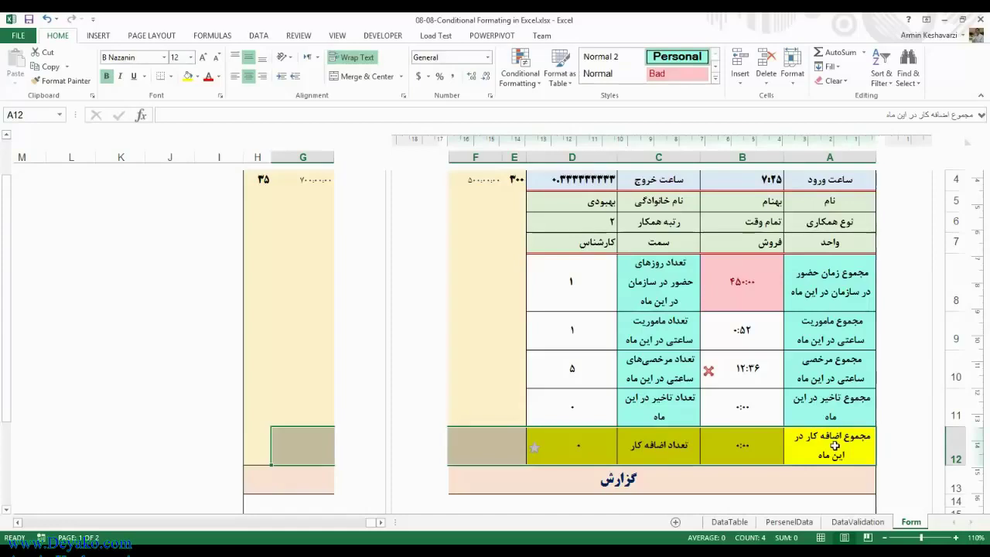
{"action": "left_click", "coordinate": [835, 446]}
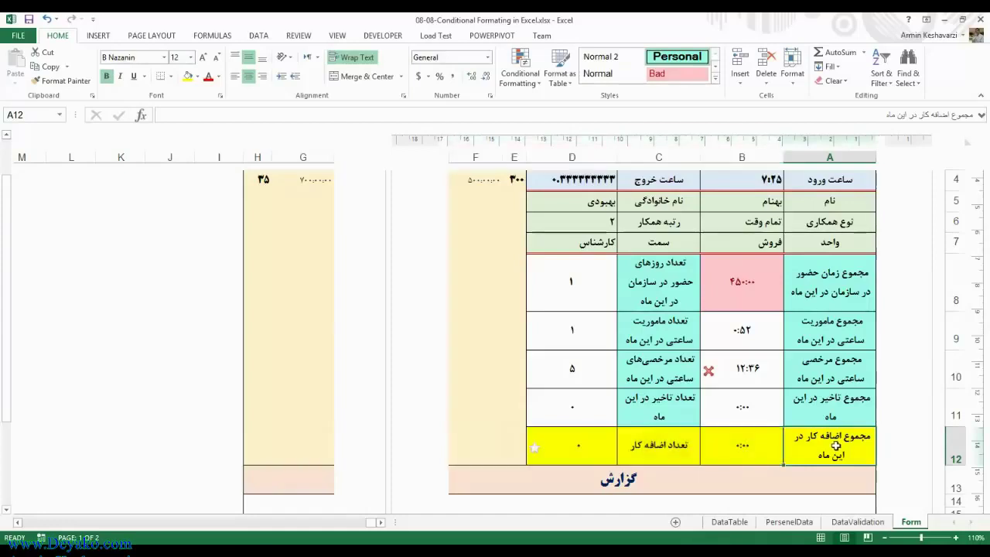
{"action": "left_click_drag", "start_coordinate": [584, 451], "coordinate": [789, 436]}
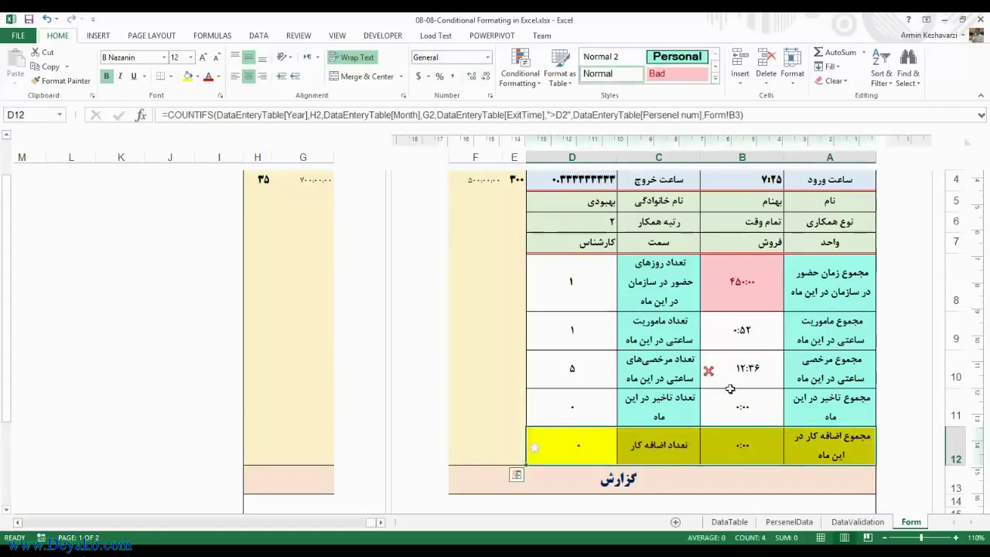
Step: Check D8's conditional formatting rules and find none
{"action": "left_click", "coordinate": [590, 294]}
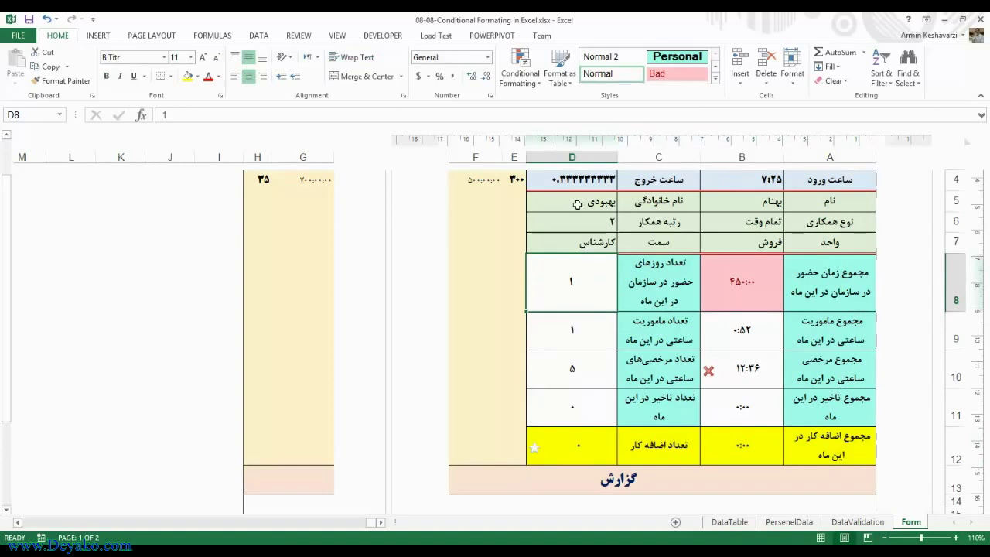
{"action": "left_click", "coordinate": [519, 68]}
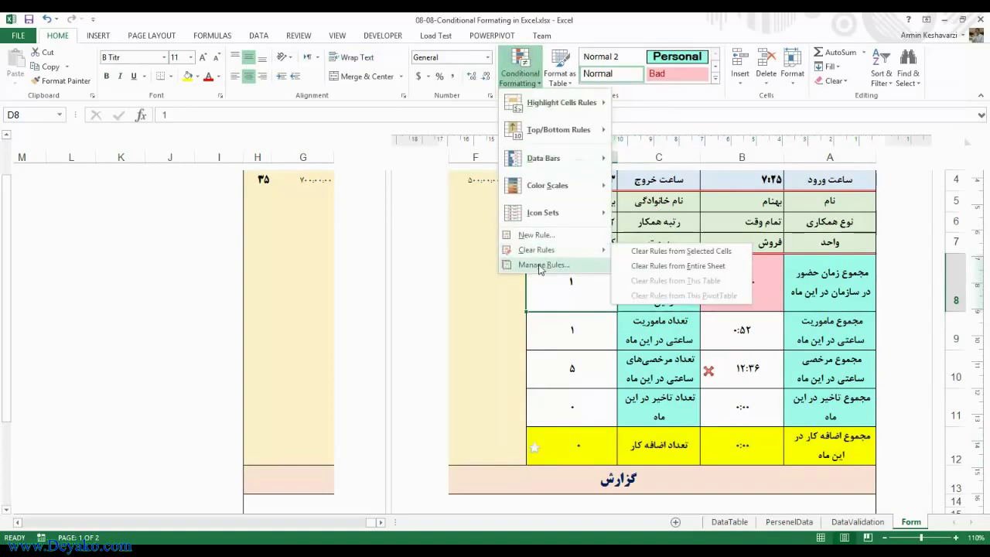
{"action": "left_click", "coordinate": [543, 265]}
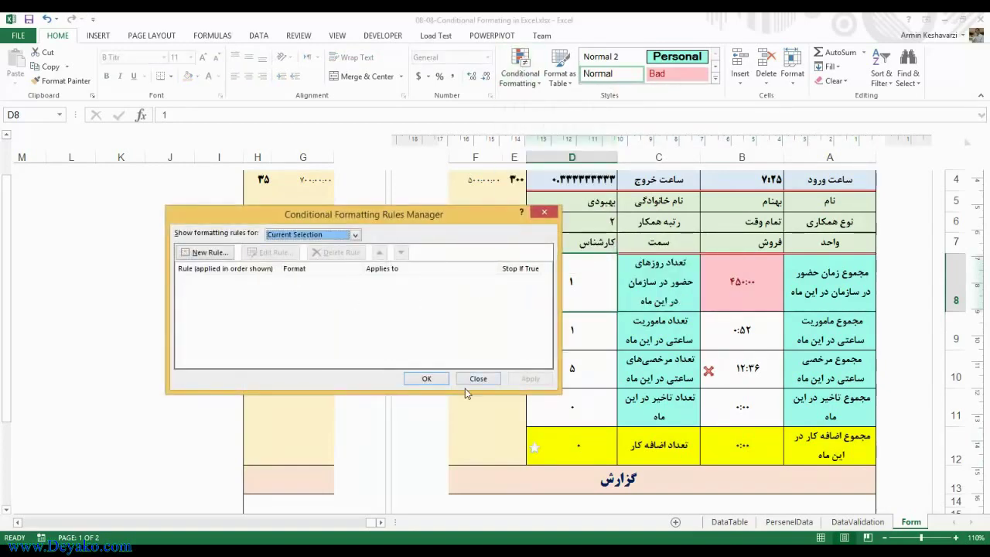
{"action": "left_click", "coordinate": [426, 378]}
Step: Show D12's rules, viewing the =IF($D$8=1,1,0) rule's range and editor without changes
{"action": "left_click", "coordinate": [572, 445]}
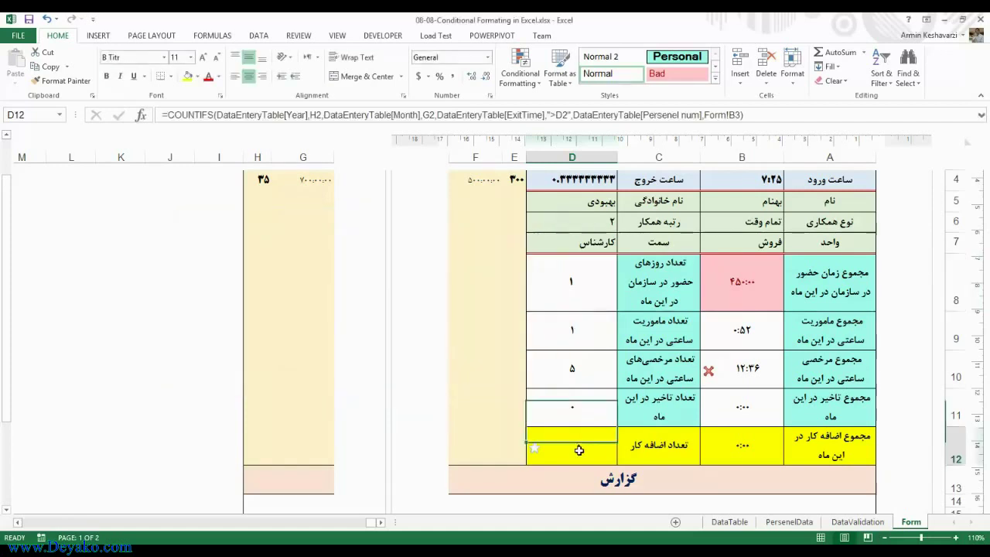
{"action": "left_click", "coordinate": [520, 77]}
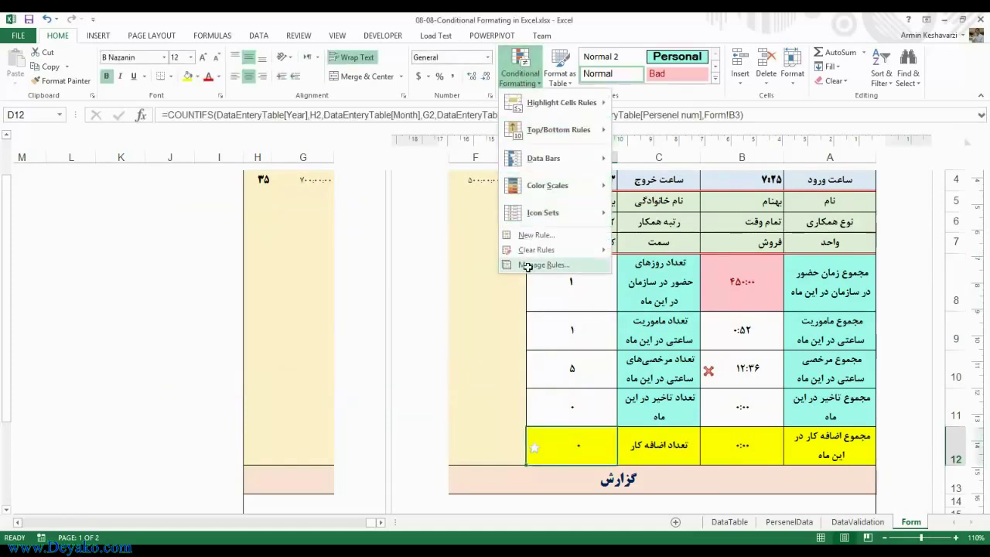
{"action": "left_click", "coordinate": [541, 264]}
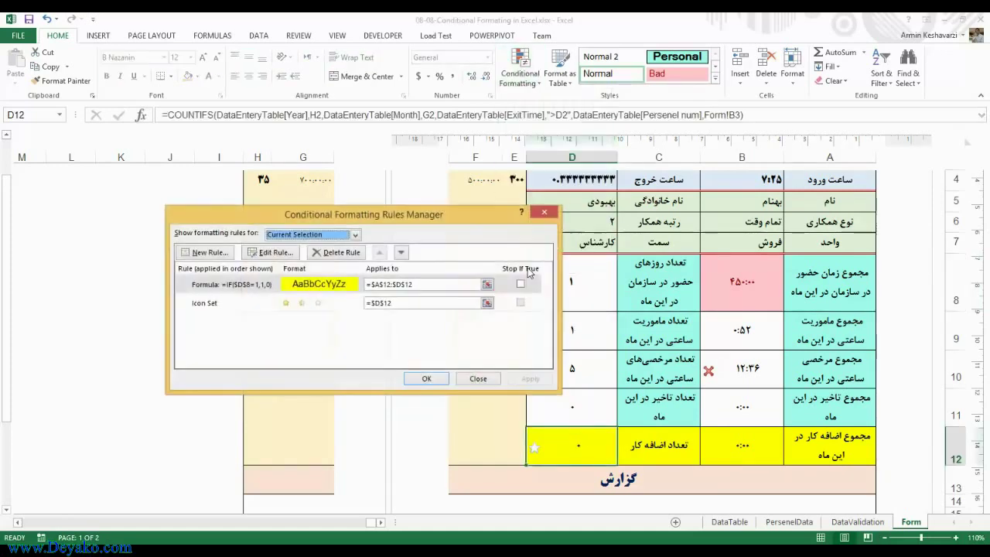
{"action": "left_click", "coordinate": [414, 285]}
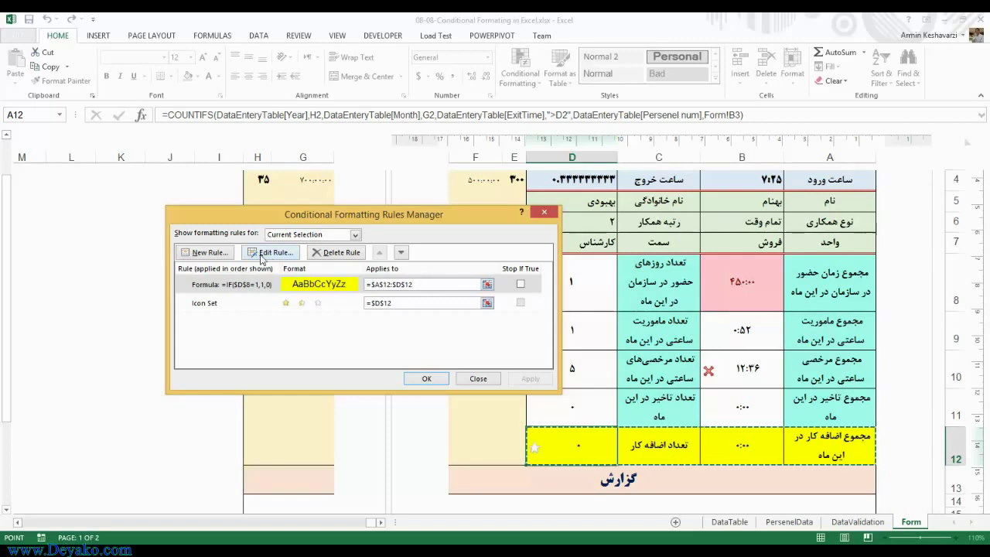
{"action": "left_click", "coordinate": [270, 253]}
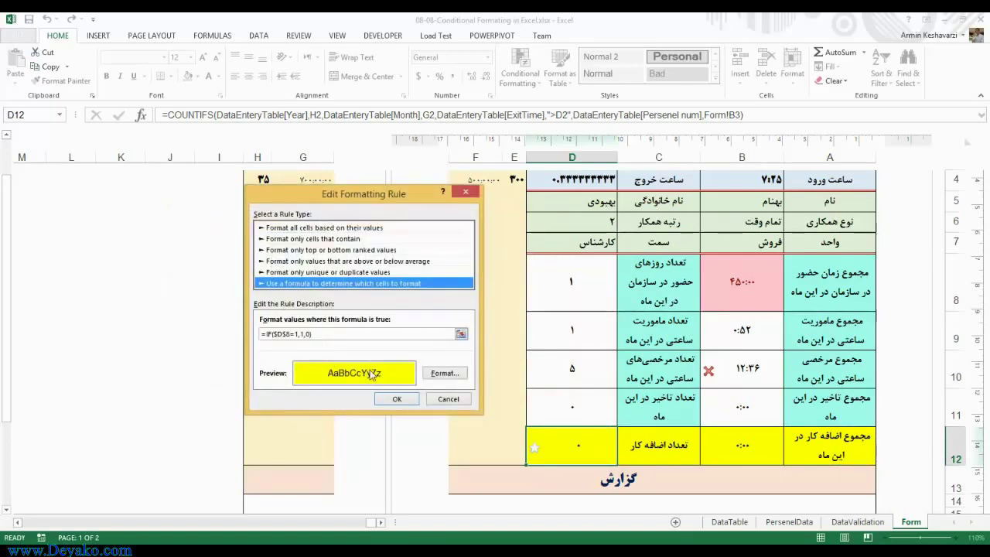
{"action": "left_click", "coordinate": [391, 400]}
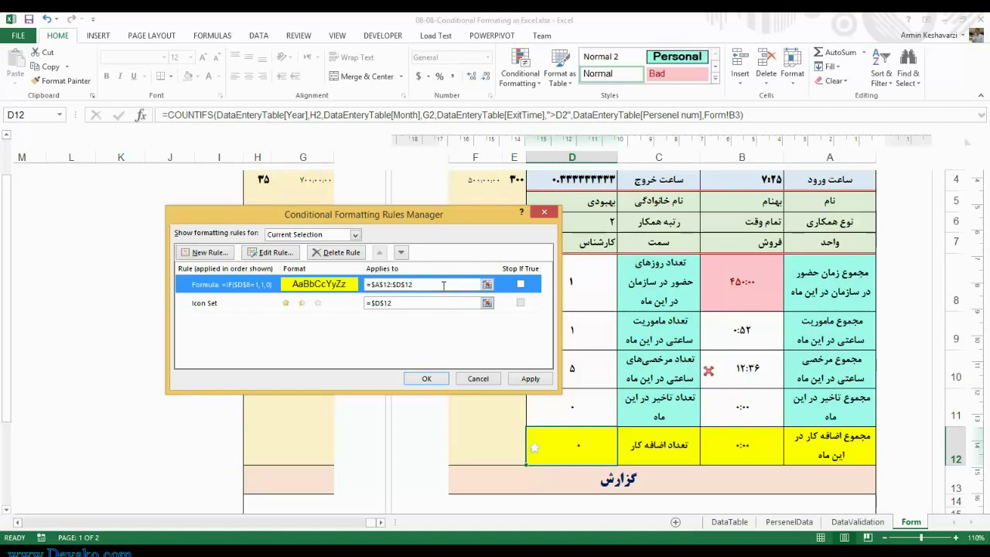
Step: Close the Rules Manager and check cells A12, D12 and A12:C12 in the yellow row
{"action": "left_click", "coordinate": [478, 378]}
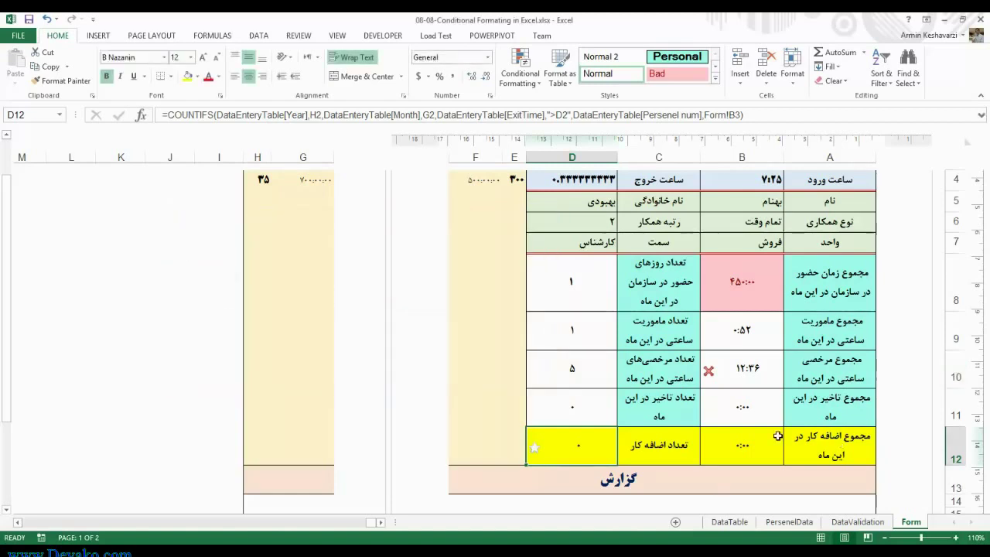
{"action": "left_click", "coordinate": [807, 440]}
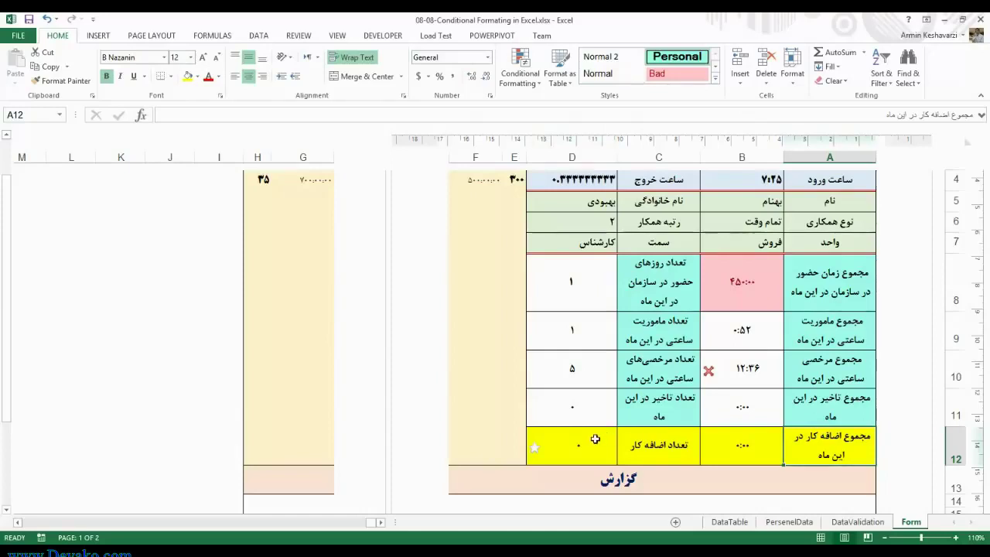
{"action": "left_click", "coordinate": [594, 439]}
{"action": "left_click_drag", "start_coordinate": [835, 439], "coordinate": [607, 457]}
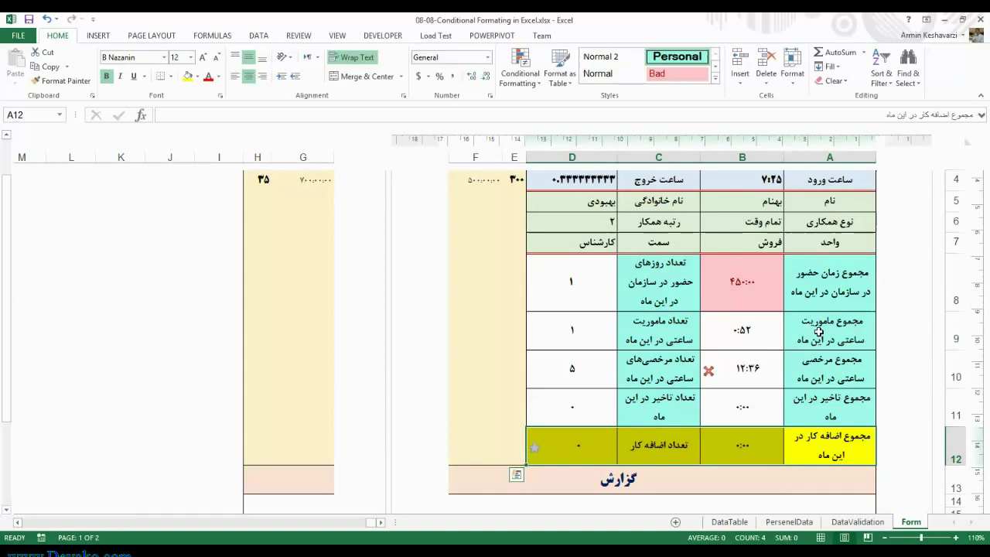
Step: Inspect the surrounding Form cells, from the A8:D12 block through D11 and C7:D10
{"action": "left_click_drag", "start_coordinate": [841, 294], "coordinate": [593, 439]}
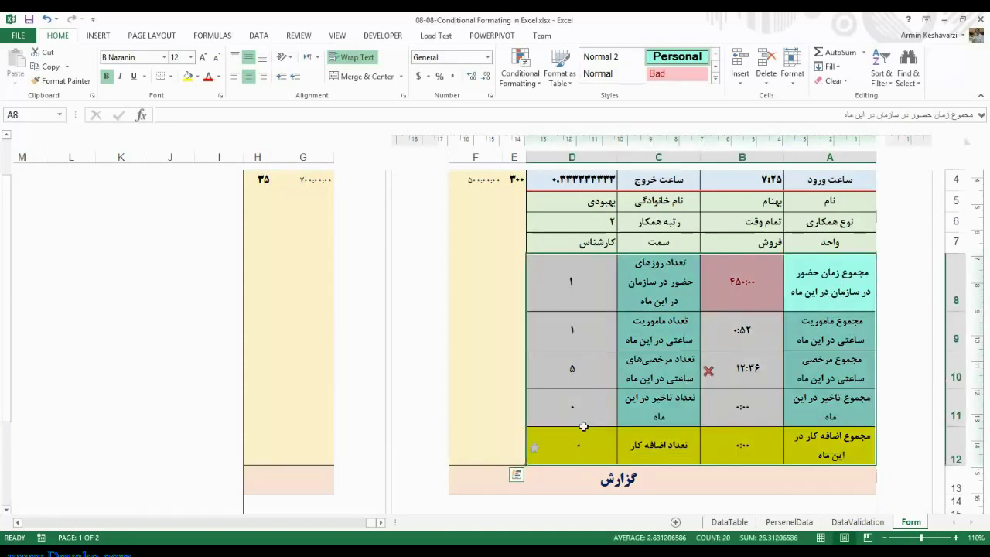
{"action": "left_click", "coordinate": [575, 403]}
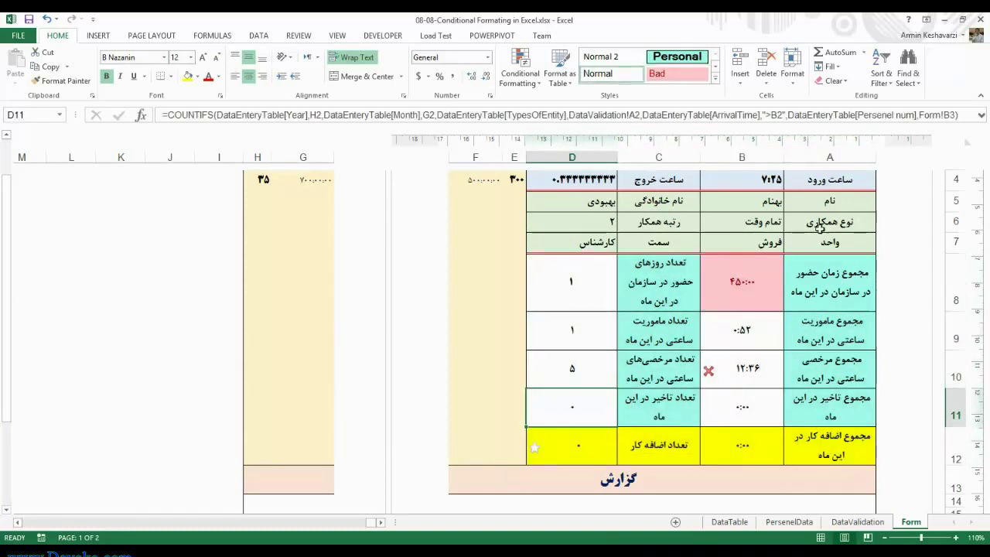
{"action": "left_click_drag", "start_coordinate": [746, 369], "coordinate": [774, 334]}
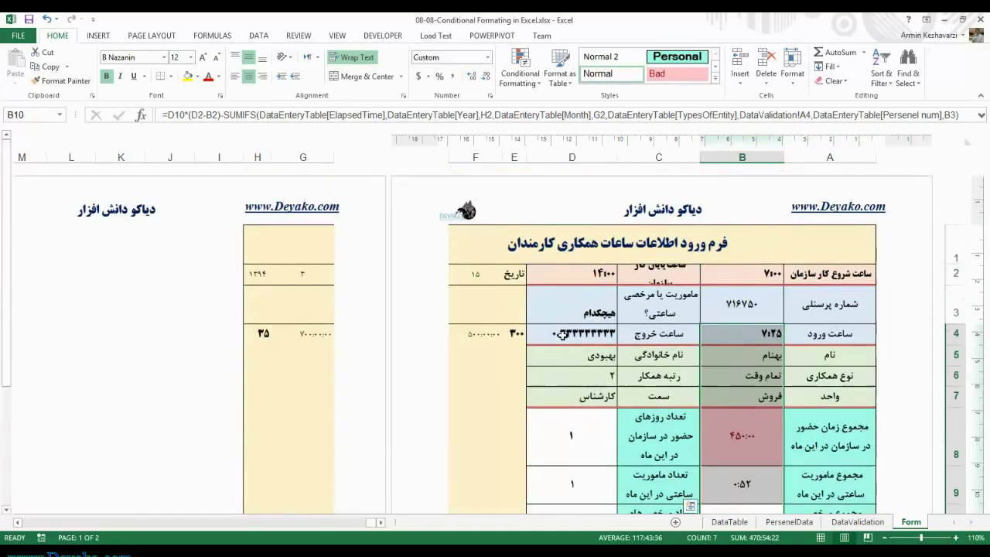
{"action": "left_click", "coordinate": [576, 333]}
{"action": "scroll", "coordinate": [576, 333], "scroll_direction": "down", "scroll_amount": 2}
{"action": "left_click_drag", "start_coordinate": [573, 289], "coordinate": [631, 382]}
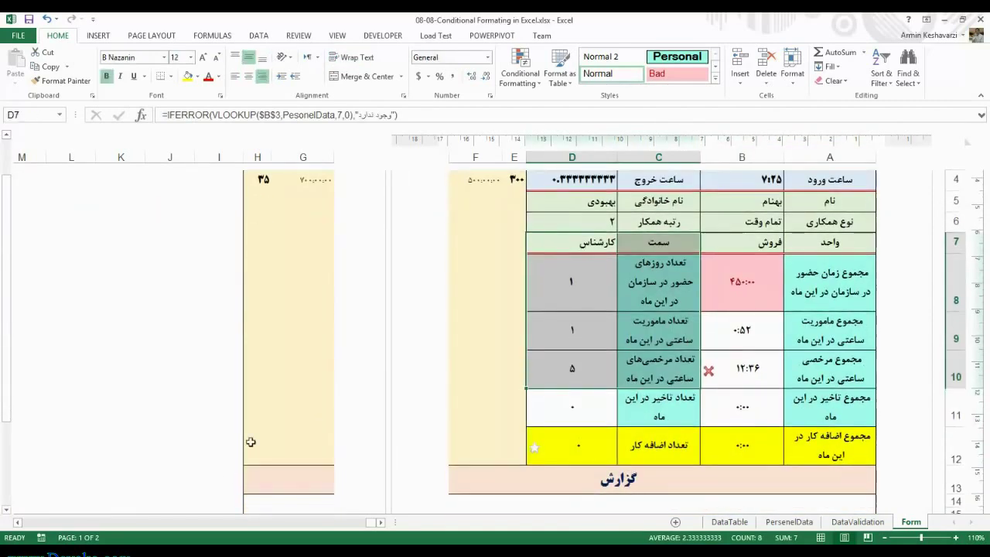
{"action": "mouse_move", "coordinate": [304, 507]}
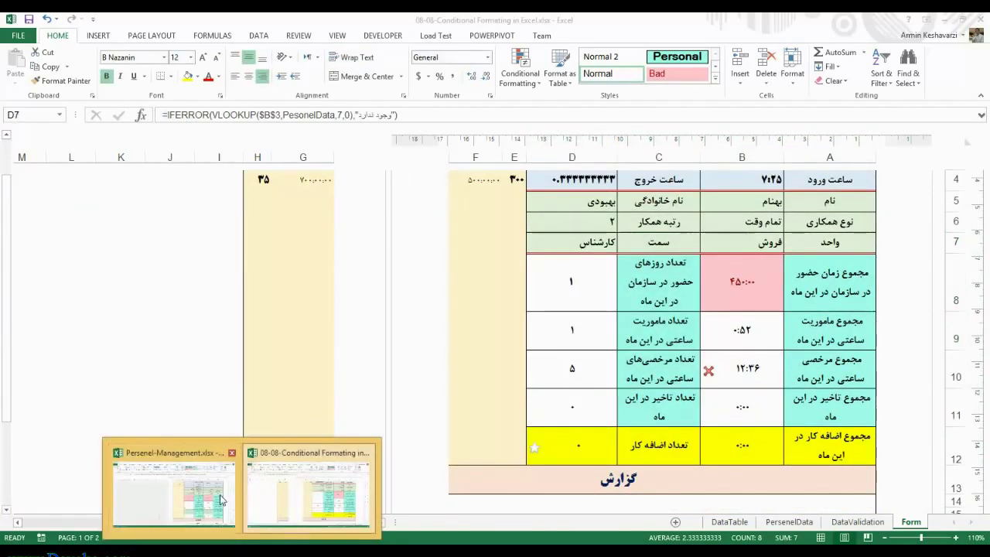
{"action": "left_click", "coordinate": [224, 495]}
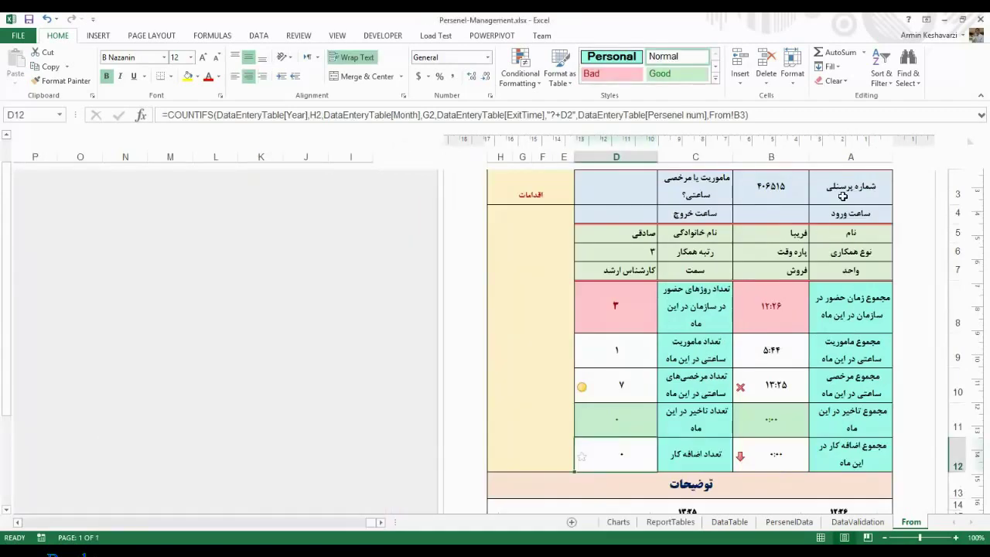
{"action": "left_click_drag", "start_coordinate": [842, 195], "coordinate": [623, 456]}
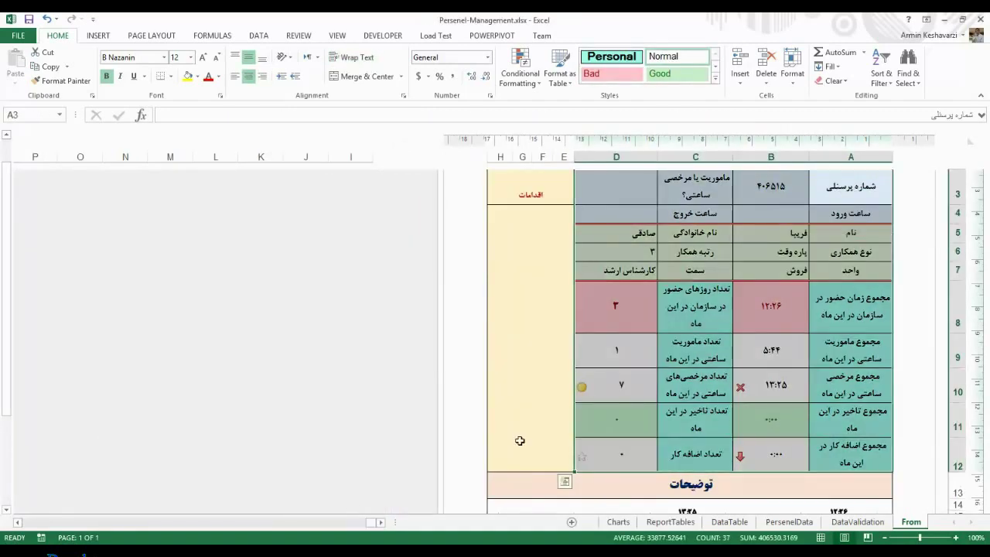
{"action": "mouse_move", "coordinate": [309, 541]}
{"action": "left_click", "coordinate": [309, 484]}
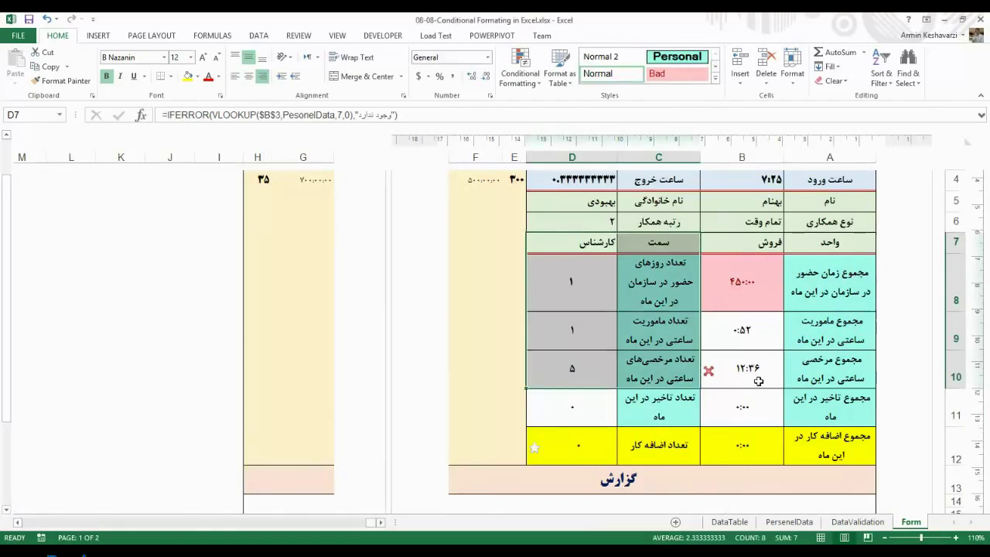
{"action": "mouse_move", "coordinate": [309, 541]}
{"action": "left_click", "coordinate": [178, 480]}
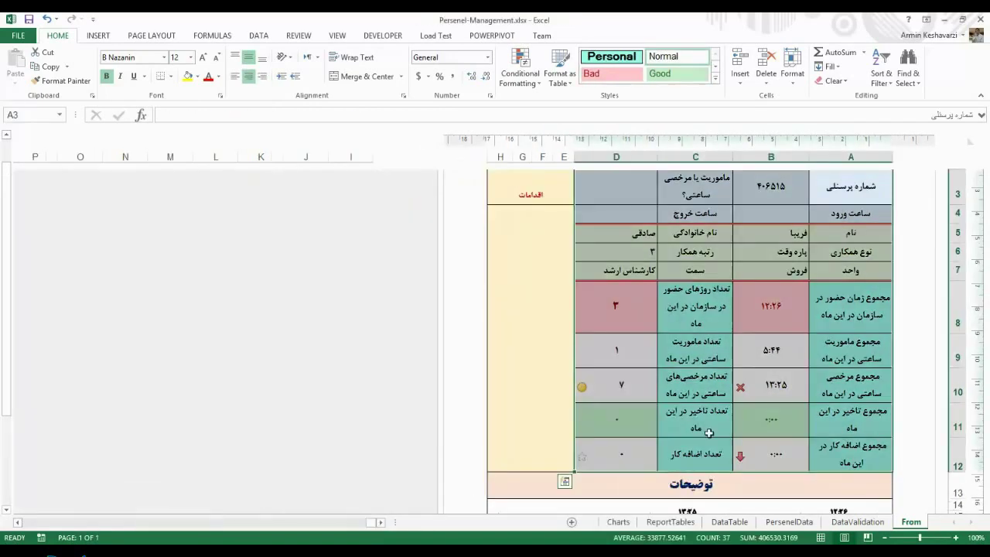
{"action": "left_click_drag", "start_coordinate": [774, 391], "coordinate": [629, 468]}
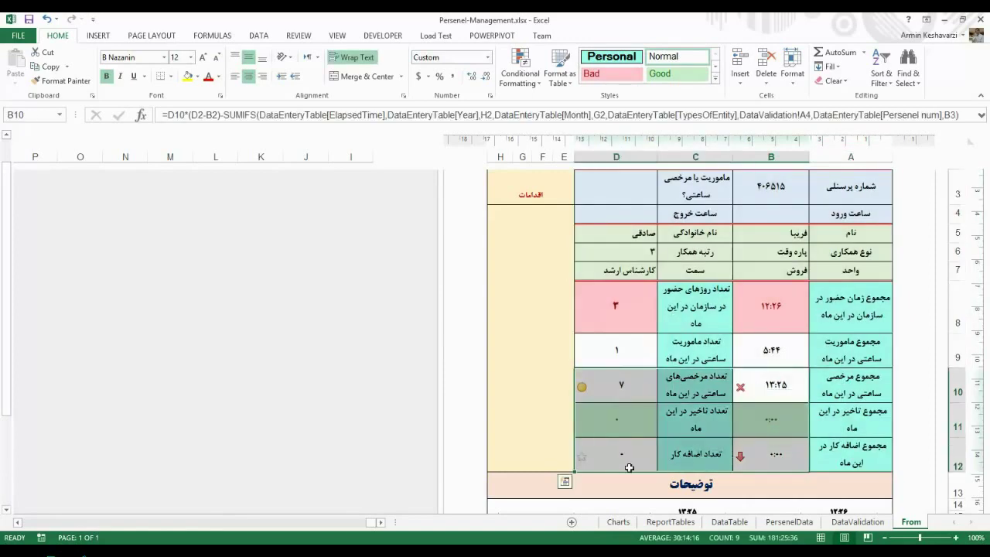
{"action": "mouse_move", "coordinate": [267, 541]}
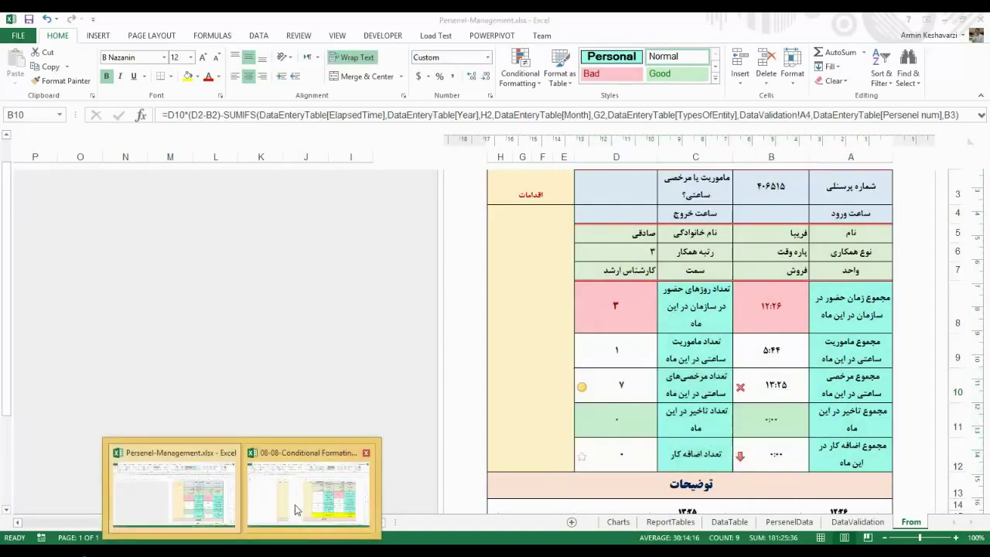
{"action": "left_click", "coordinate": [294, 504]}
{"action": "left_click_drag", "start_coordinate": [800, 290], "coordinate": [827, 180]}
{"action": "scroll", "coordinate": [827, 179], "scroll_direction": "up", "scroll_amount": 1}
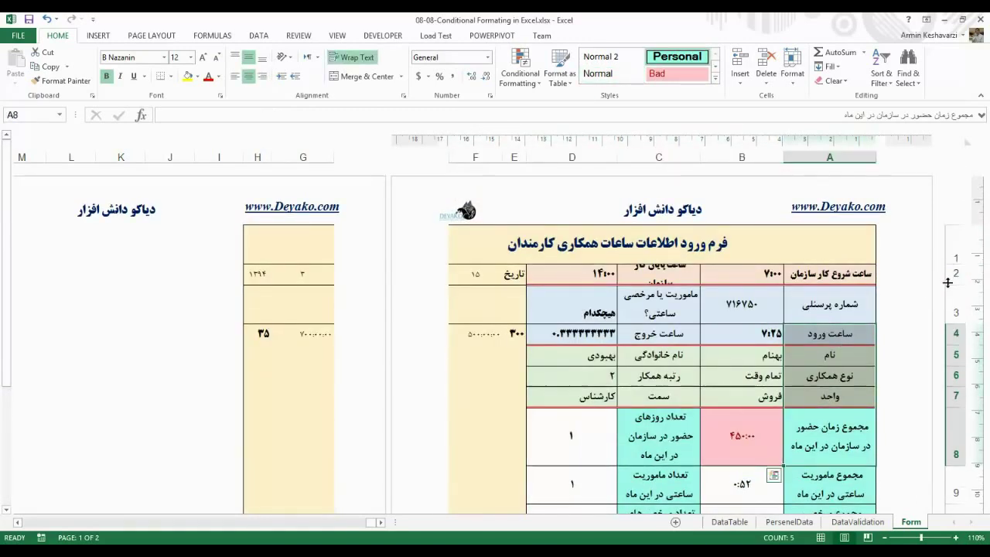
{"action": "left_click", "coordinate": [681, 280]}
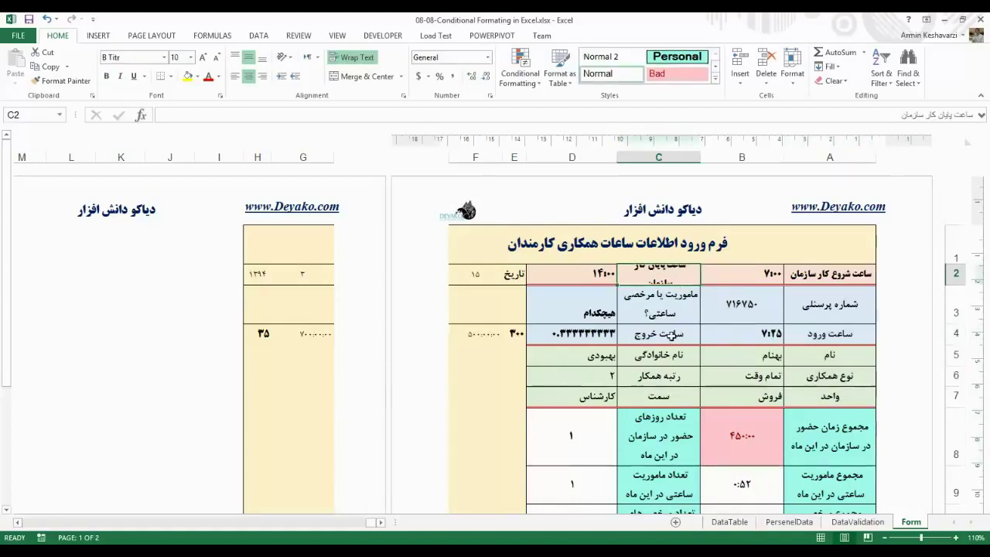